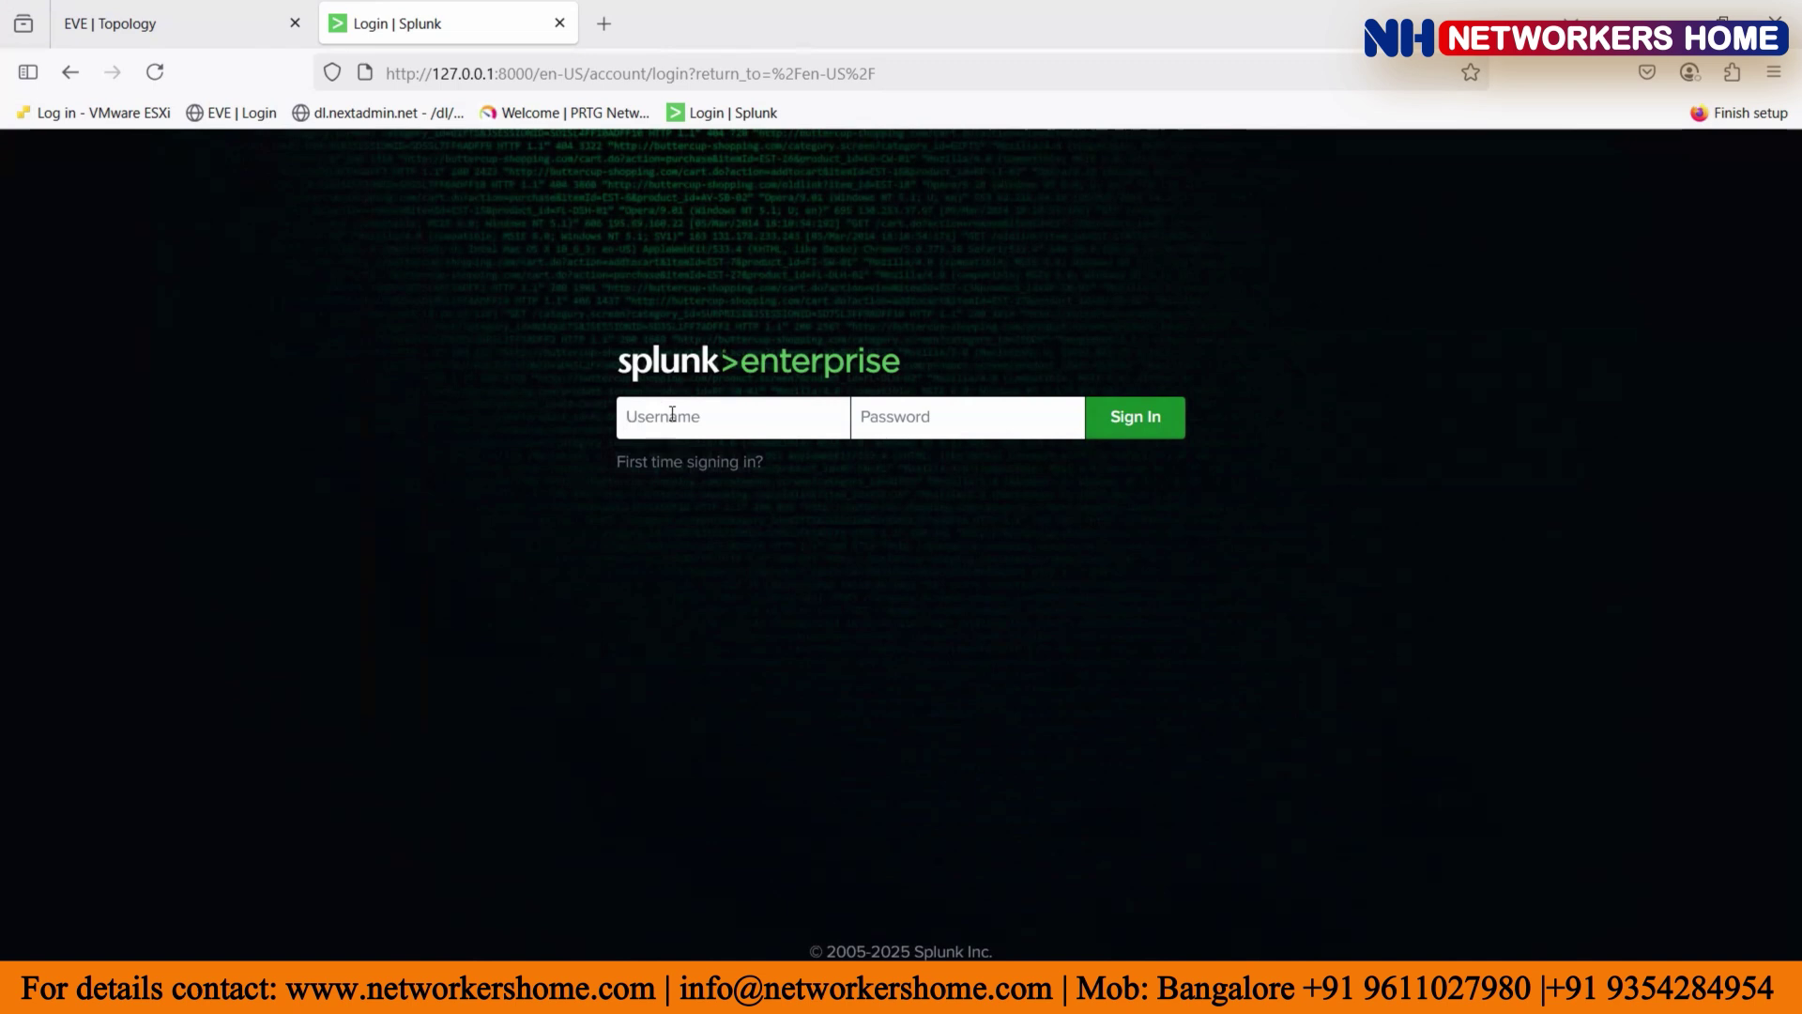
Sign in to Splunk as admin with the account password, declining Firefox's offer to save it.
type("admin")
key("Tab")
type("***********")
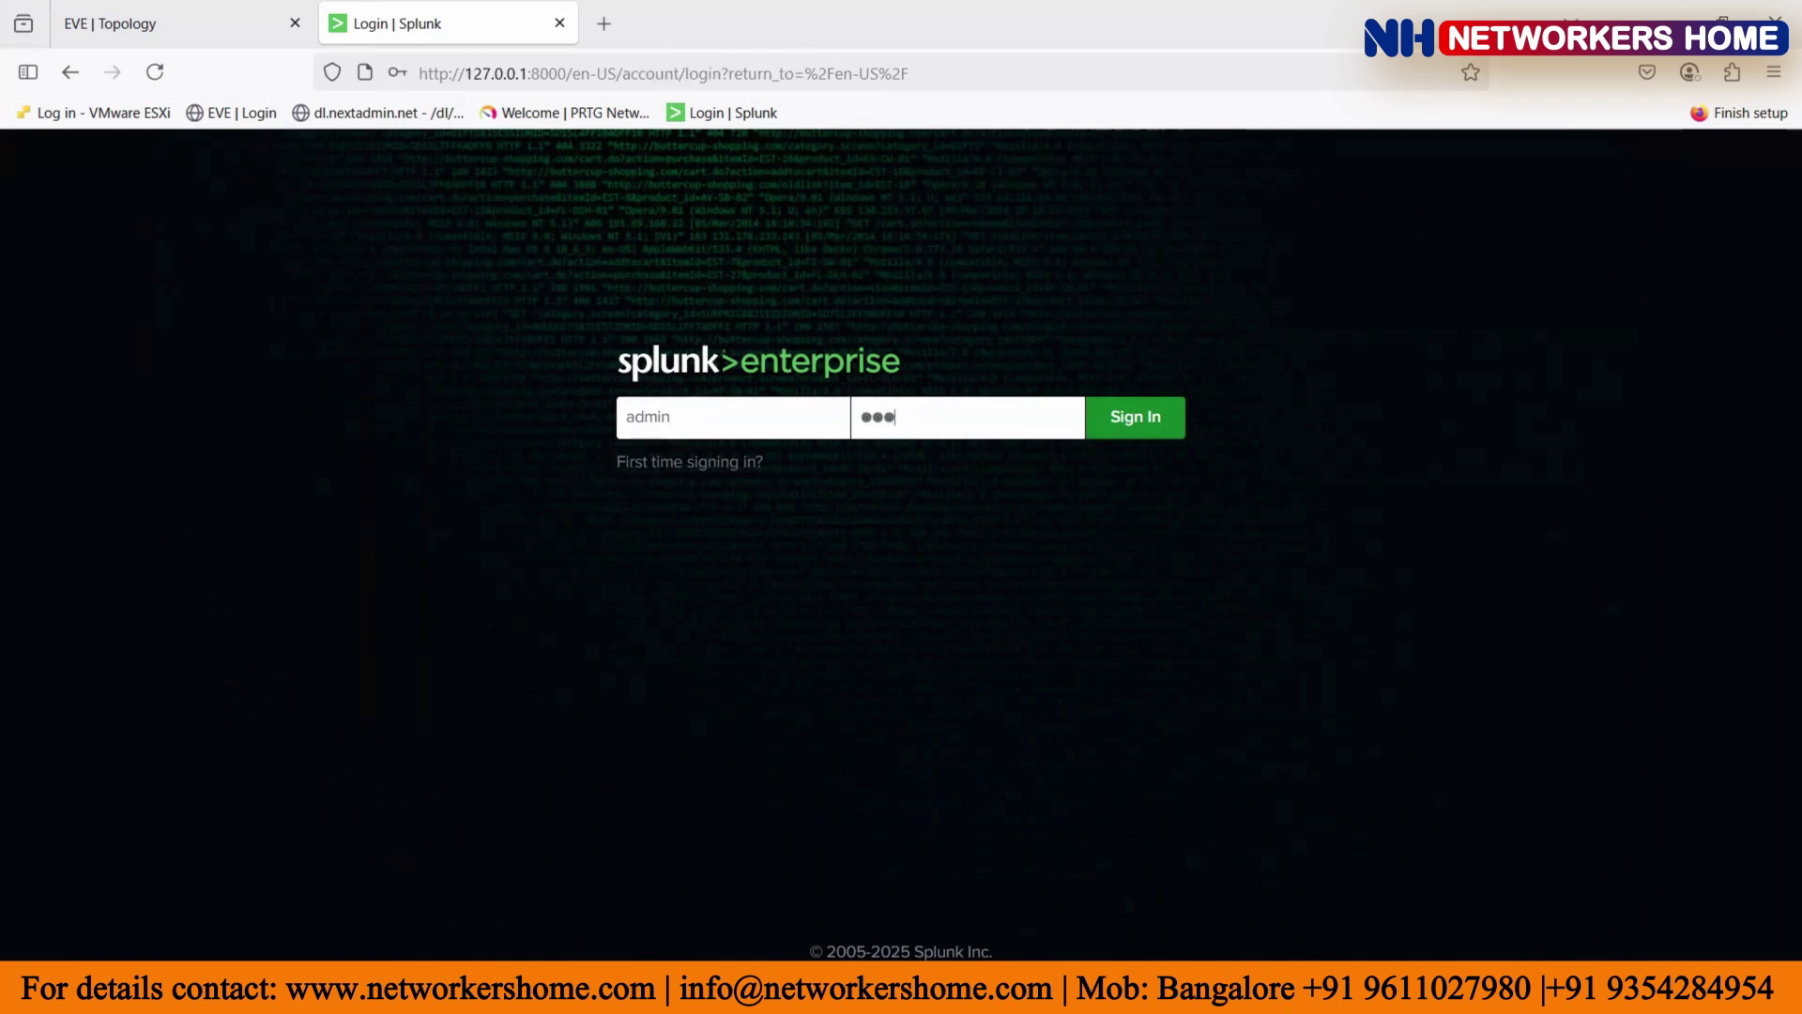
key("Return")
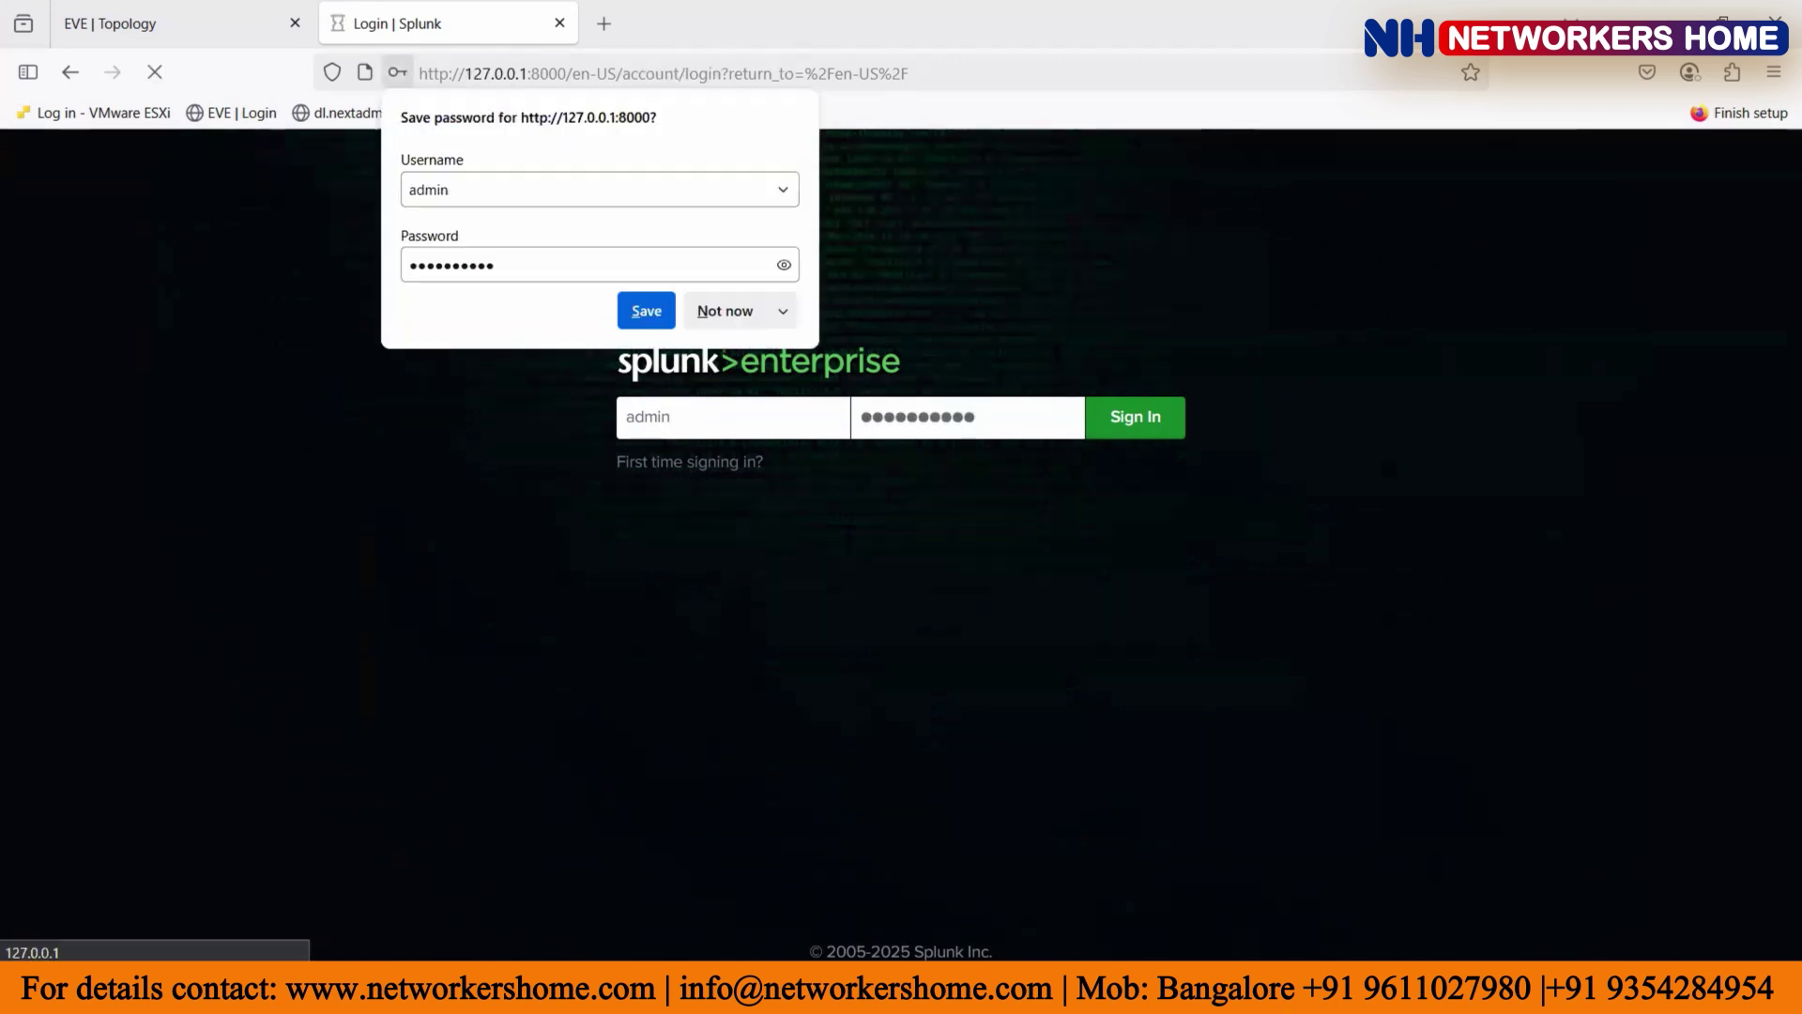
left_click(723, 319)
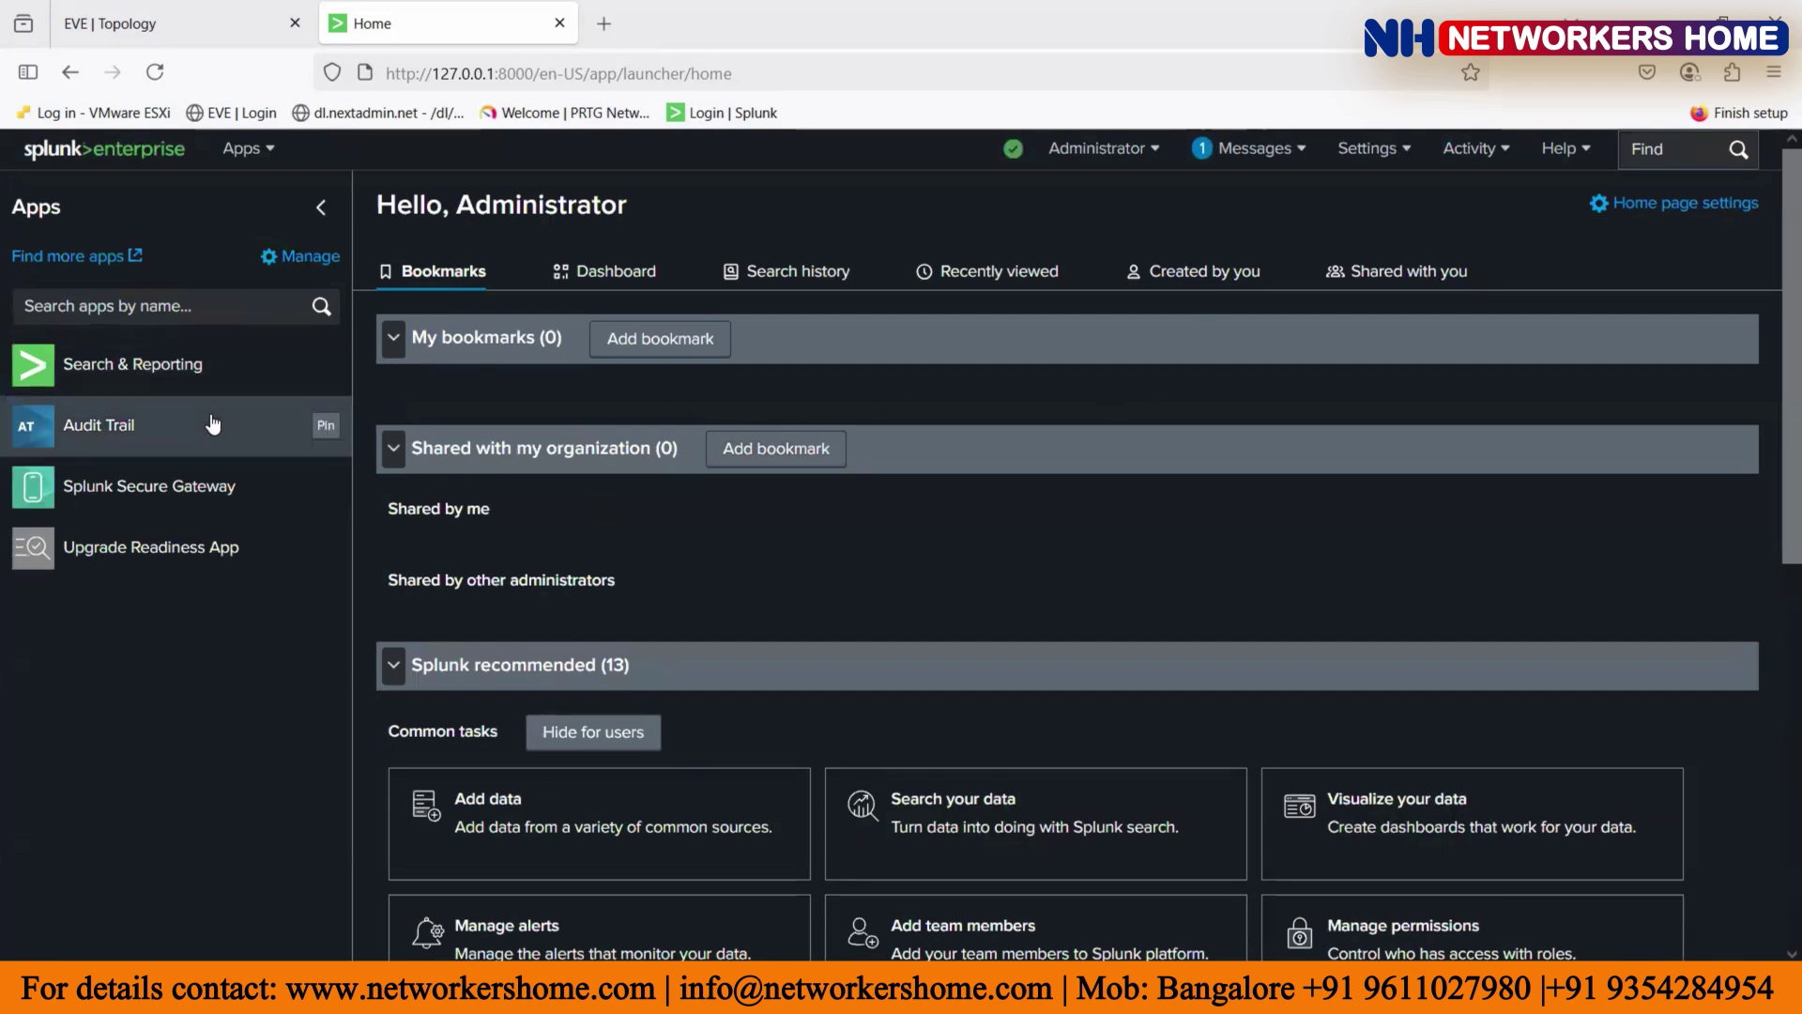
In Search & Reporting, run 'ibdex=*' over All time, then clear the search box.
left_click(142, 366)
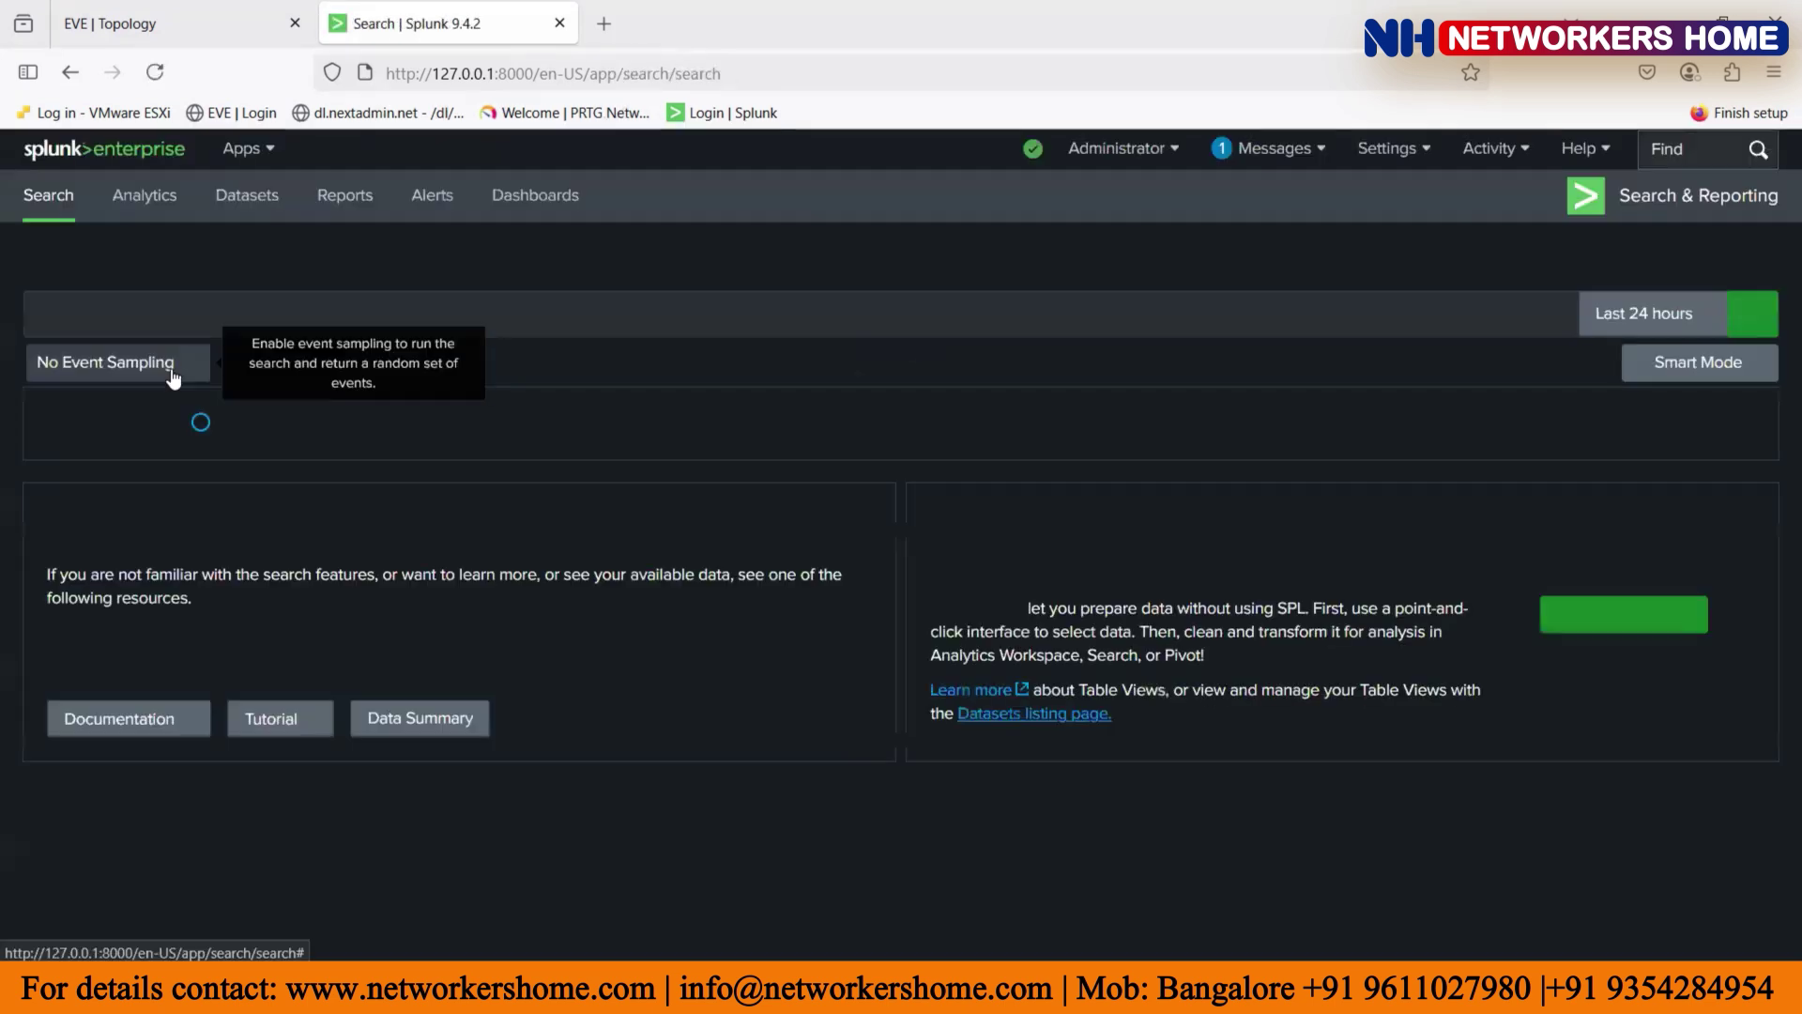
left_click(285, 314)
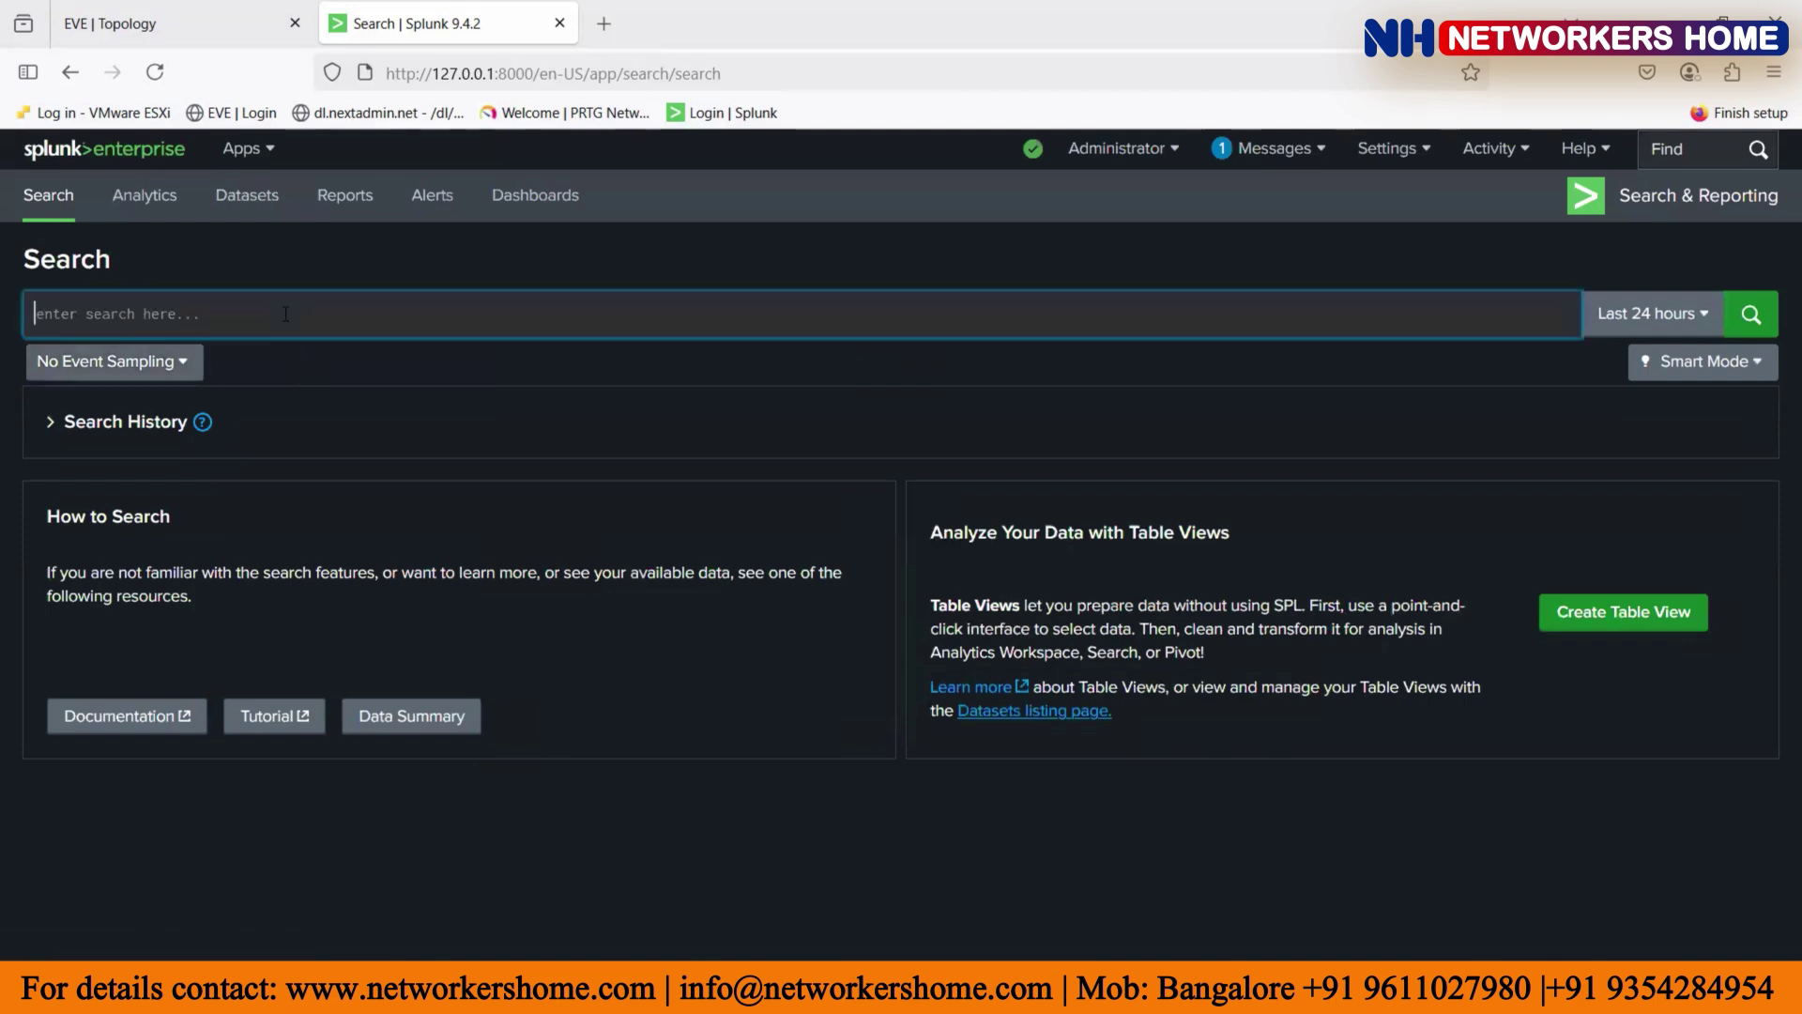
type("ibdex=*")
left_click(1634, 316)
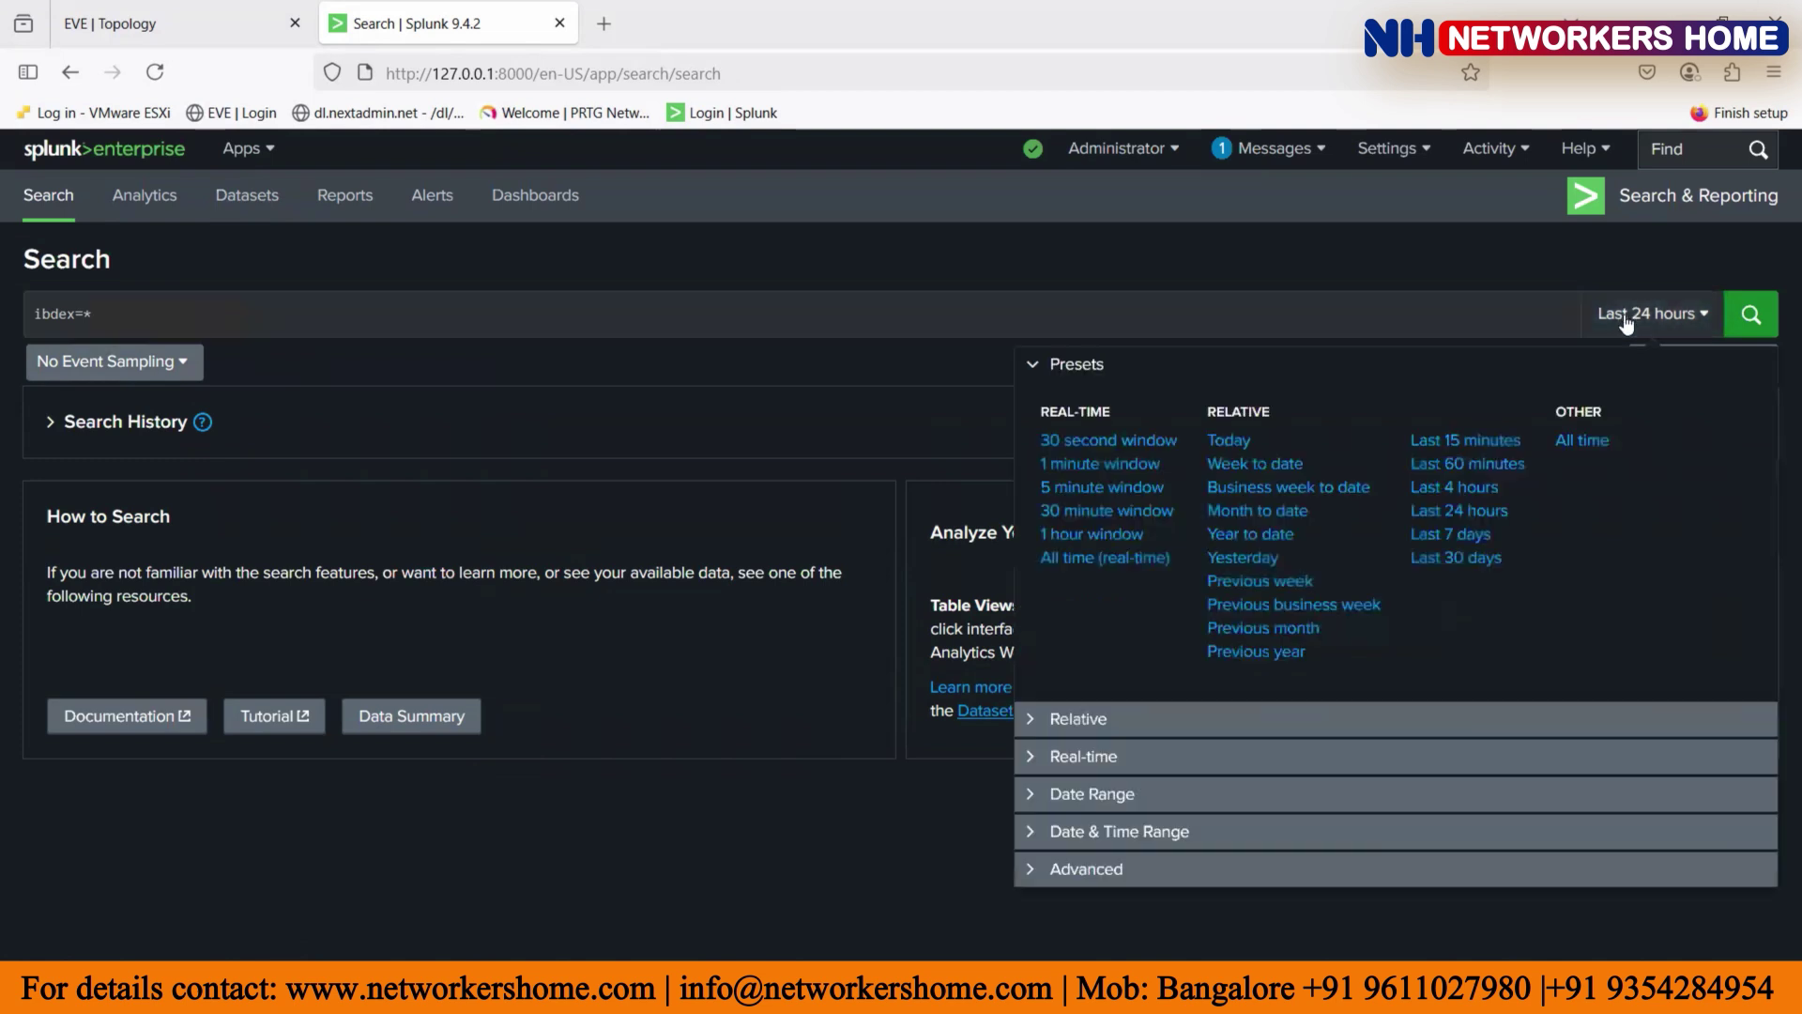
left_click(1585, 441)
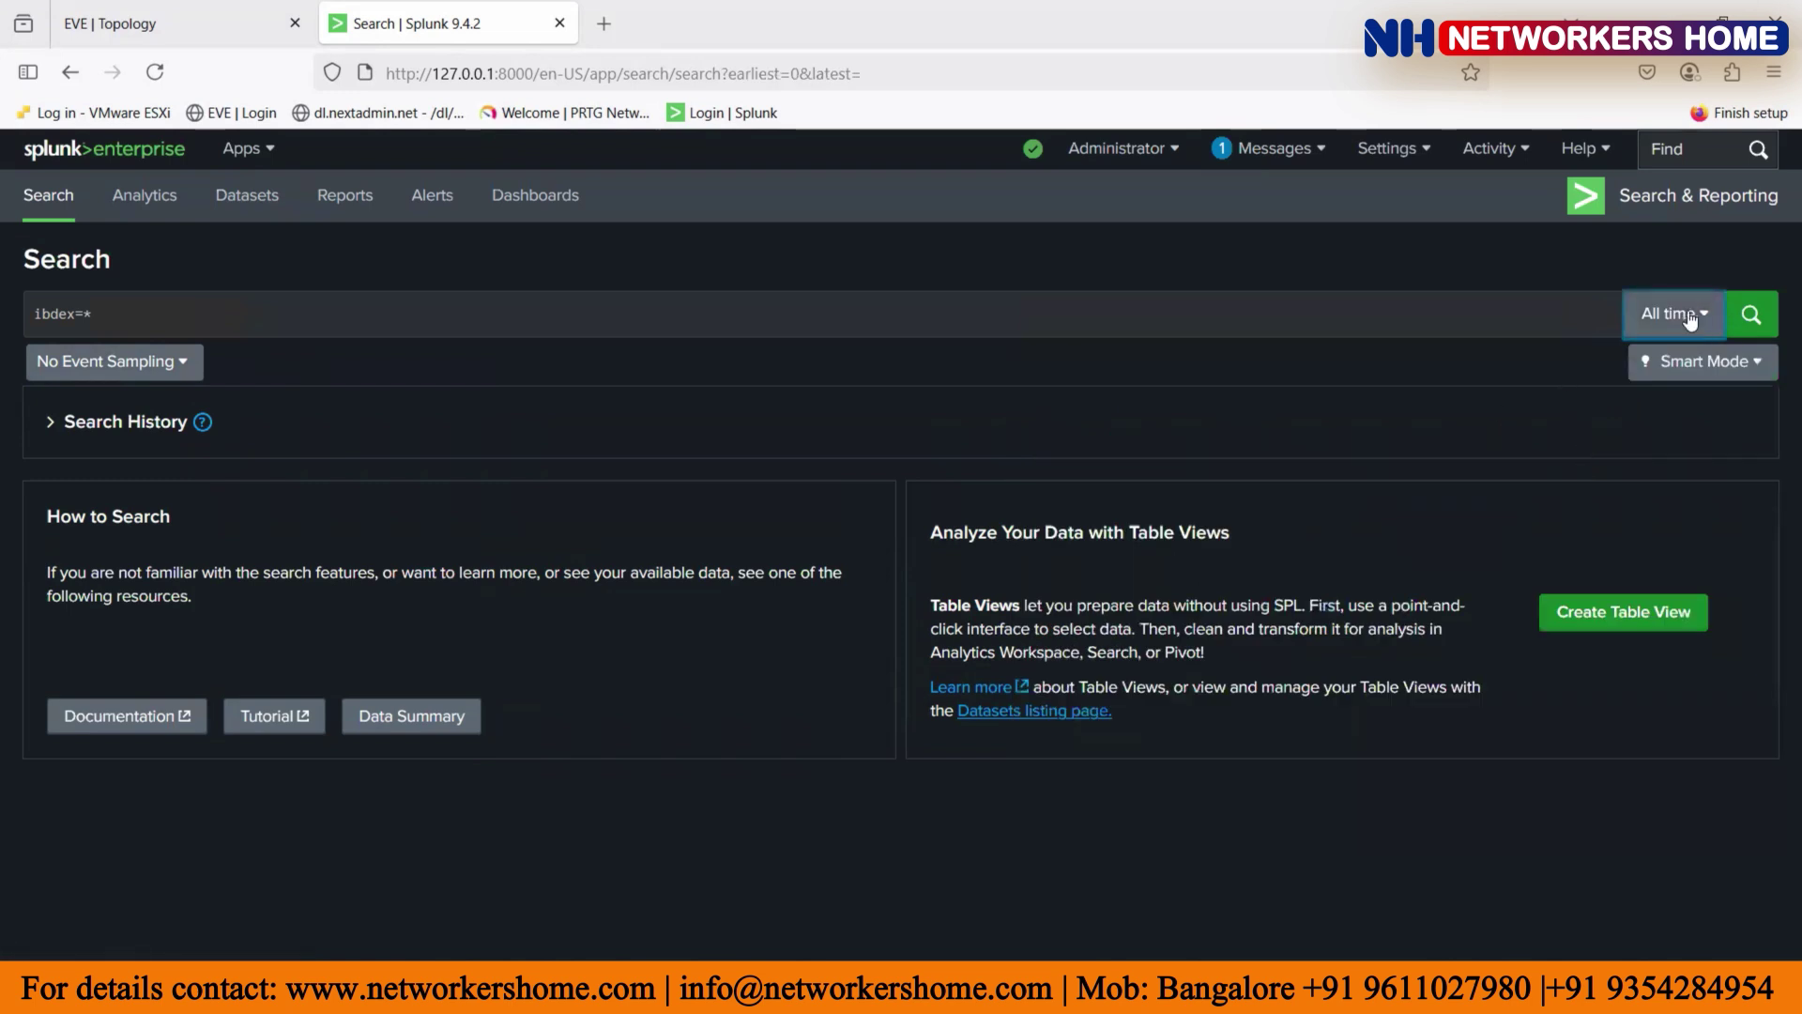
left_click(1752, 315)
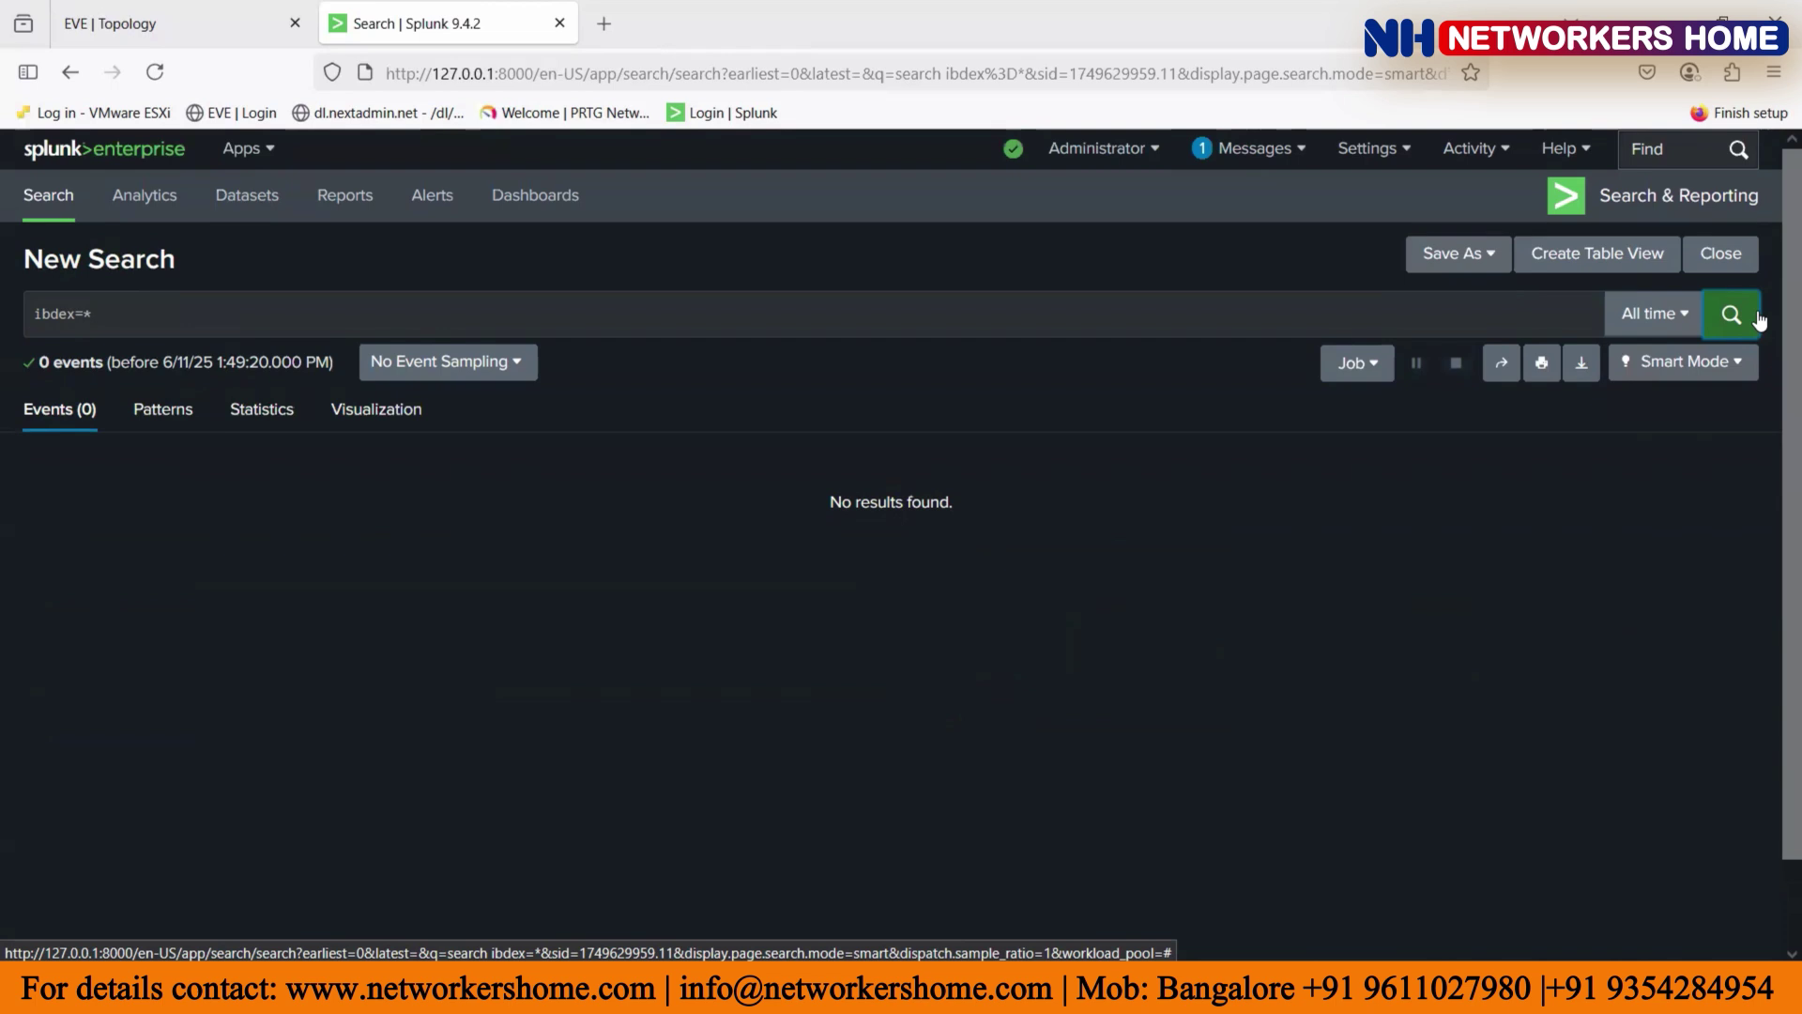
left_click(188, 319)
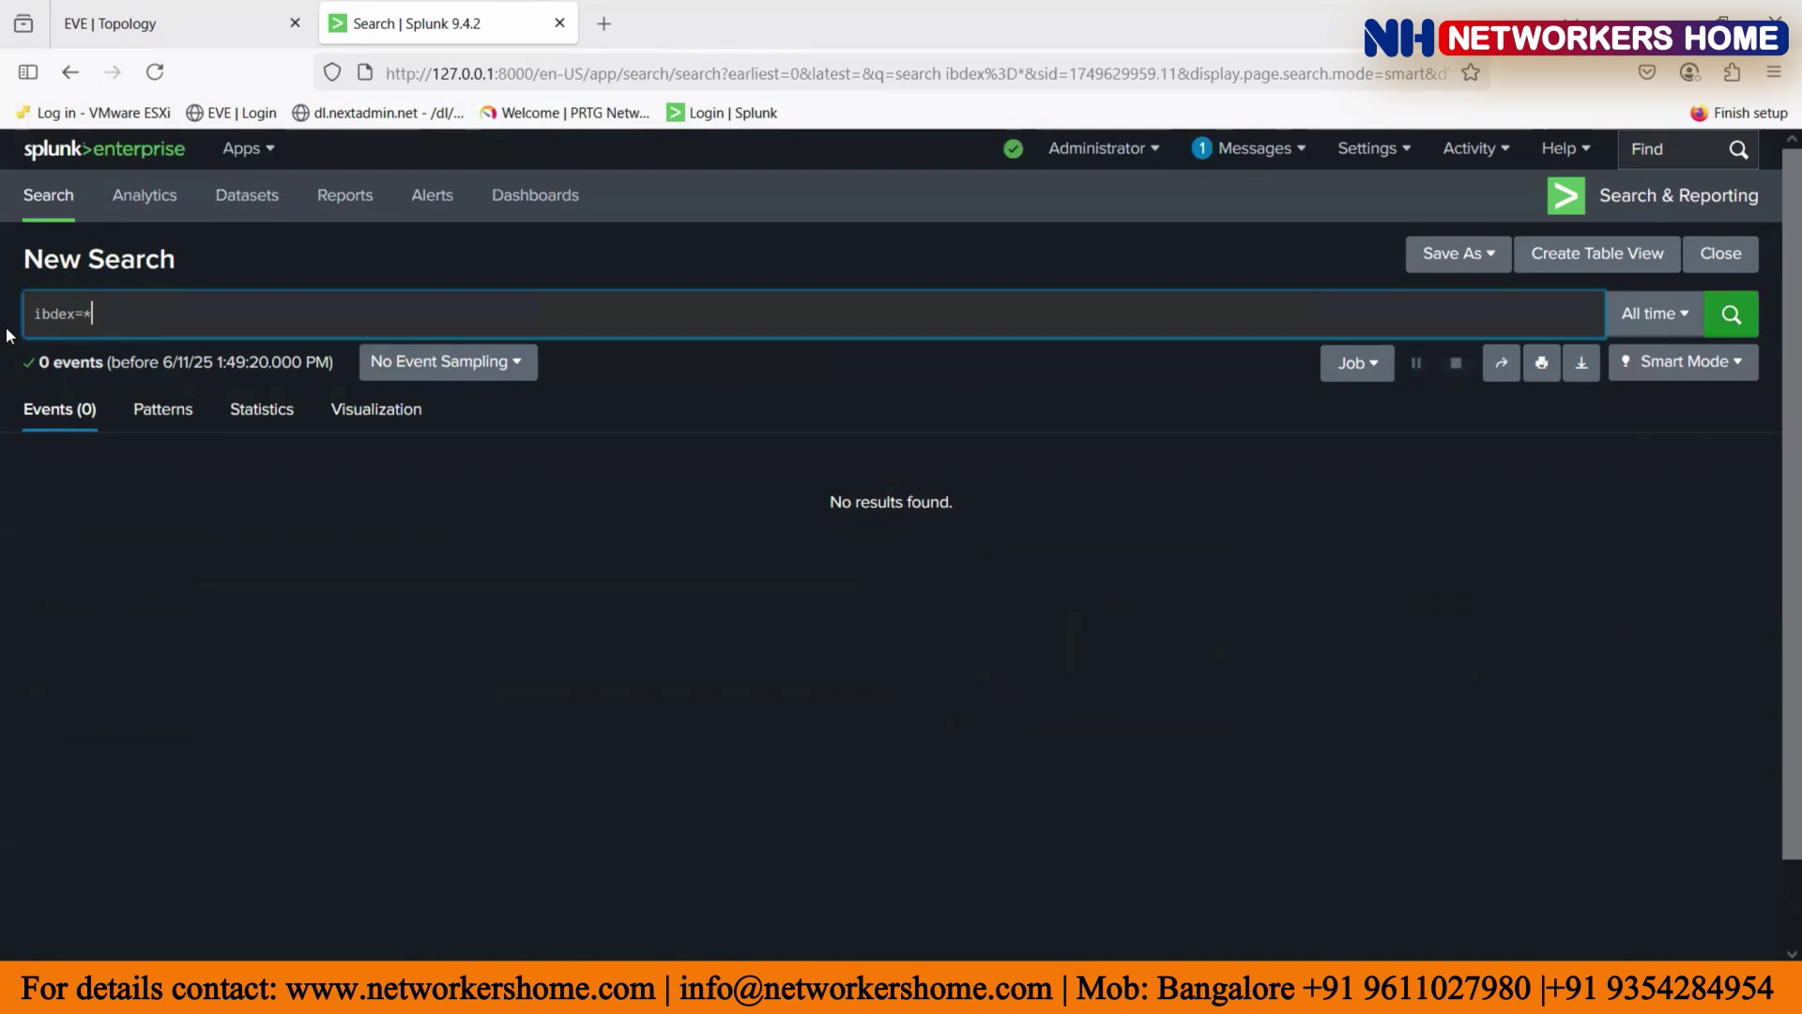
key("BackSpace")
key("BackSpace")
key("BackSpace")
key("BackSpace")
key("BackSpace")
key("BackSpace")
key("BackSpace")
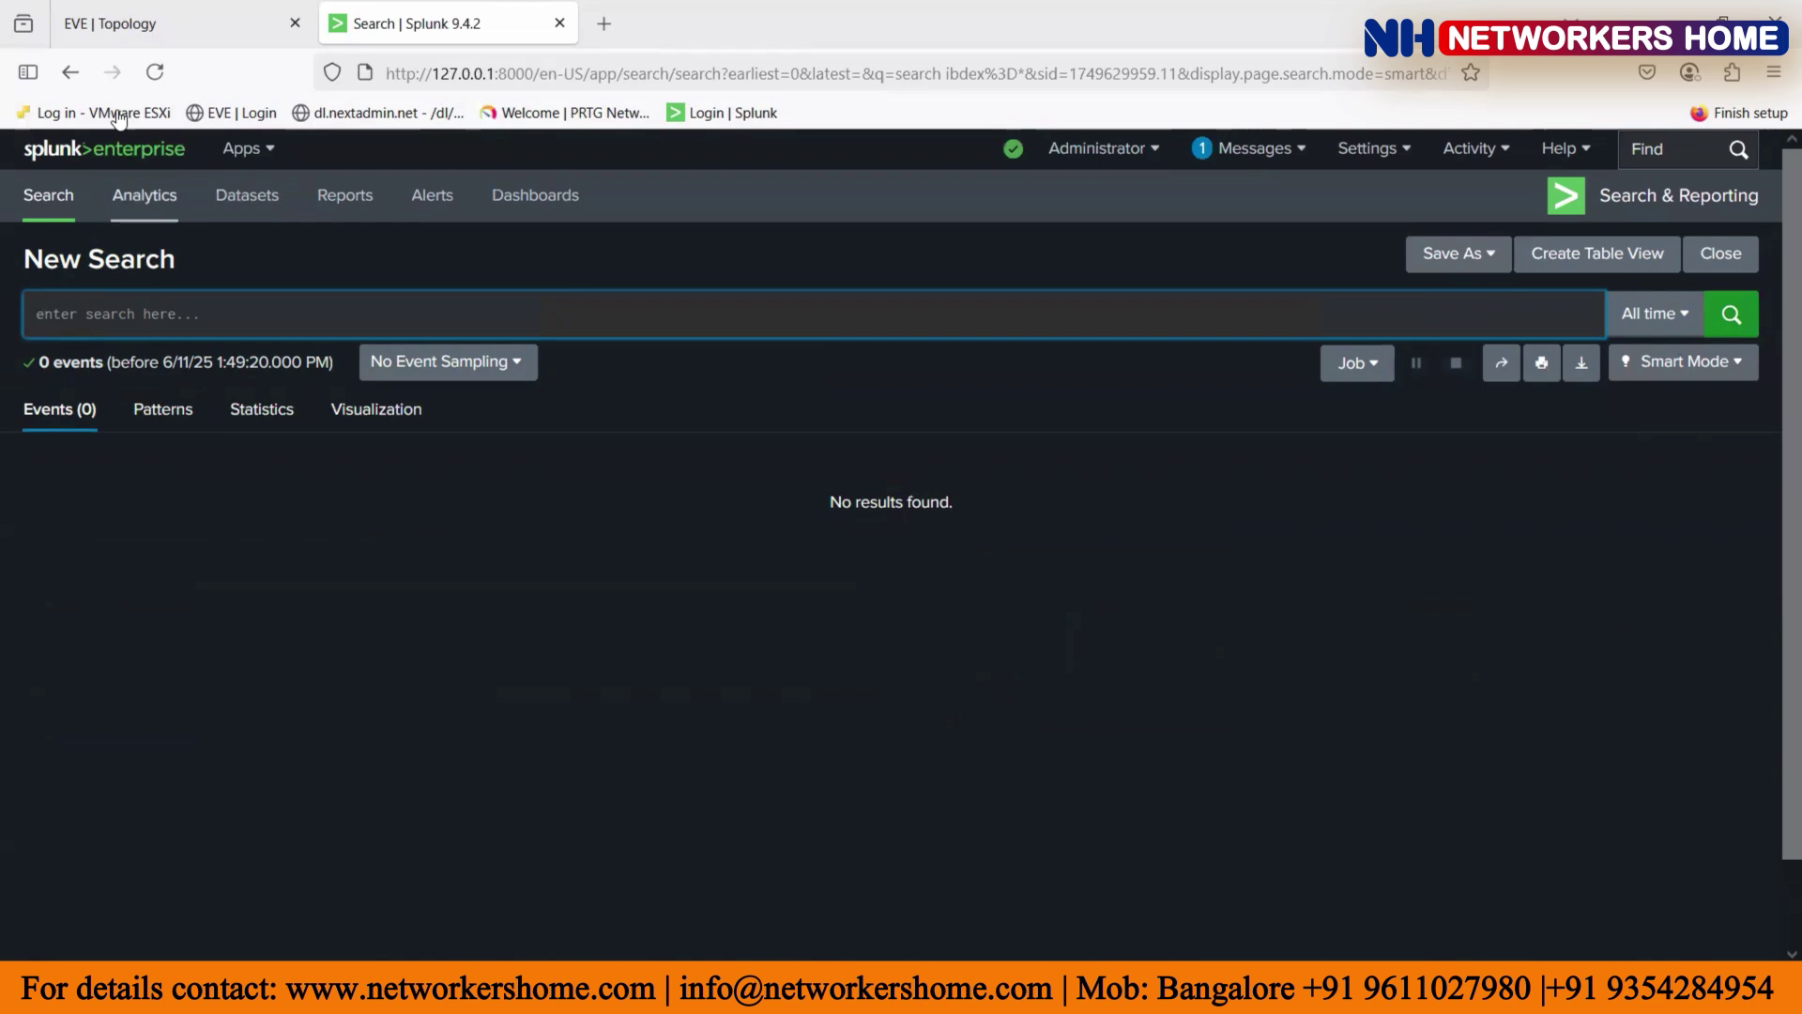
Open the Win-7-PC console from the EVE-NG topology and log in with the Windows password.
left_click(130, 31)
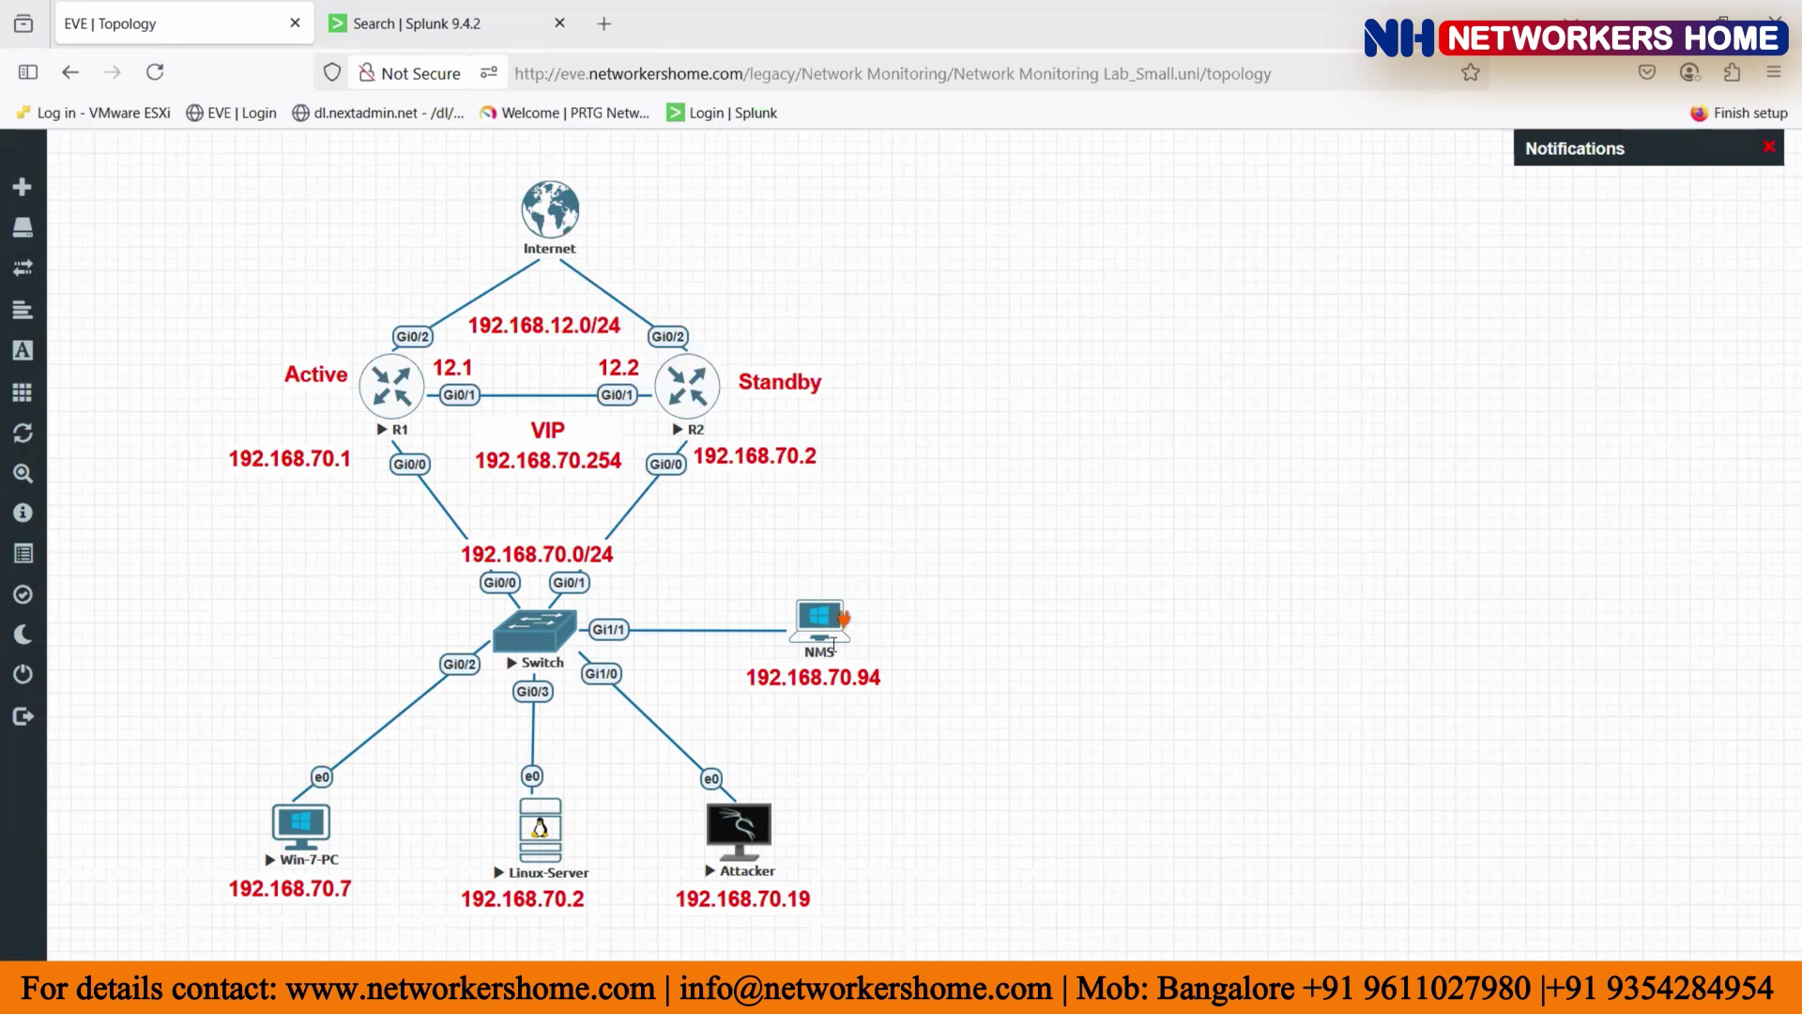
left_click(301, 826)
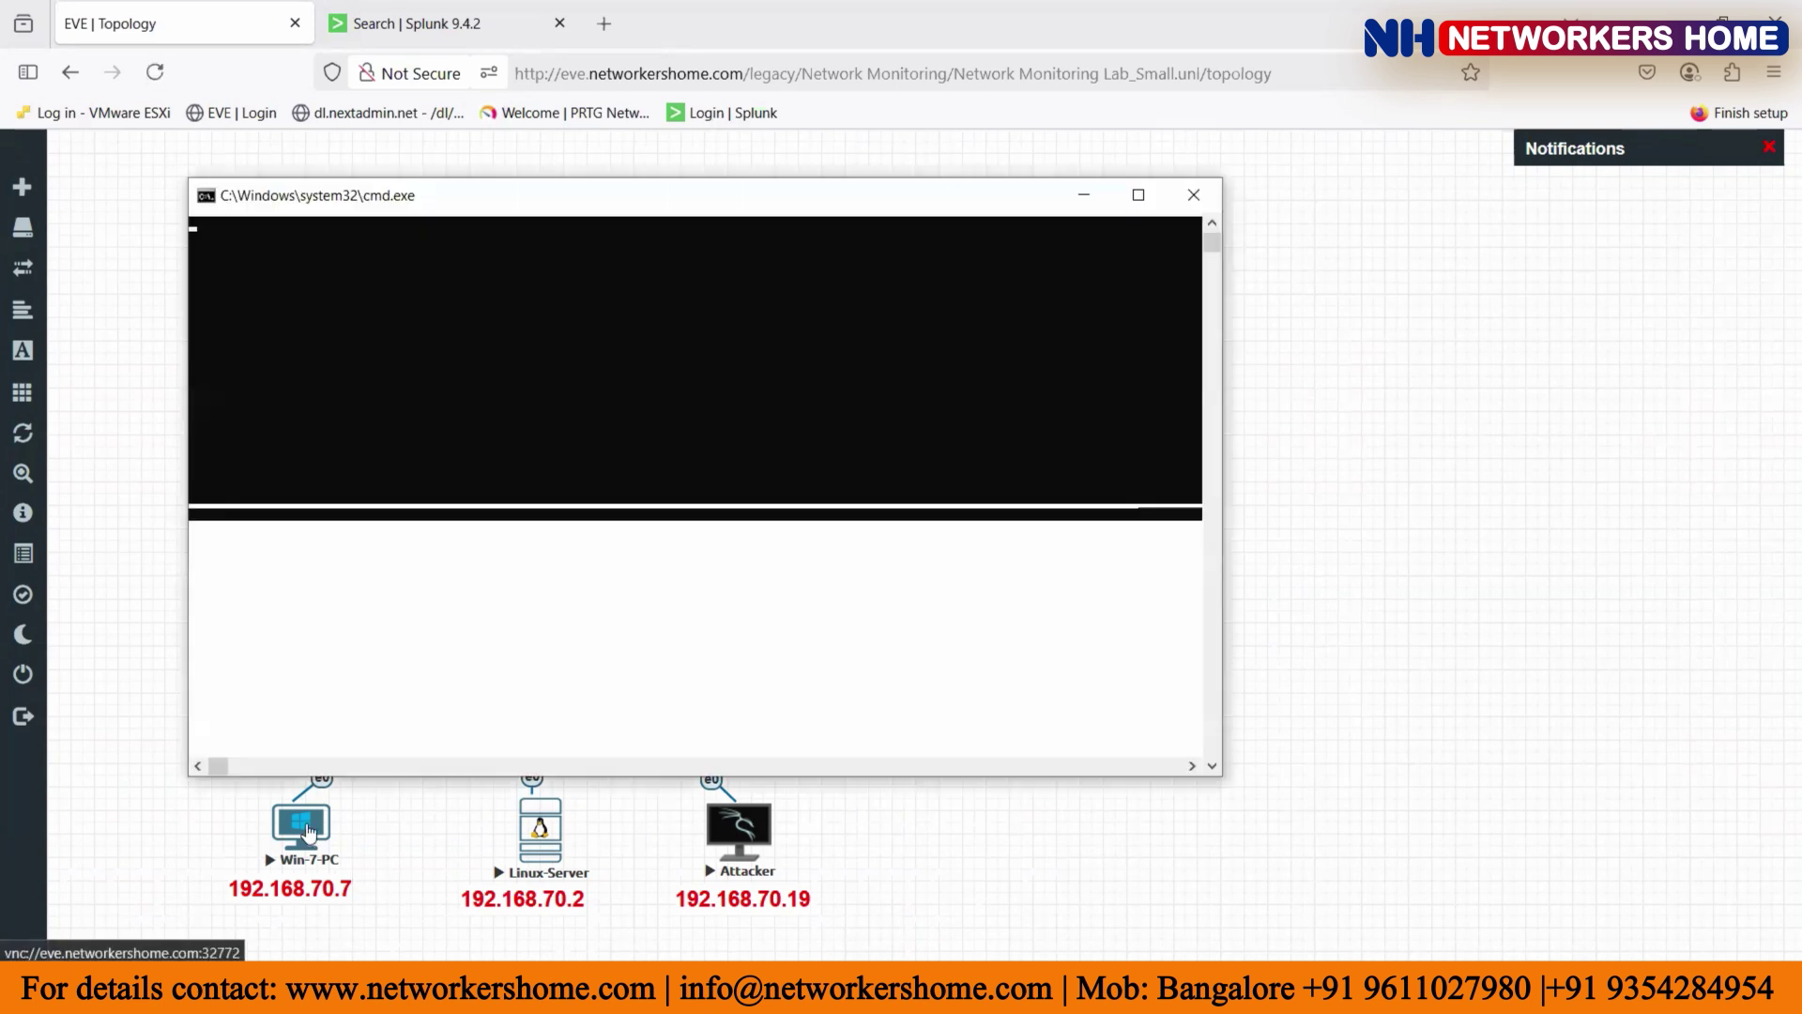
left_click(866, 622)
type("password")
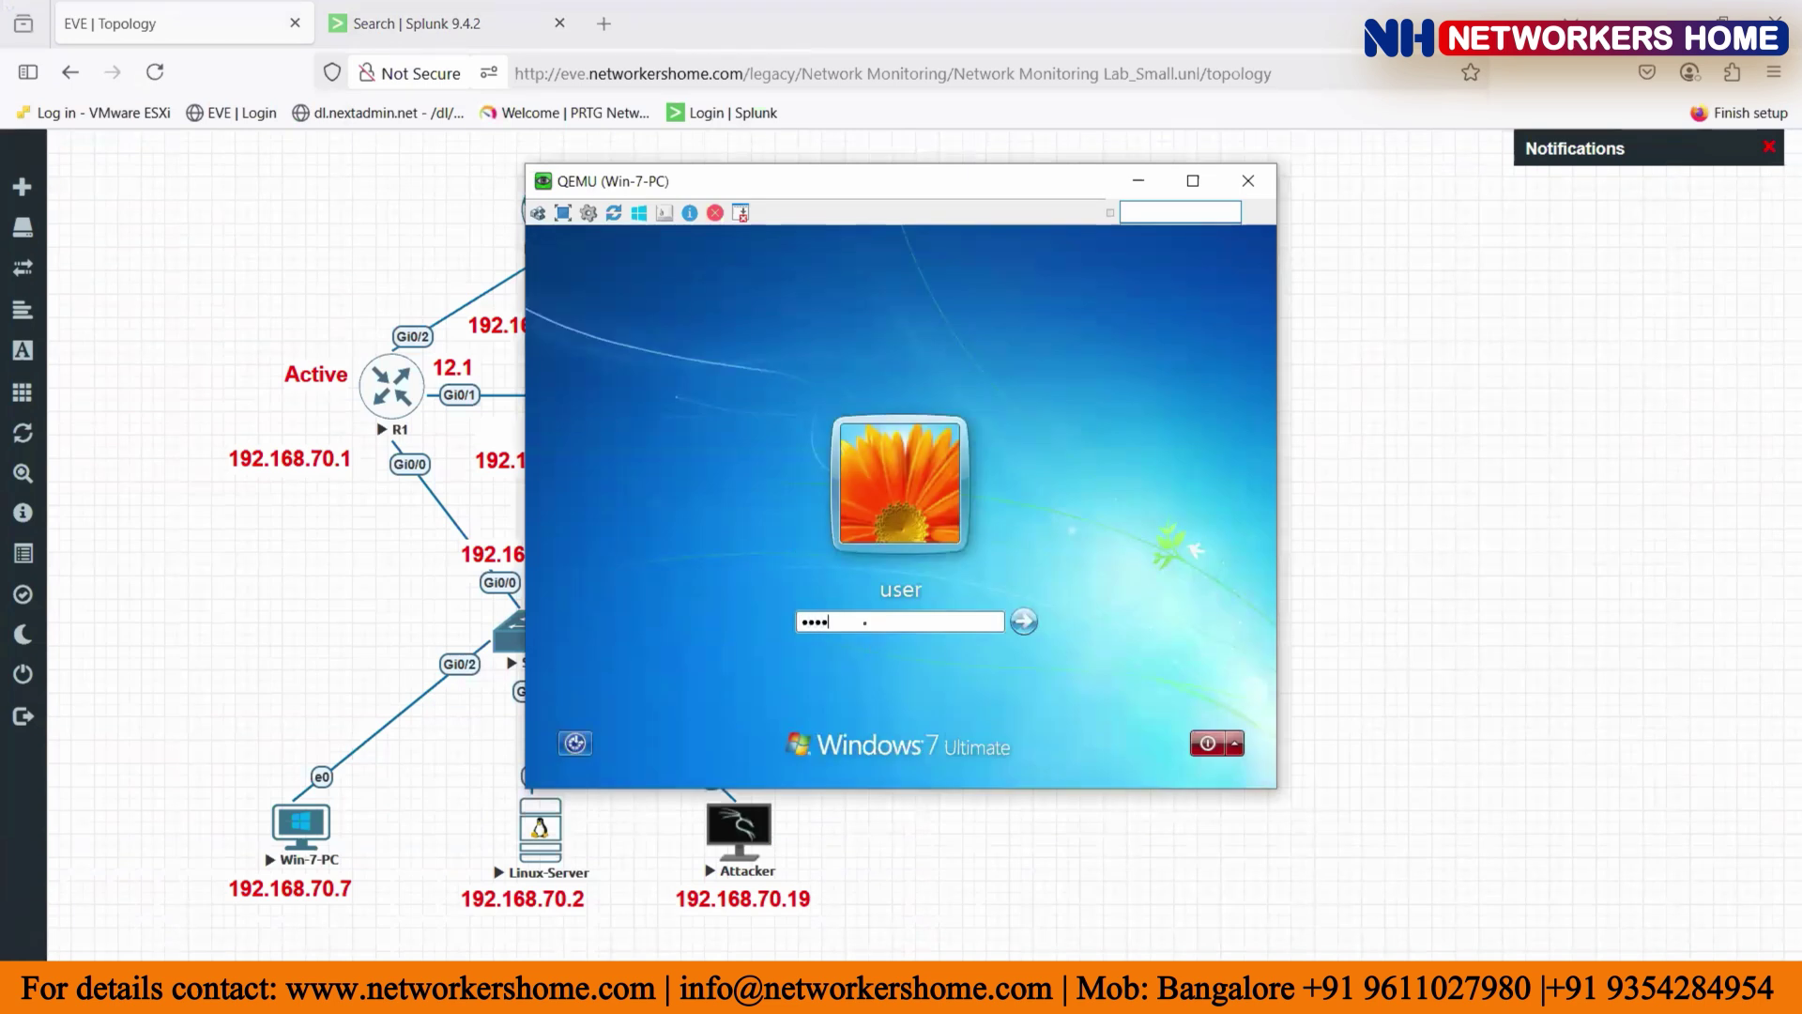
key("Return")
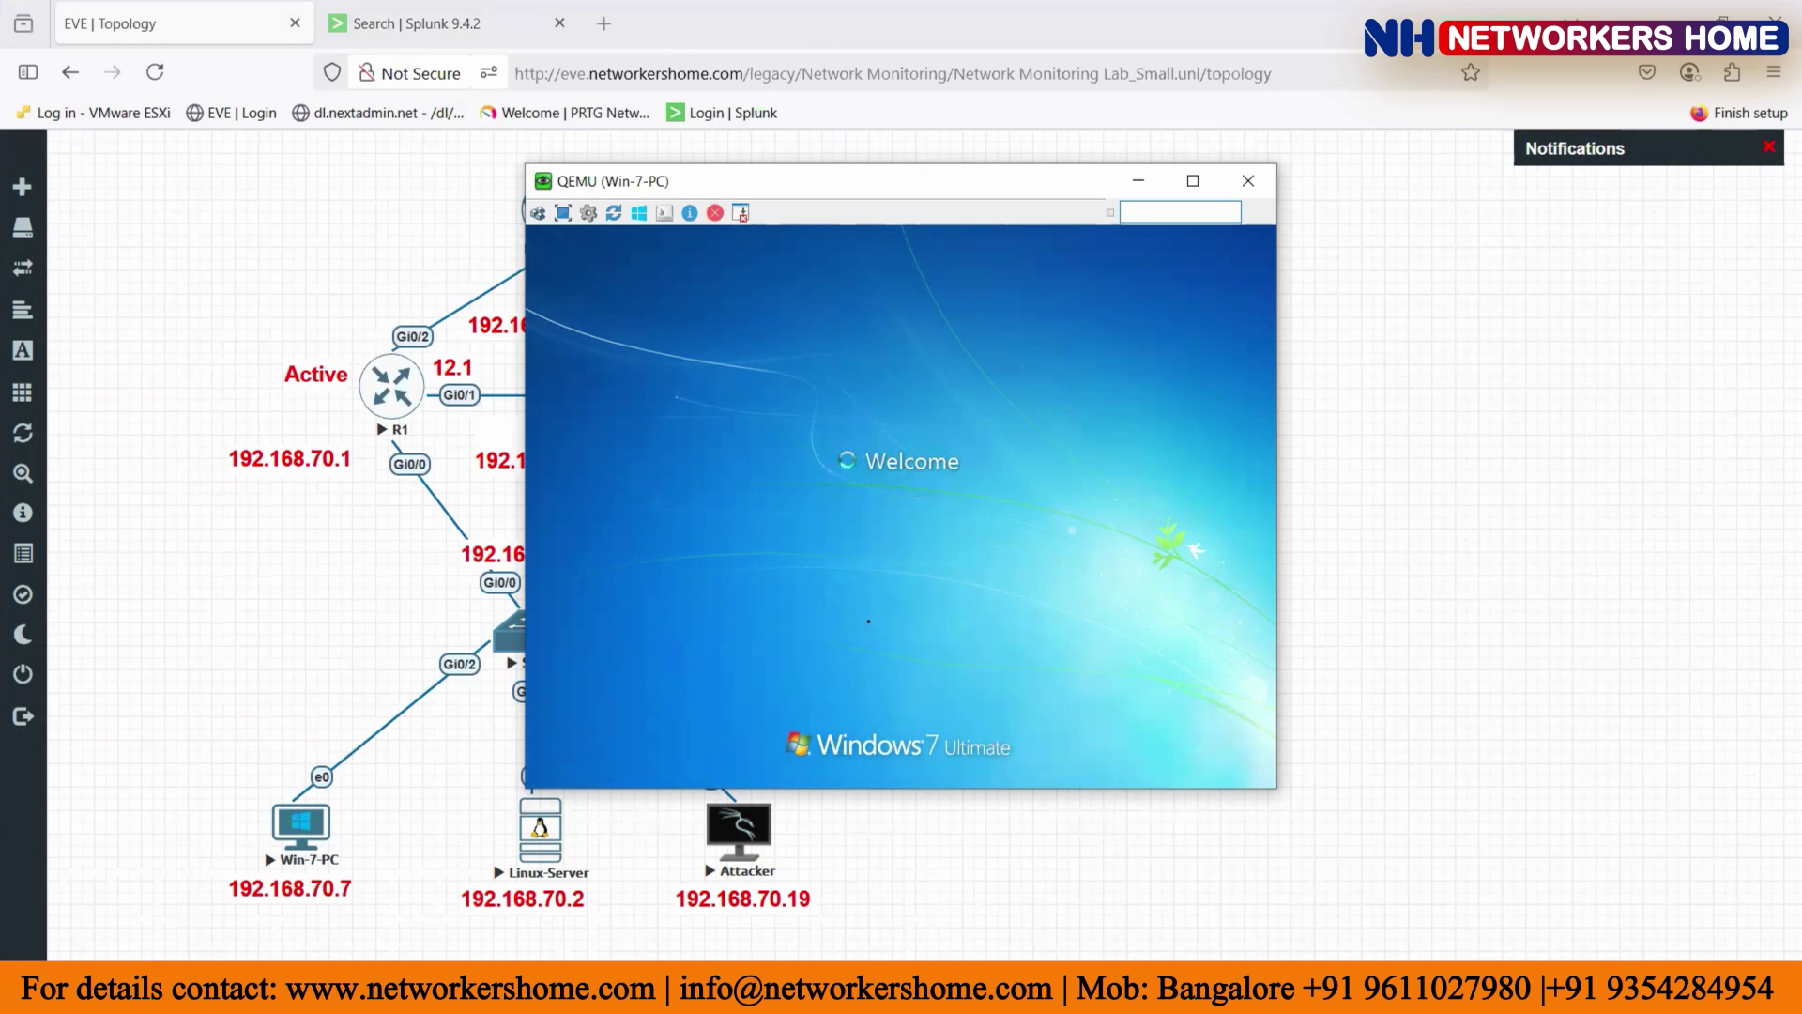
Open a Command Prompt and run ipconfig to confirm the address 192.168.70.7.
left_click_drag(923, 168, 1318, 199)
left_click(1236, 803)
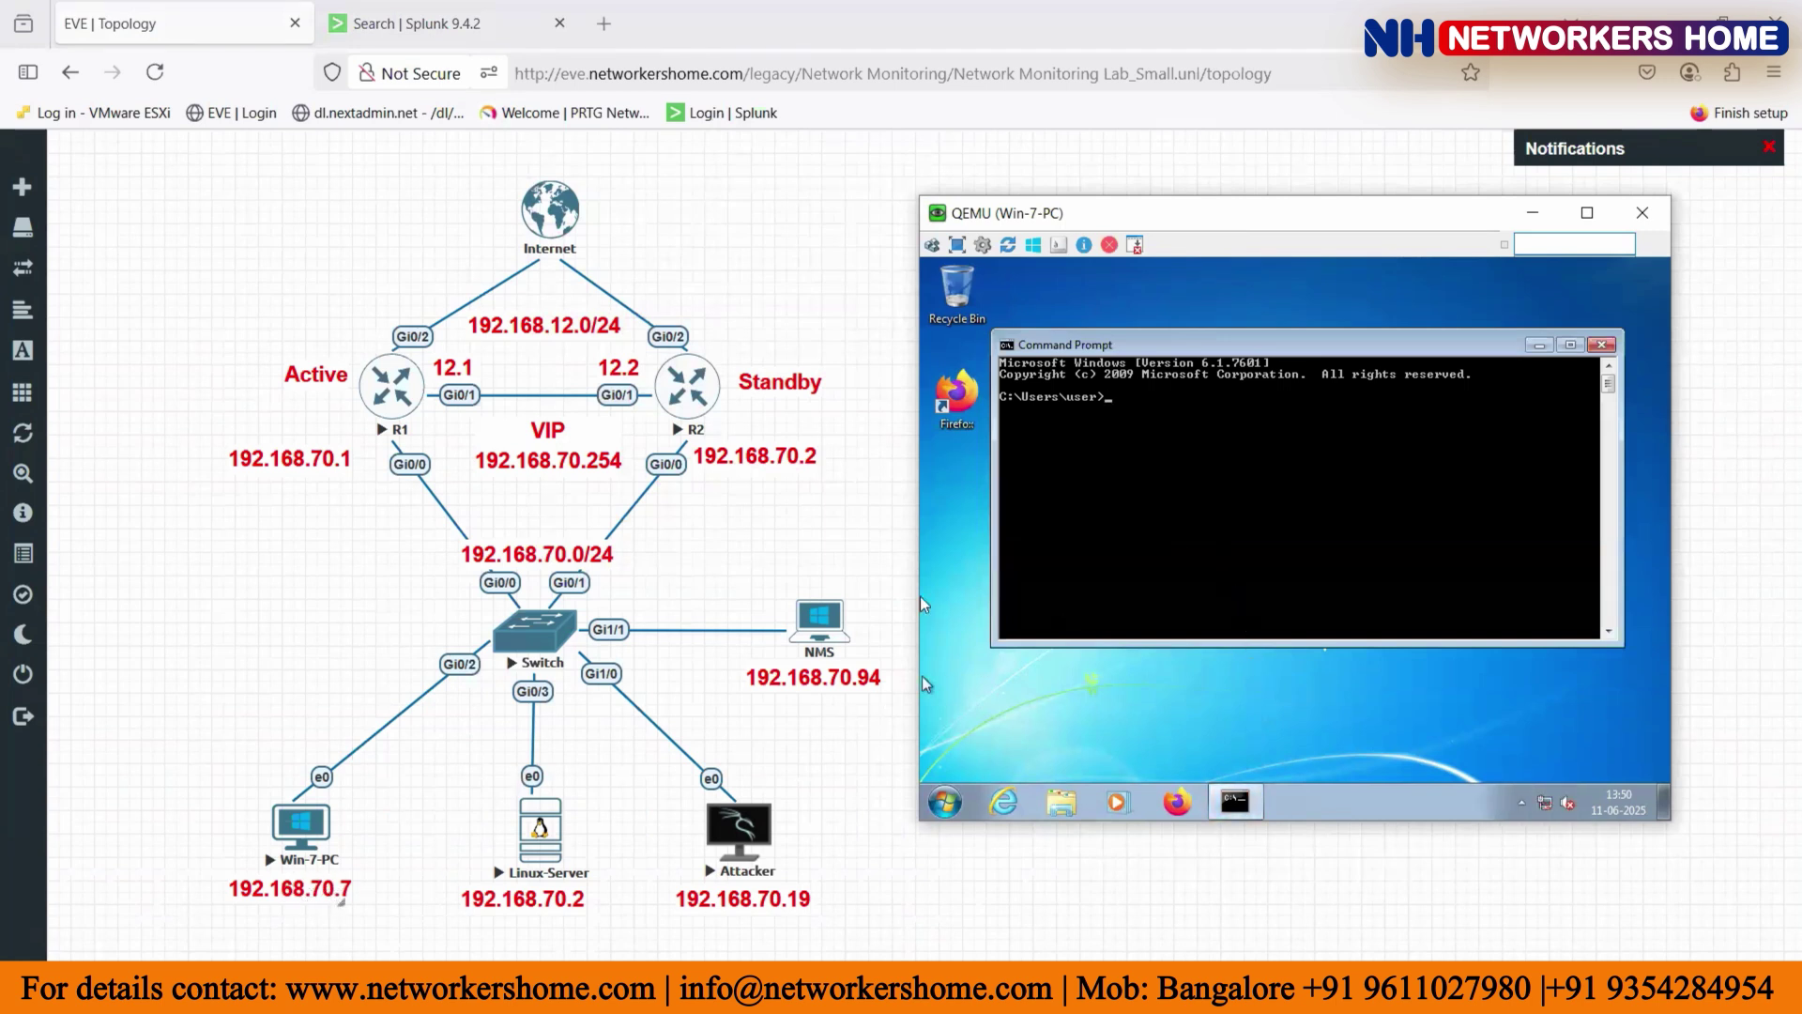
type("ipconfig")
key("Return")
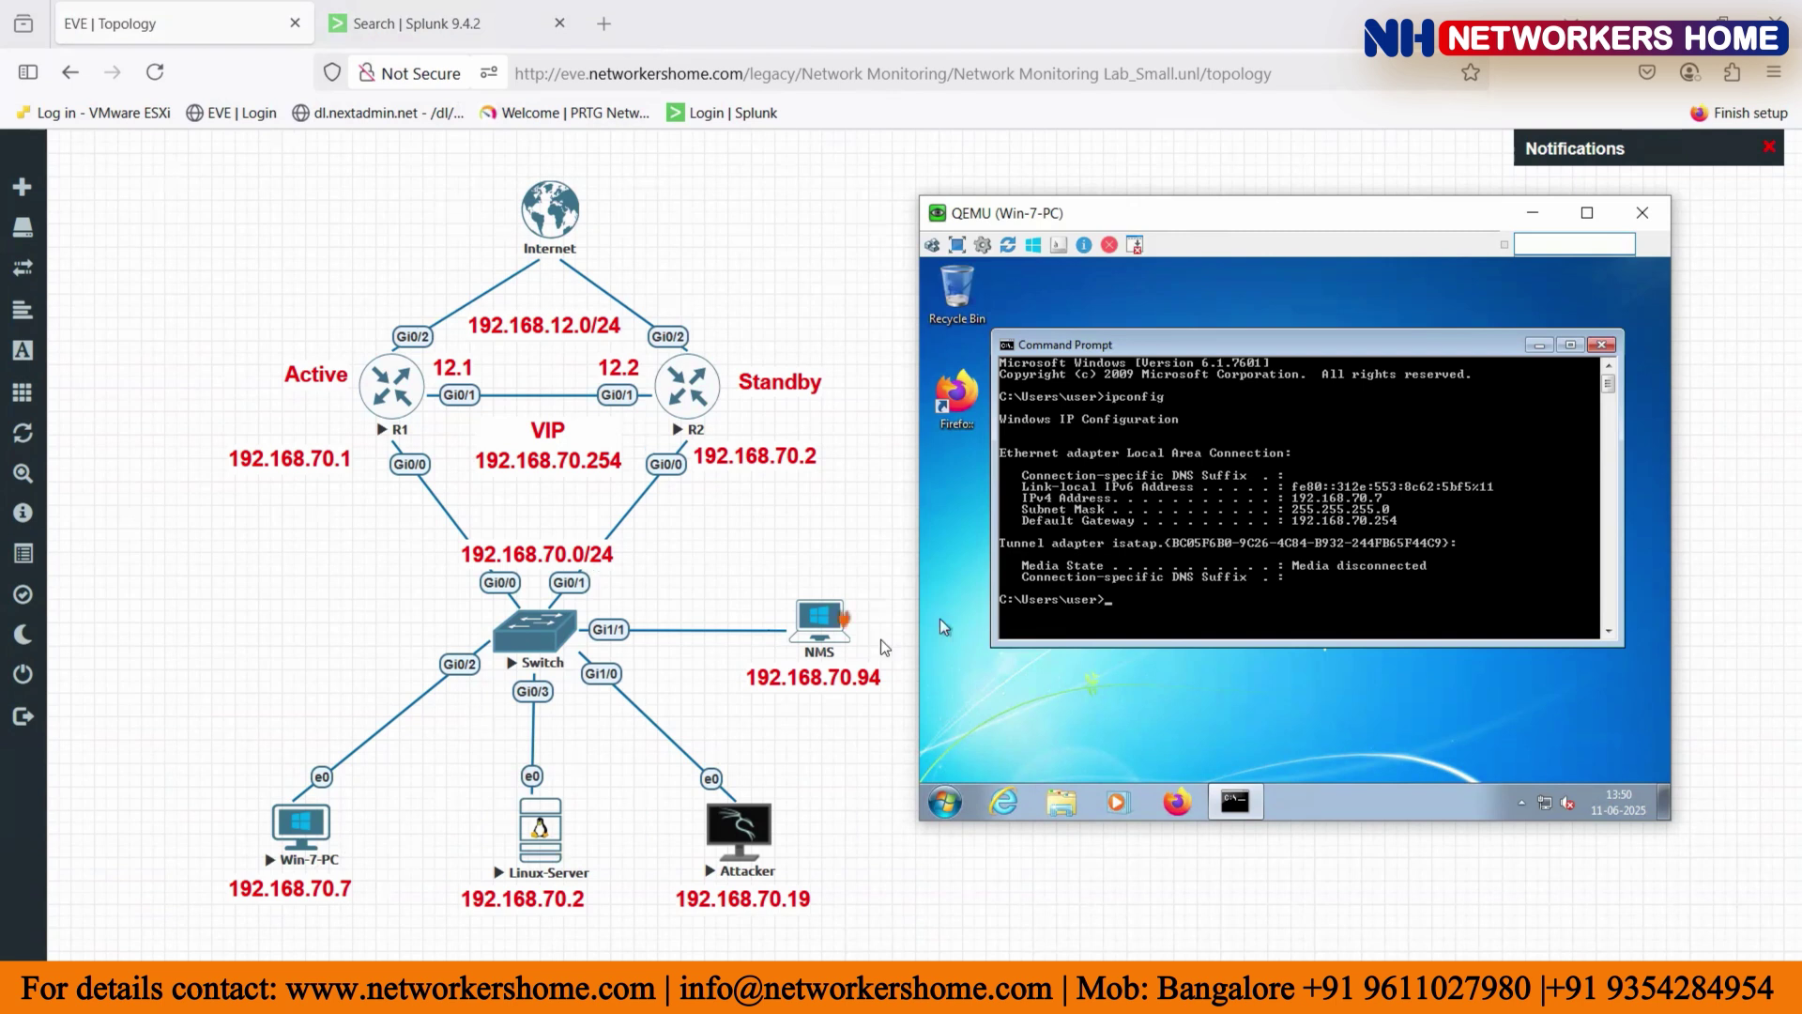
key("Return")
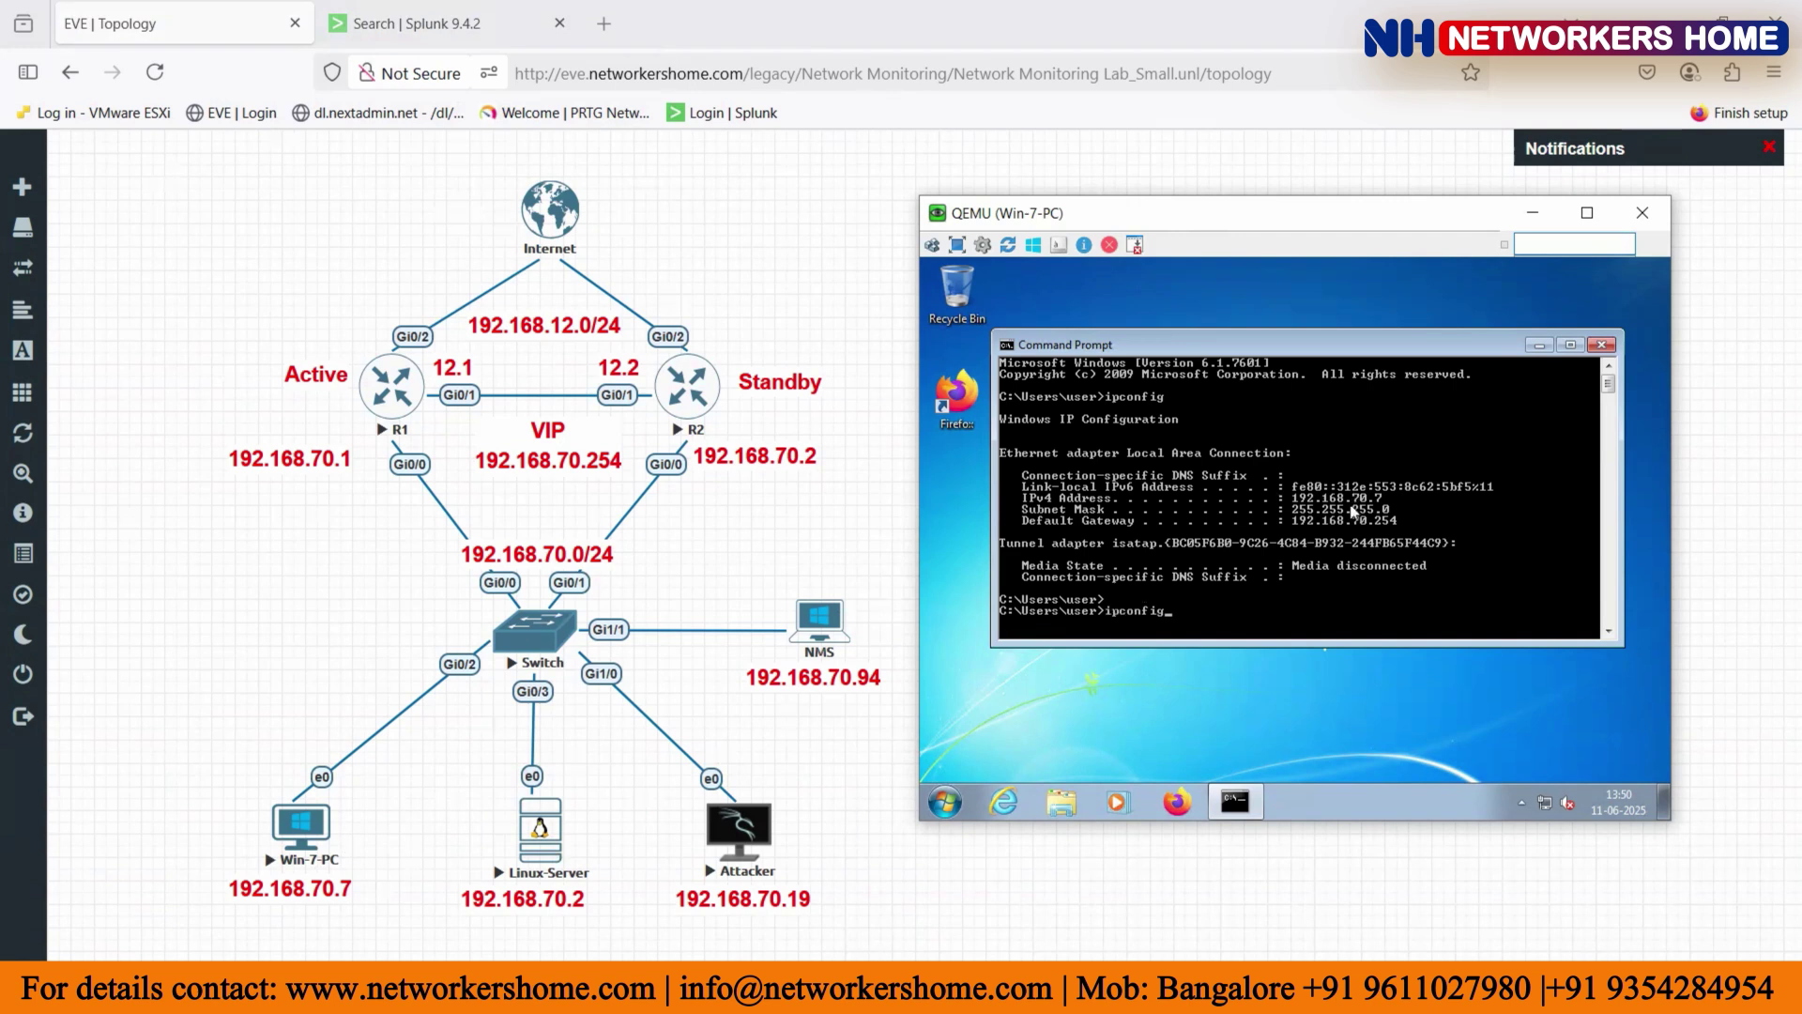
Ping the NMS at 192.168.70.94 and confirm 0% packet loss.
key("BackSpace")
key("BackSpace")
key("BackSpace")
key("BackSpace")
key("BackSpace")
key("BackSpace")
key("BackSpace")
type("ping 192.168.70.94")
key("Return")
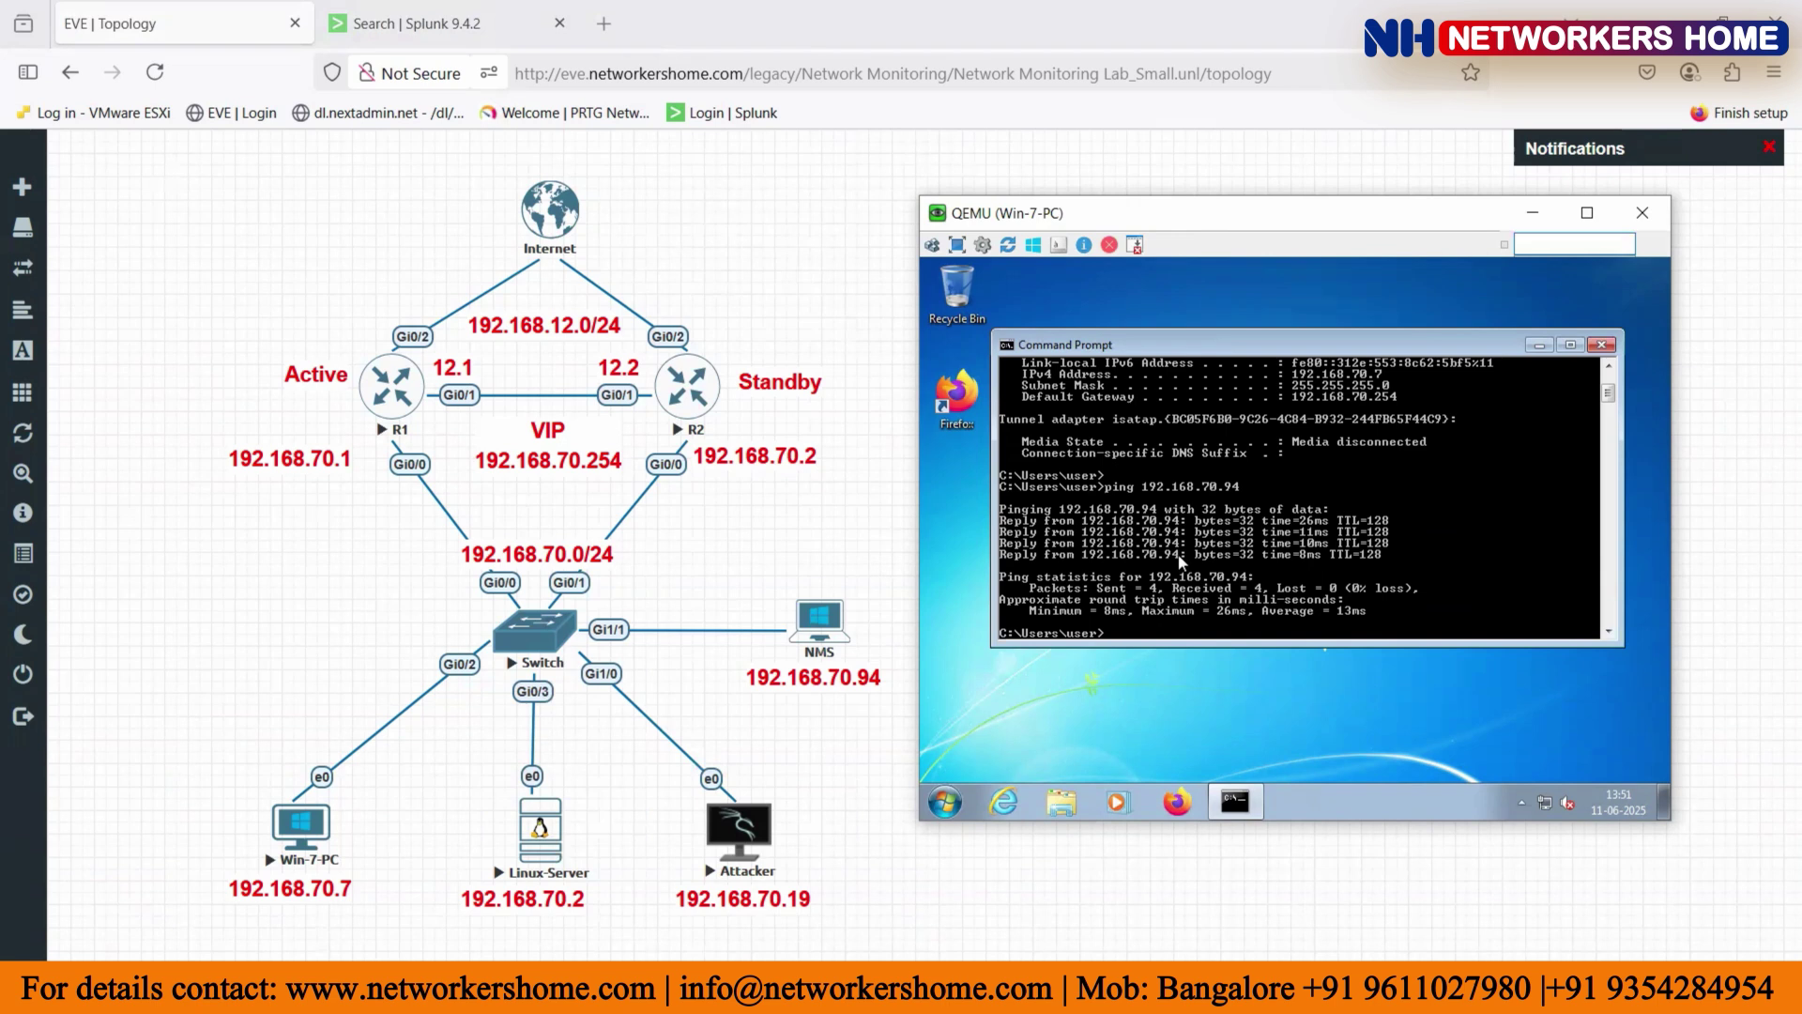
left_click(1178, 801)
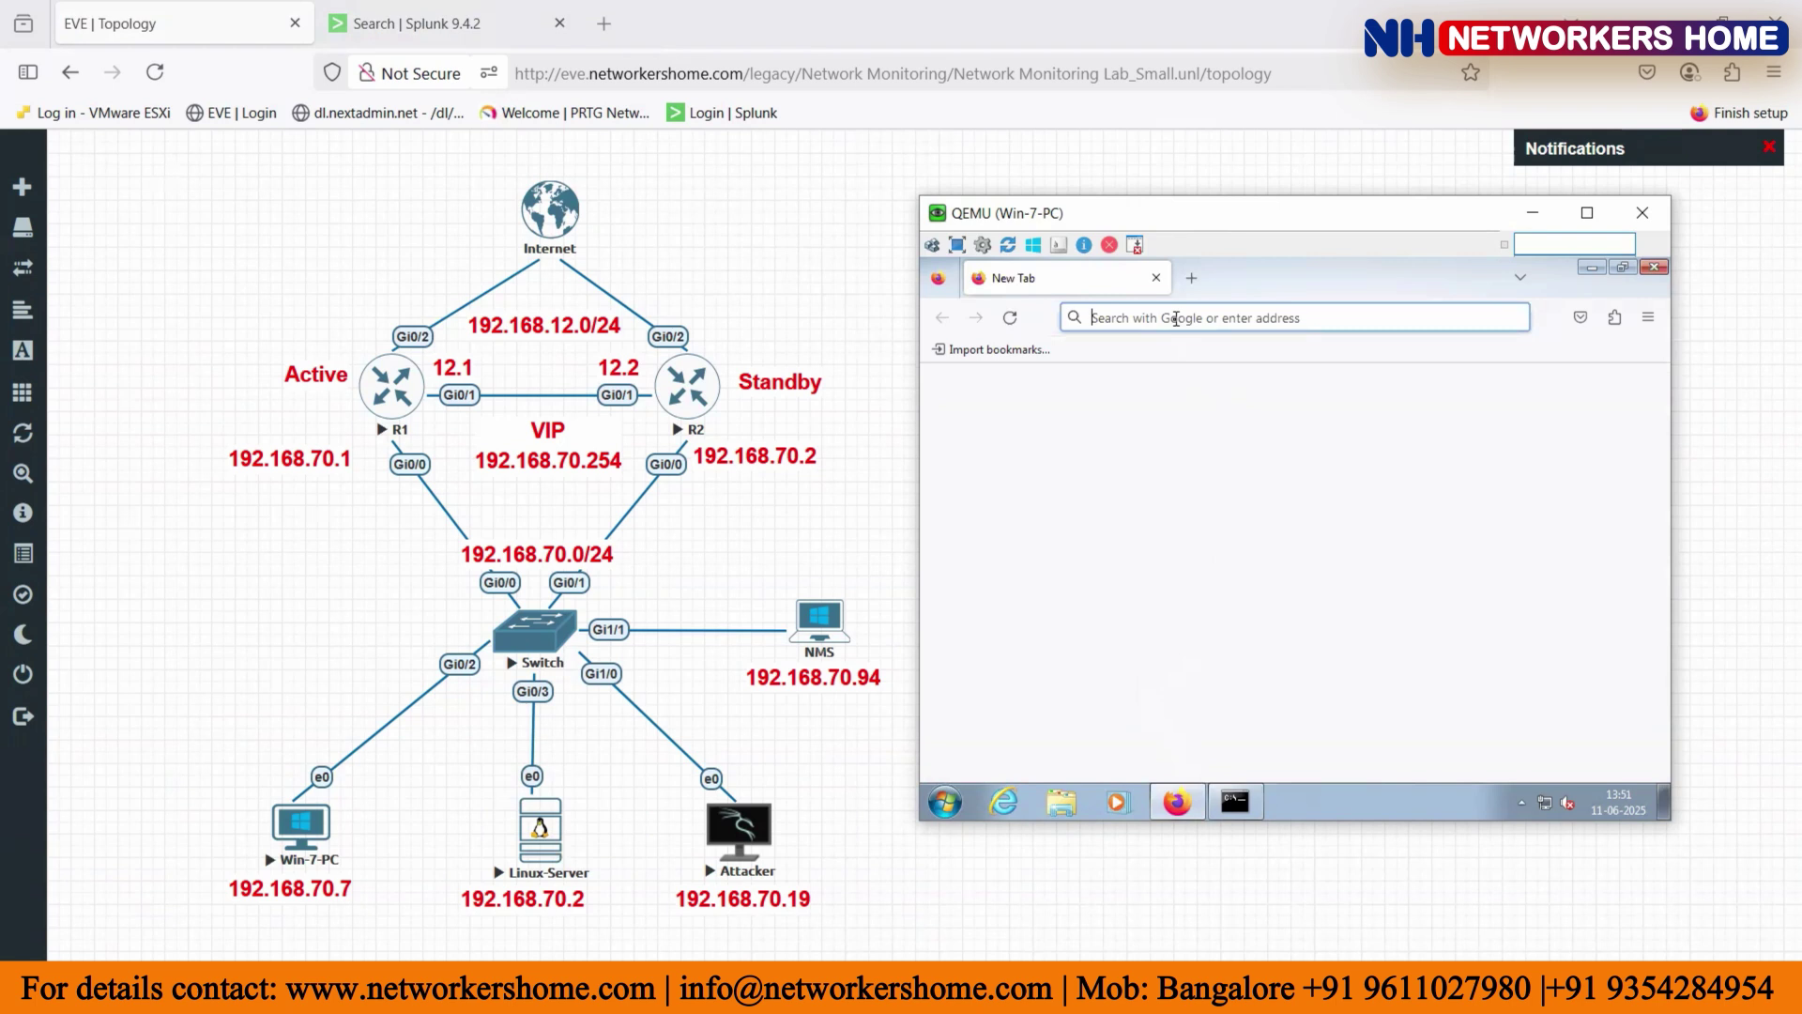
Search Google for 'splunk universal forwarder' from Firefox's address bar.
type("s")
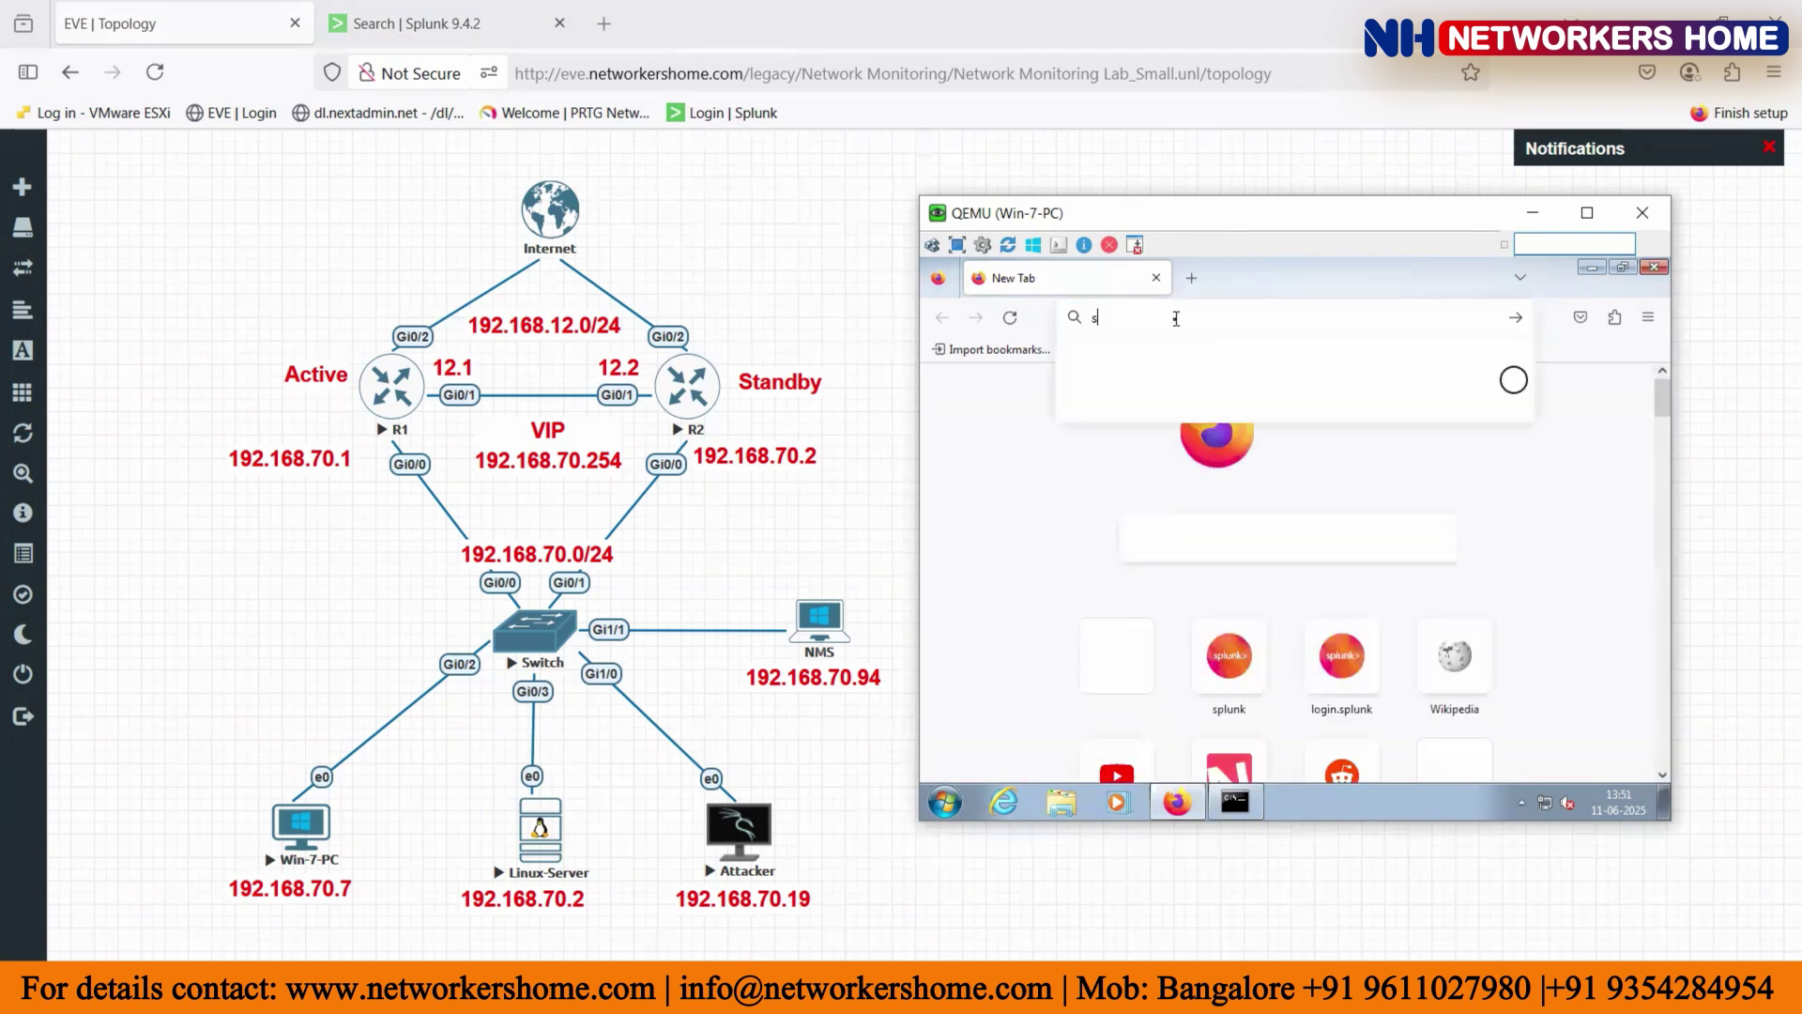
type("plunk universal forwa")
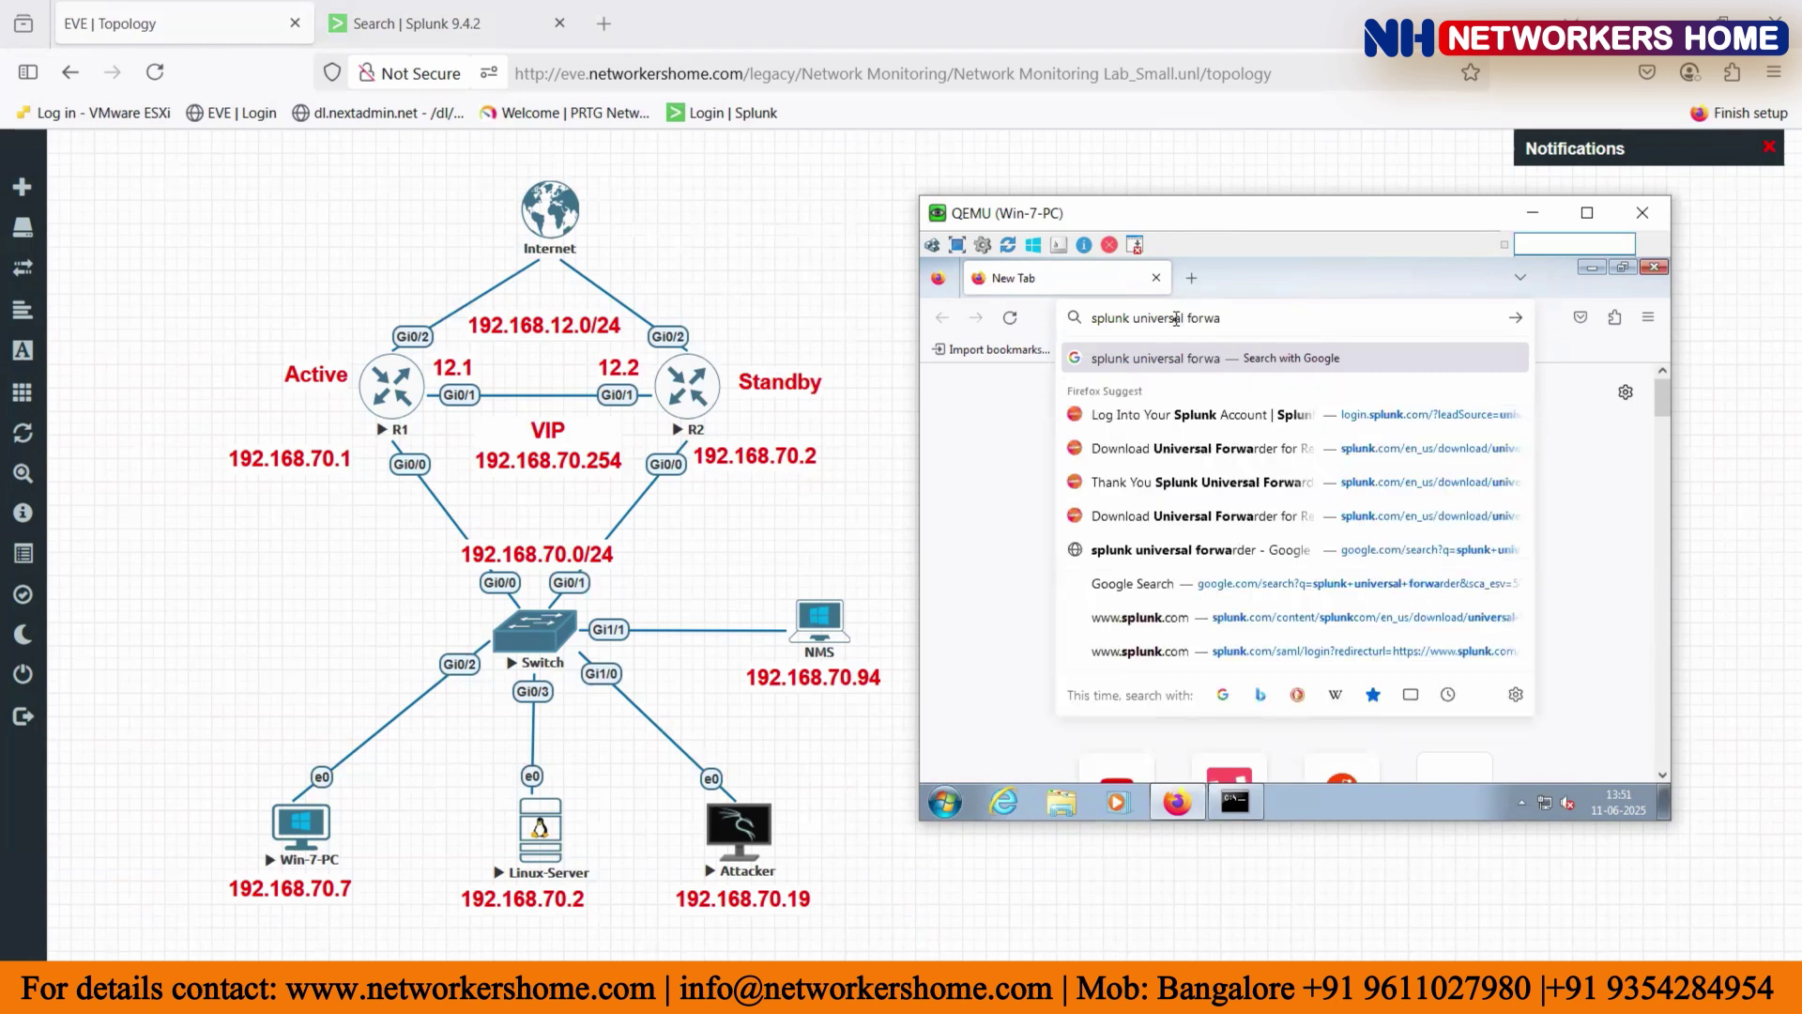
type("rder")
key("Return")
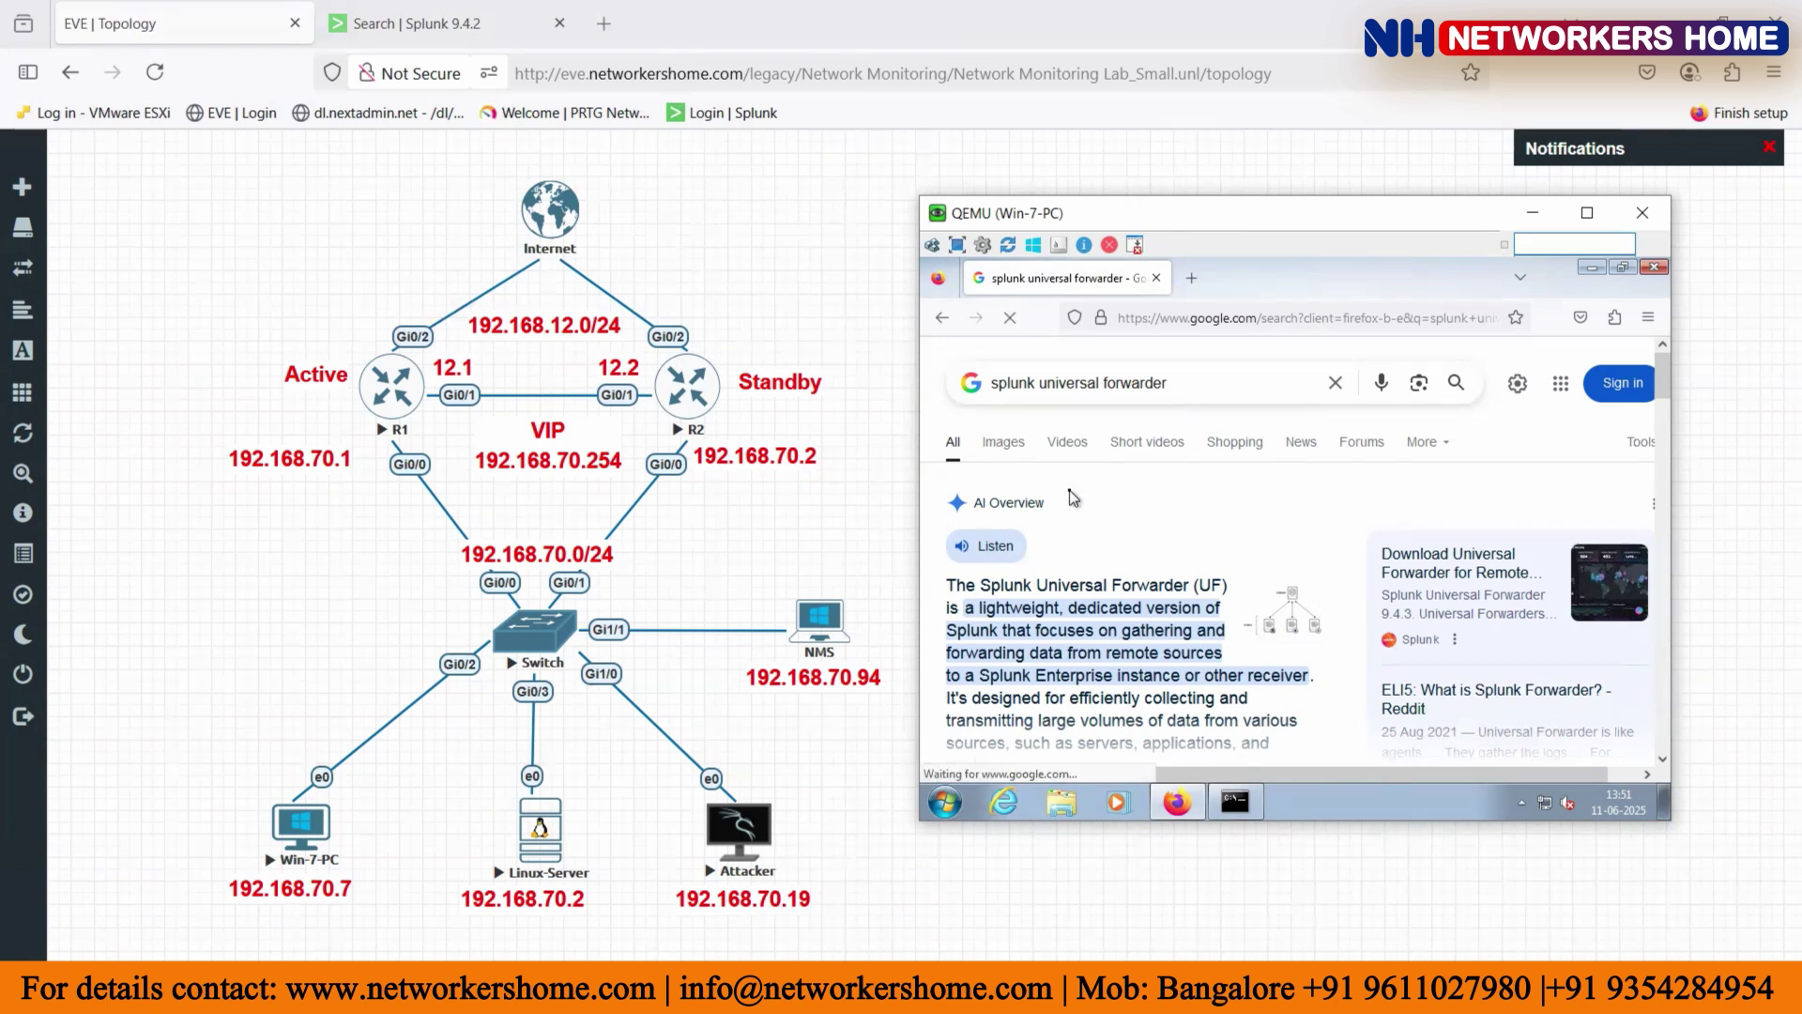
scroll(1071, 500, "down", 2)
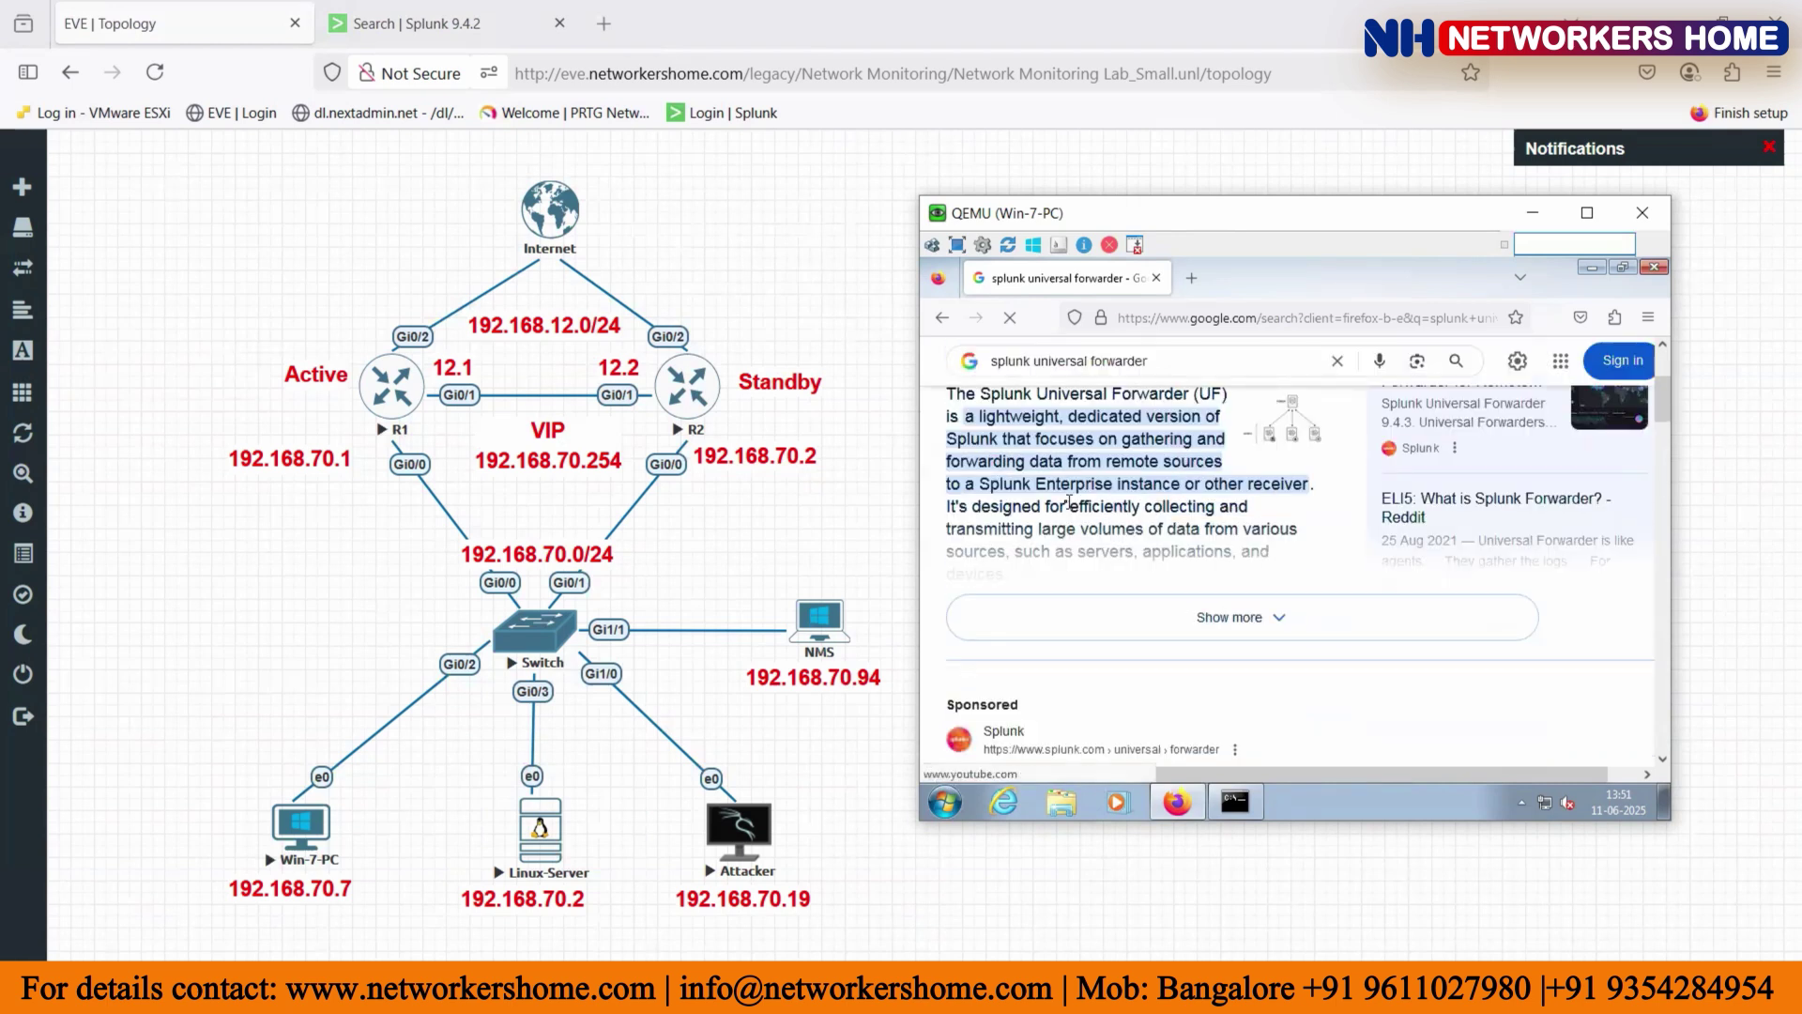
scroll(1071, 507, "down", 1)
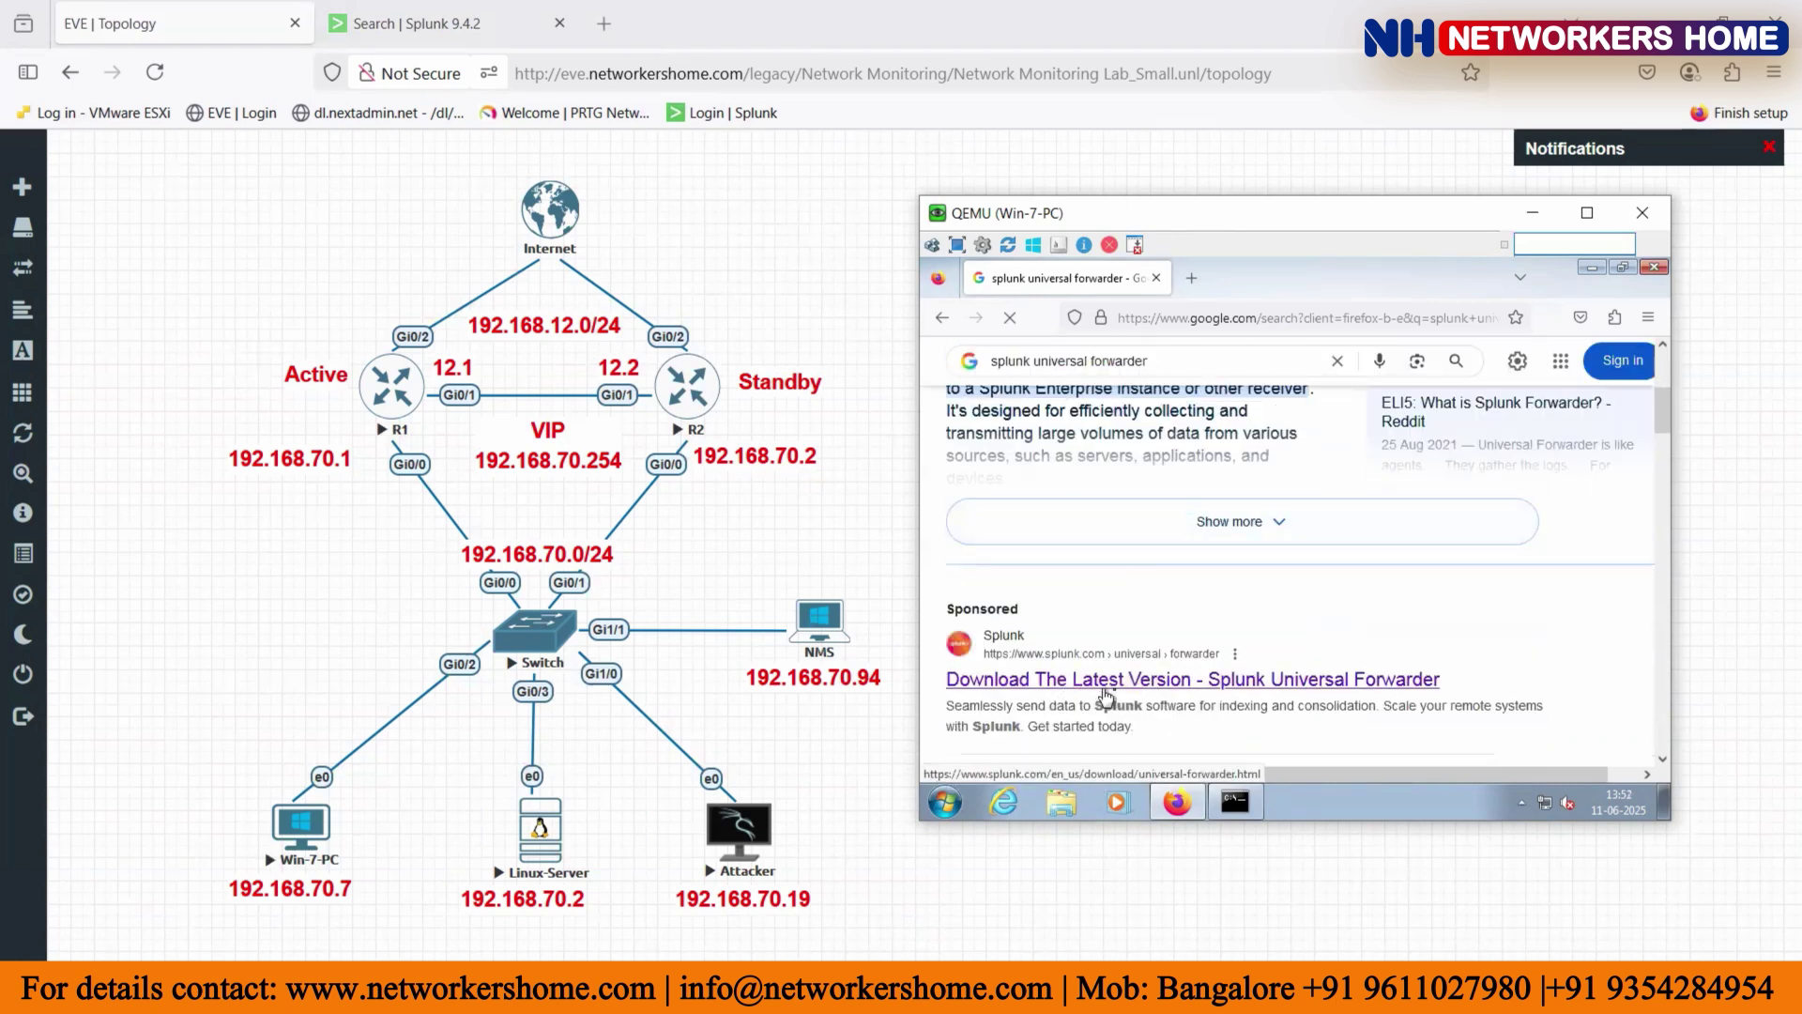
scroll(1209, 686, "down", 1)
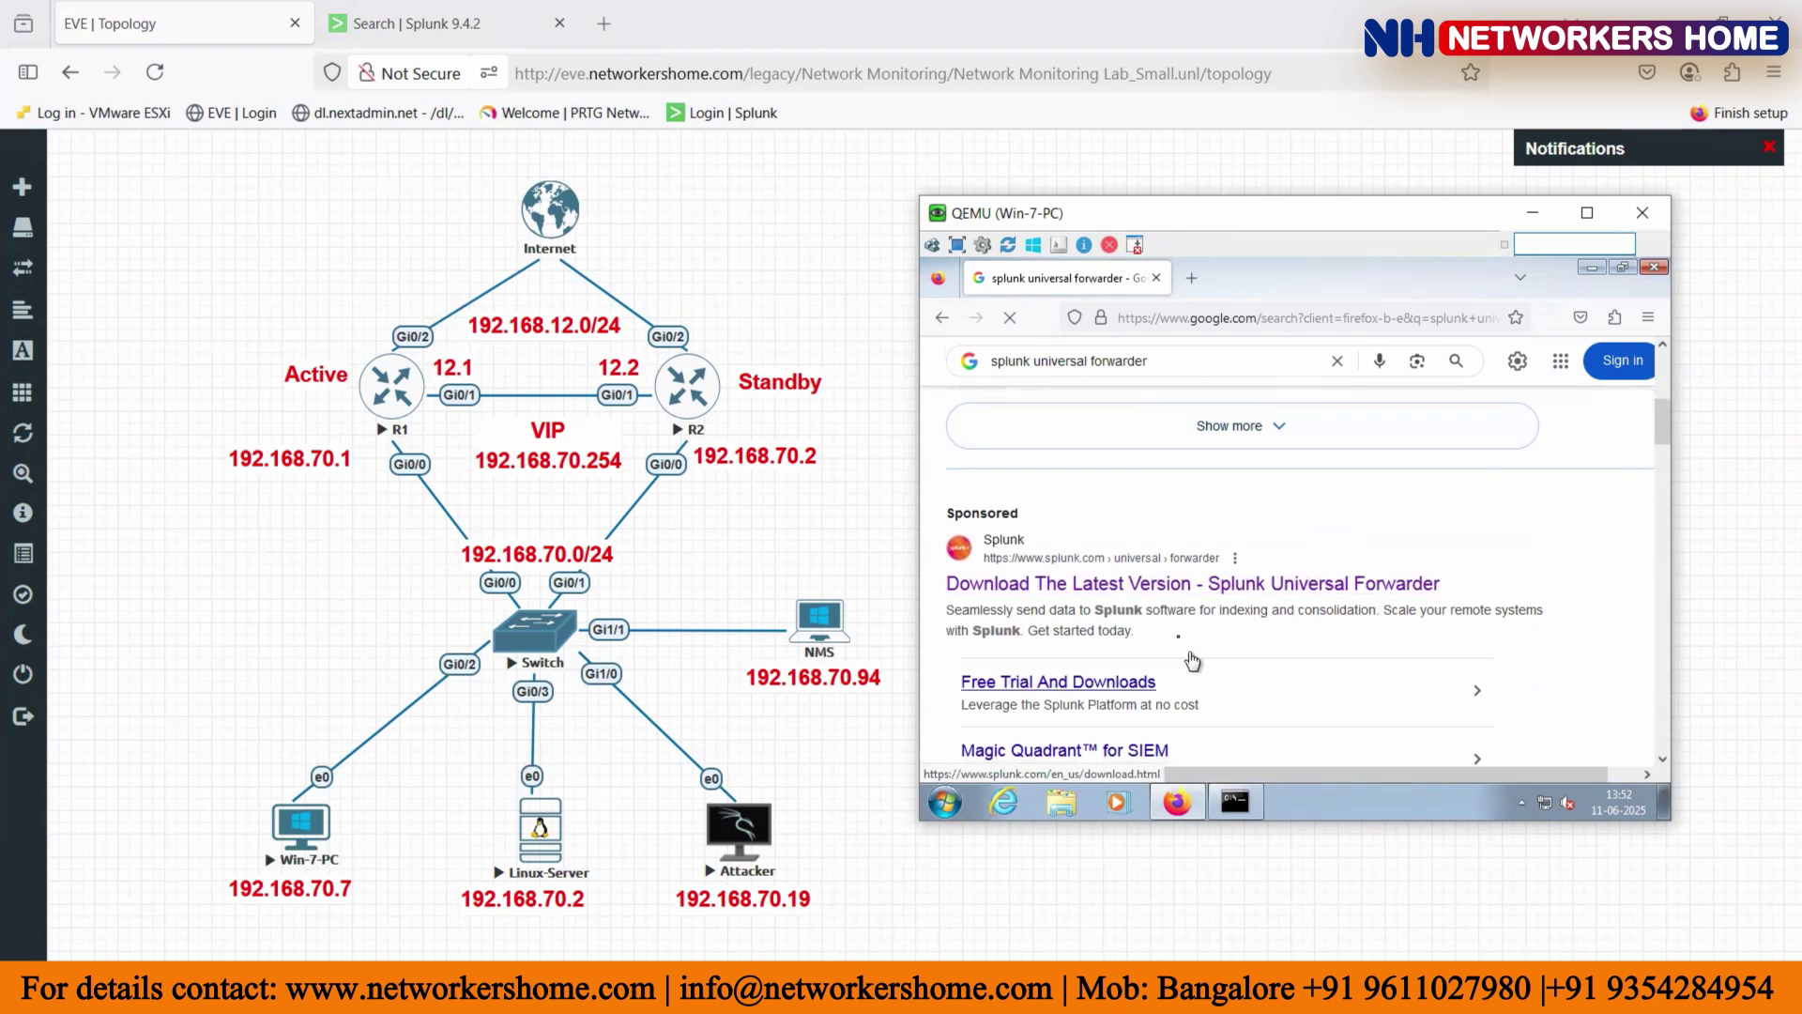
left_click(1104, 589)
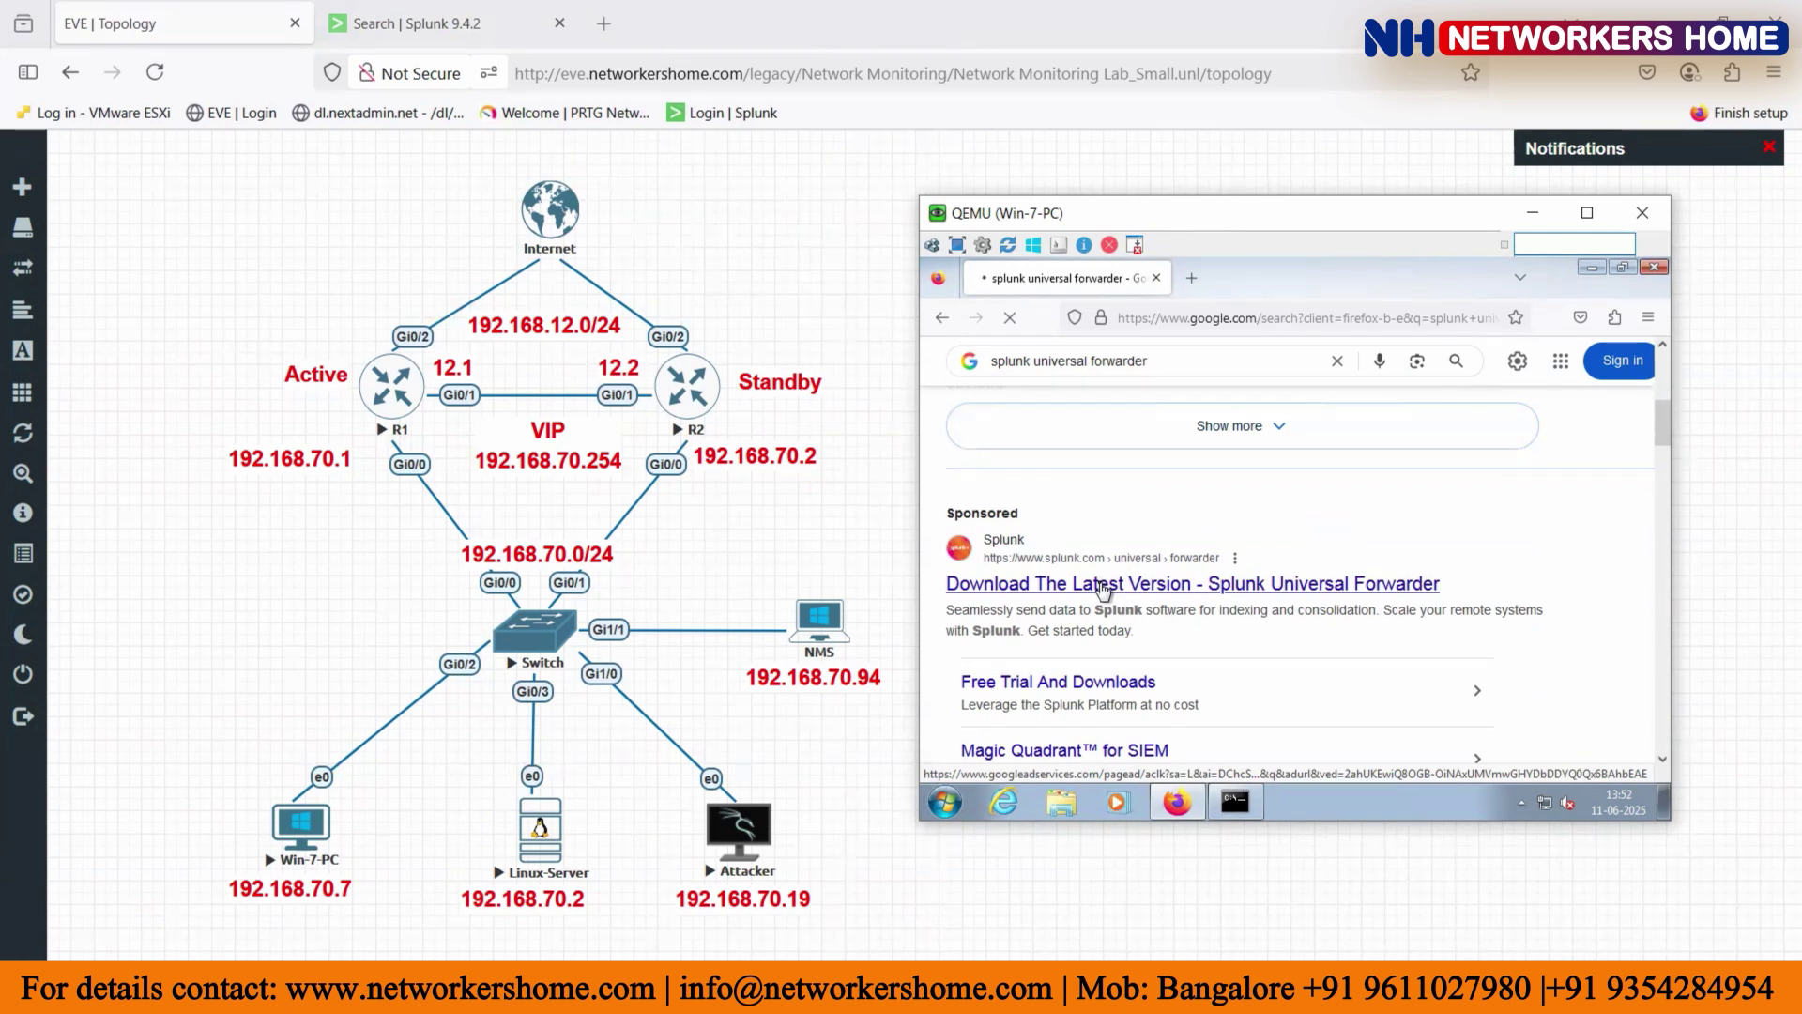
left_click(1104, 588)
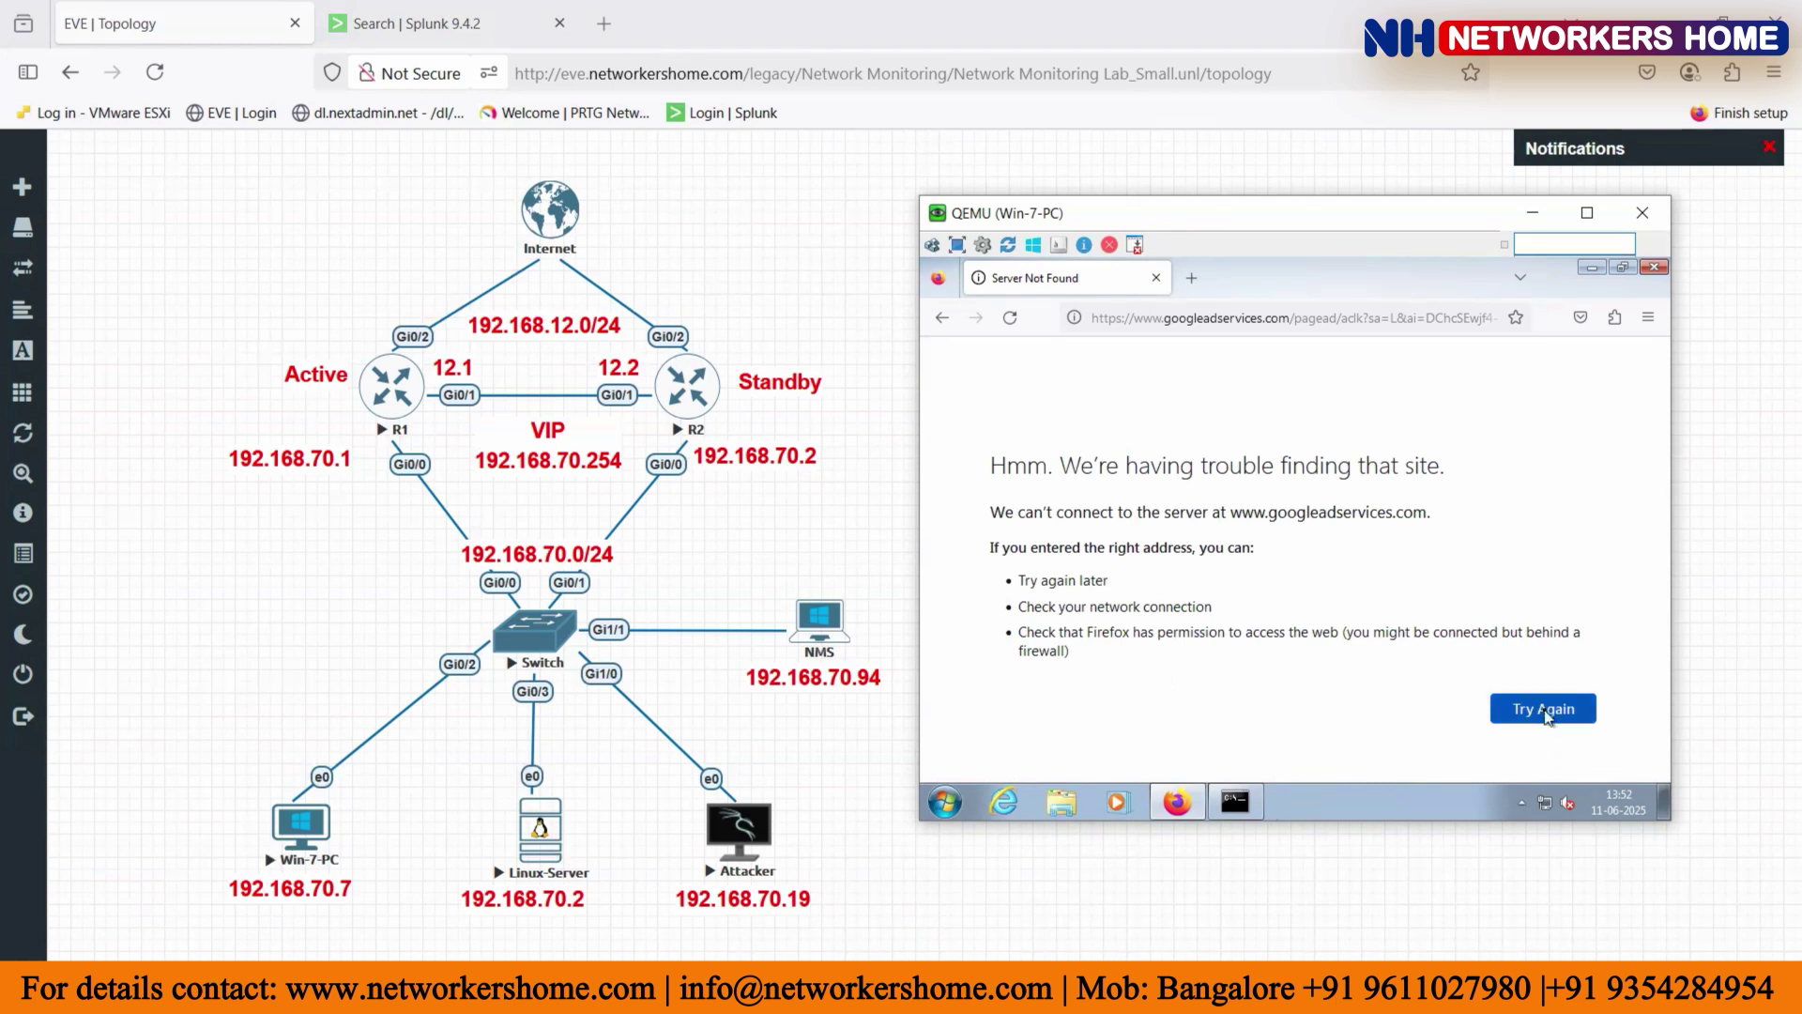
left_click(942, 318)
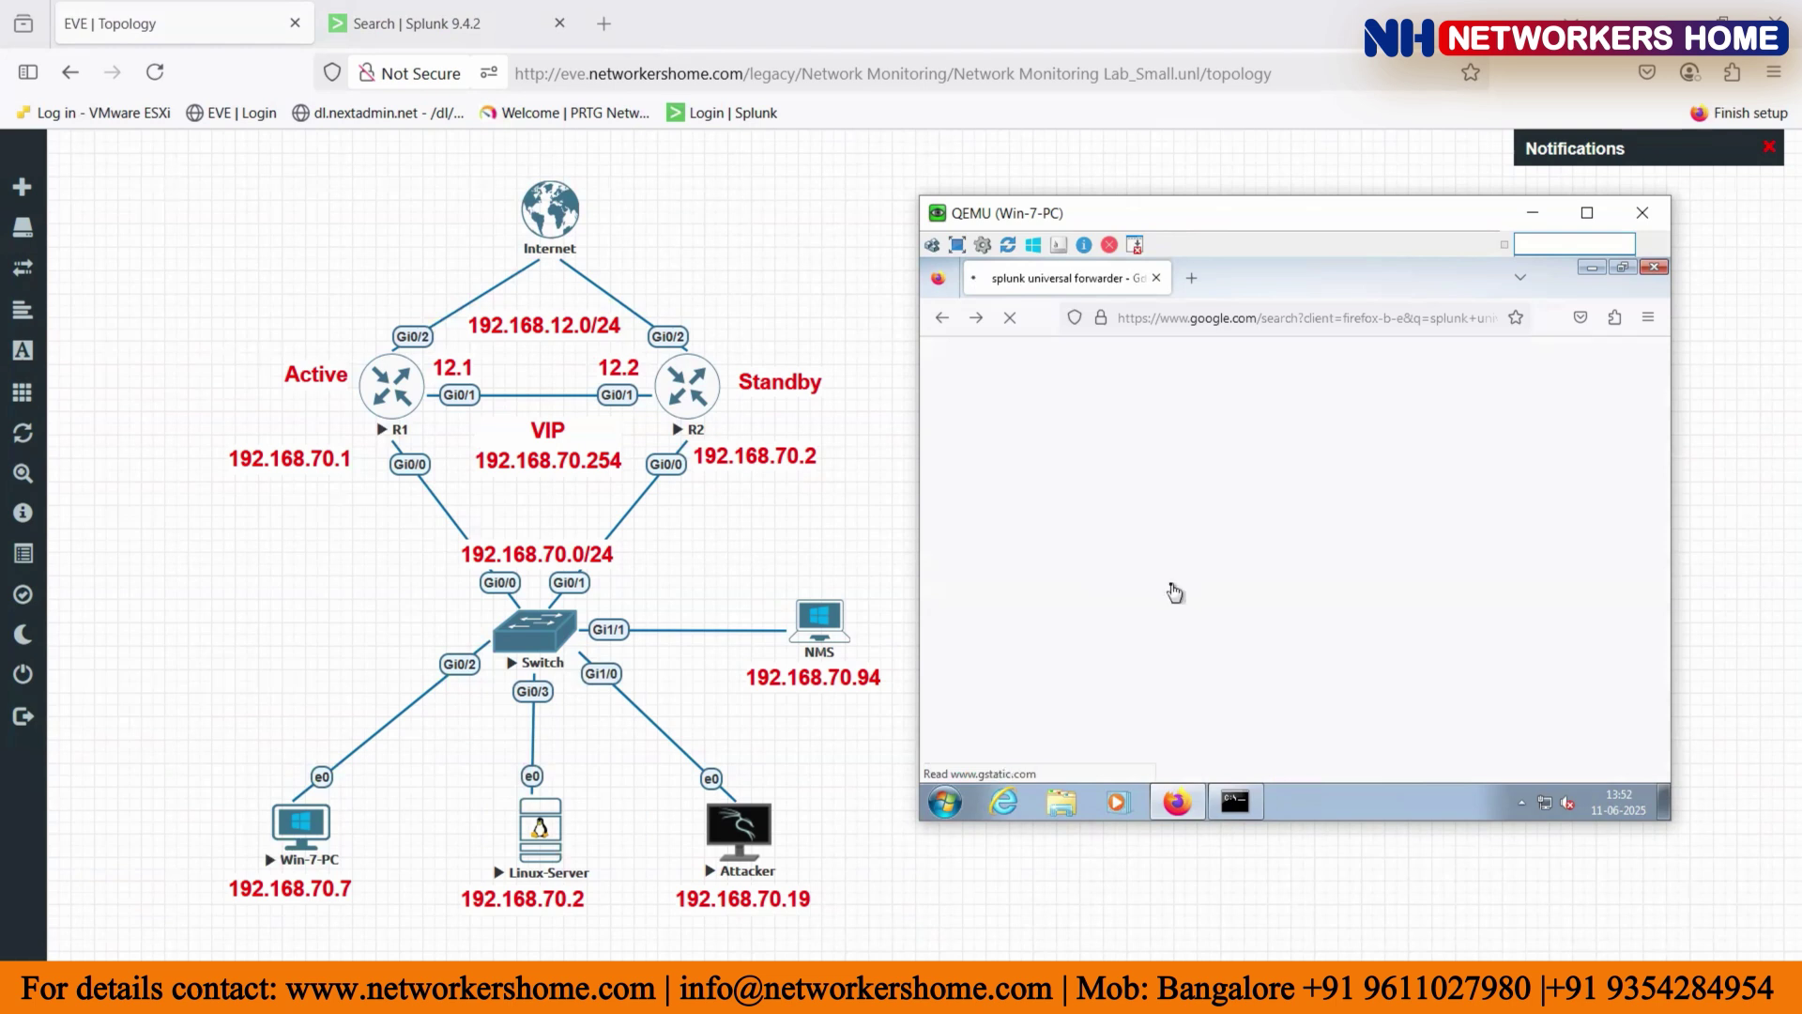
scroll(1174, 590, "down", 3)
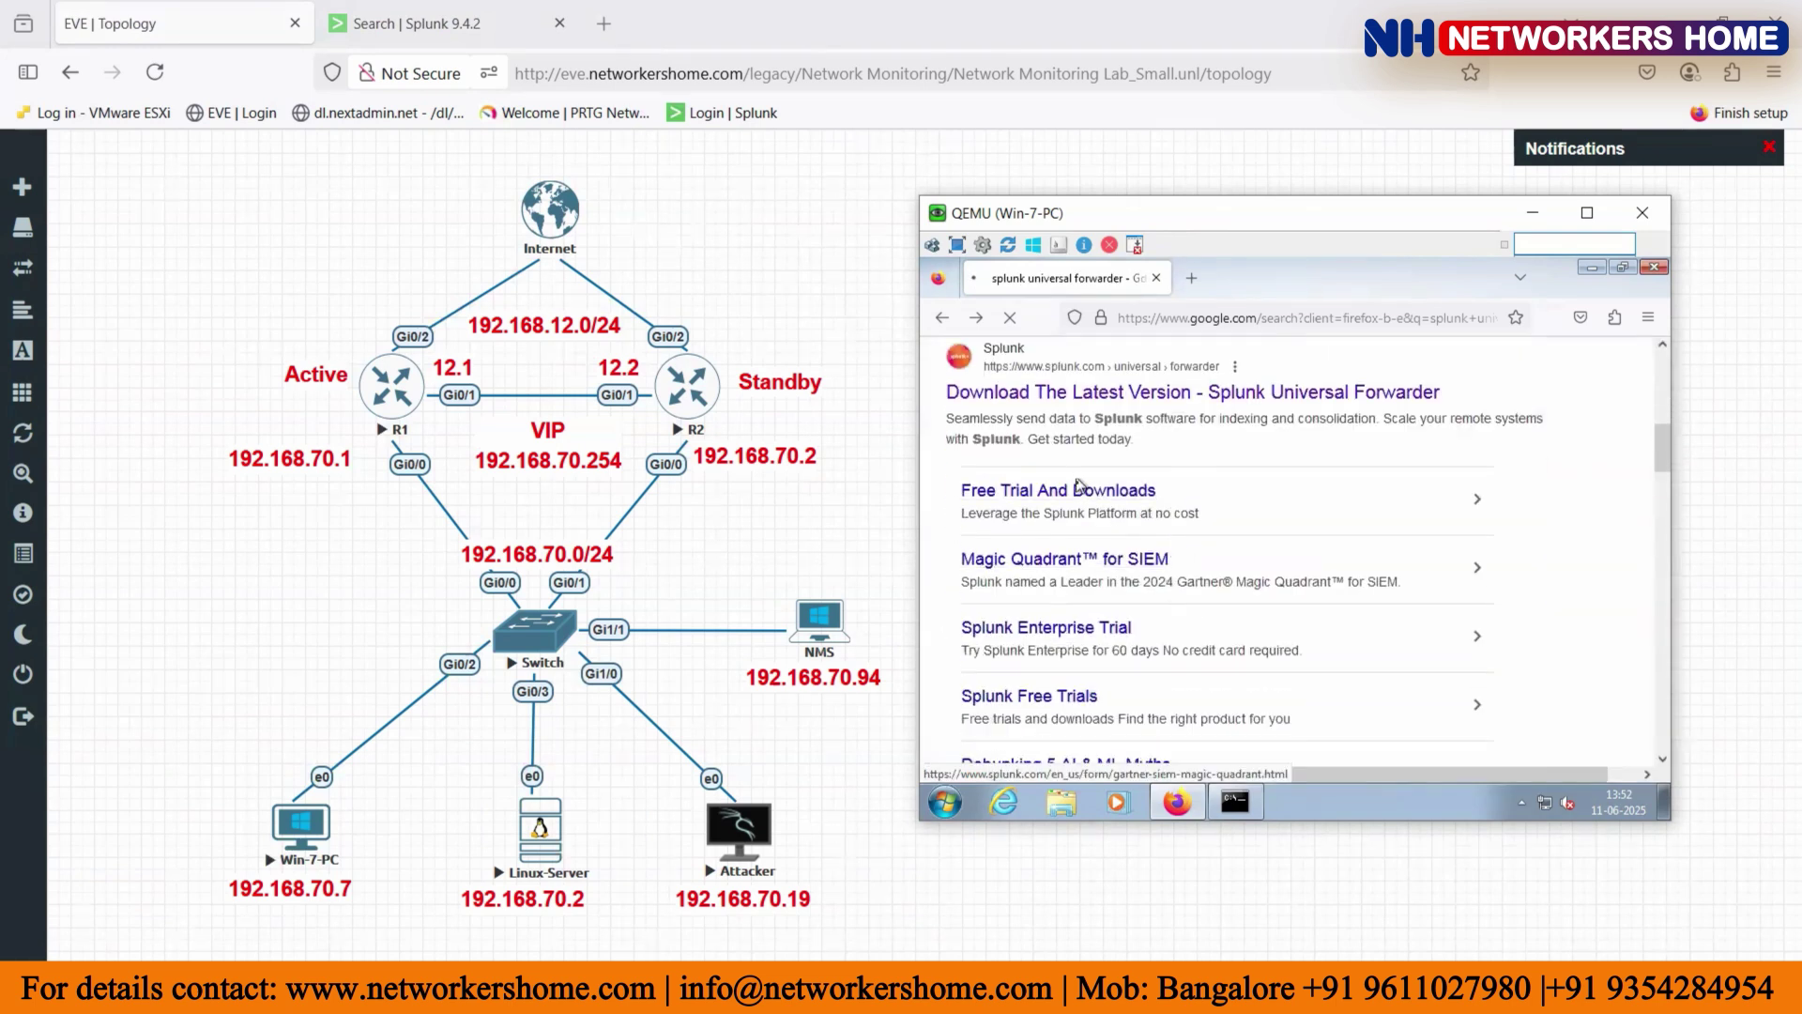
scroll(1170, 588, "down", 2)
scroll(1096, 644, "down", 1)
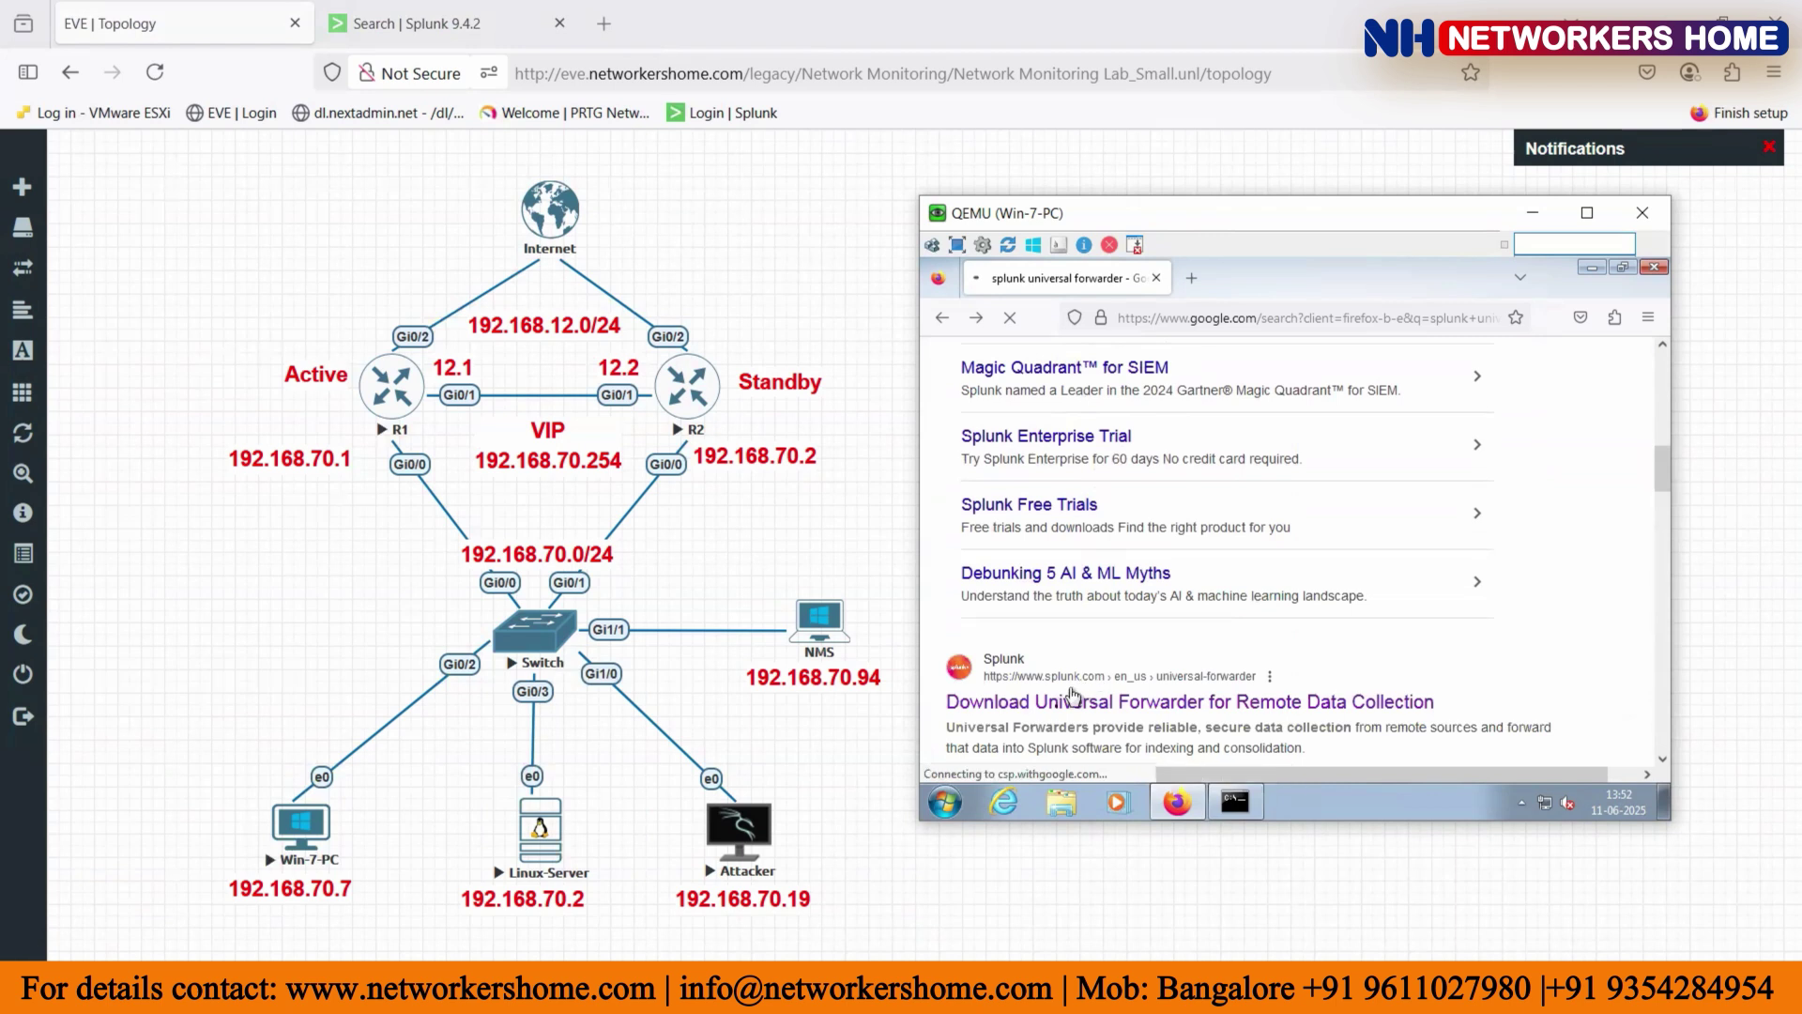
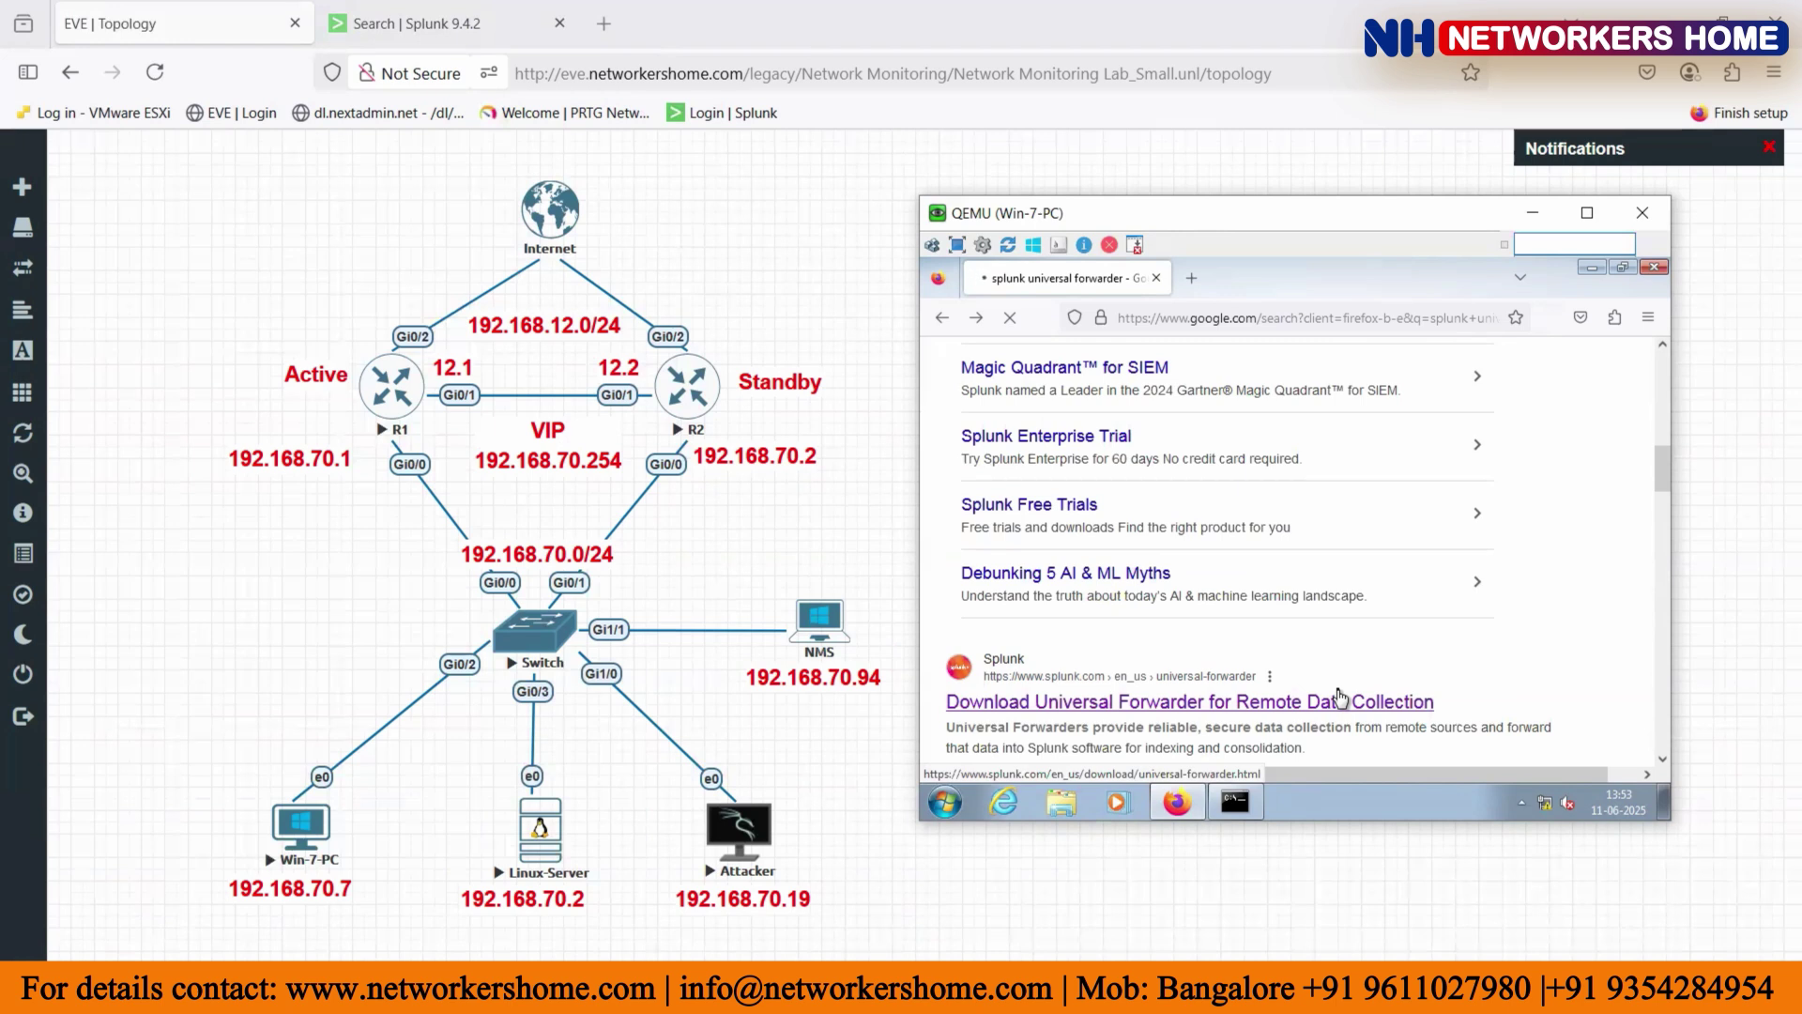
Try the Splunk download page, then ping 192.168.70.24 from the Win-7 command prompt.
left_click(1340, 697)
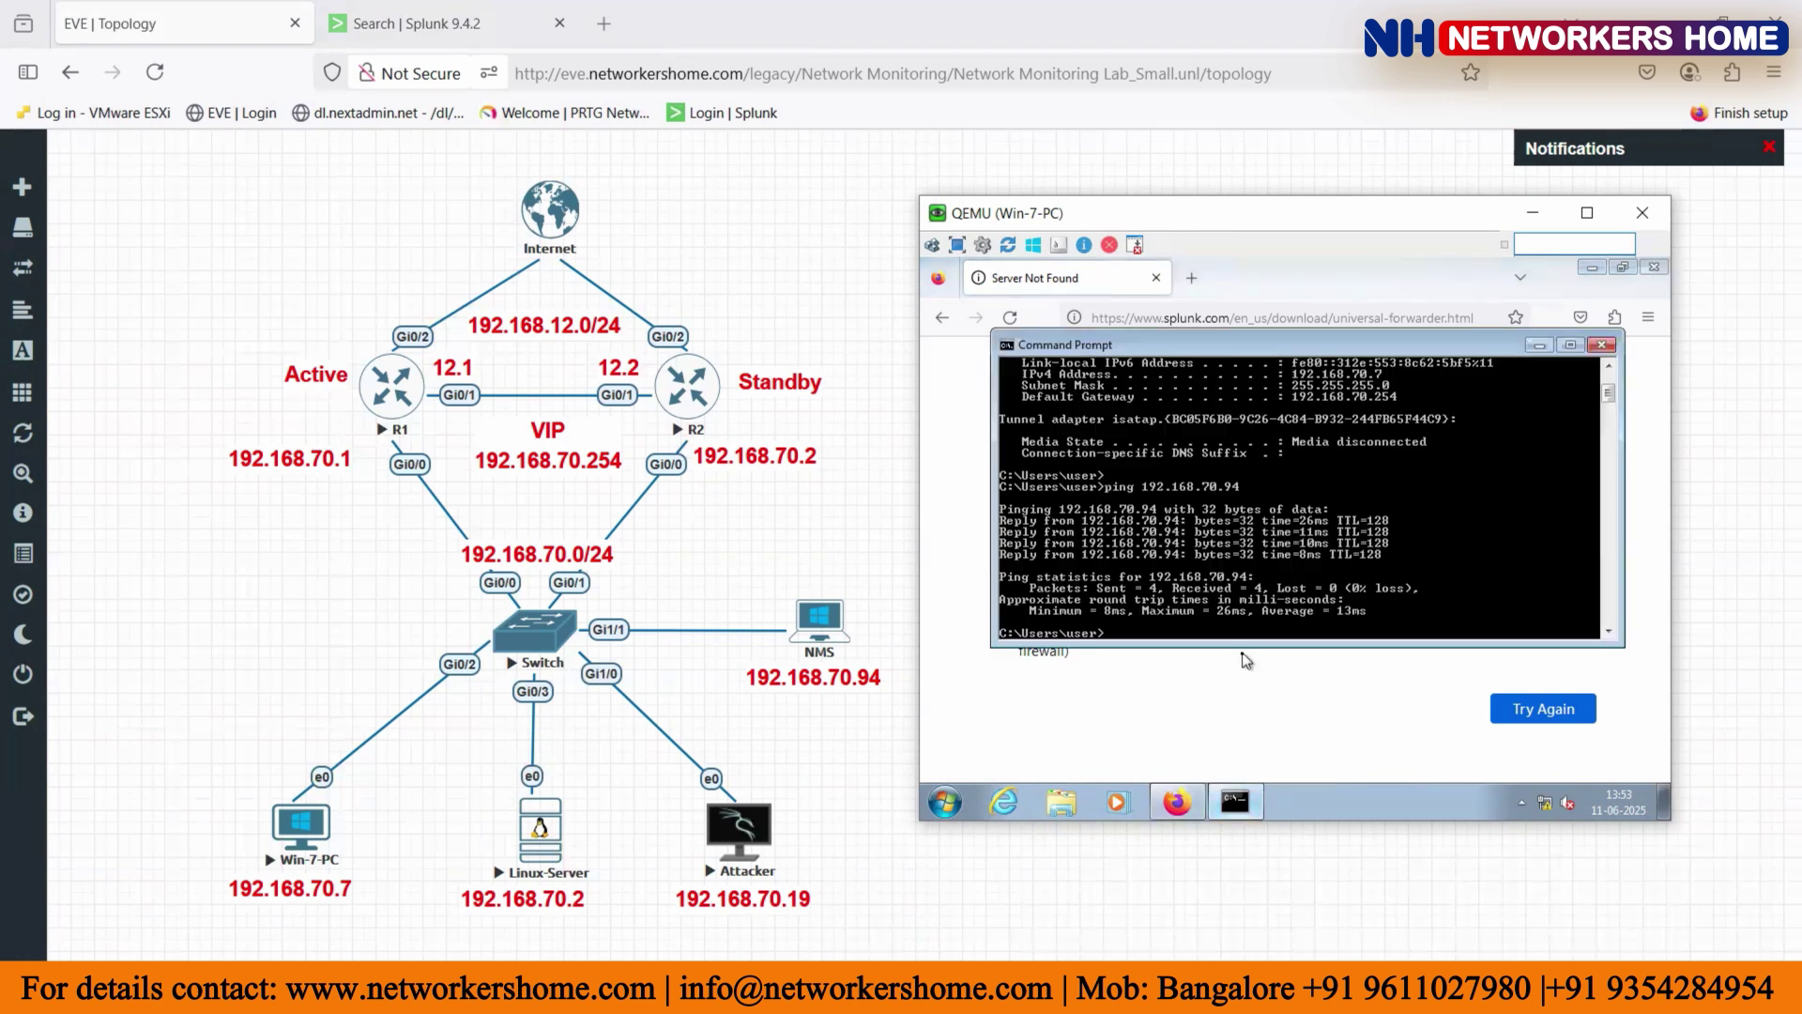
left_click(1235, 801)
type("ping ")
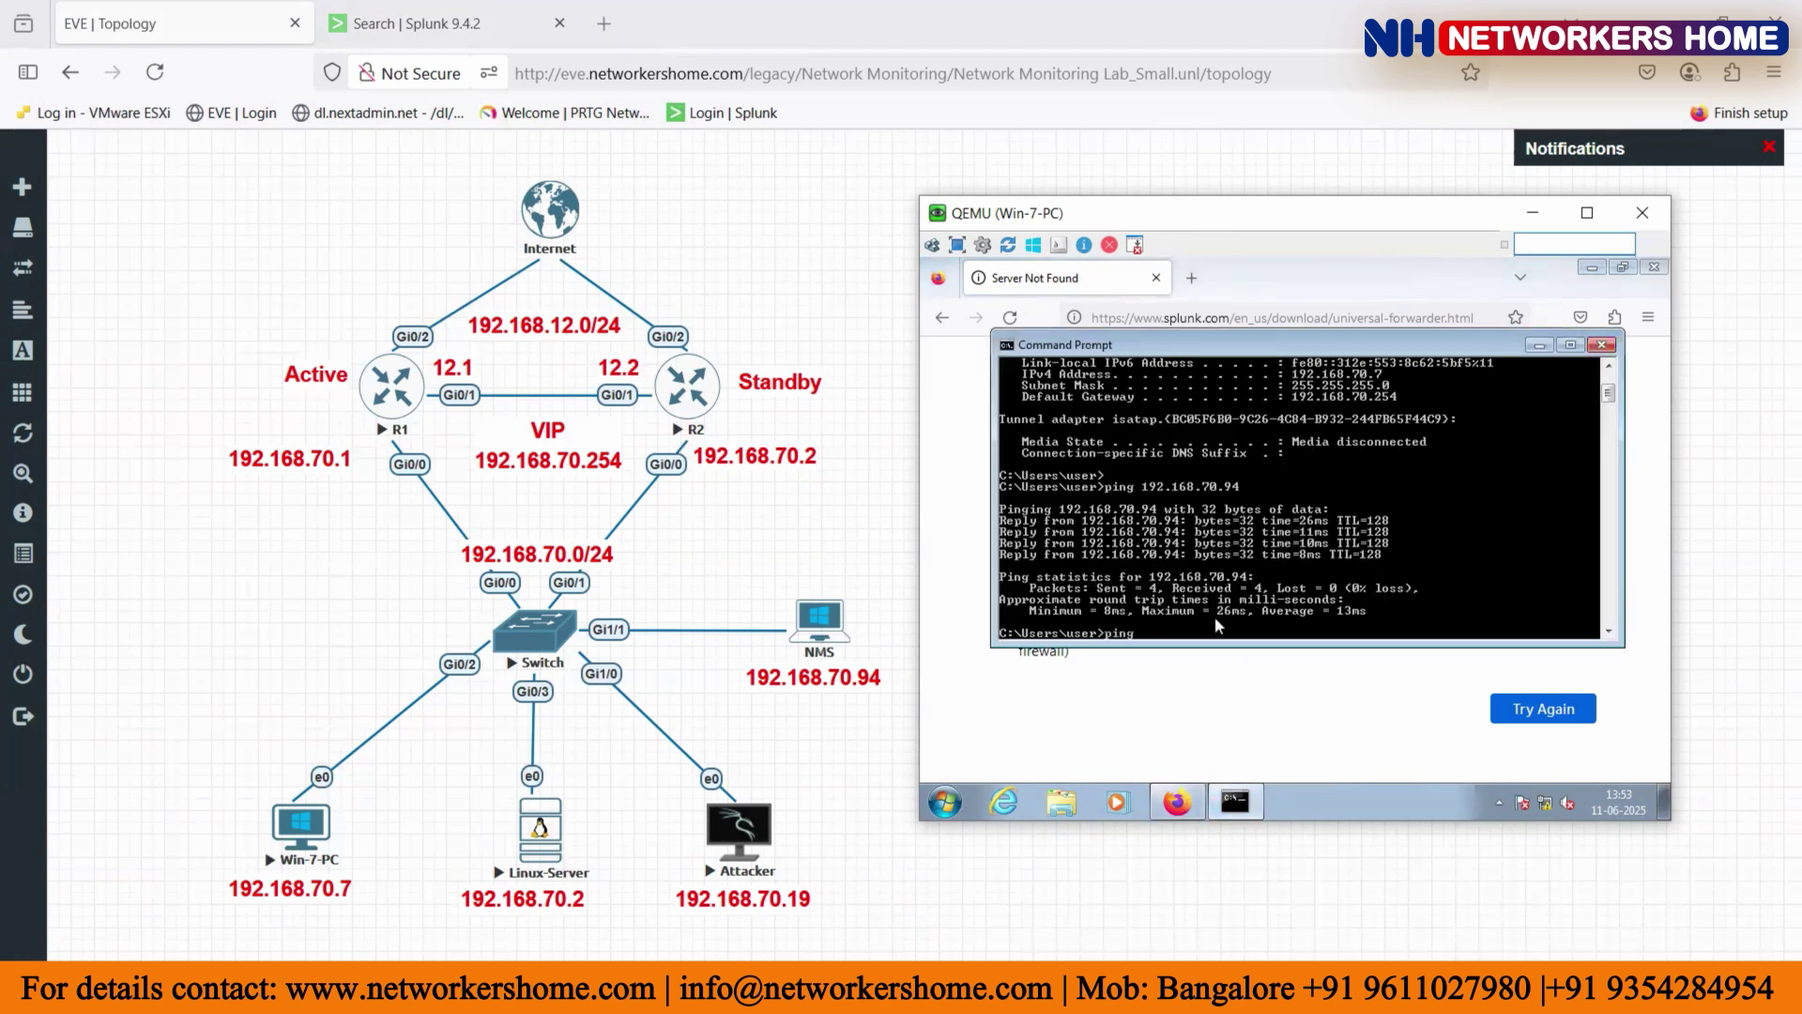
type("192.168.70.24")
key("Return")
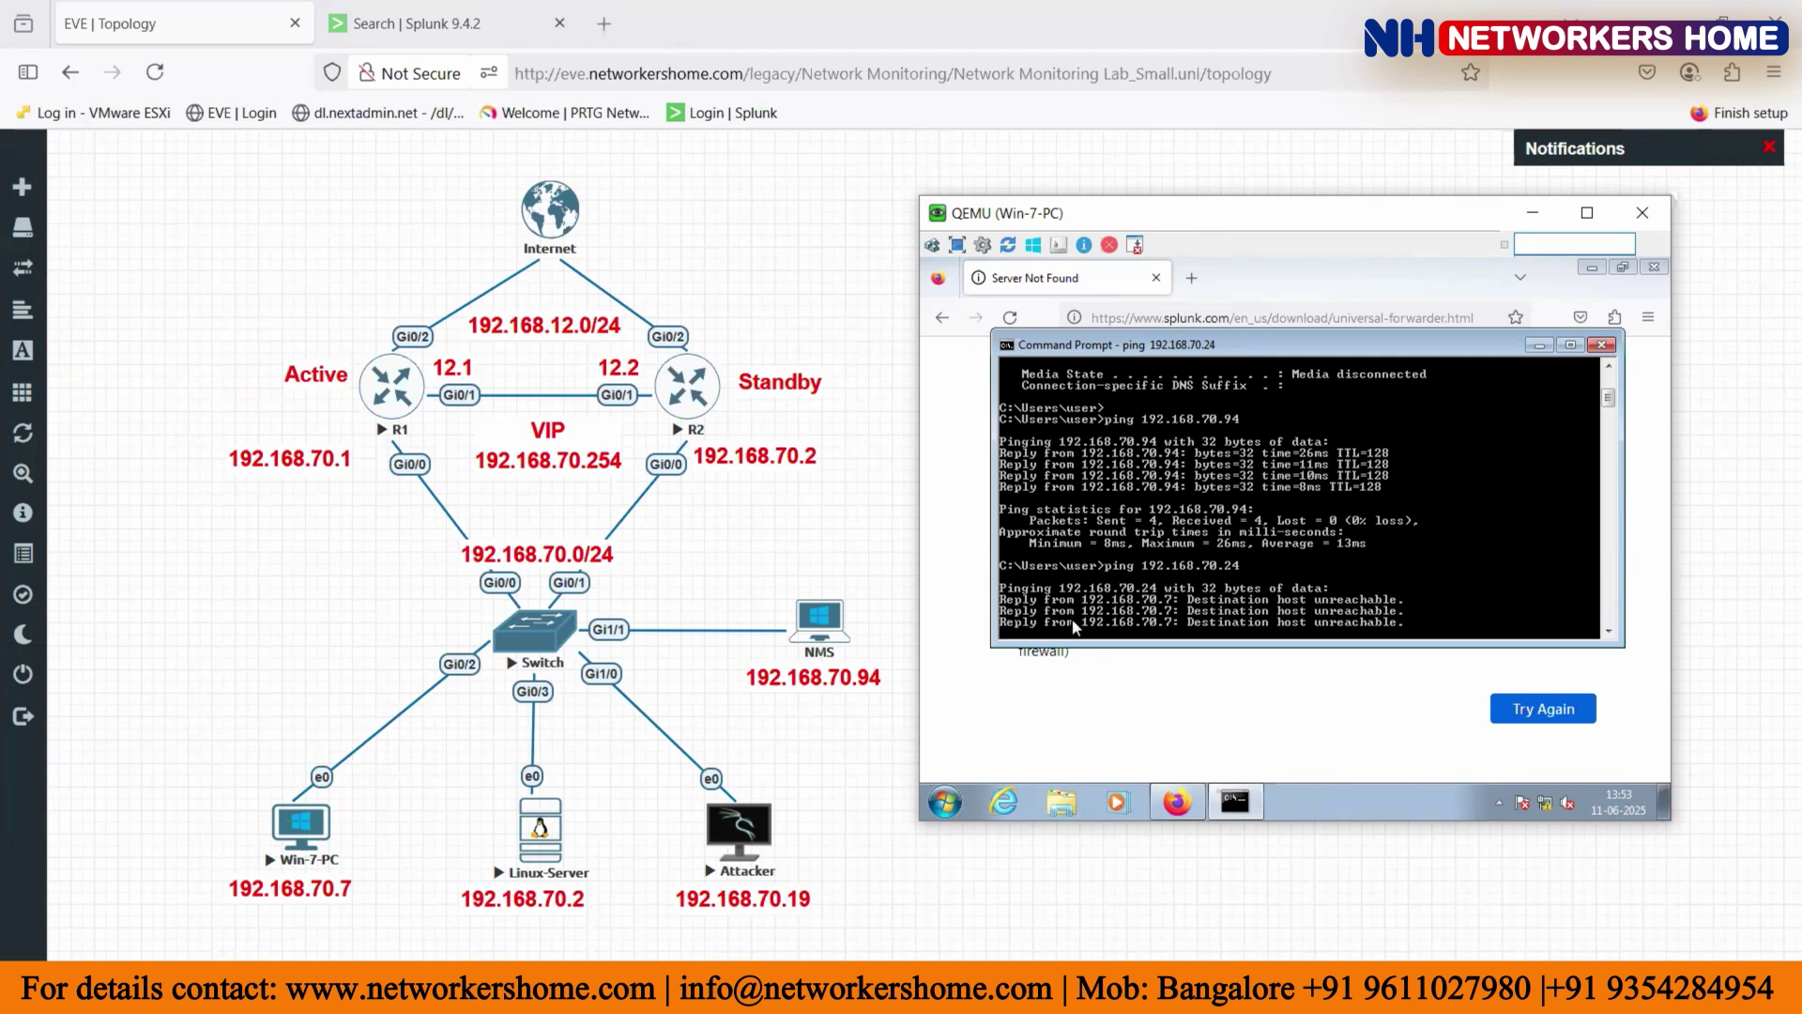
Ping the gateway 192.168.70.254 from Win-7, which times out, and open R1's console.
key("Return")
key("Up")
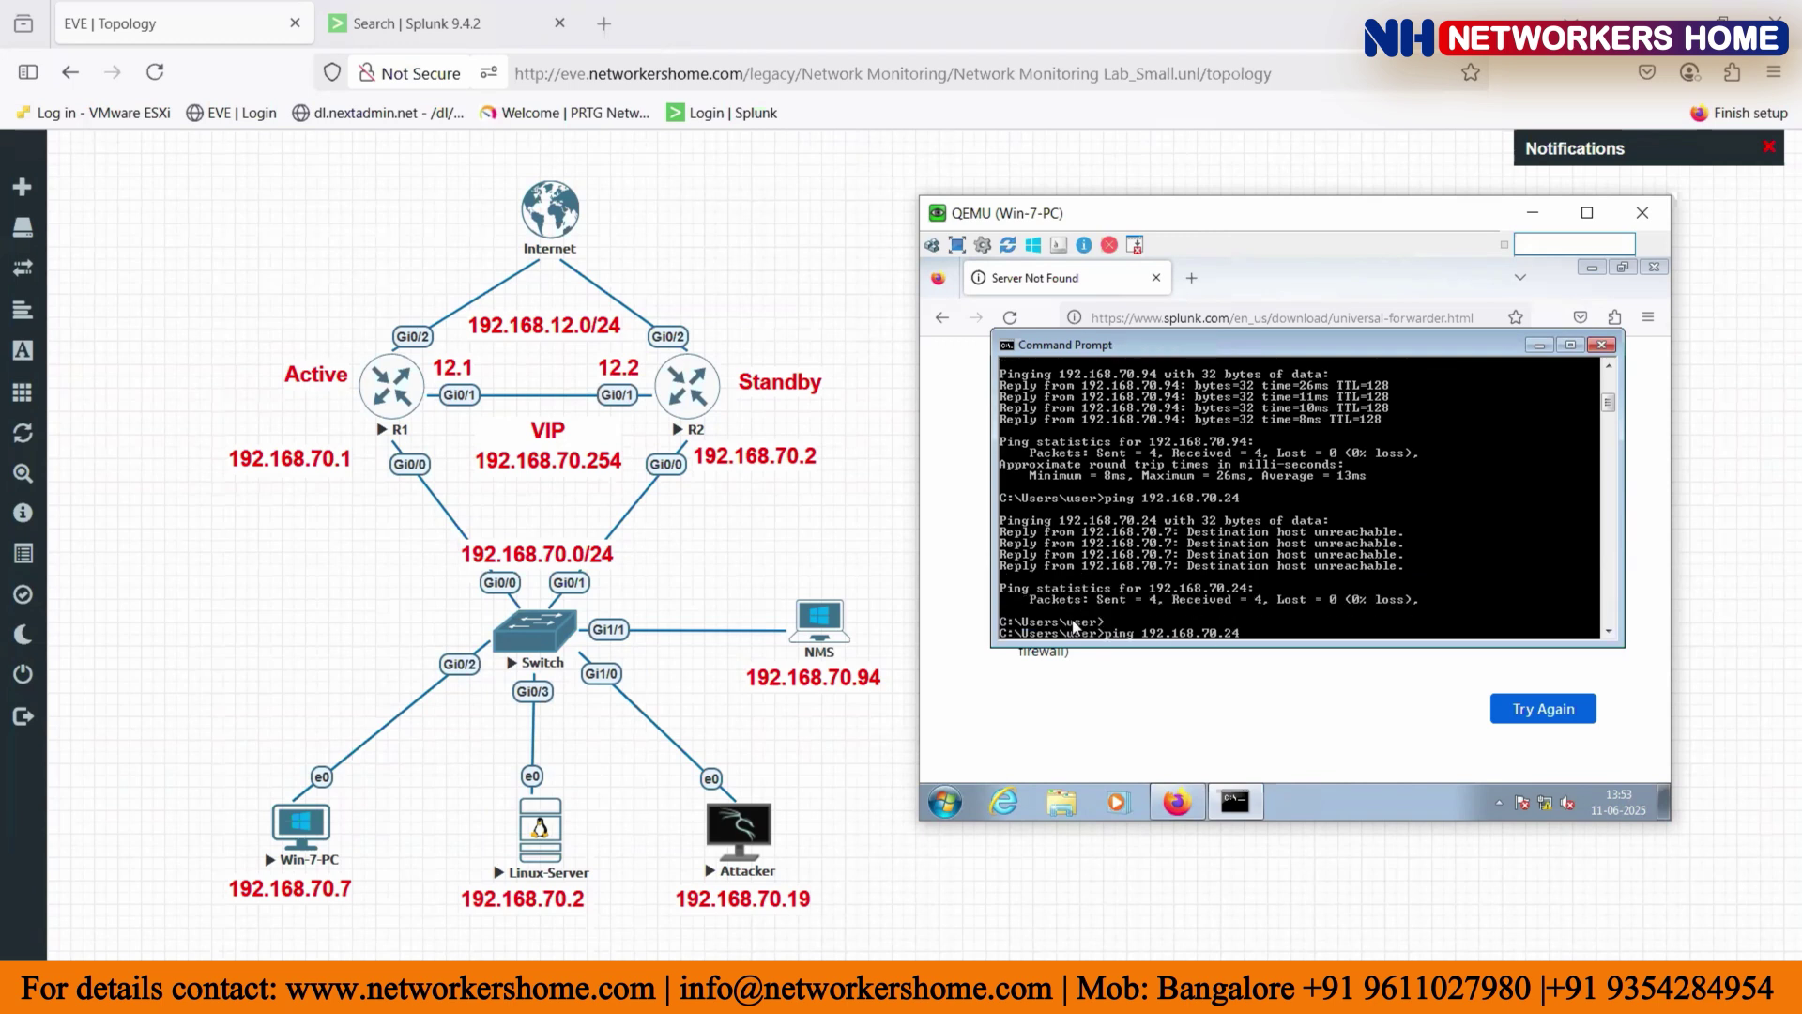
type("54")
key("Return")
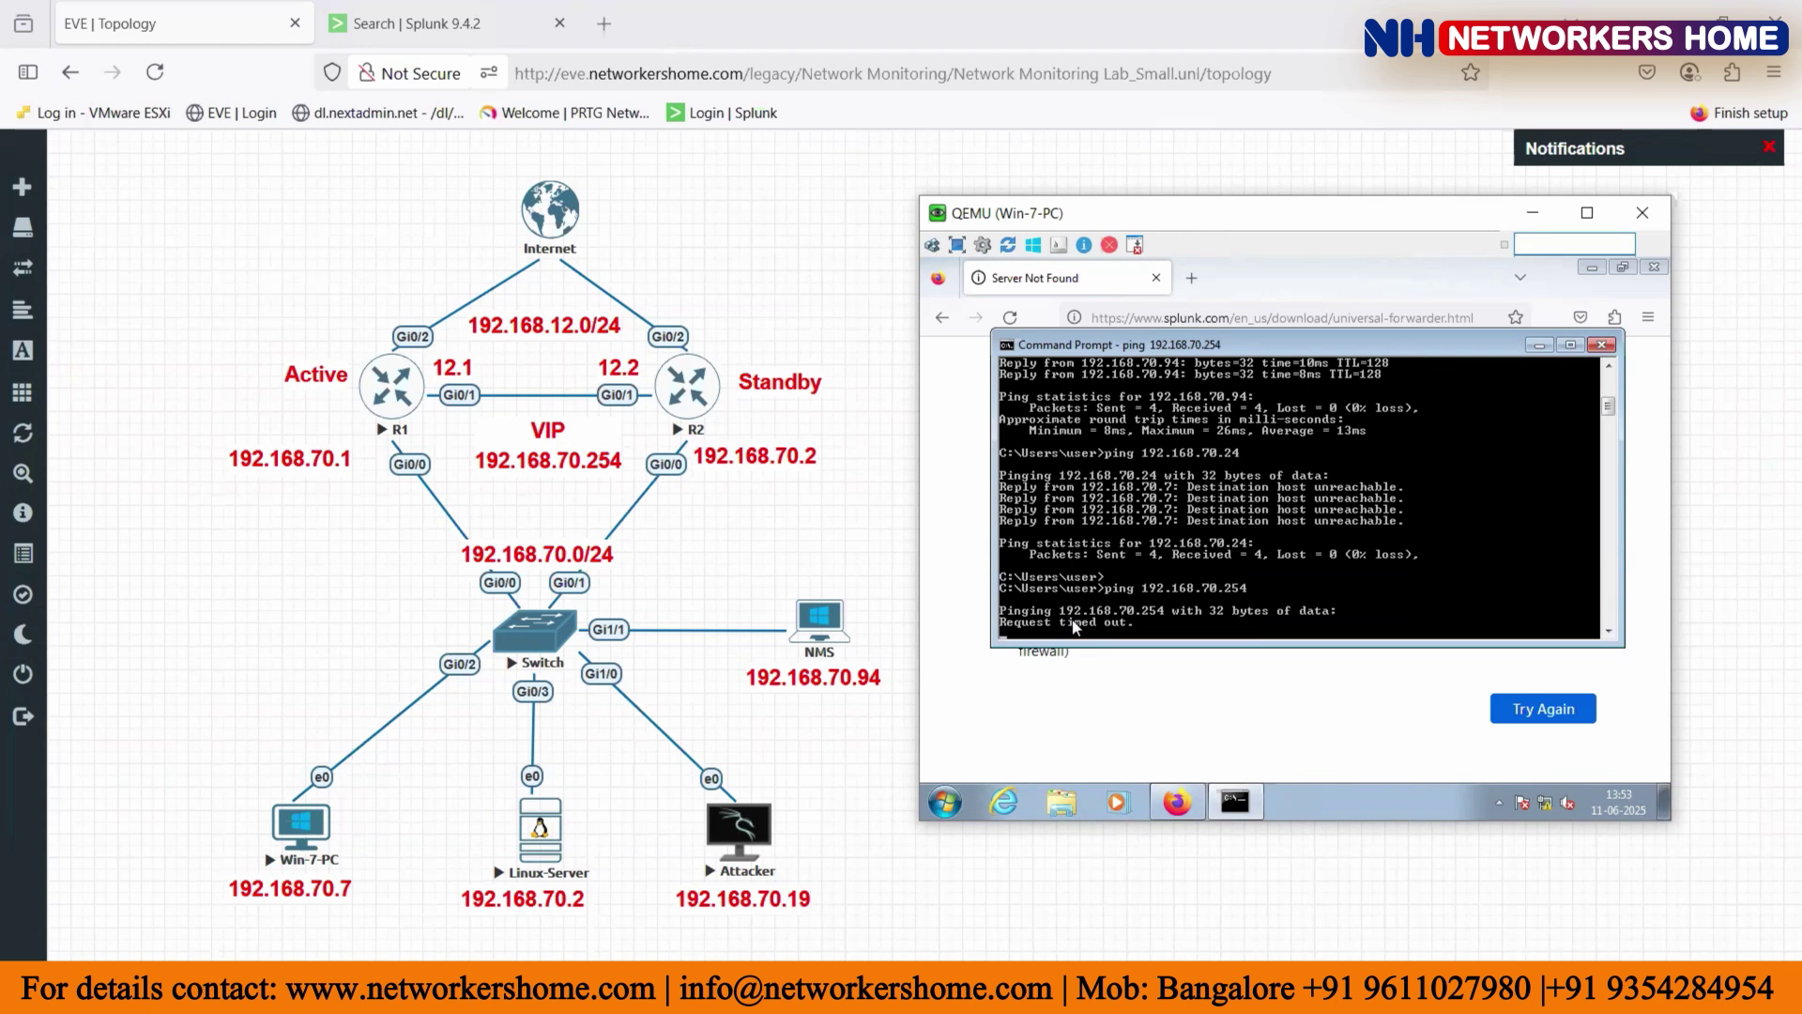
left_click(402, 410)
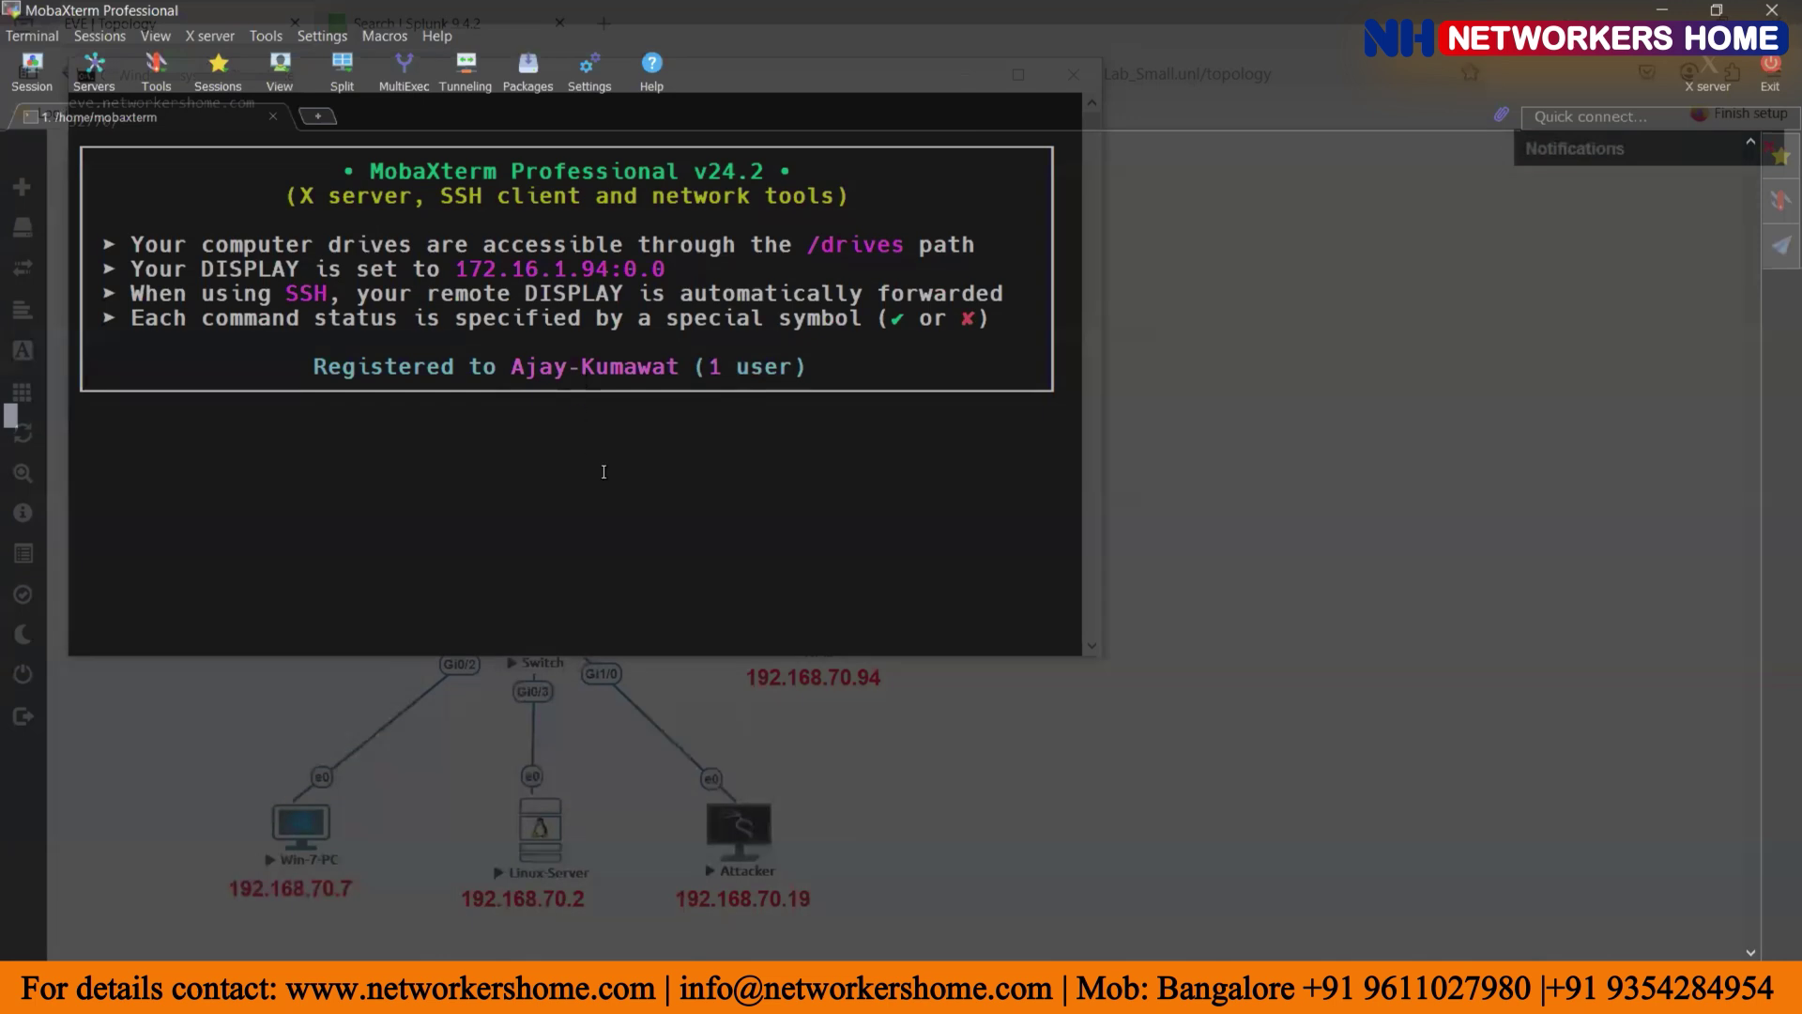
Enter privileged mode on R1 and check its interface addresses and HSRP standby status.
key("Return")
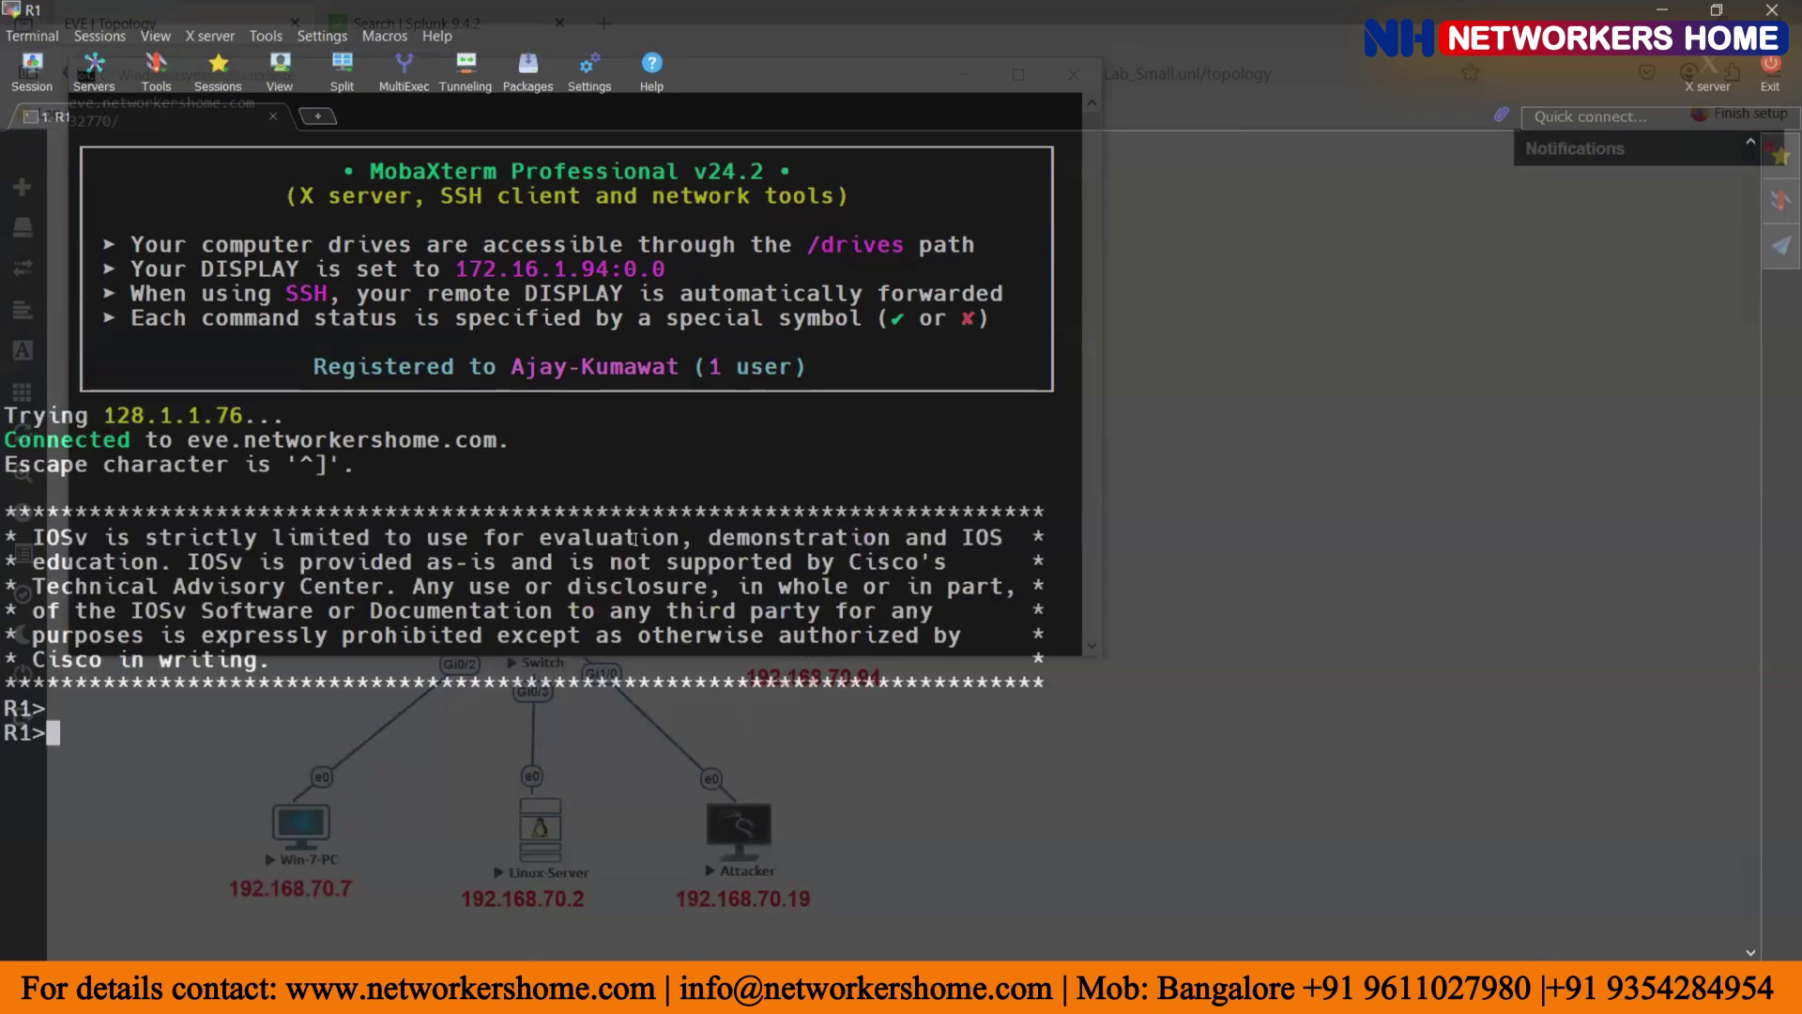
type("en")
key("Return")
key("Return")
key("Return")
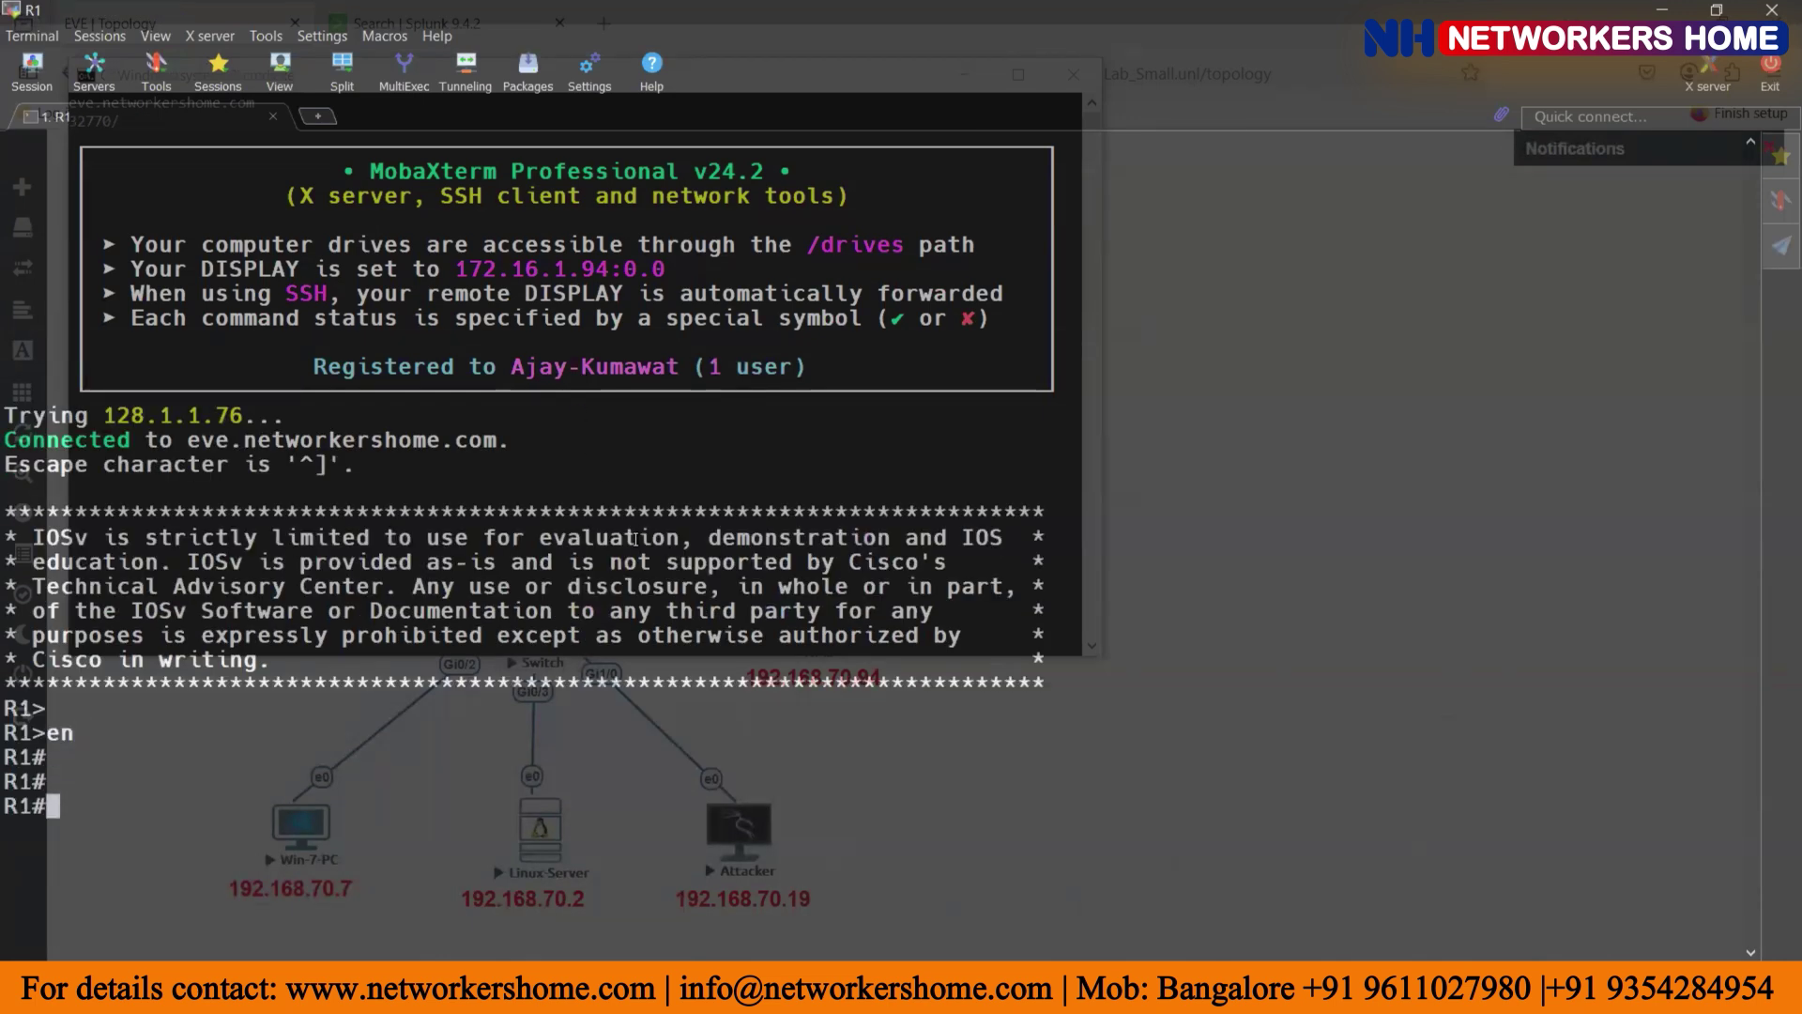
type("show ip int br")
key("Return")
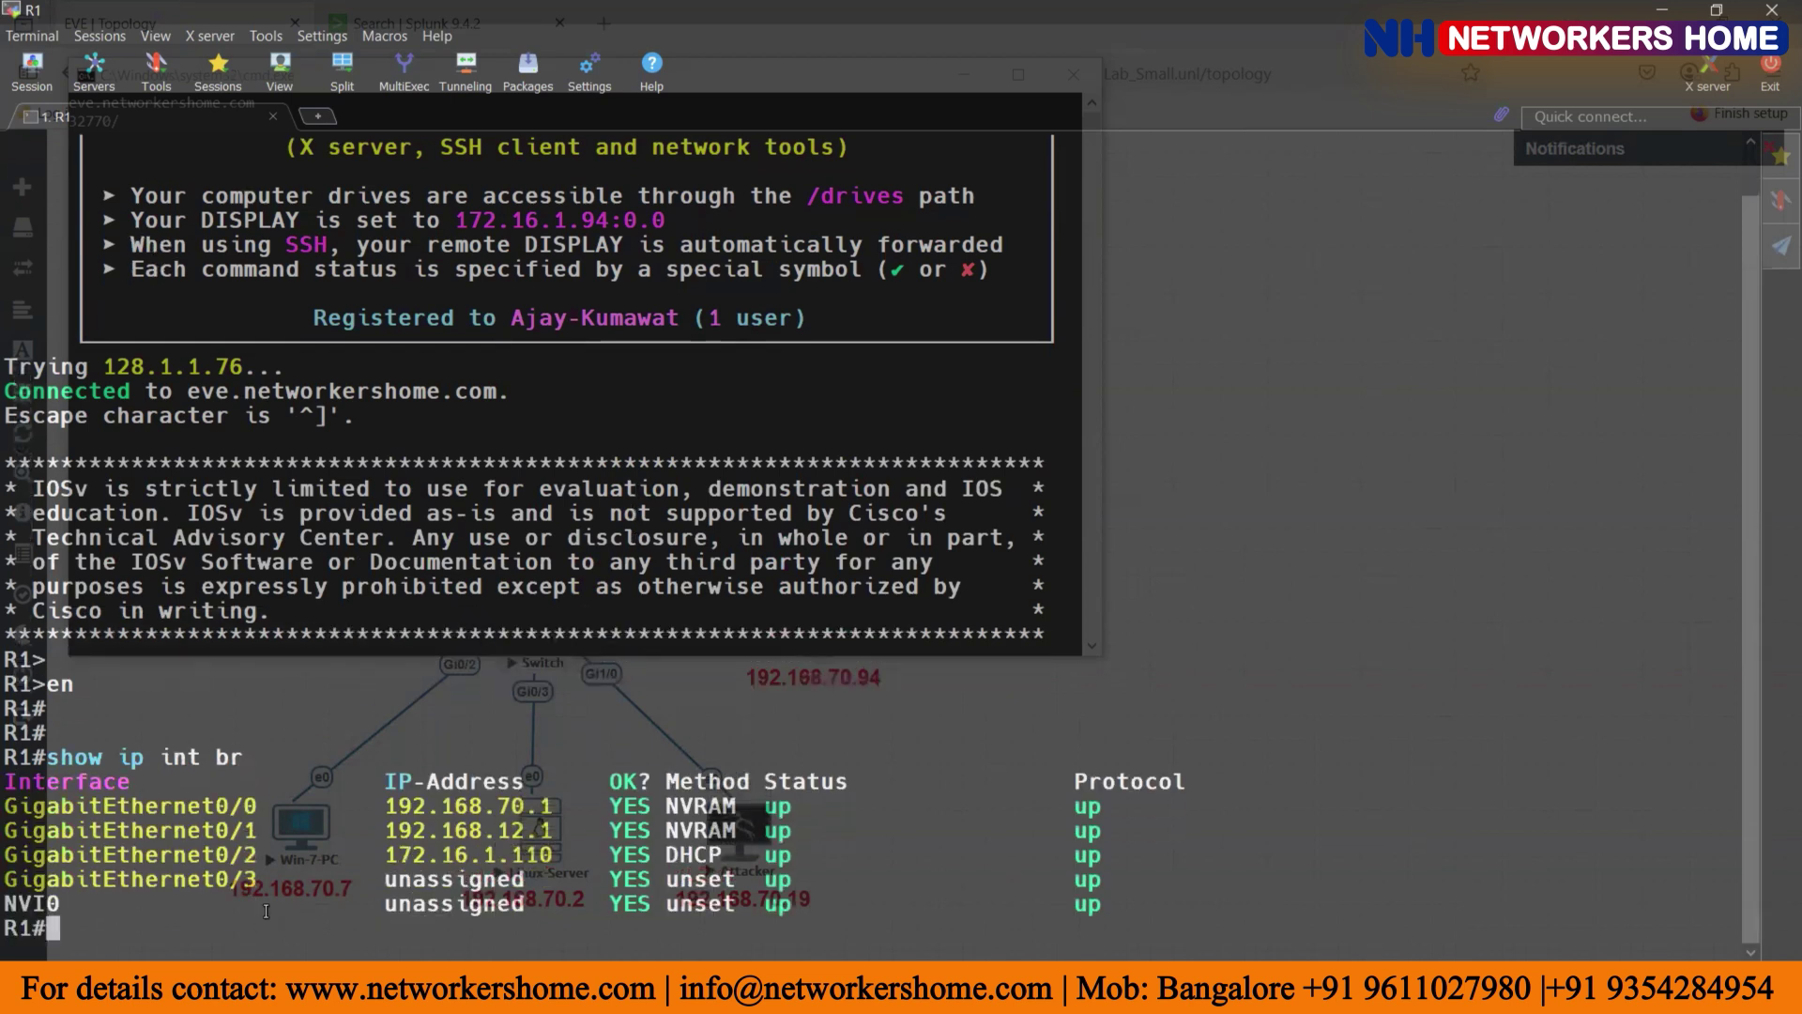
key("Return")
key("Return")
type("show standby")
key("Return")
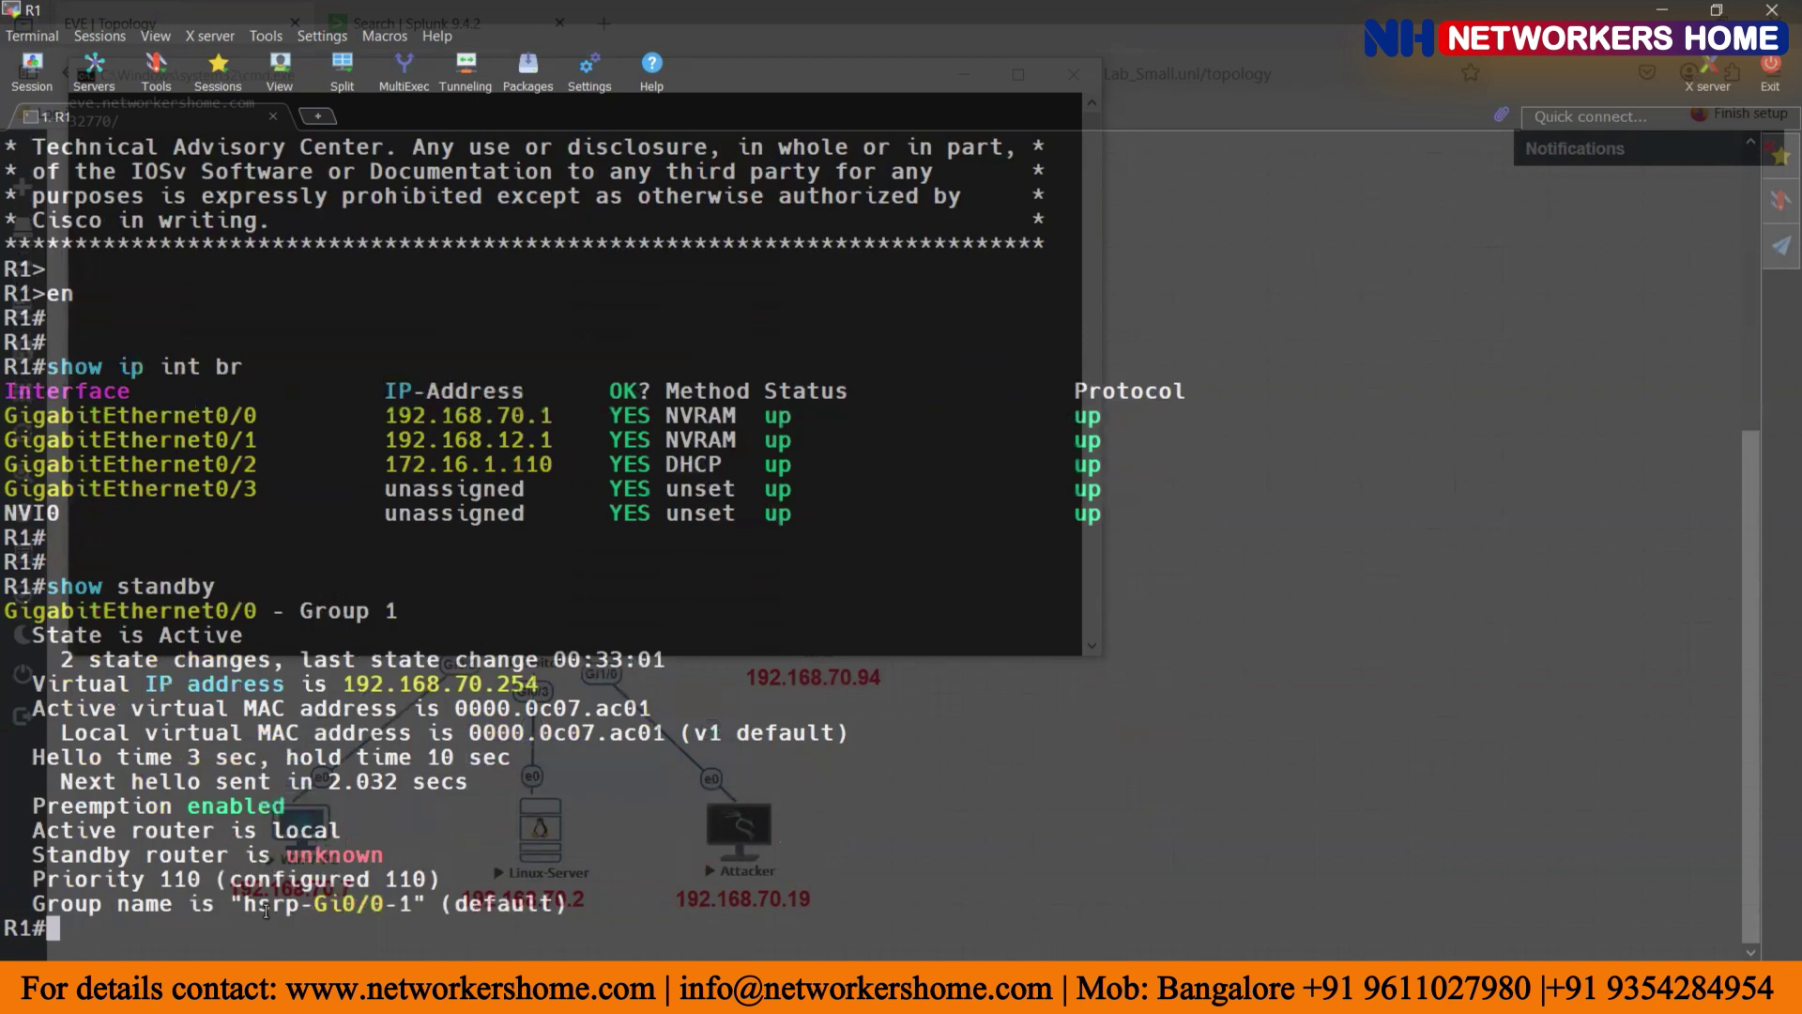
Ping 172.16.1.1 from R1 to confirm it is reachable.
key("Return")
key("Return")
type("ping ~")
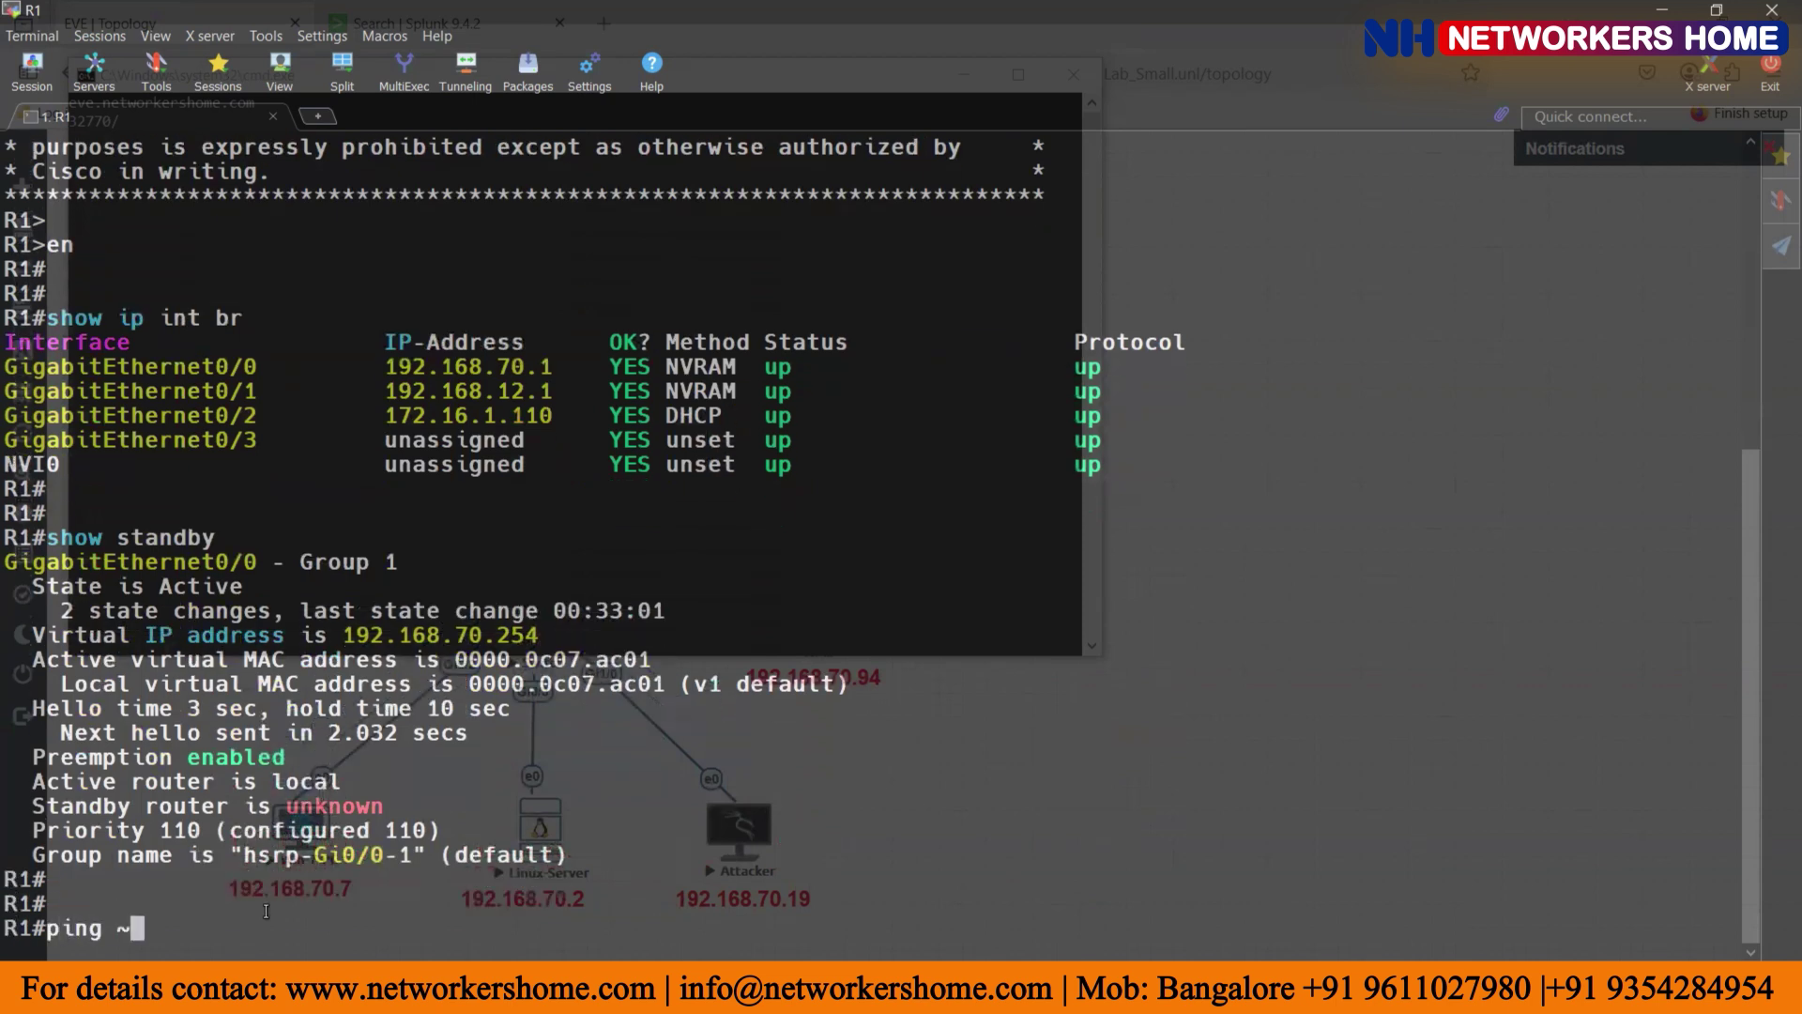
key("BackSpace")
type("172.16.1.1")
key("Return")
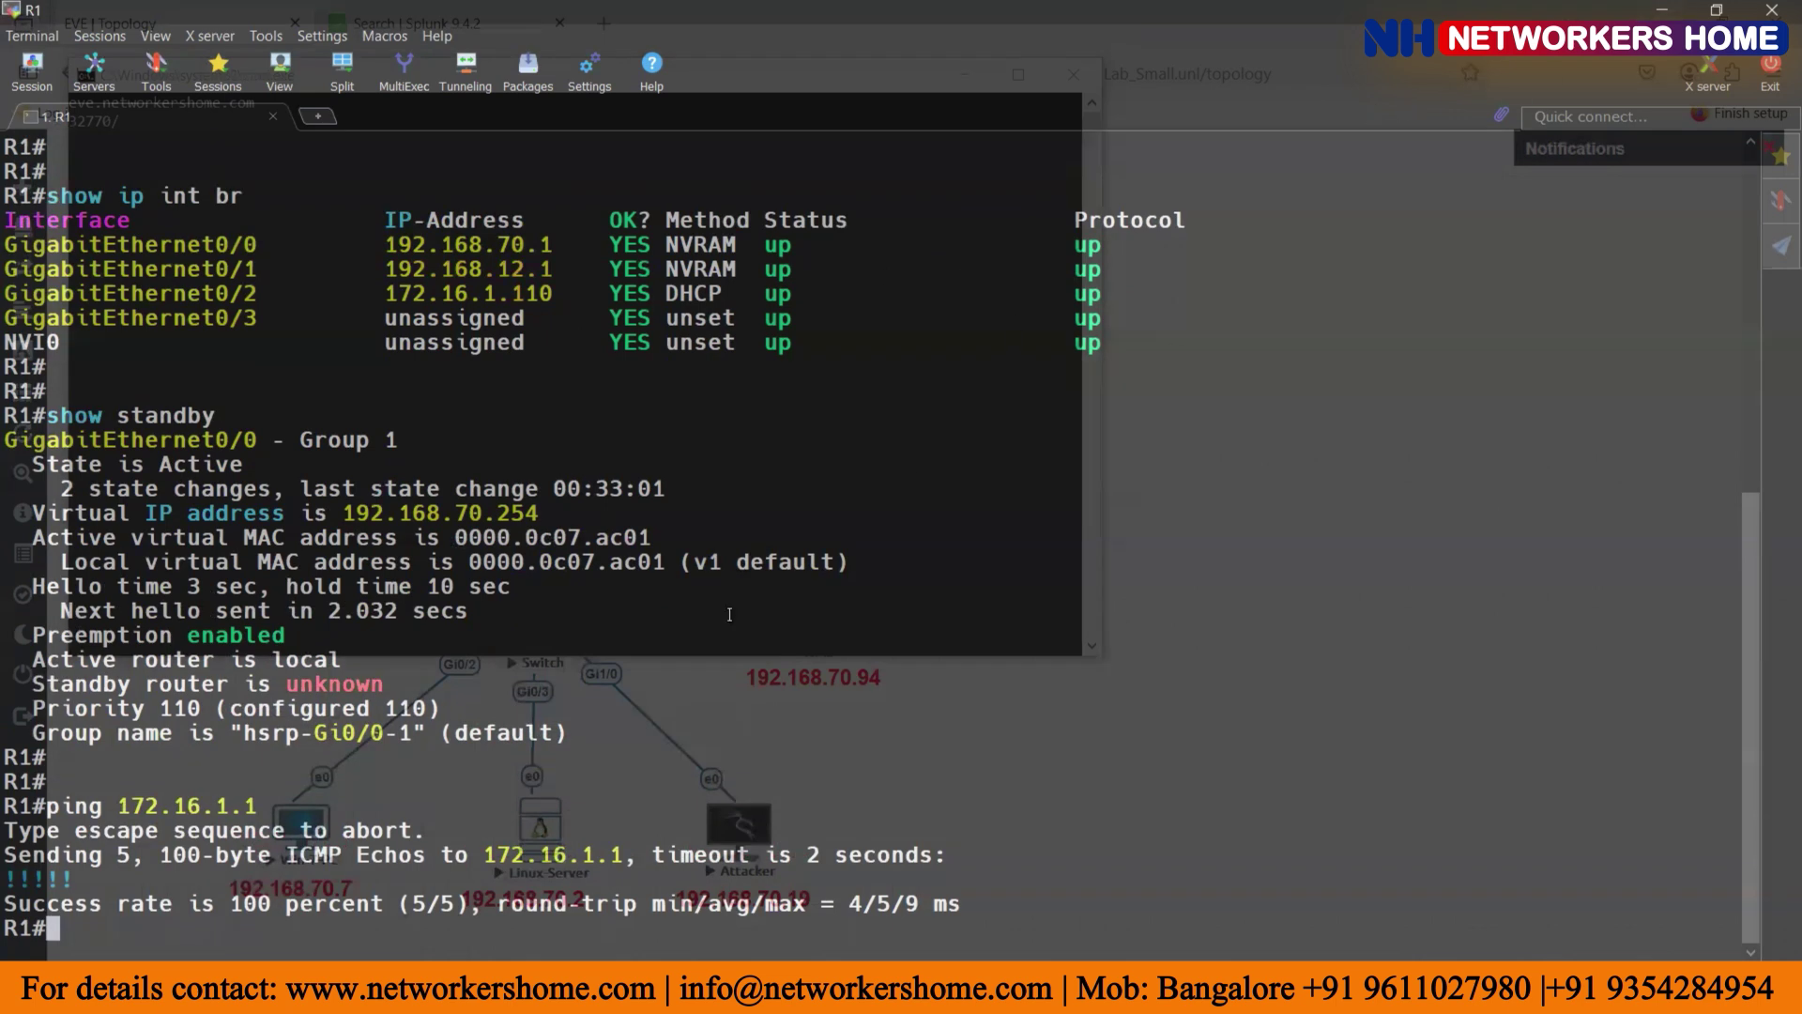
Display R1's NAT configuration with 'show run | sec nat'.
key("Return")
key("Return")
type("do show urn")
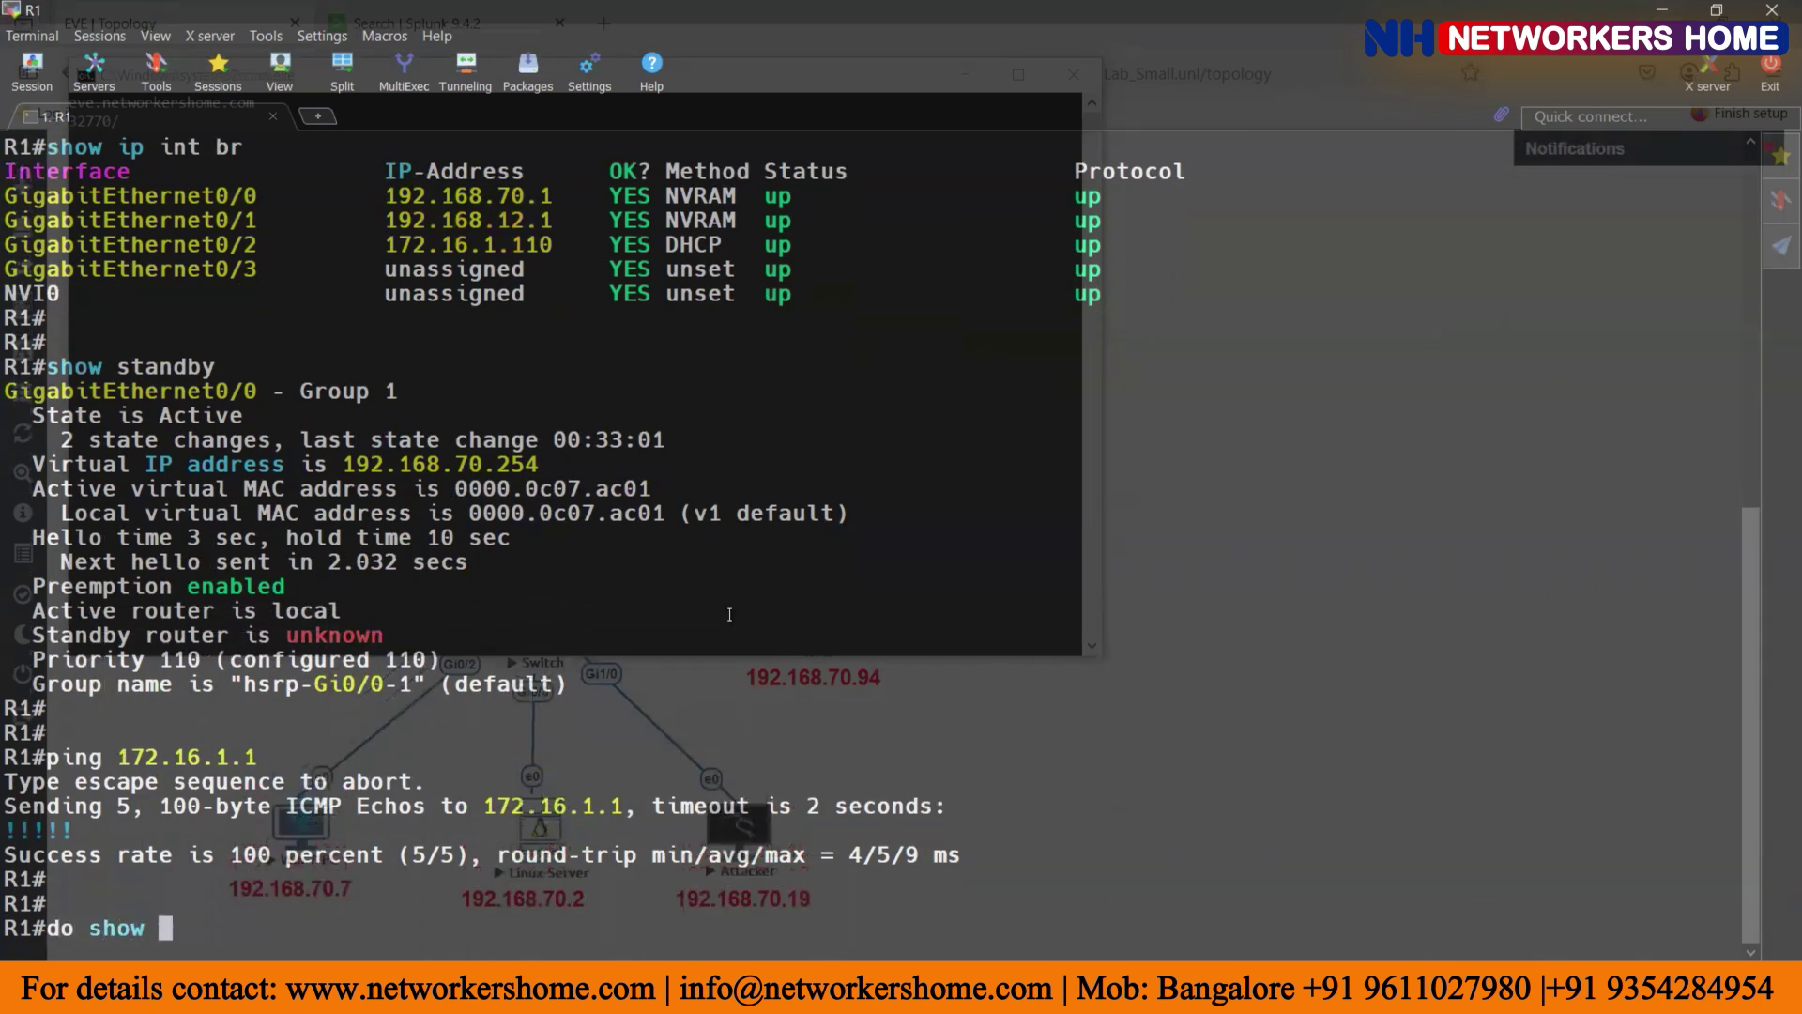
key("BackSpace")
key("BackSpace")
key("BackSpace")
key("BackSpace")
type("run } s")
key("BackSpace")
key("BackSpace")
key("BackSpace")
type("| sec nat")
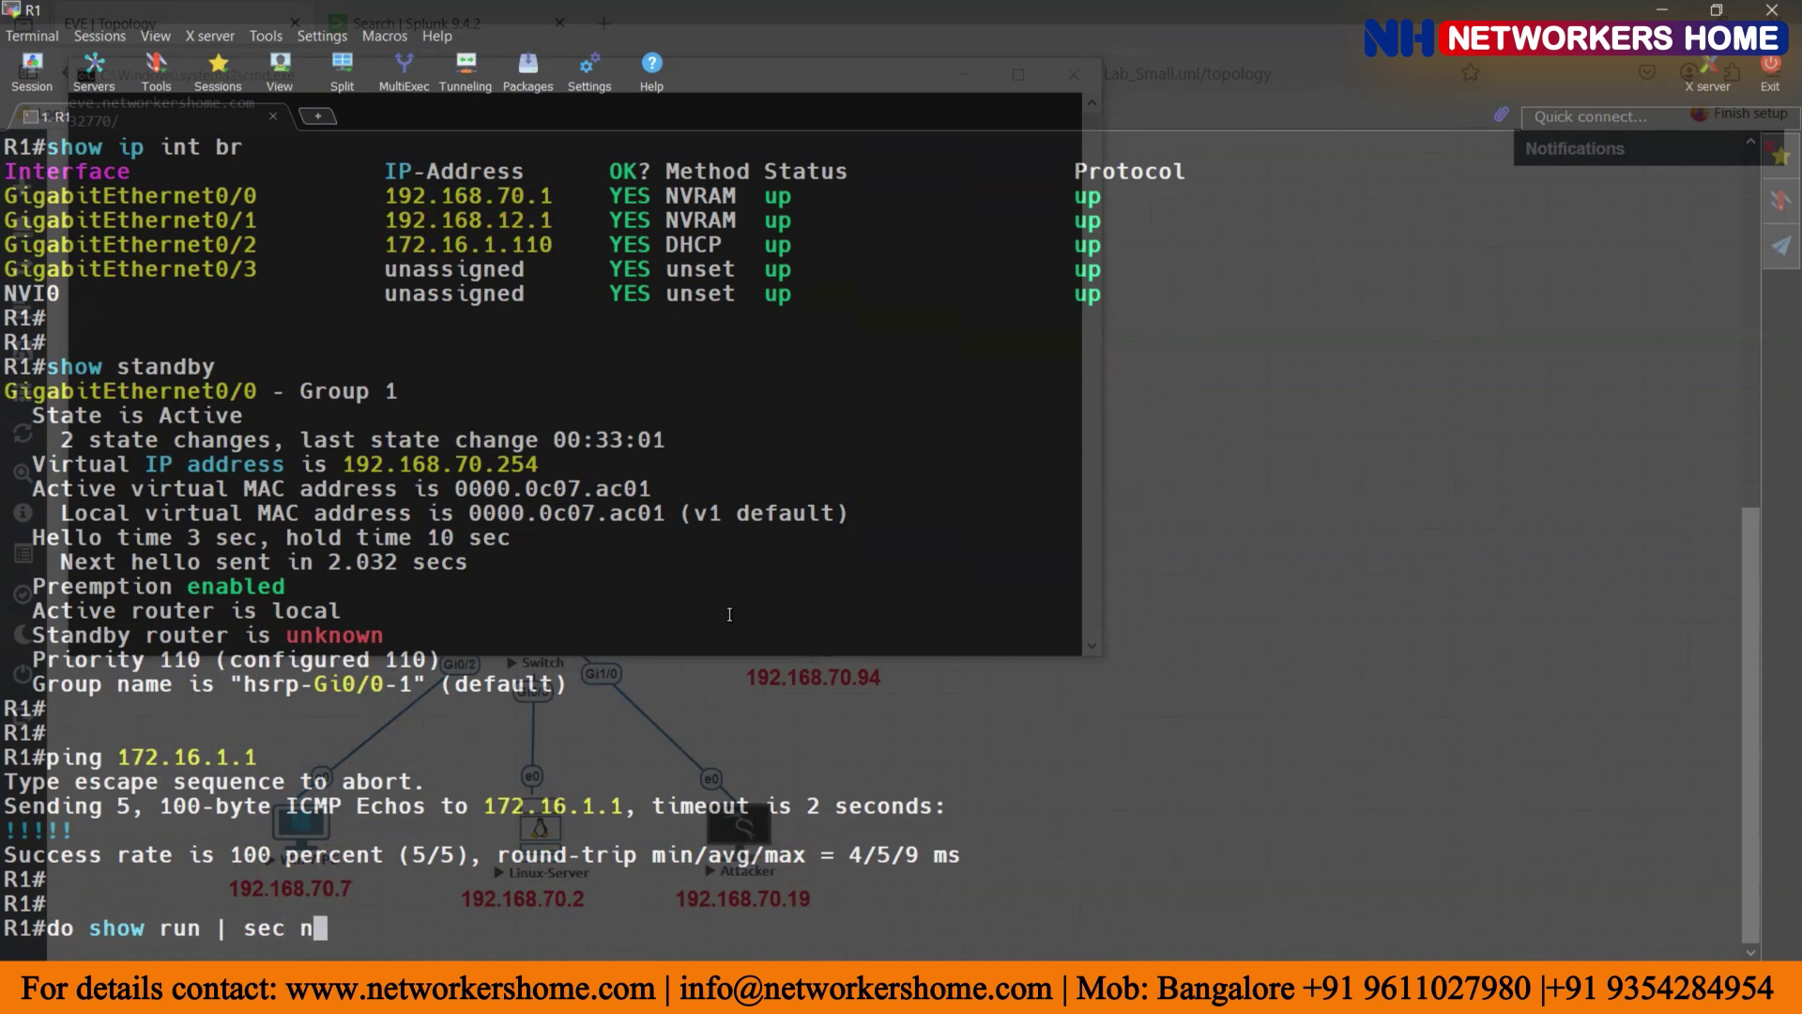
key("Return")
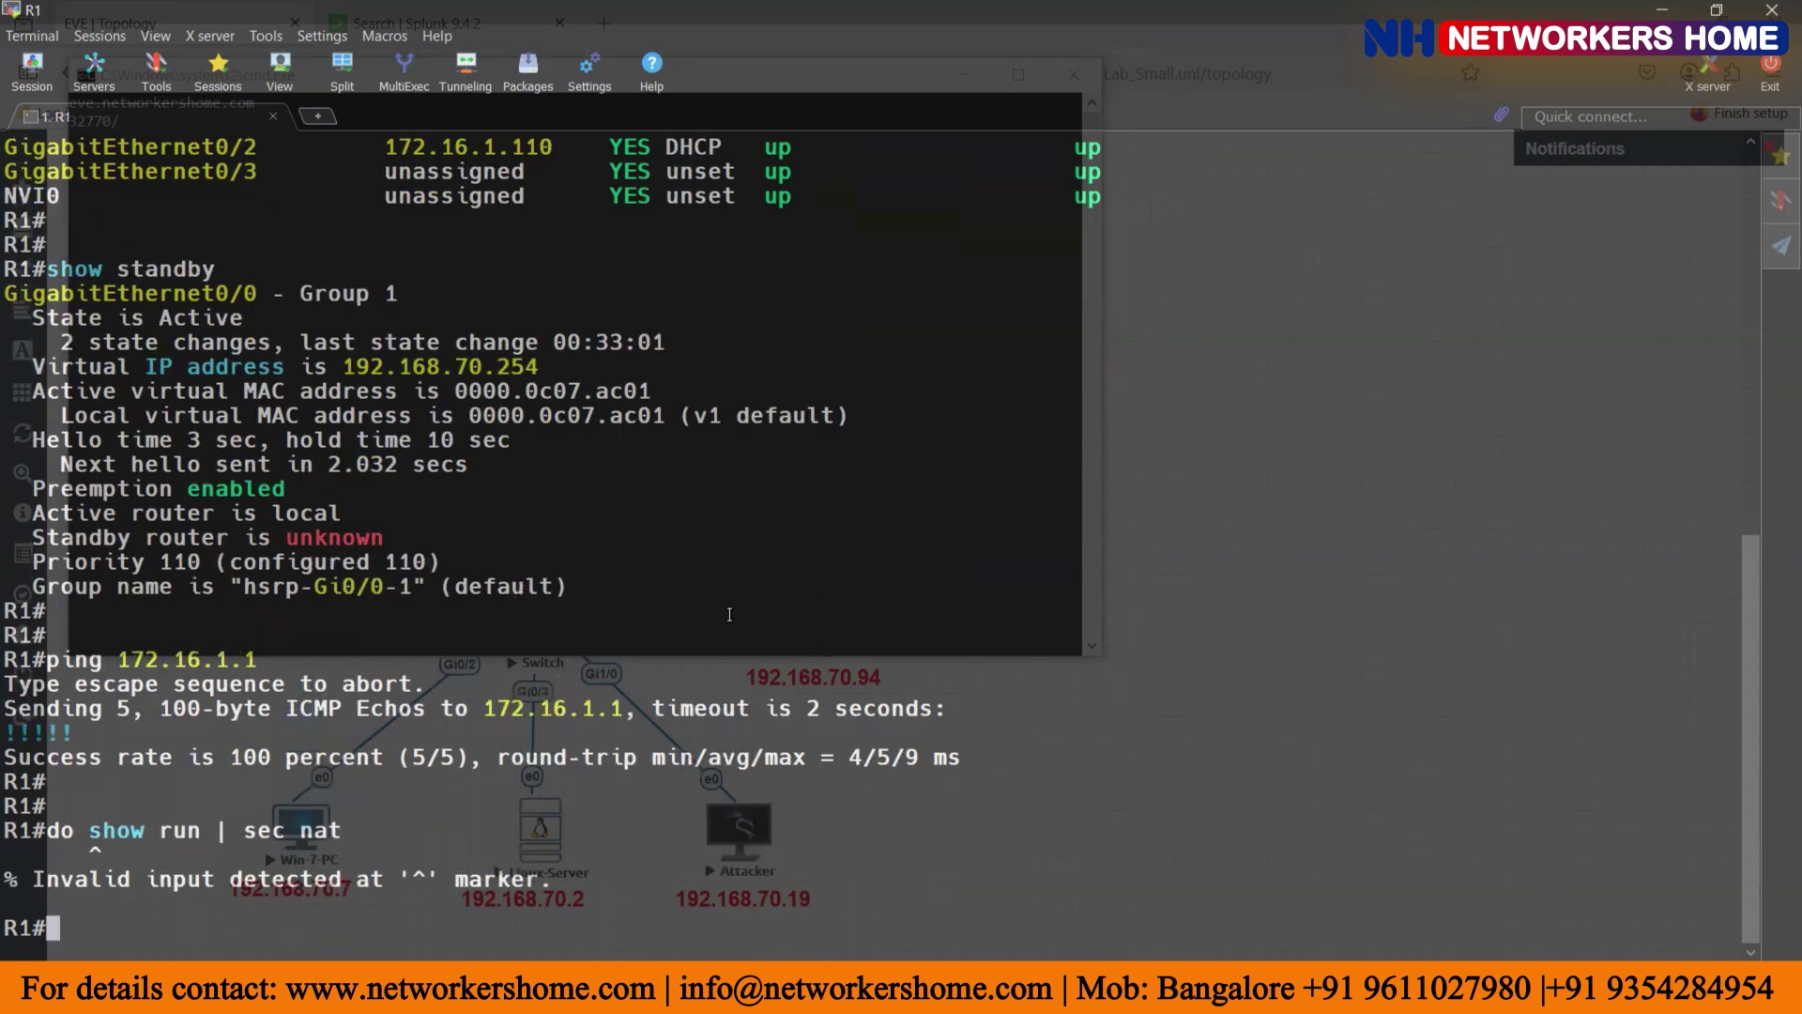
key("Up")
key("Left")
key("Left")
key("Left")
key("Left")
key("Left")
key("Left")
key("Left")
key("Left")
key("Left")
key("Left")
key("Left")
key("Left")
key("Left")
key("Left")
key("Left")
key("Left")
key("Left")
key("Left")
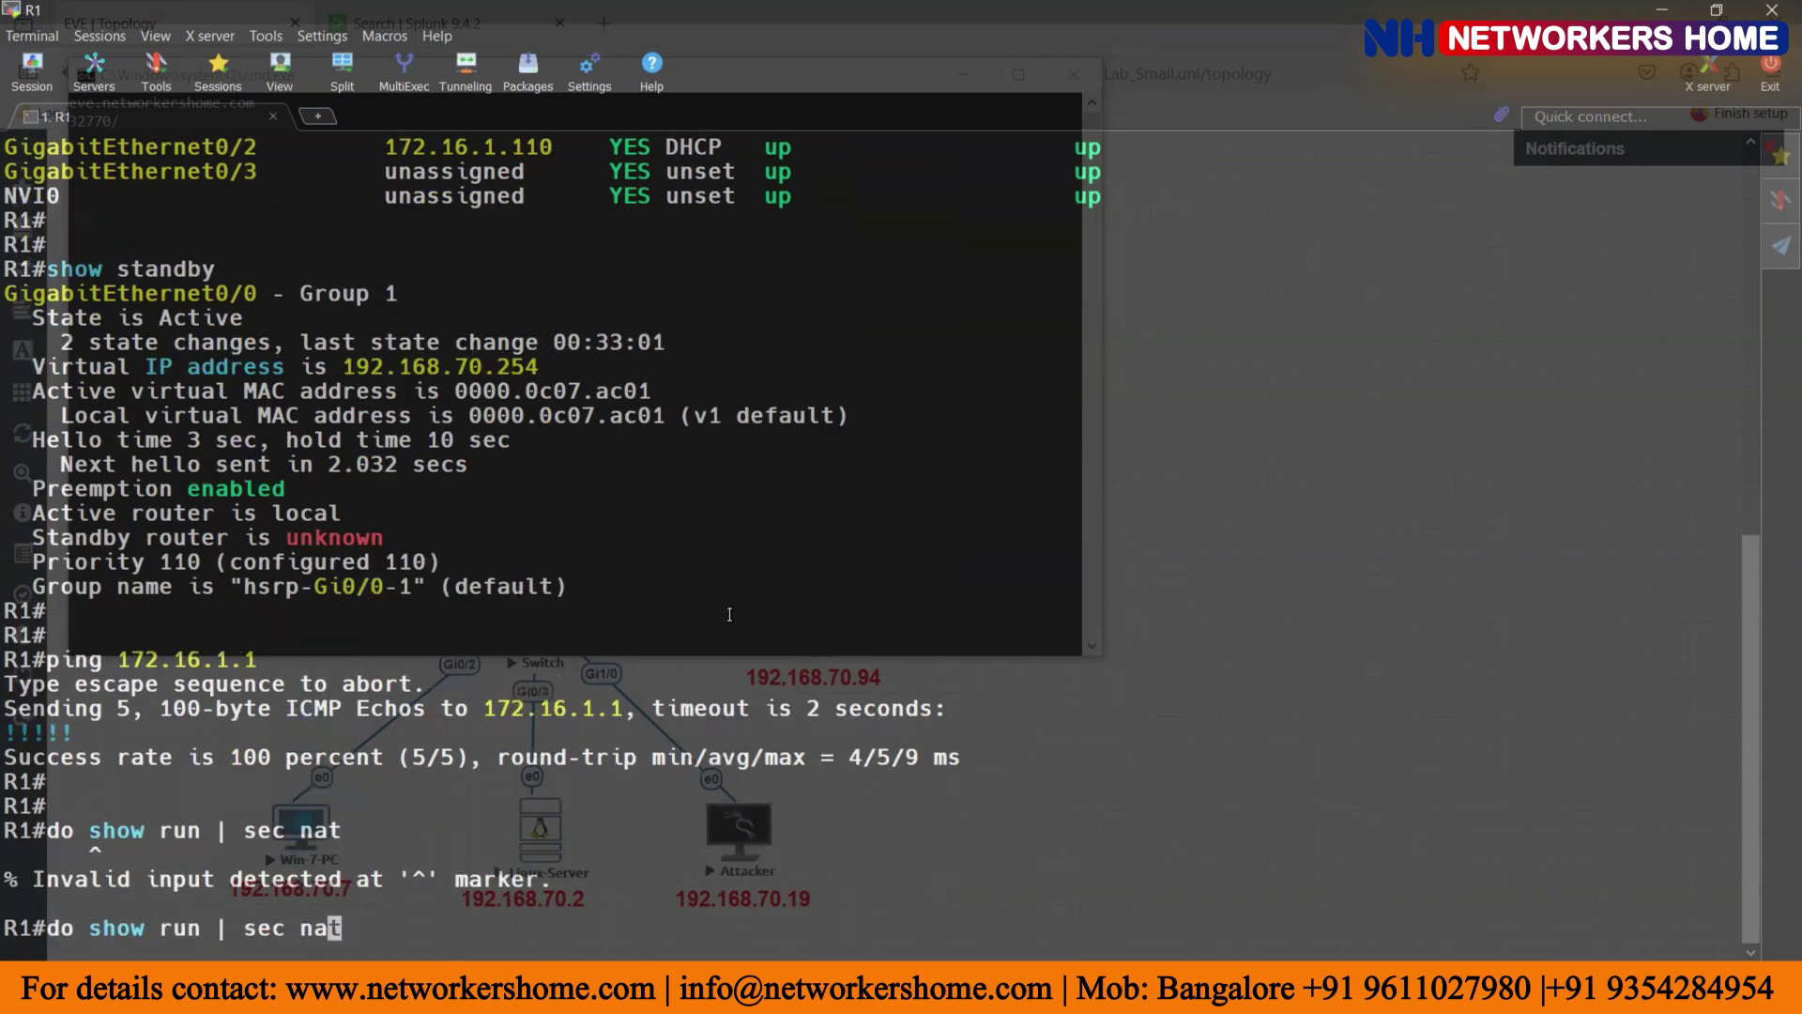
key("BackSpace")
key("BackSpace")
key("BackSpace")
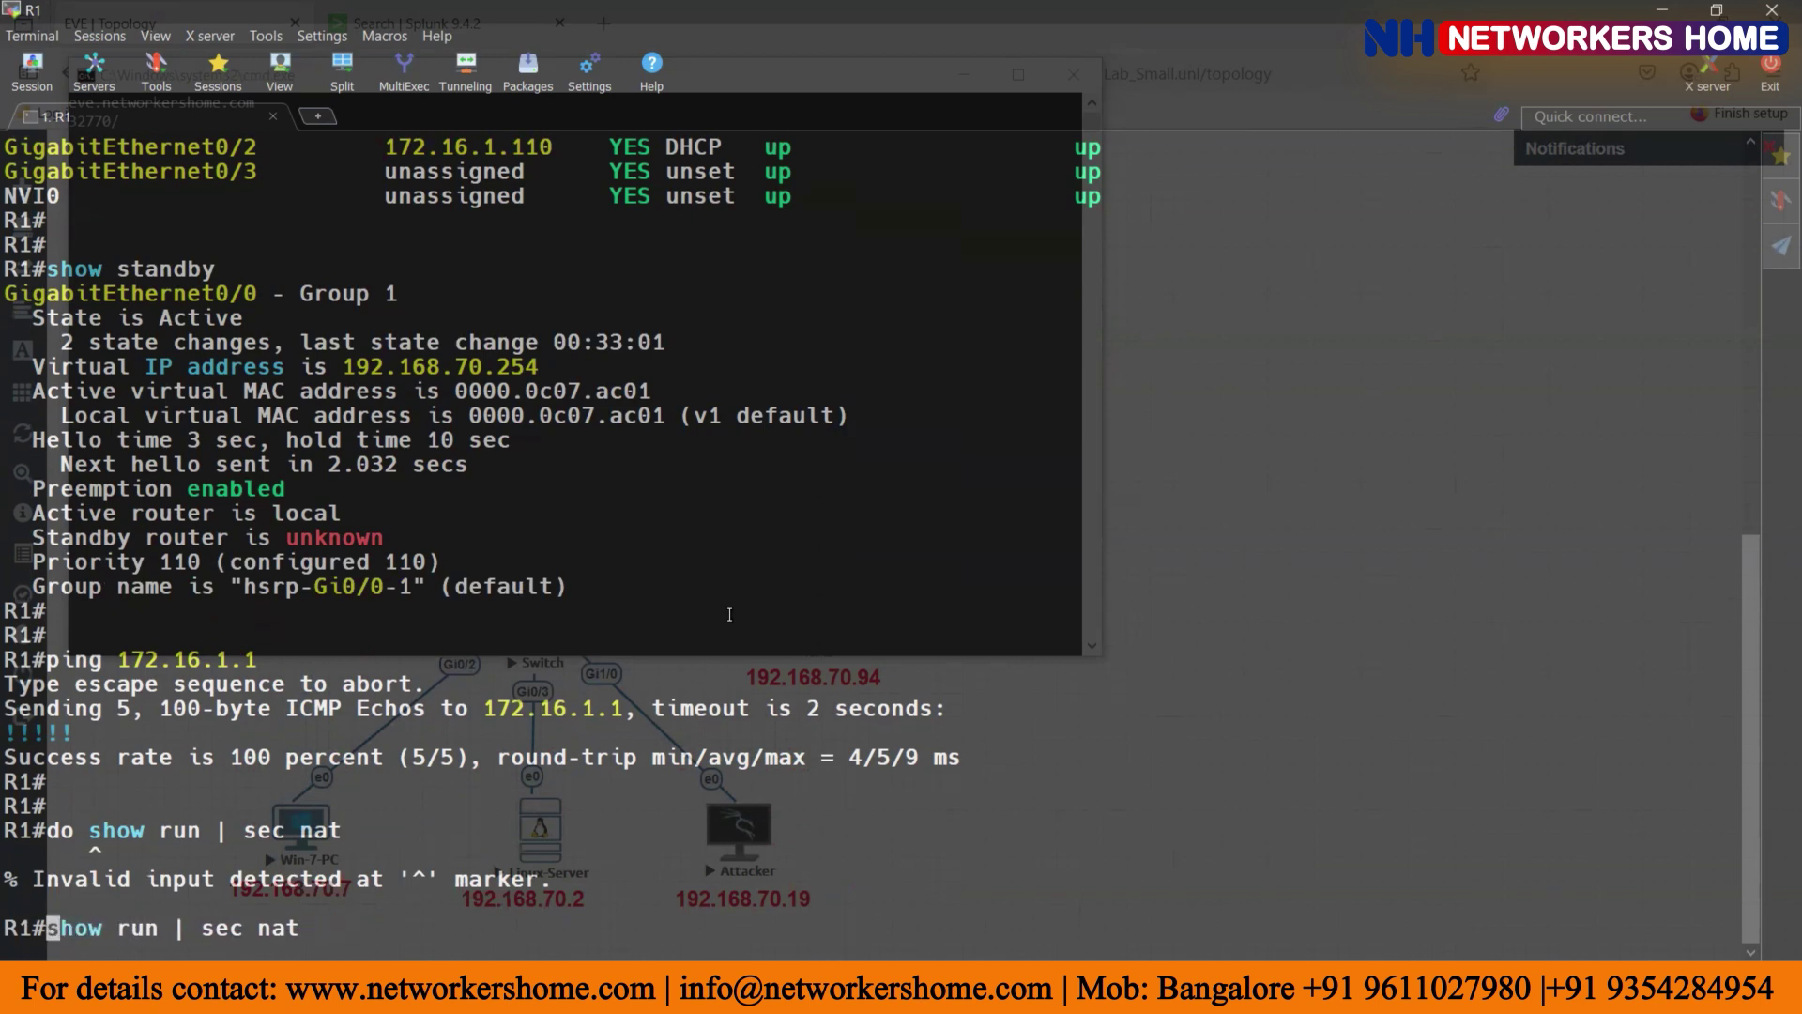
key("Return")
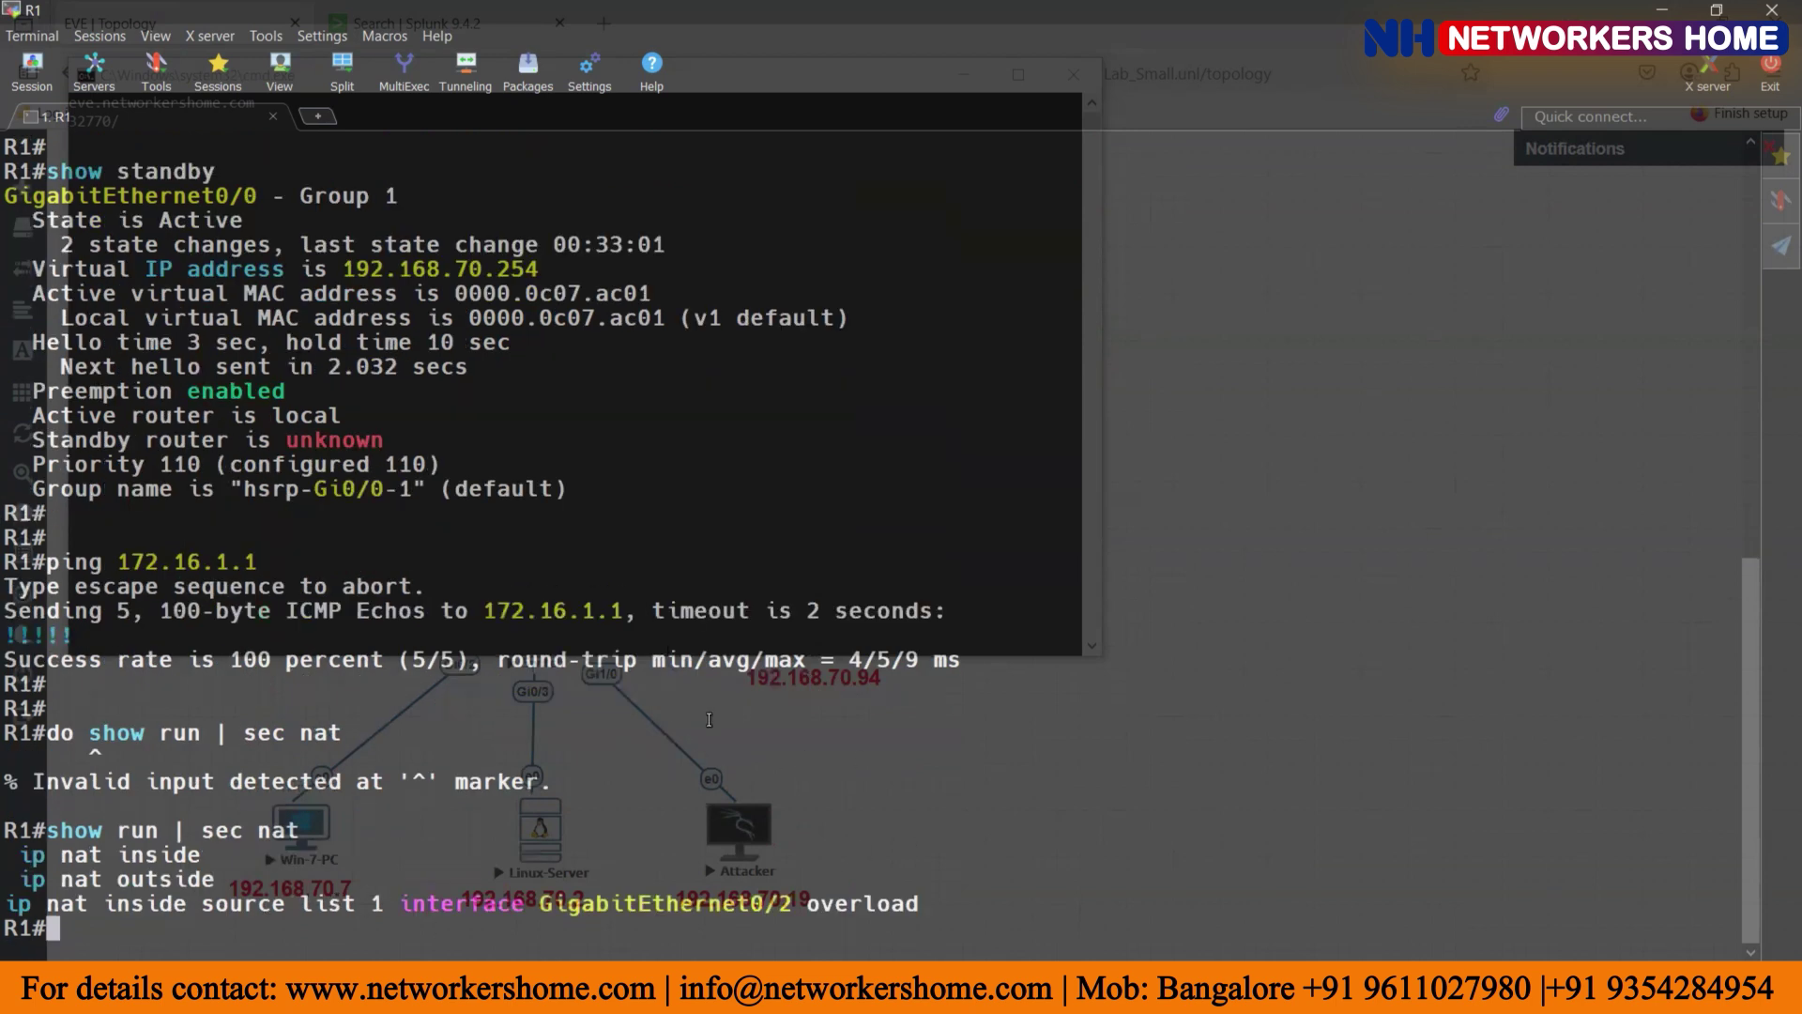
left_click(1660, 11)
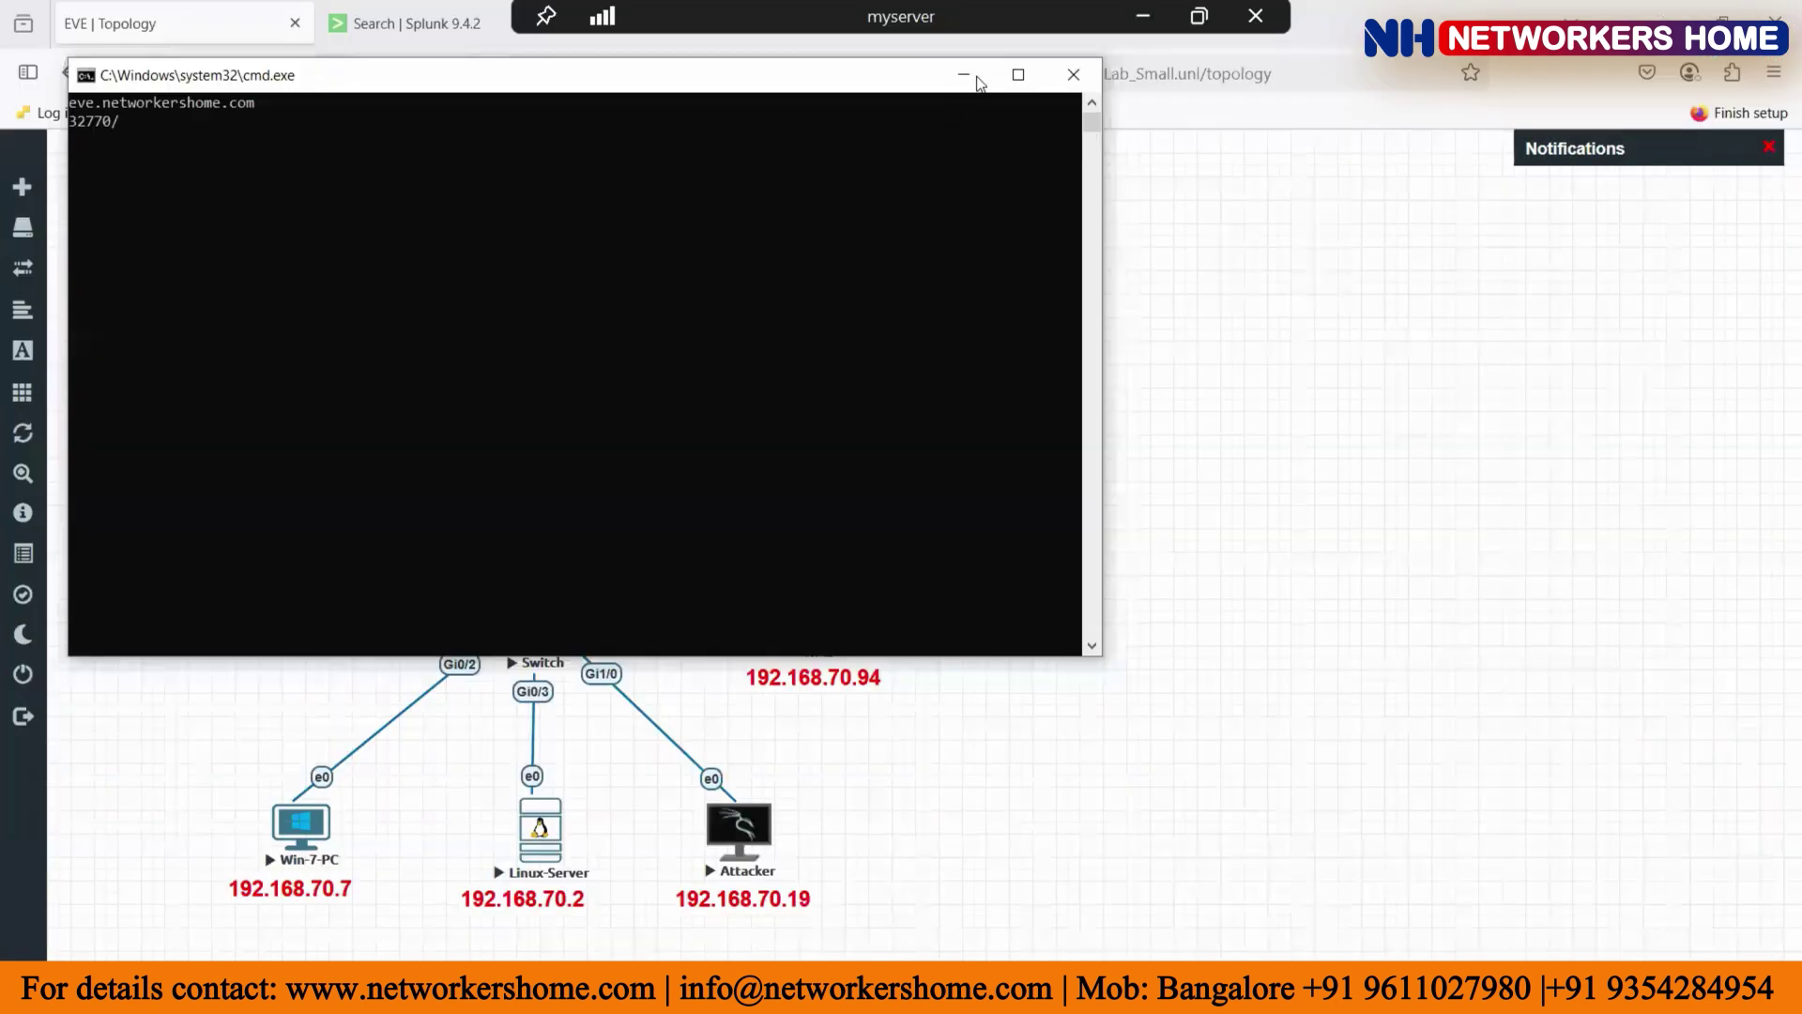
Rerun the Win-7 ping to gateway 192.168.70.254; it still times out.
left_click(972, 73)
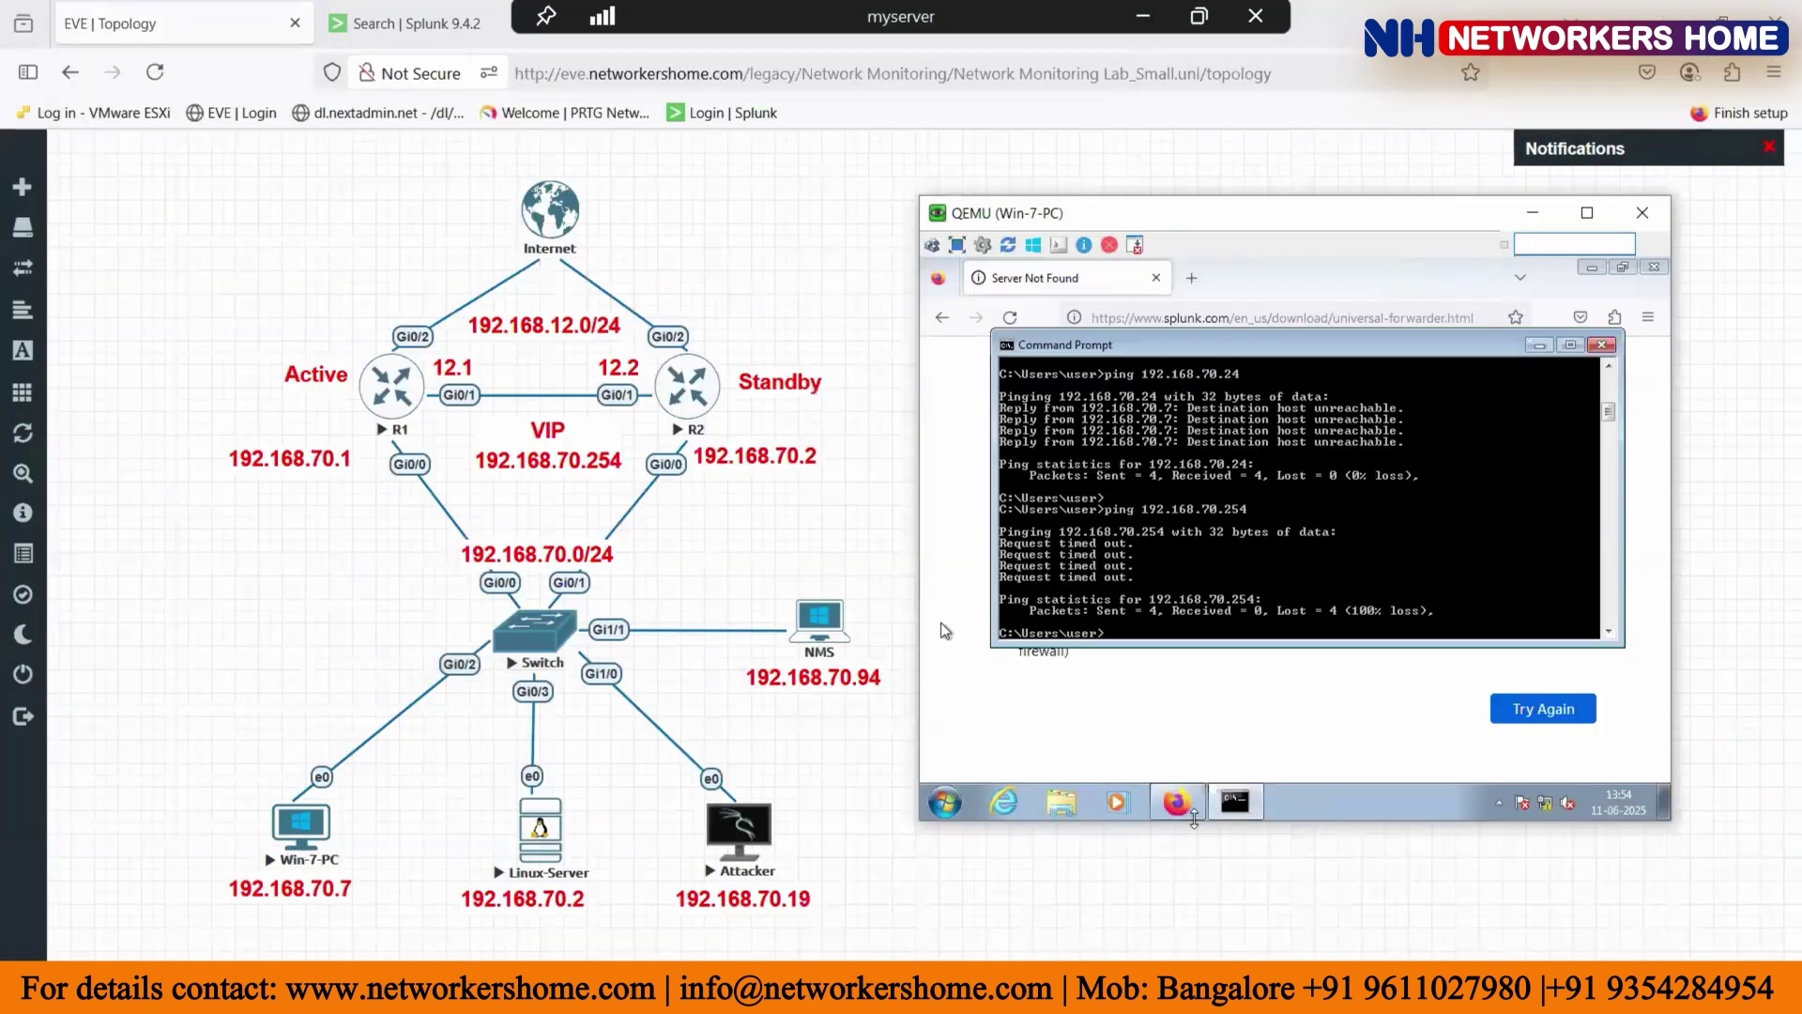
left_click(1254, 802)
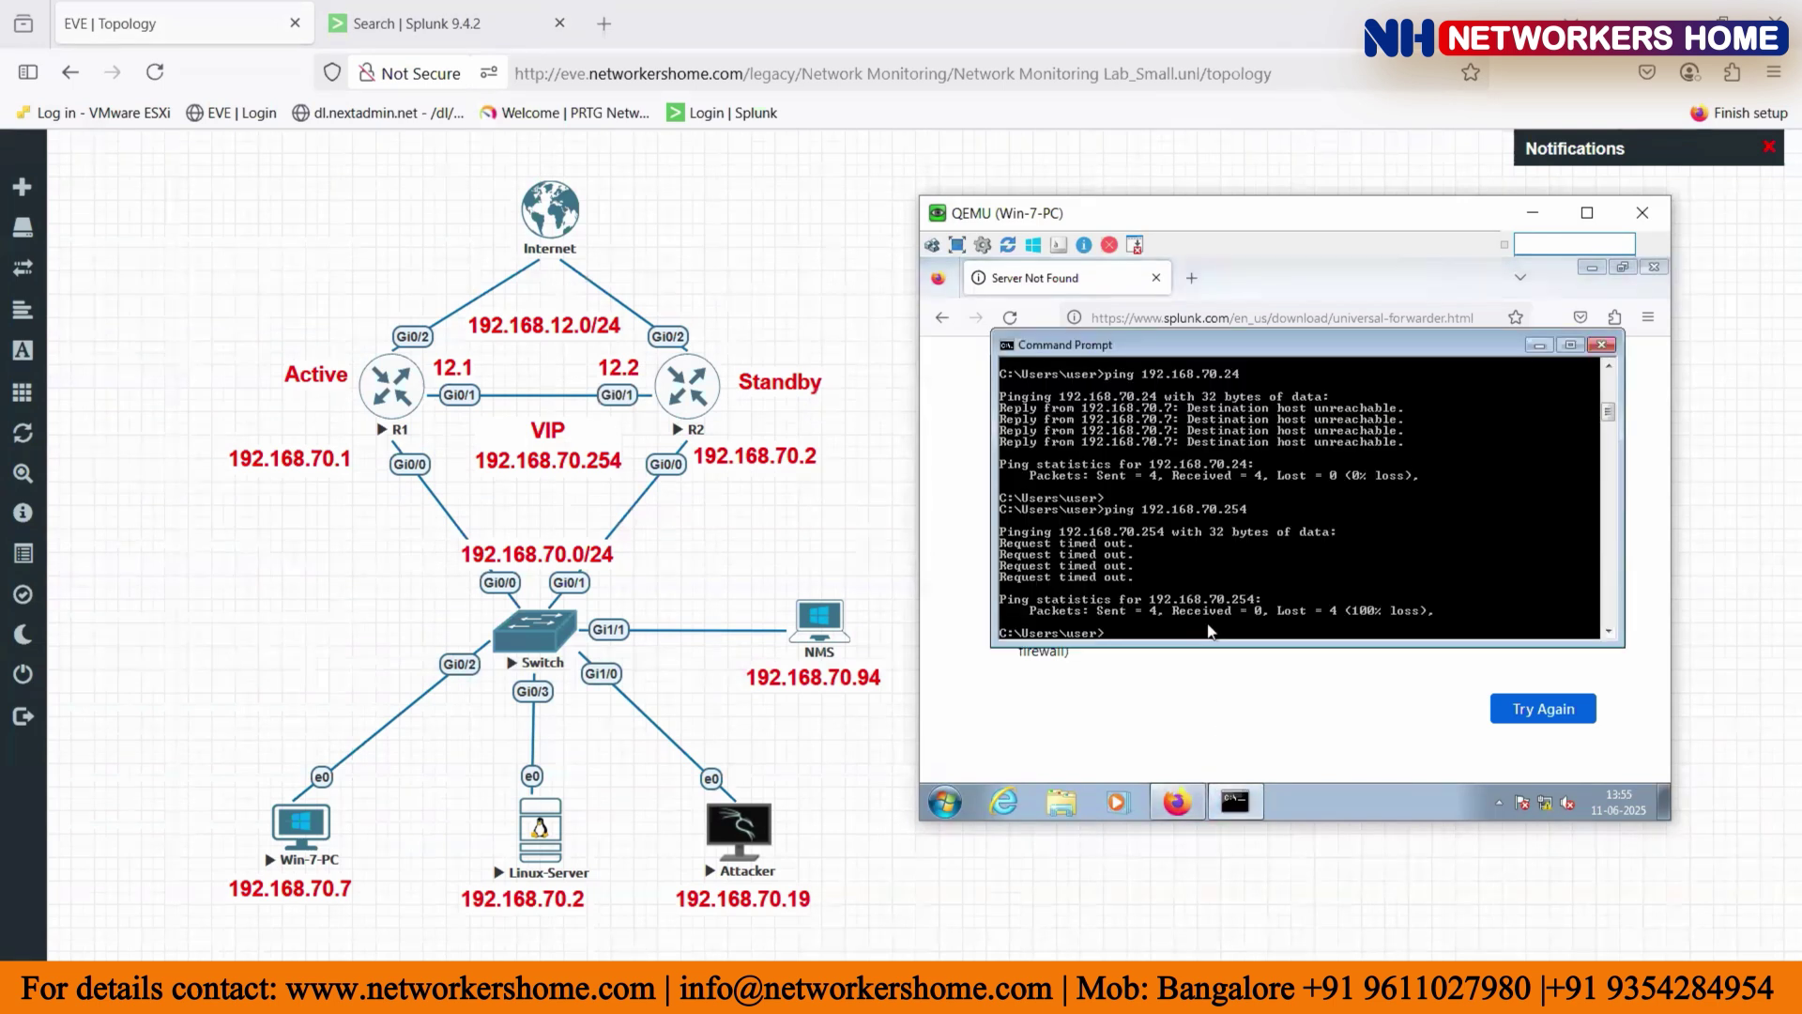
key("Return")
key("Up")
key("Return")
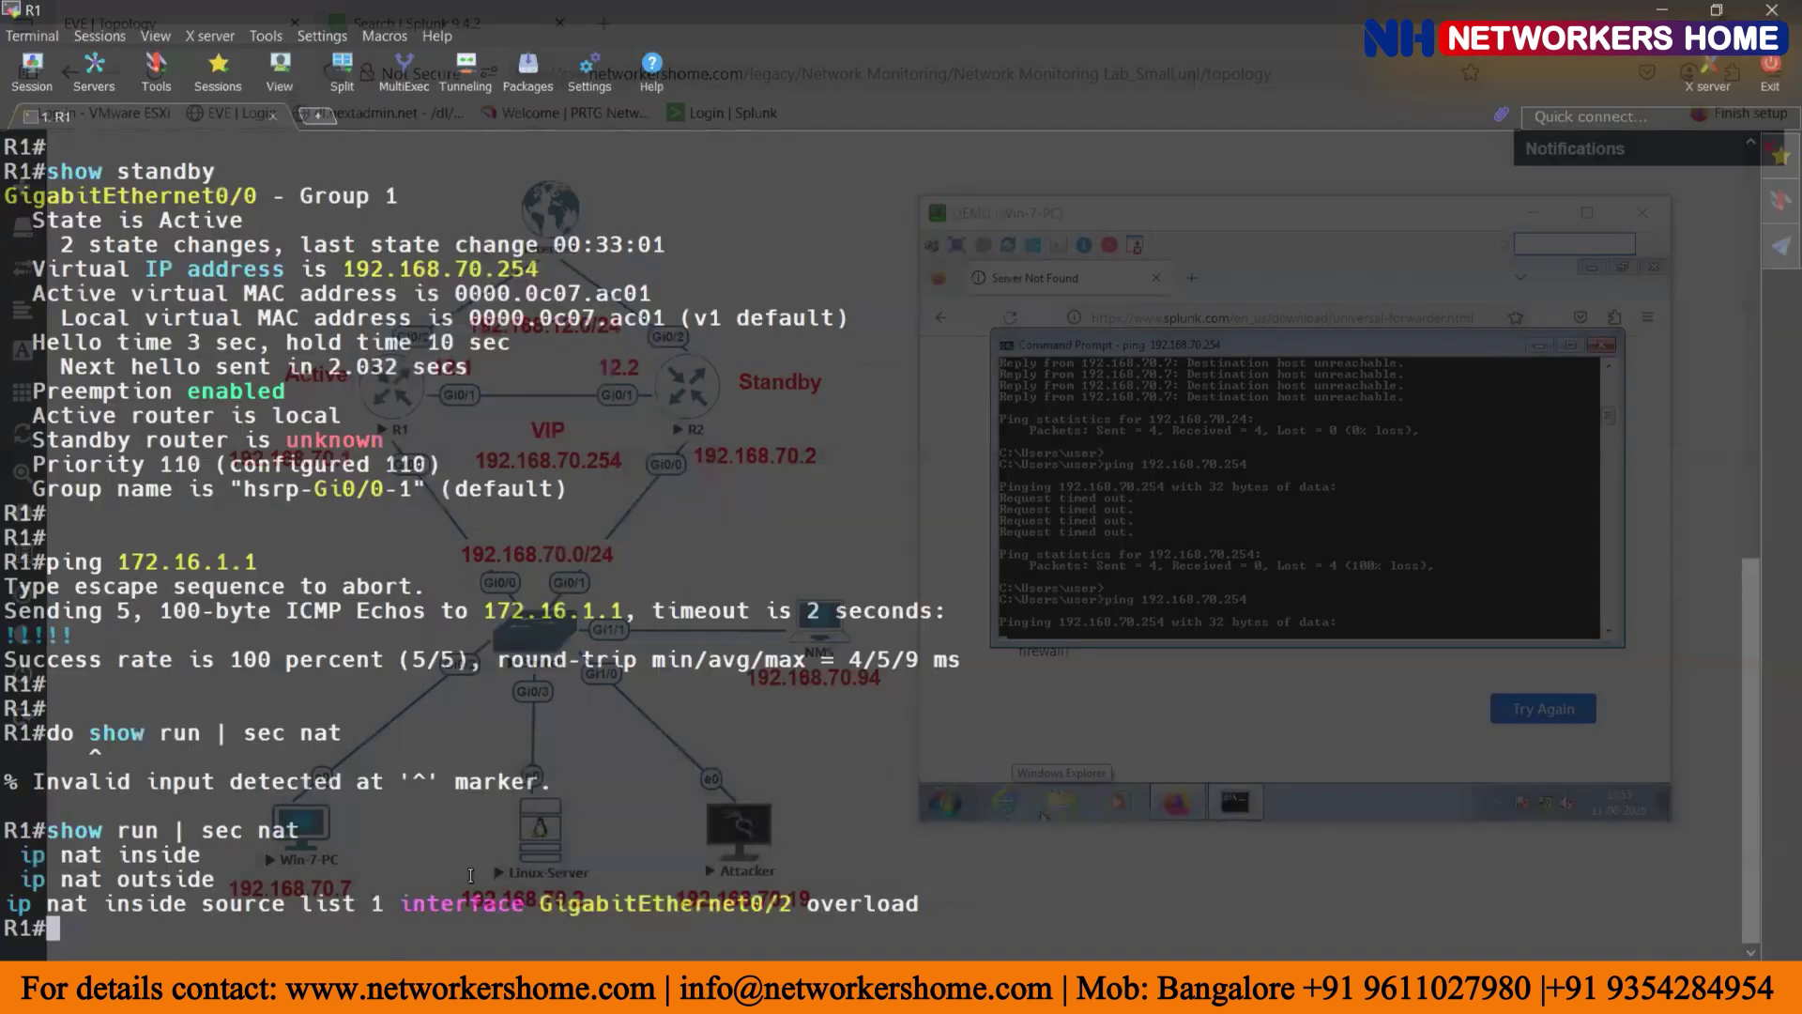
key("Return")
key("Return")
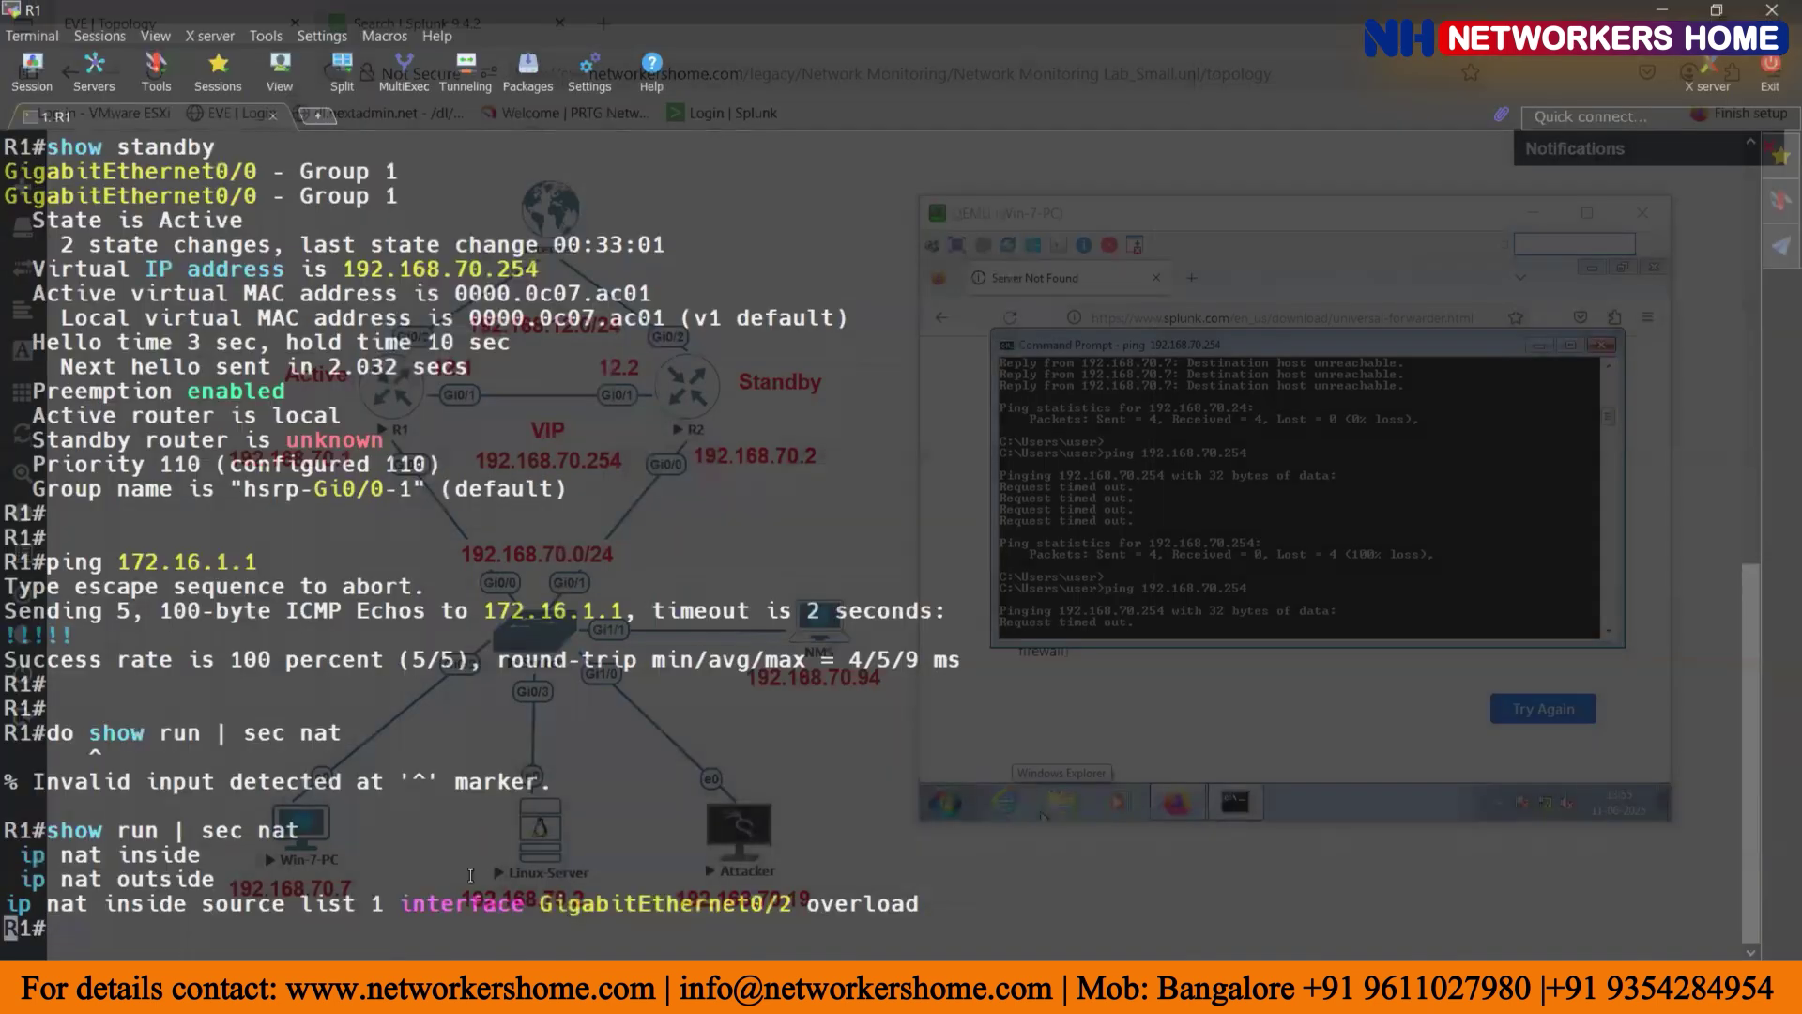
Ping the Win-7 PC at 192.168.70.7 from R1, then open a console on the Switch.
type("ping 192.168.")
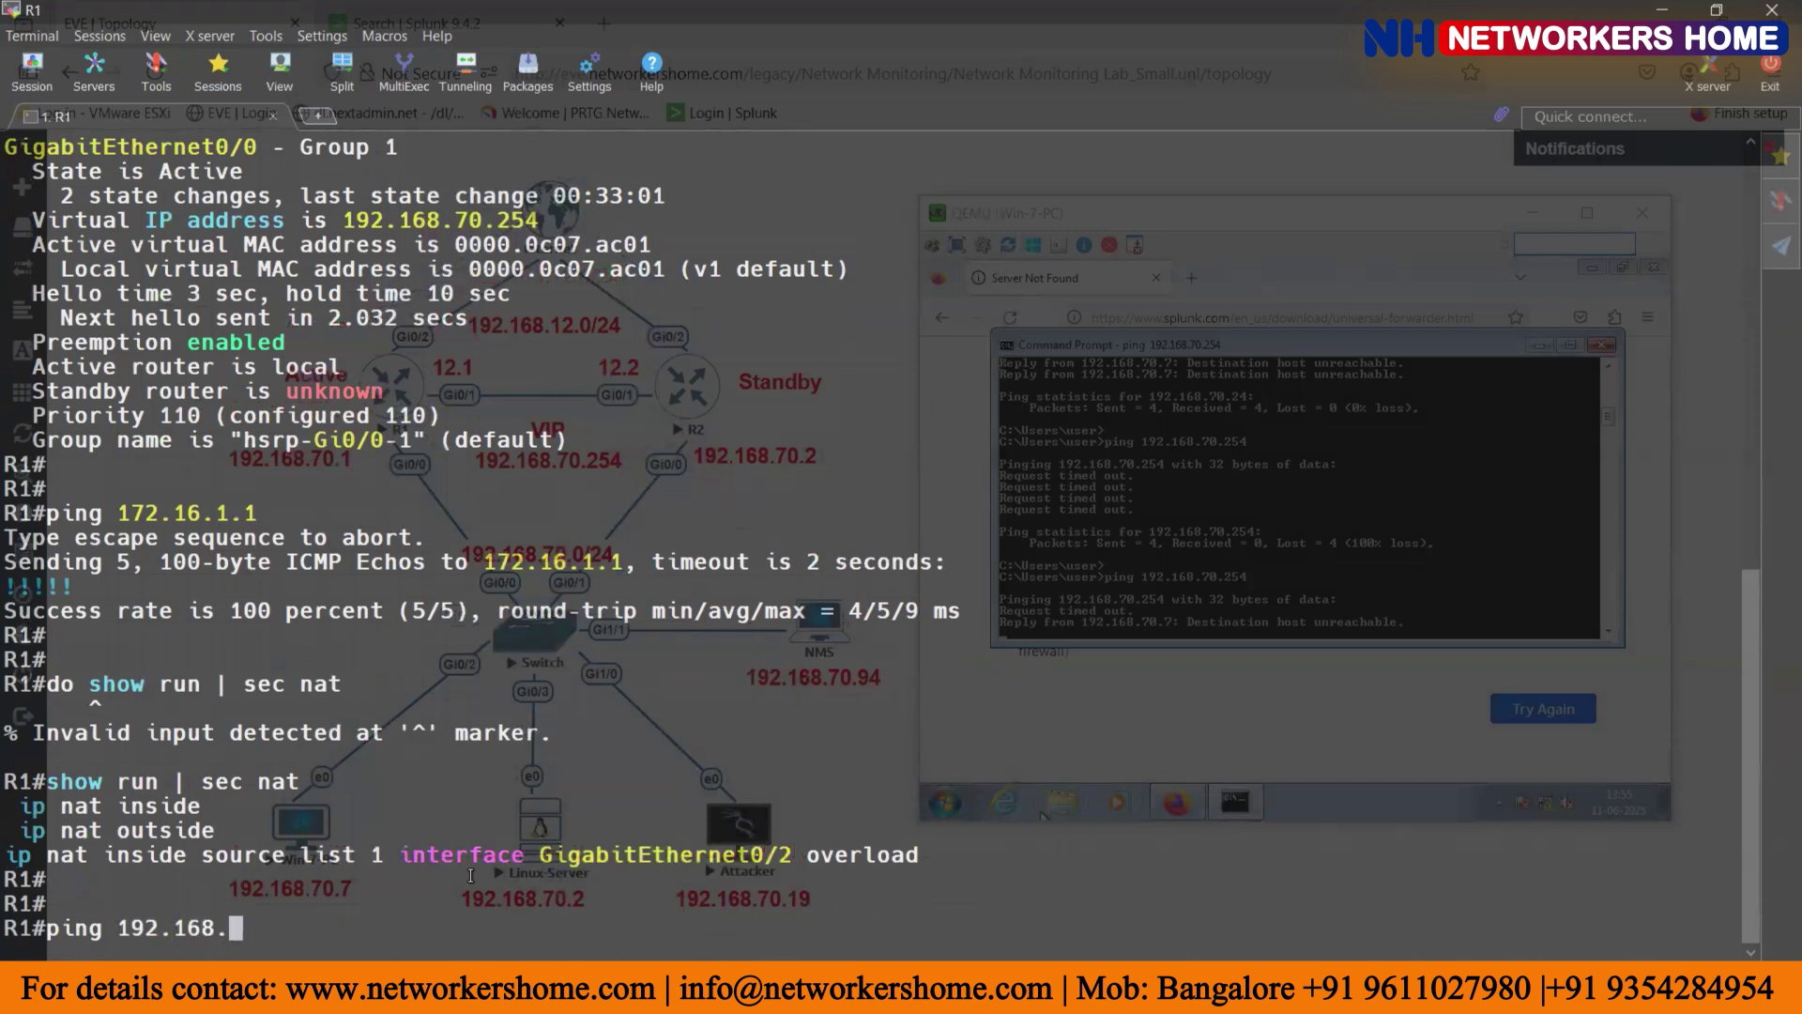
type("70.7")
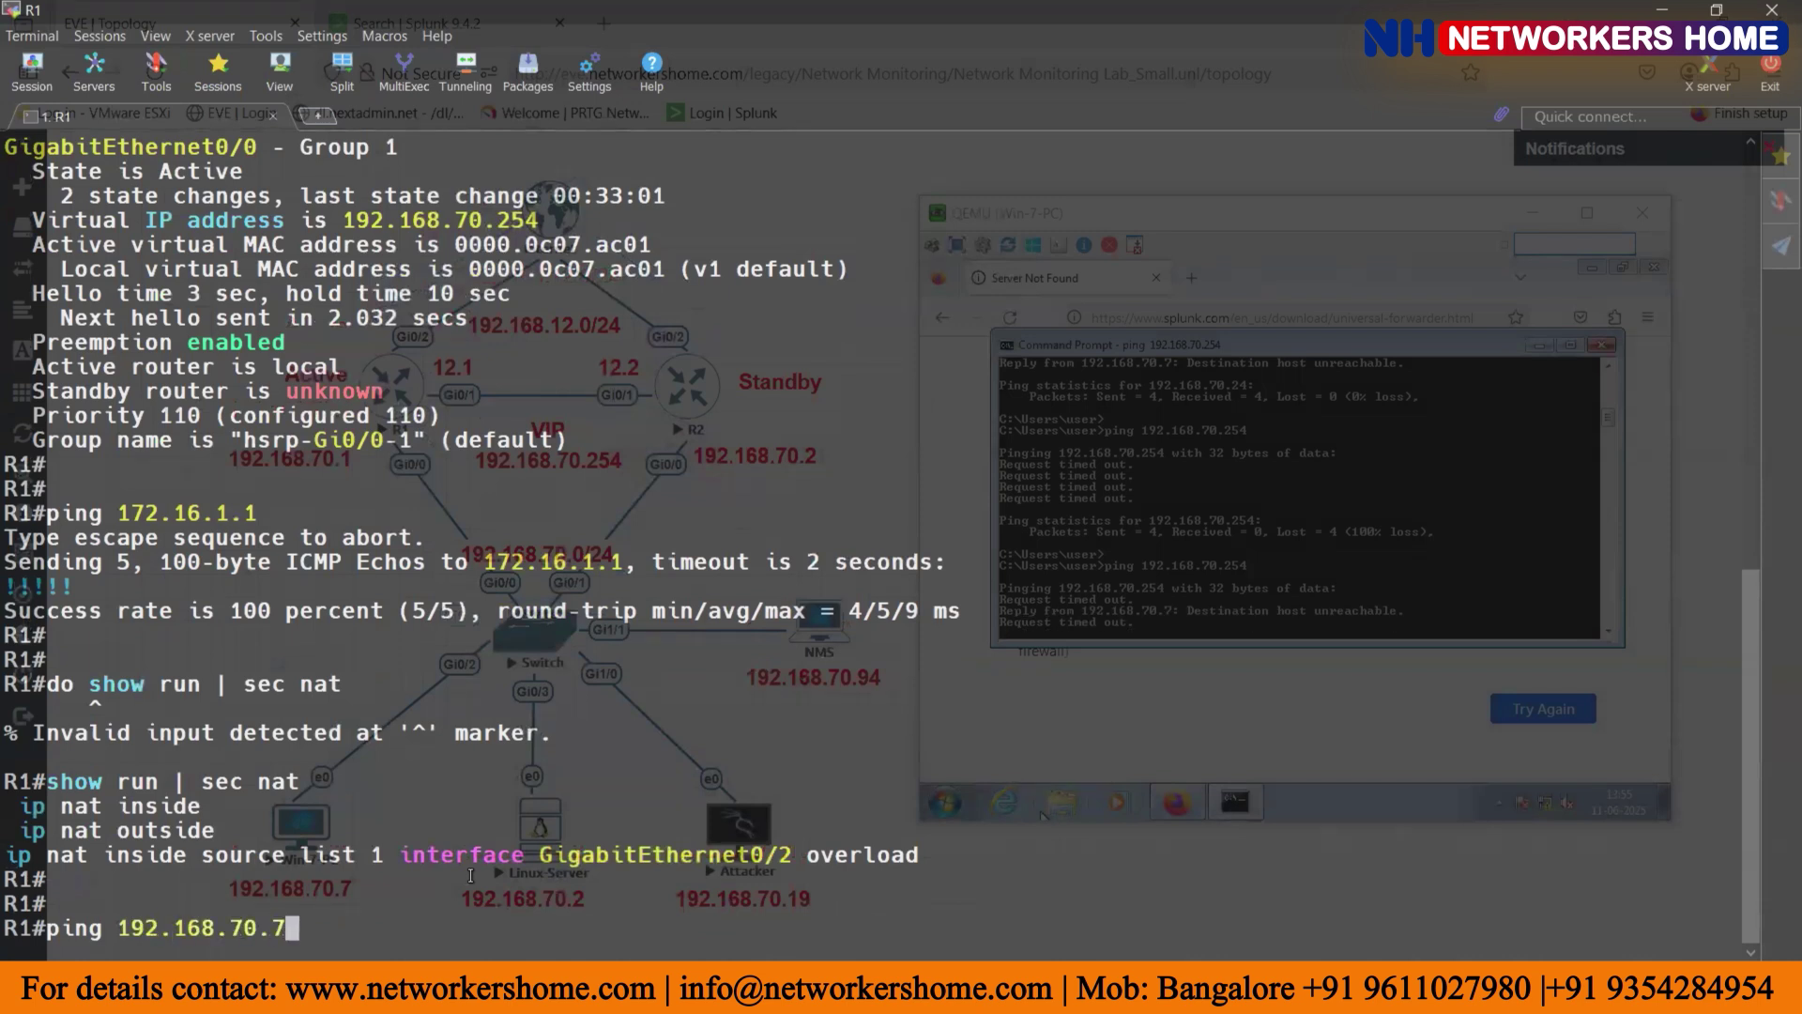
key("Return")
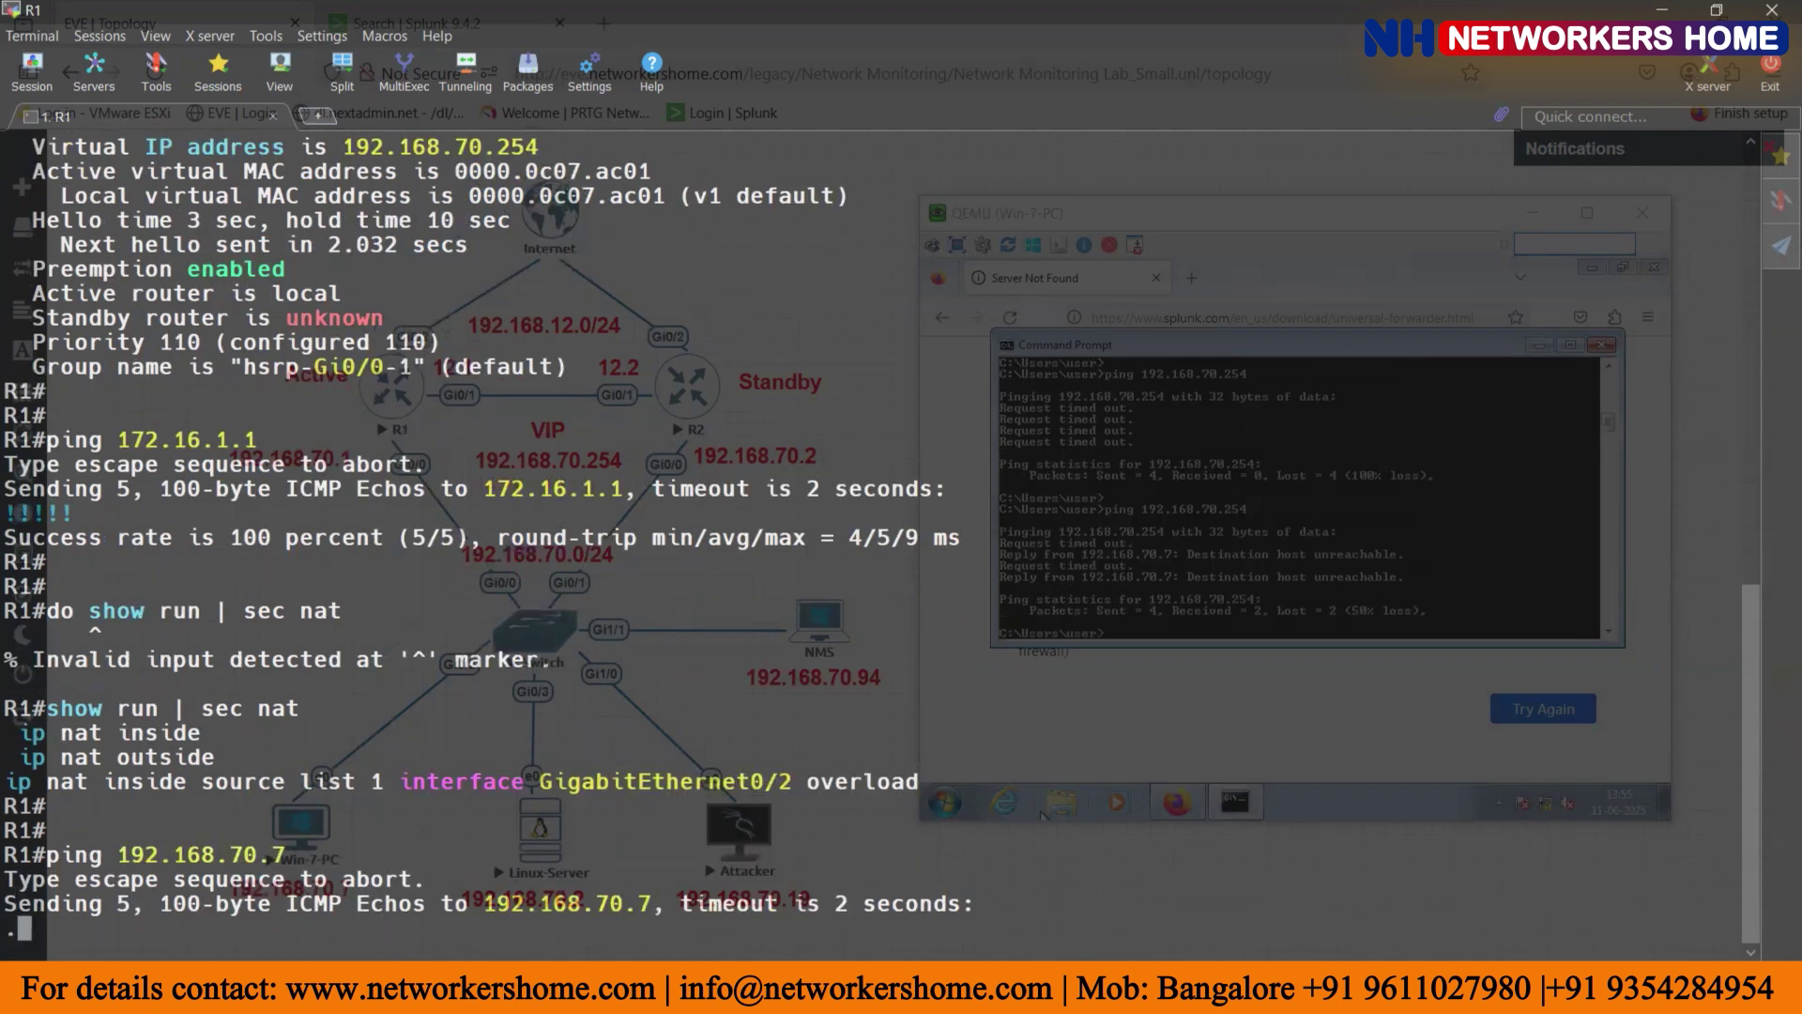
mouse_move(774, 995)
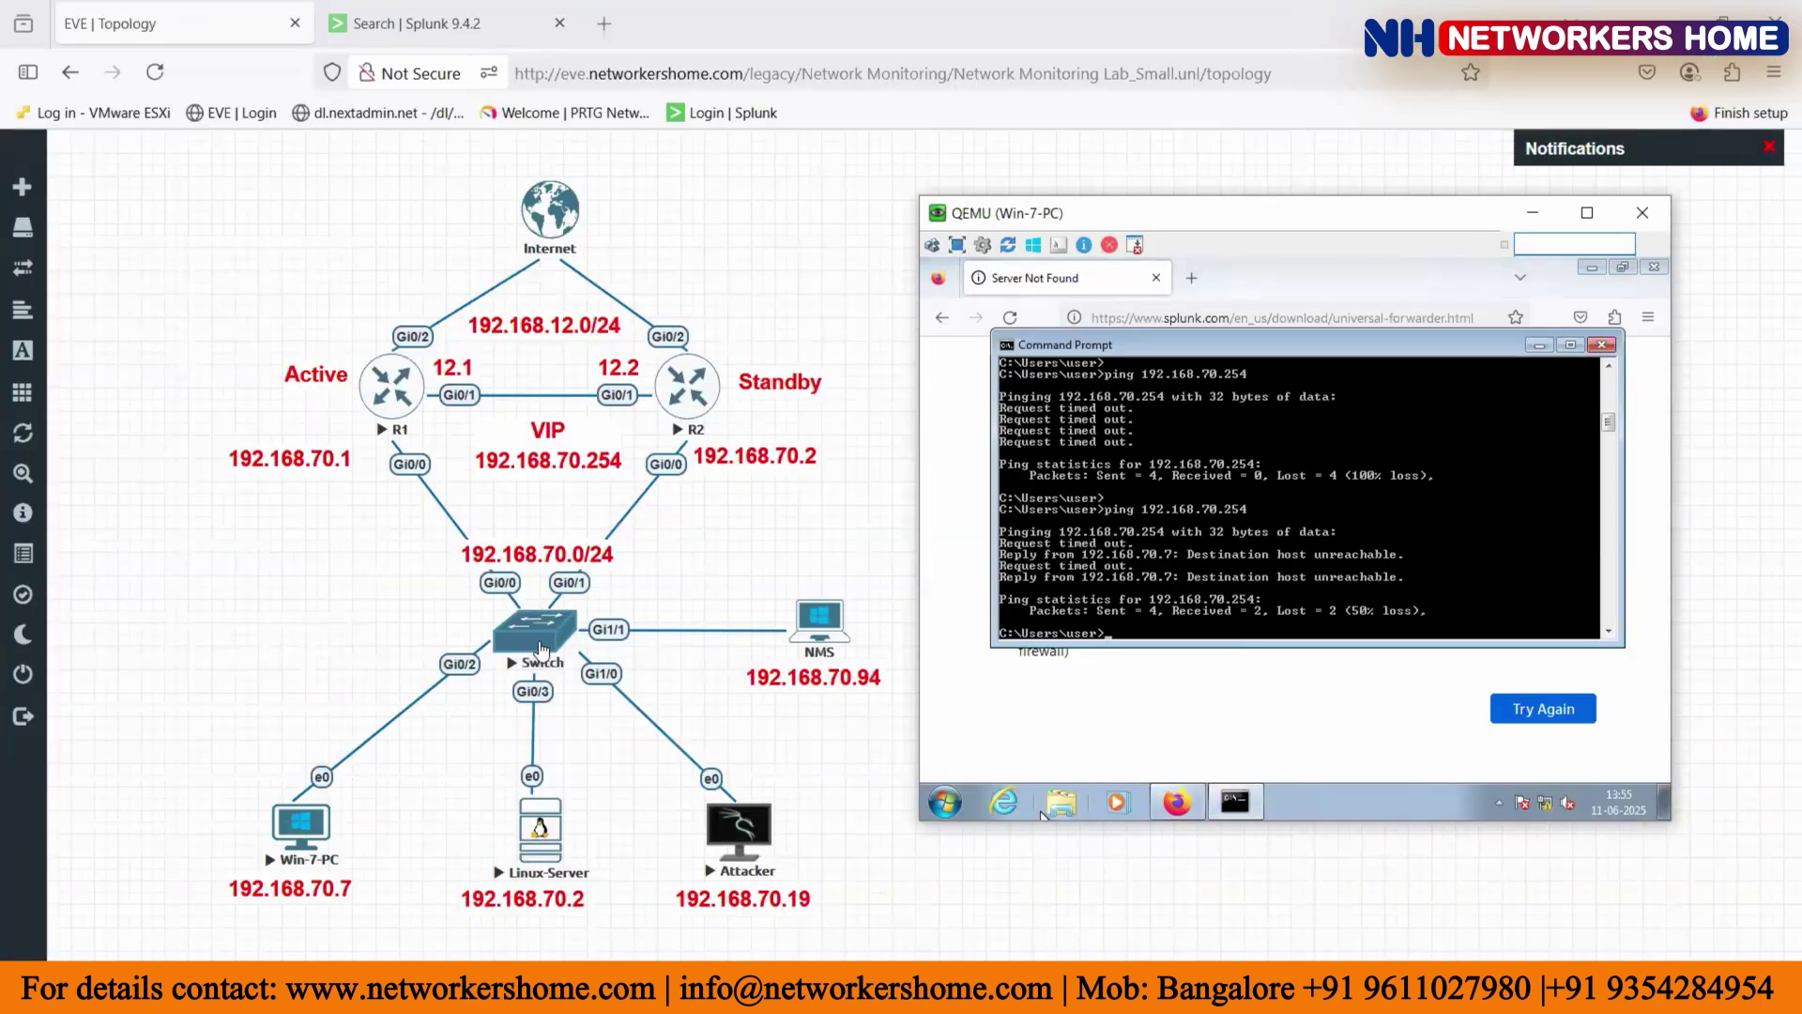
left_click(528, 654)
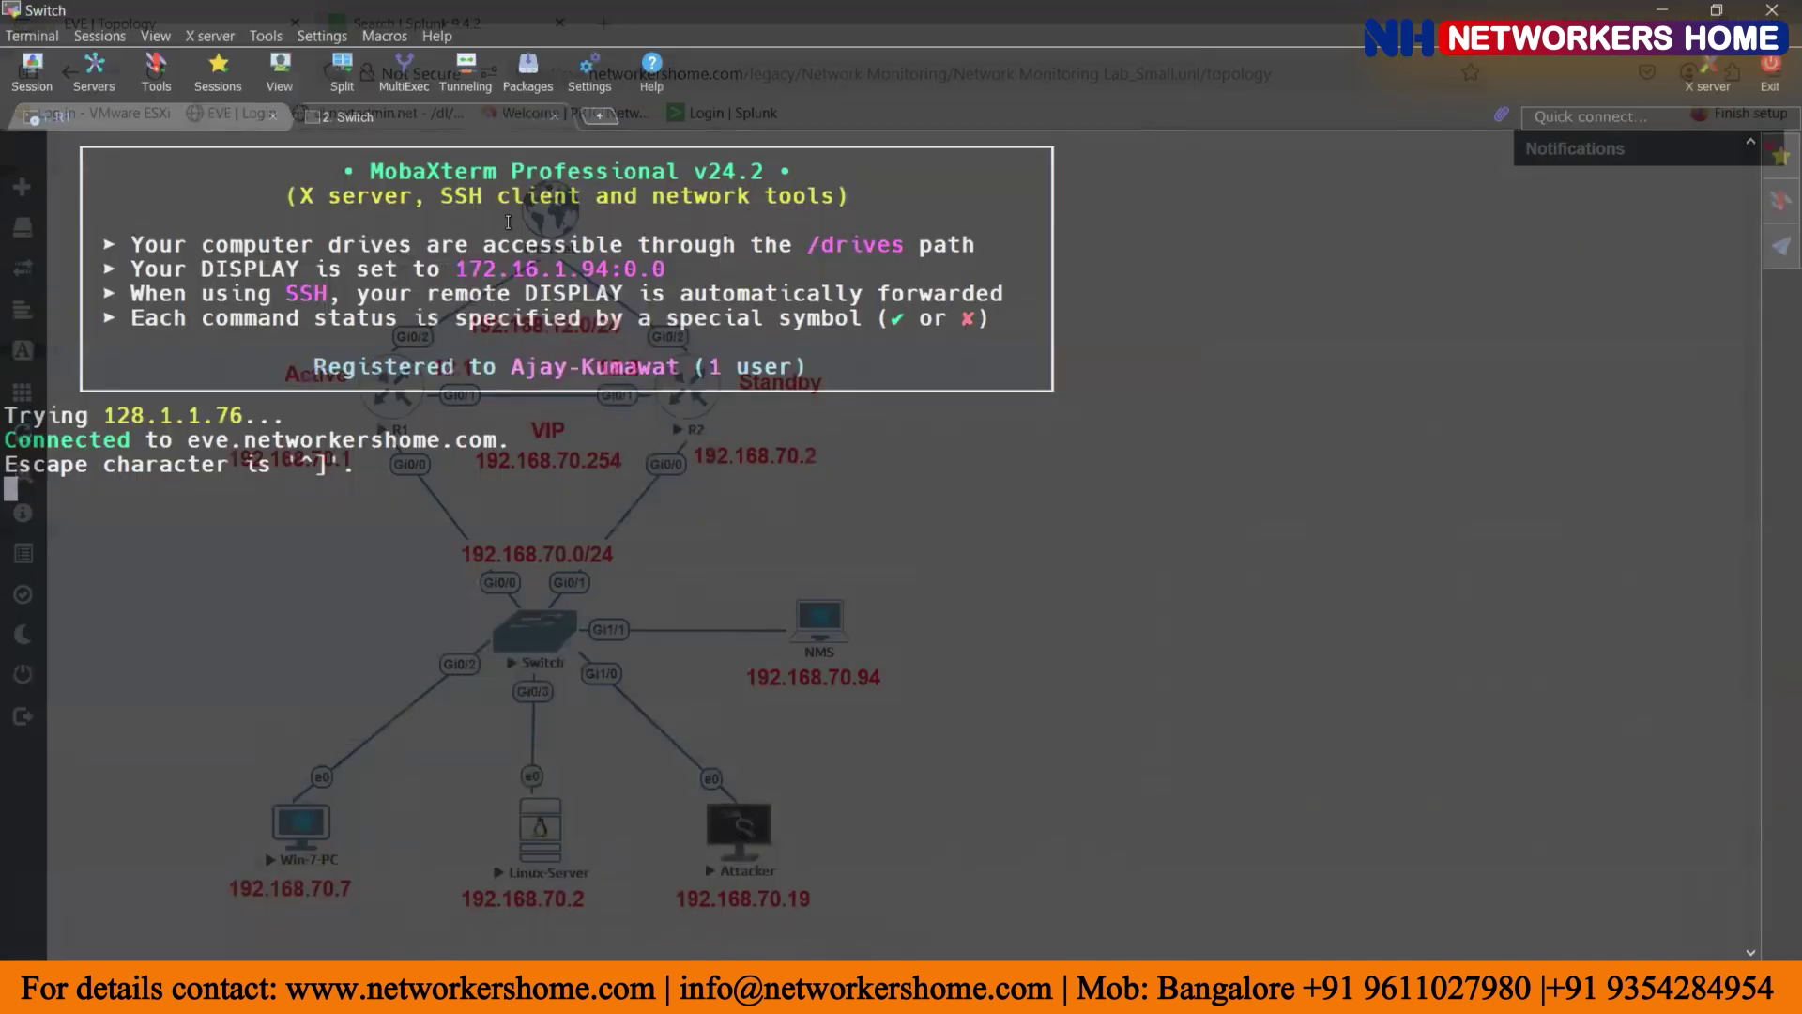
On the Switch, enter privileged mode and show the monitor session configuration.
key("Return")
key("Return")
key("Return")
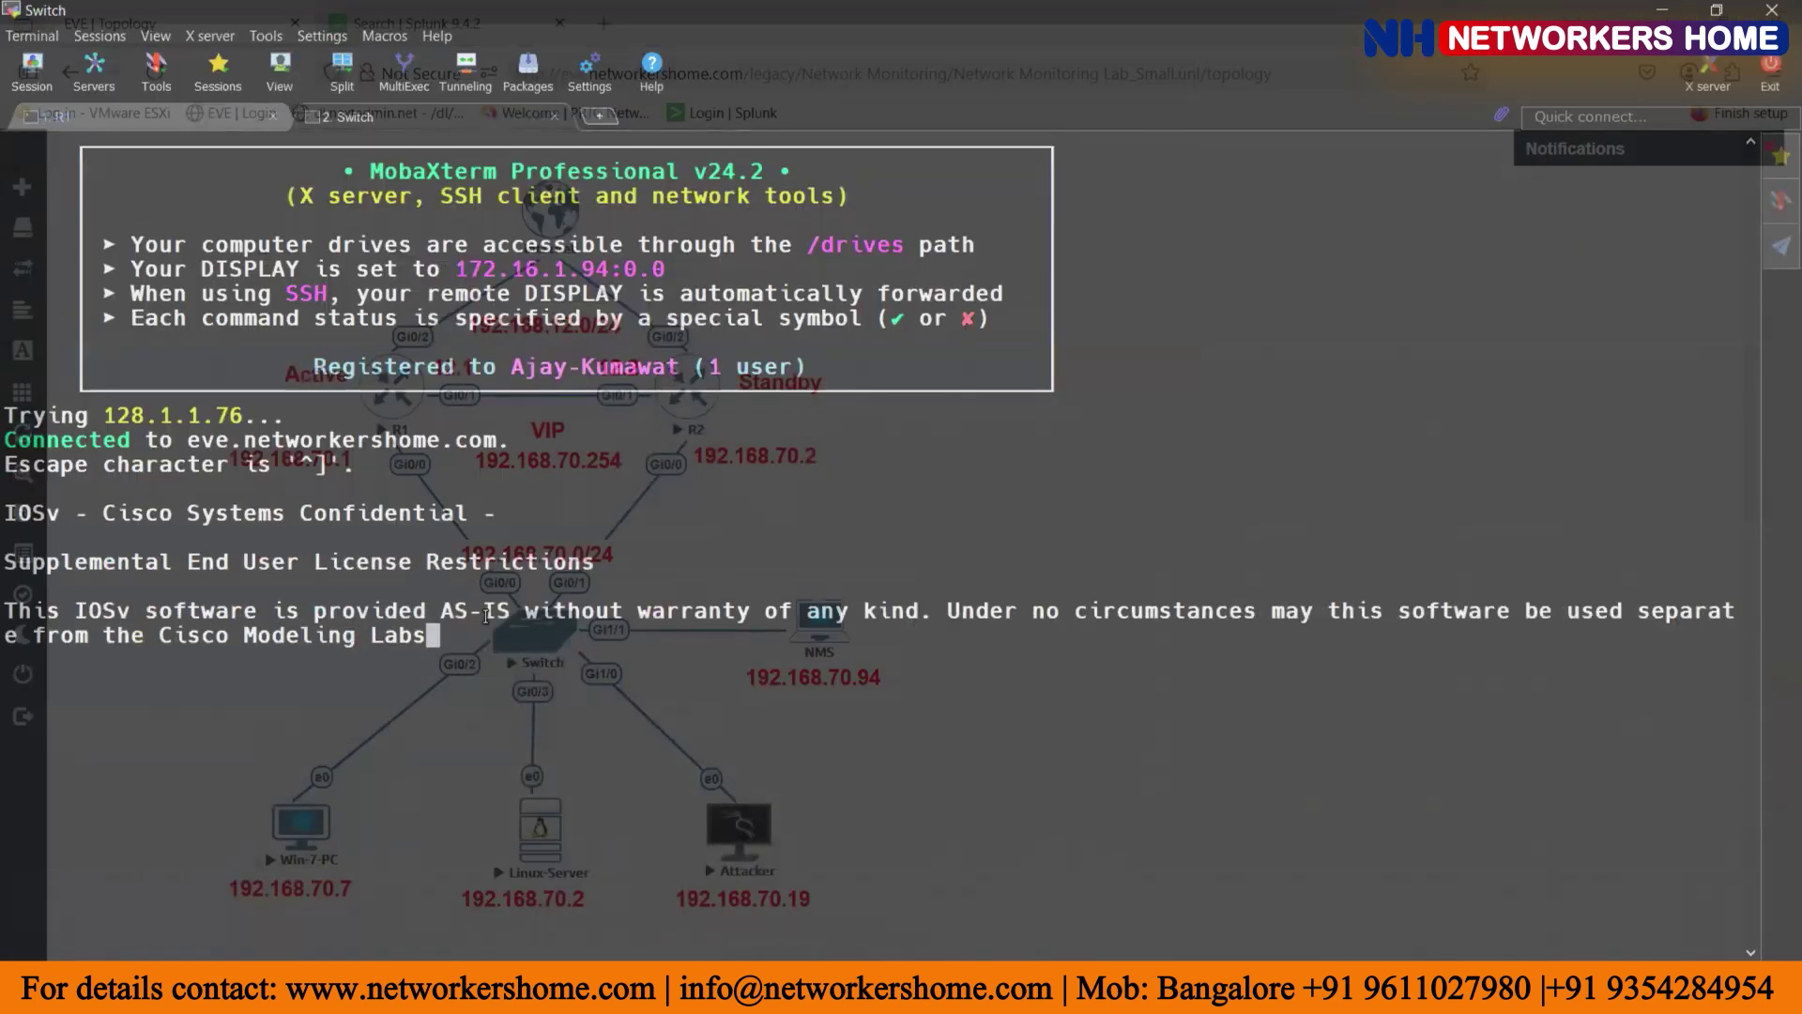
type("en")
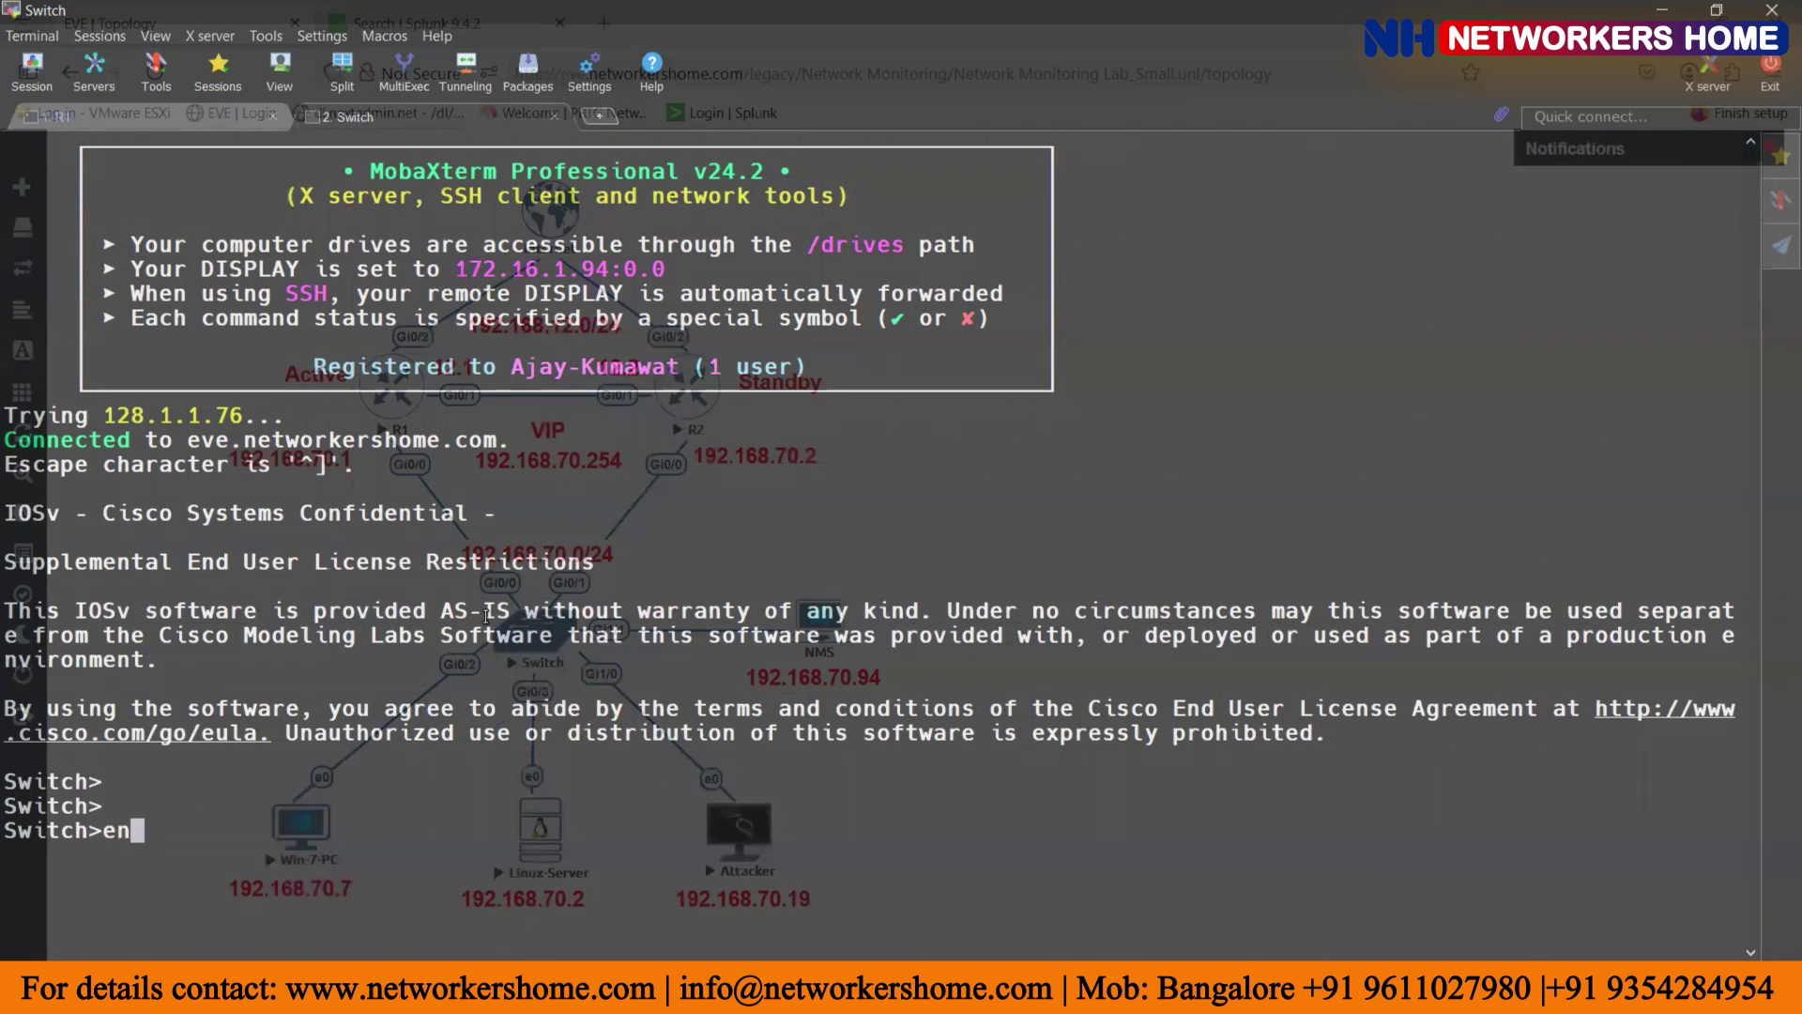
key("Return")
key("Return")
key("Return")
type("show ru")
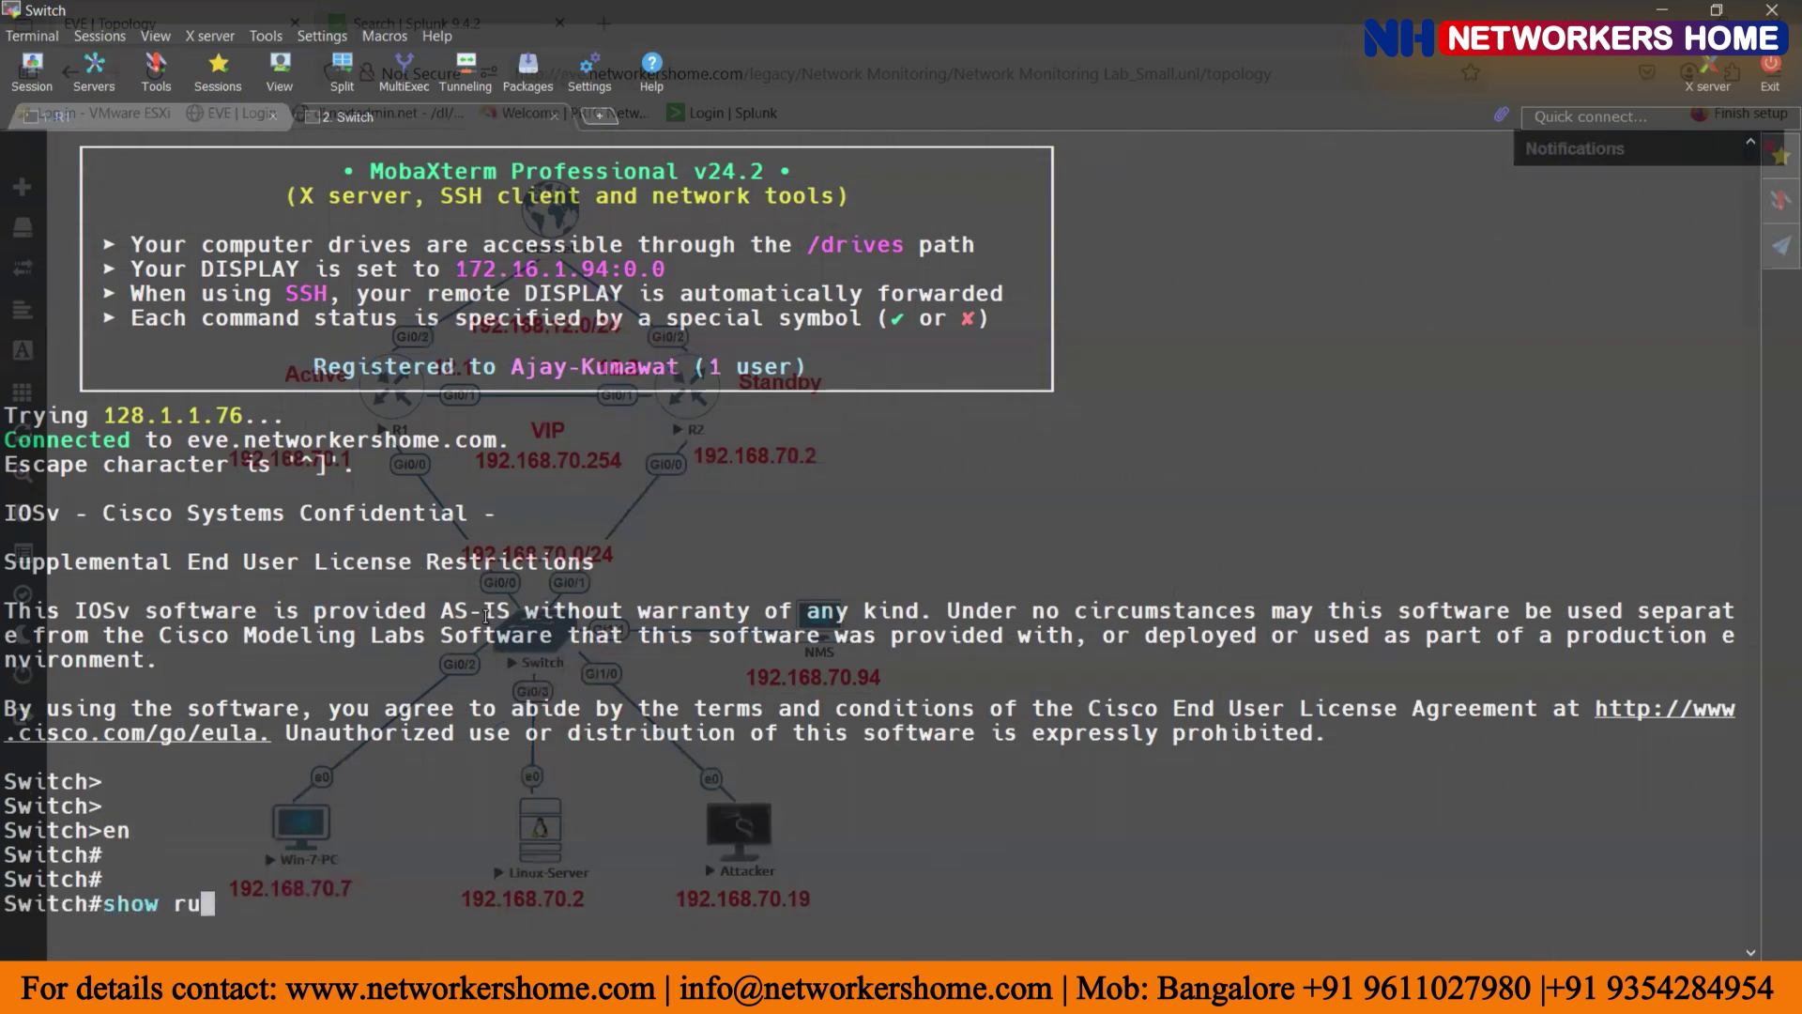
type("n | sec mo")
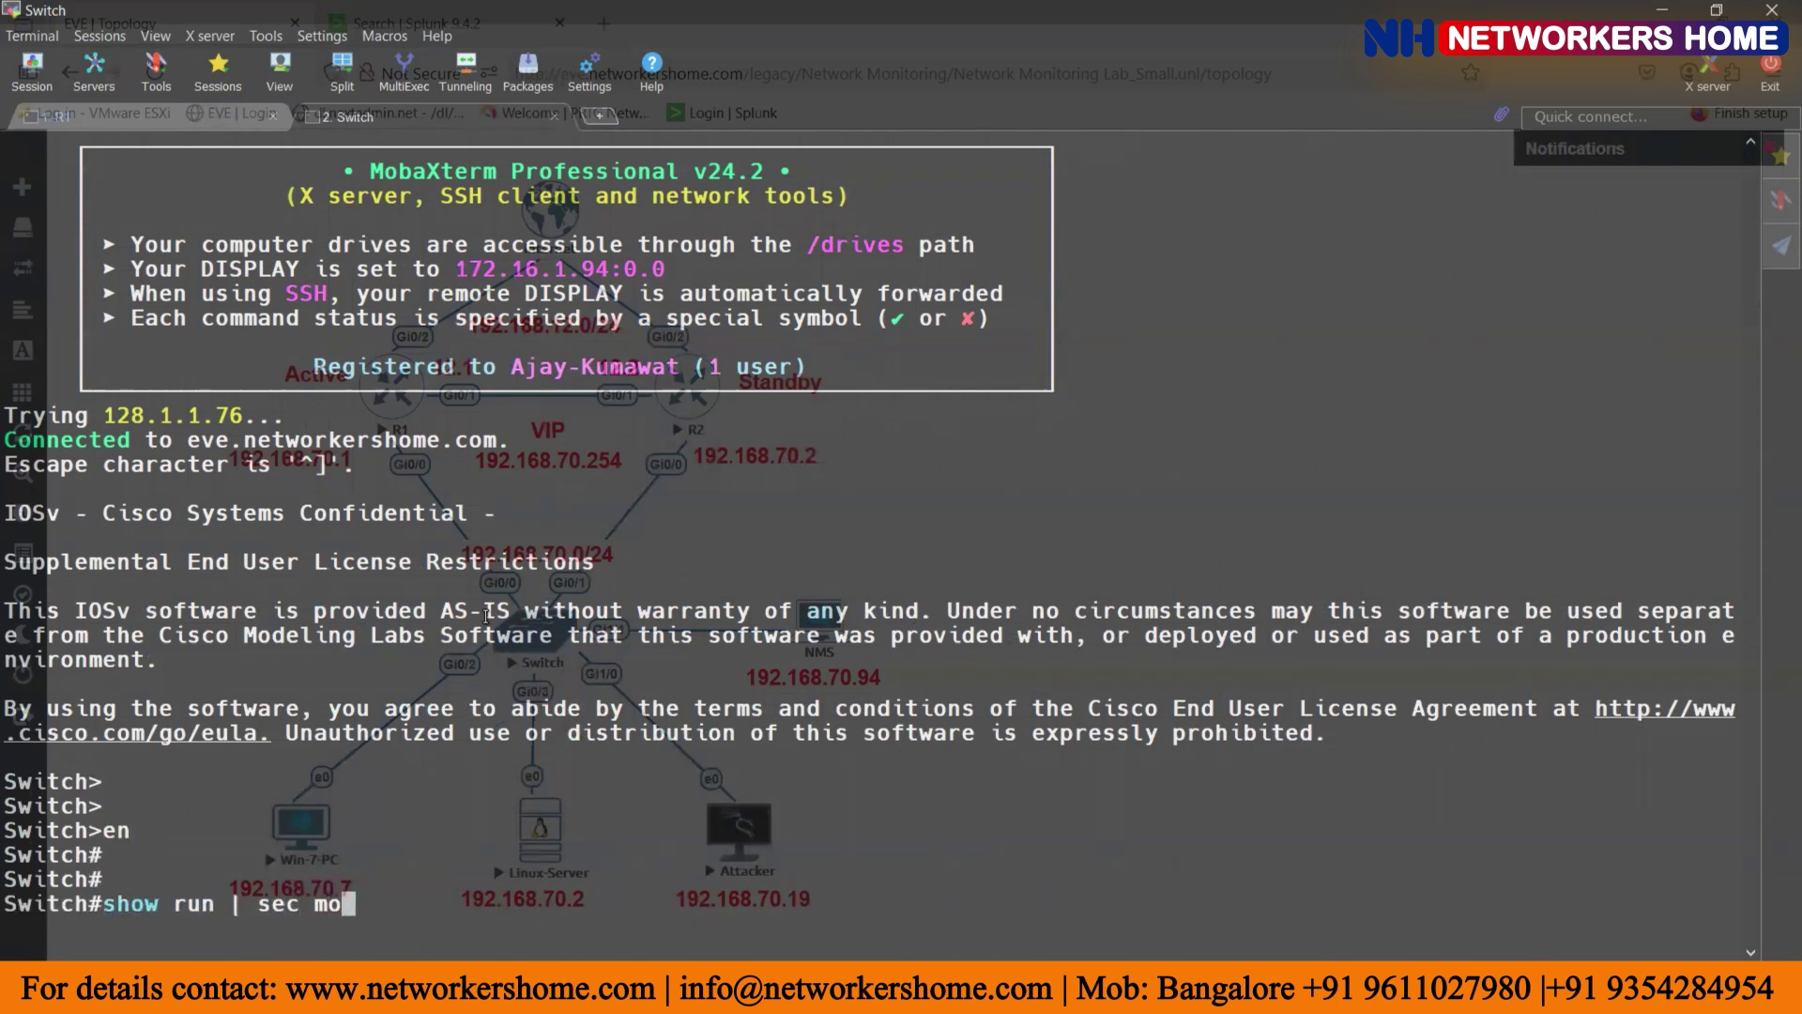
type("nitor")
key("Return")
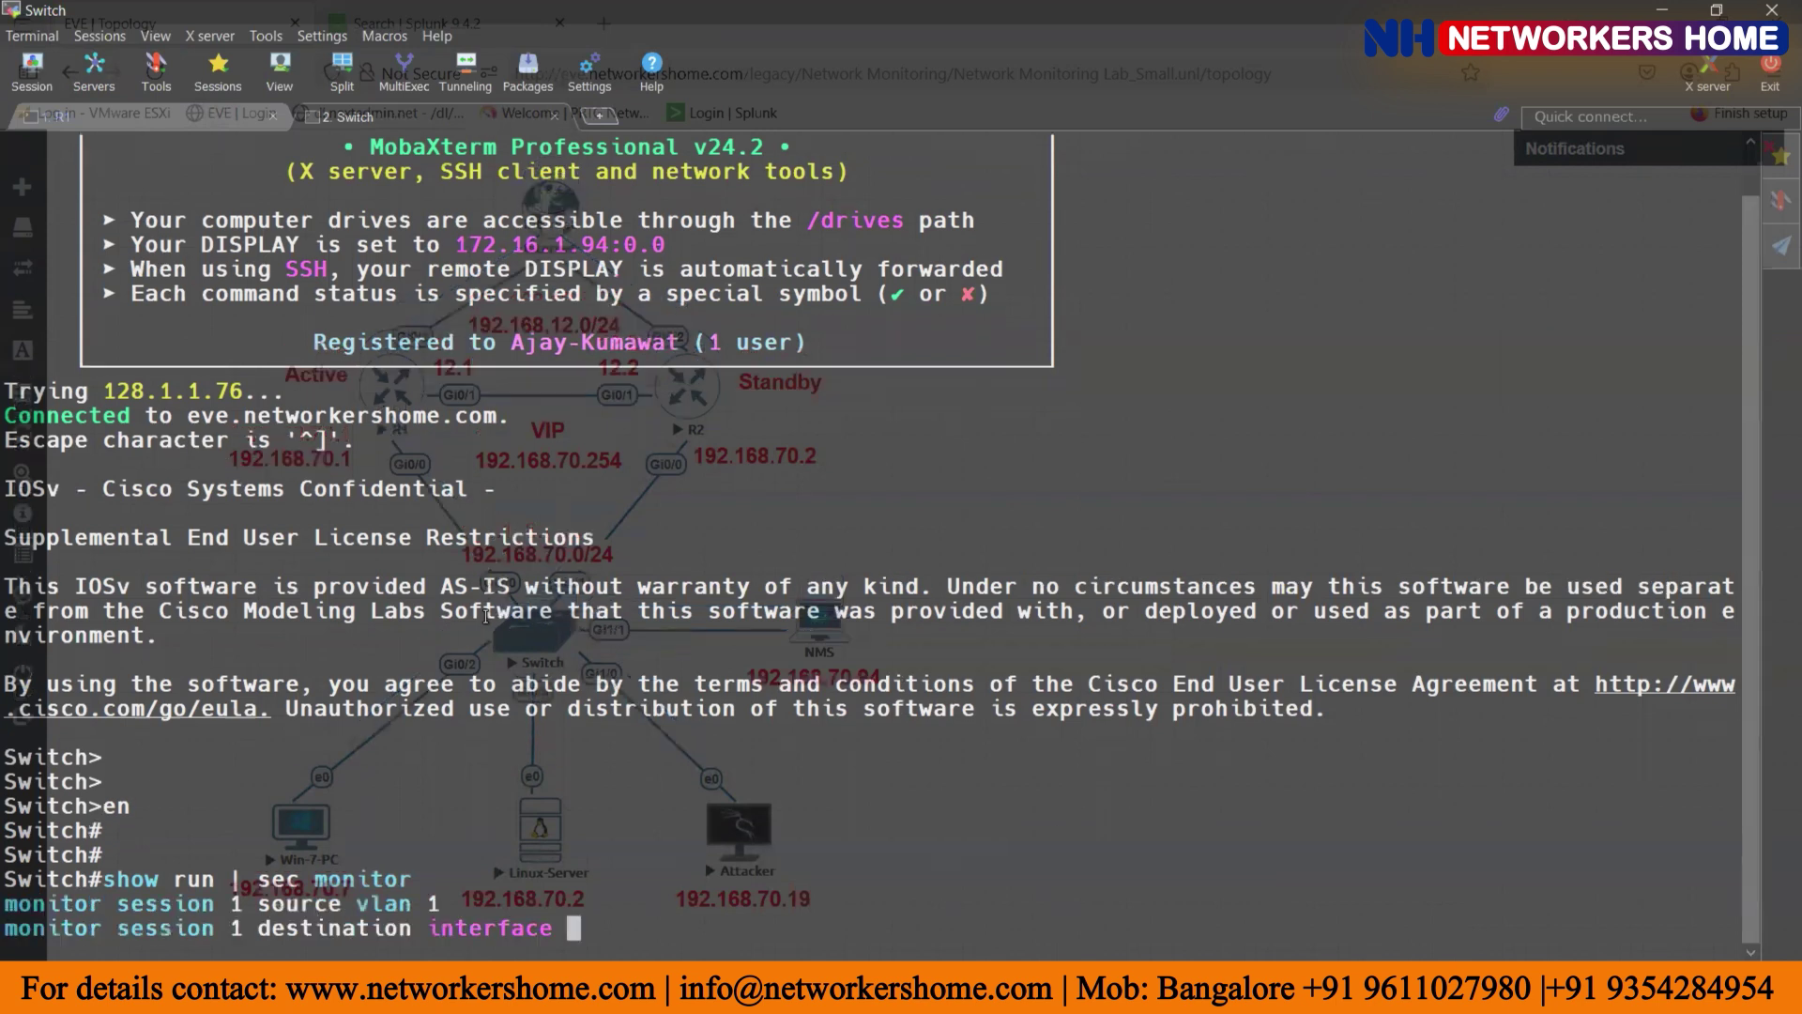
In global config, remove the 'monitor session 1 source vlan 1' line.
key("Return")
key("Return")
type("conf t")
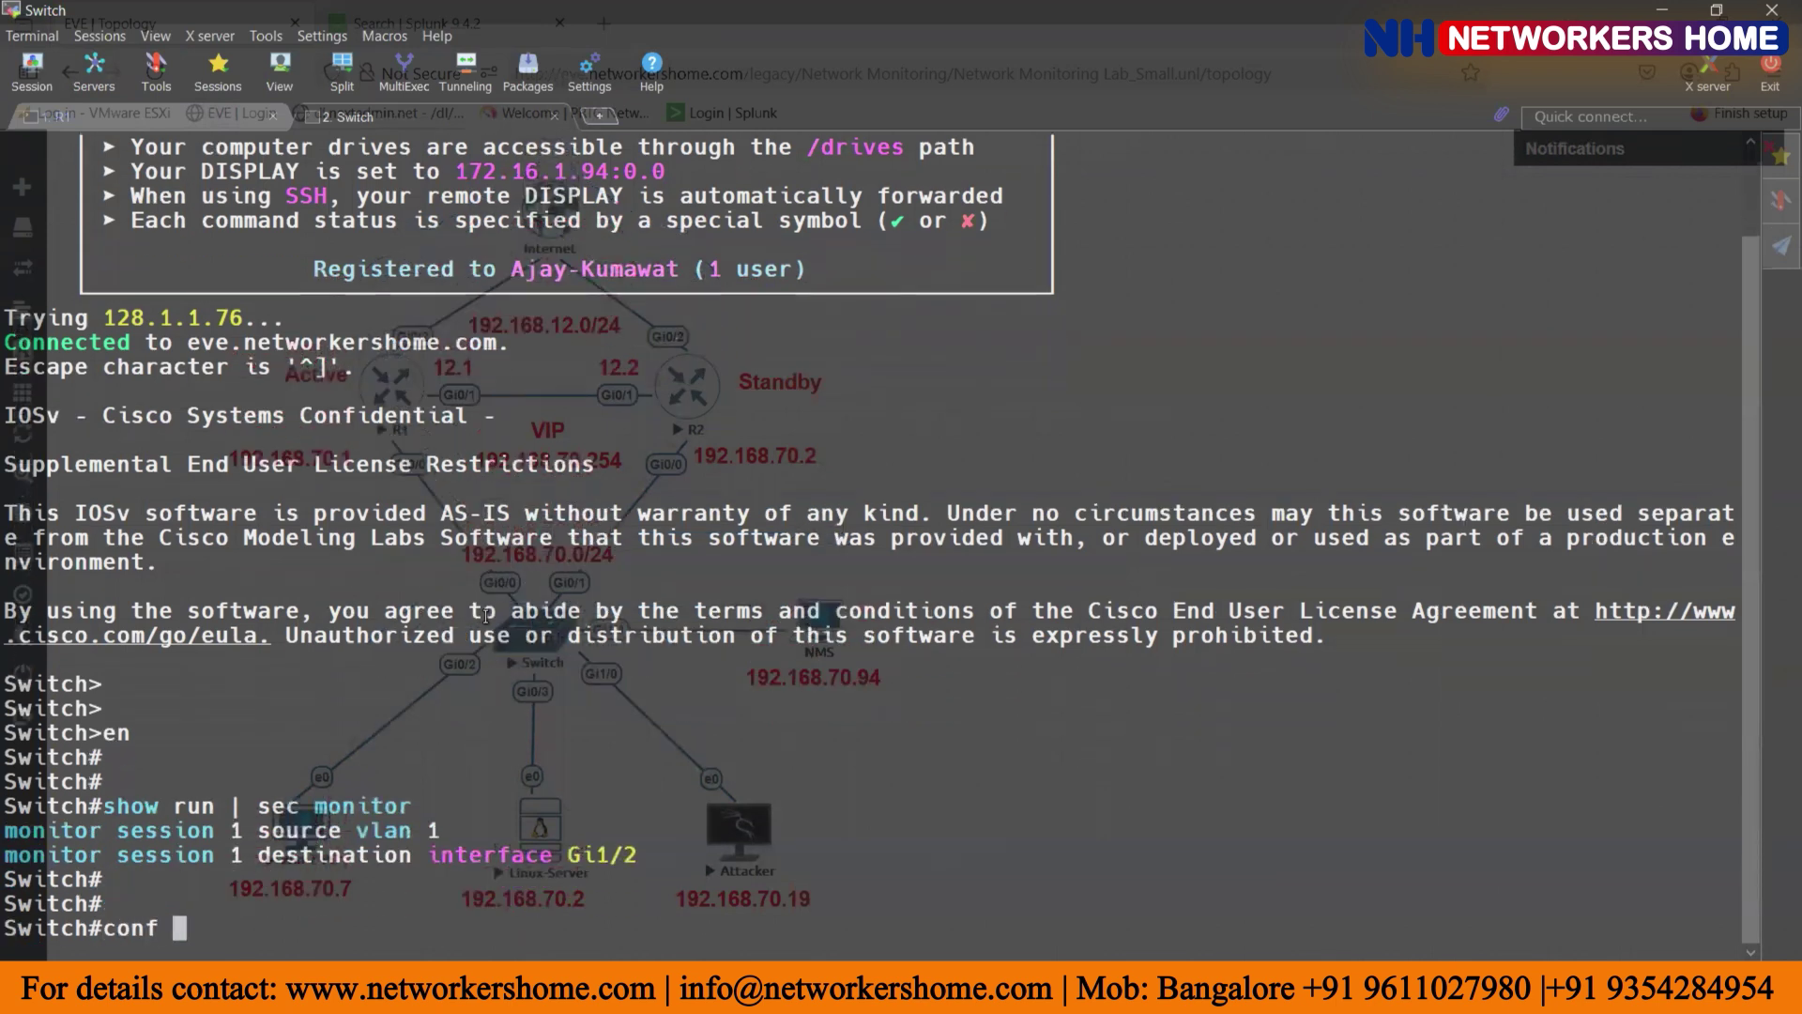
key("Return")
key("Return")
key("Return")
type("no")
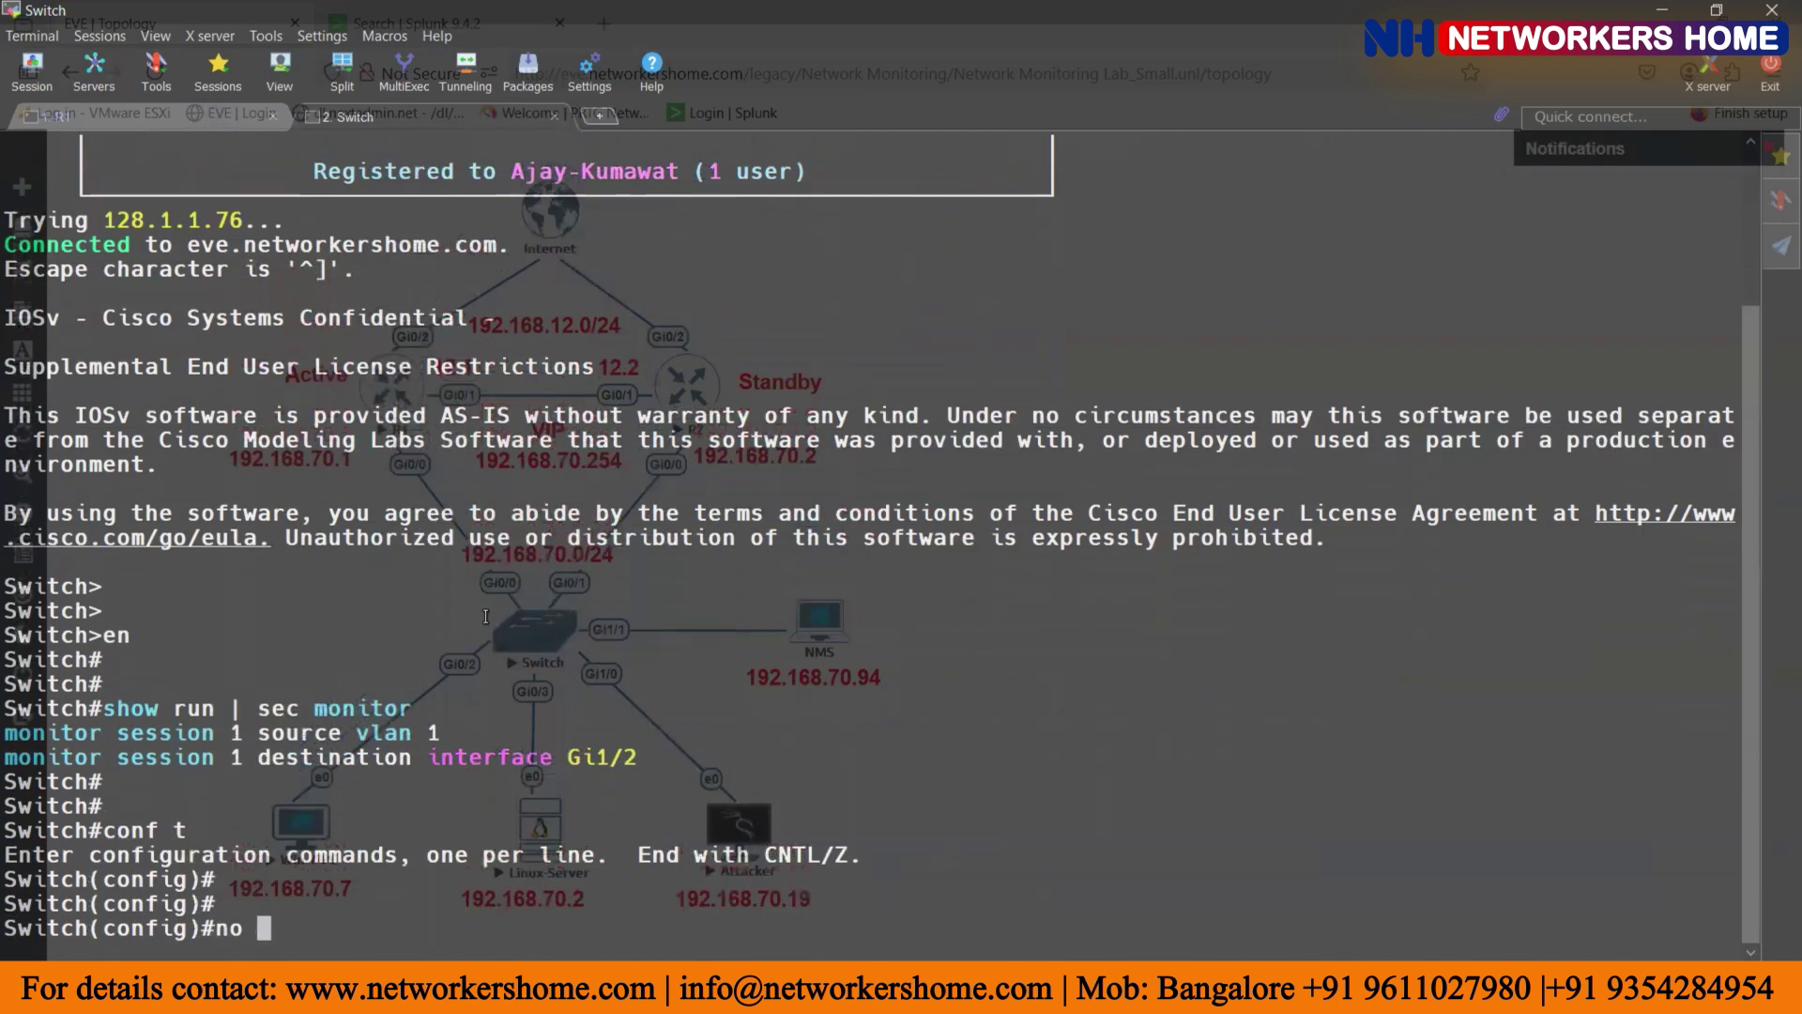
left_click_drag(6, 732, 435, 732)
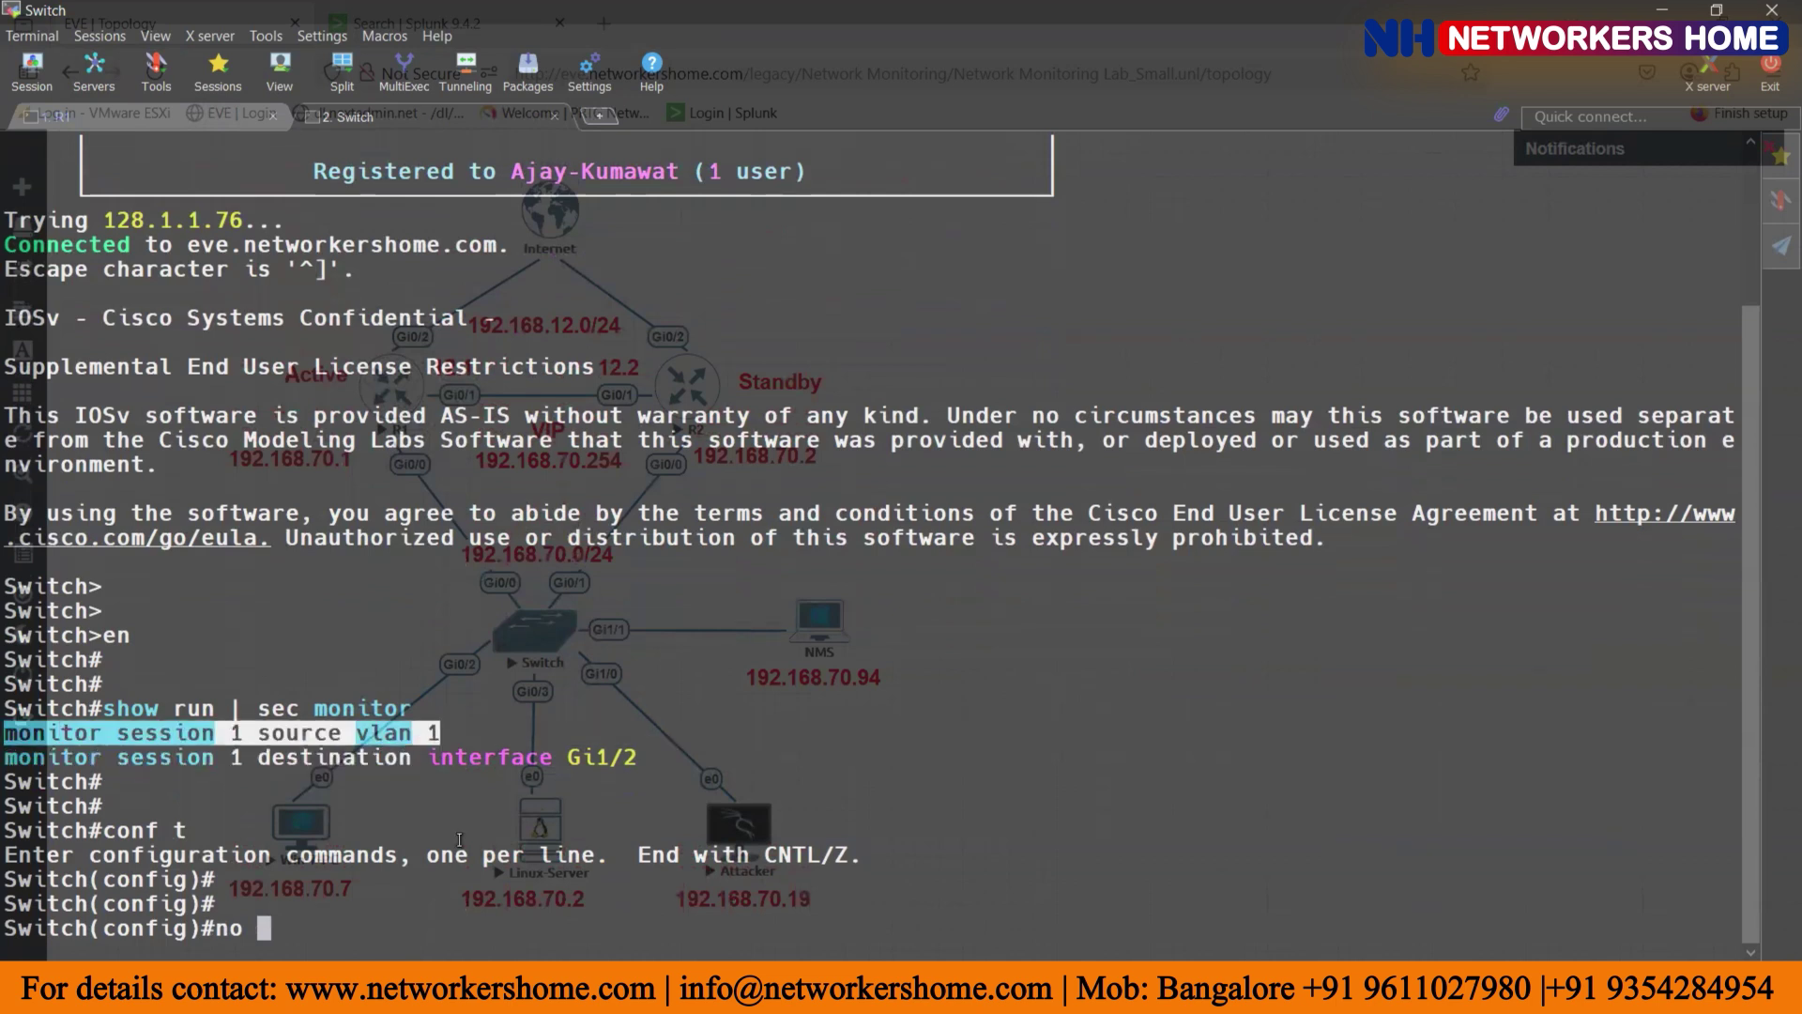
right_click(466, 867)
key("Return")
Remove the 'monitor session 1 destination interface Gi1/2' line so Gi1/2 comes back up.
type("no")
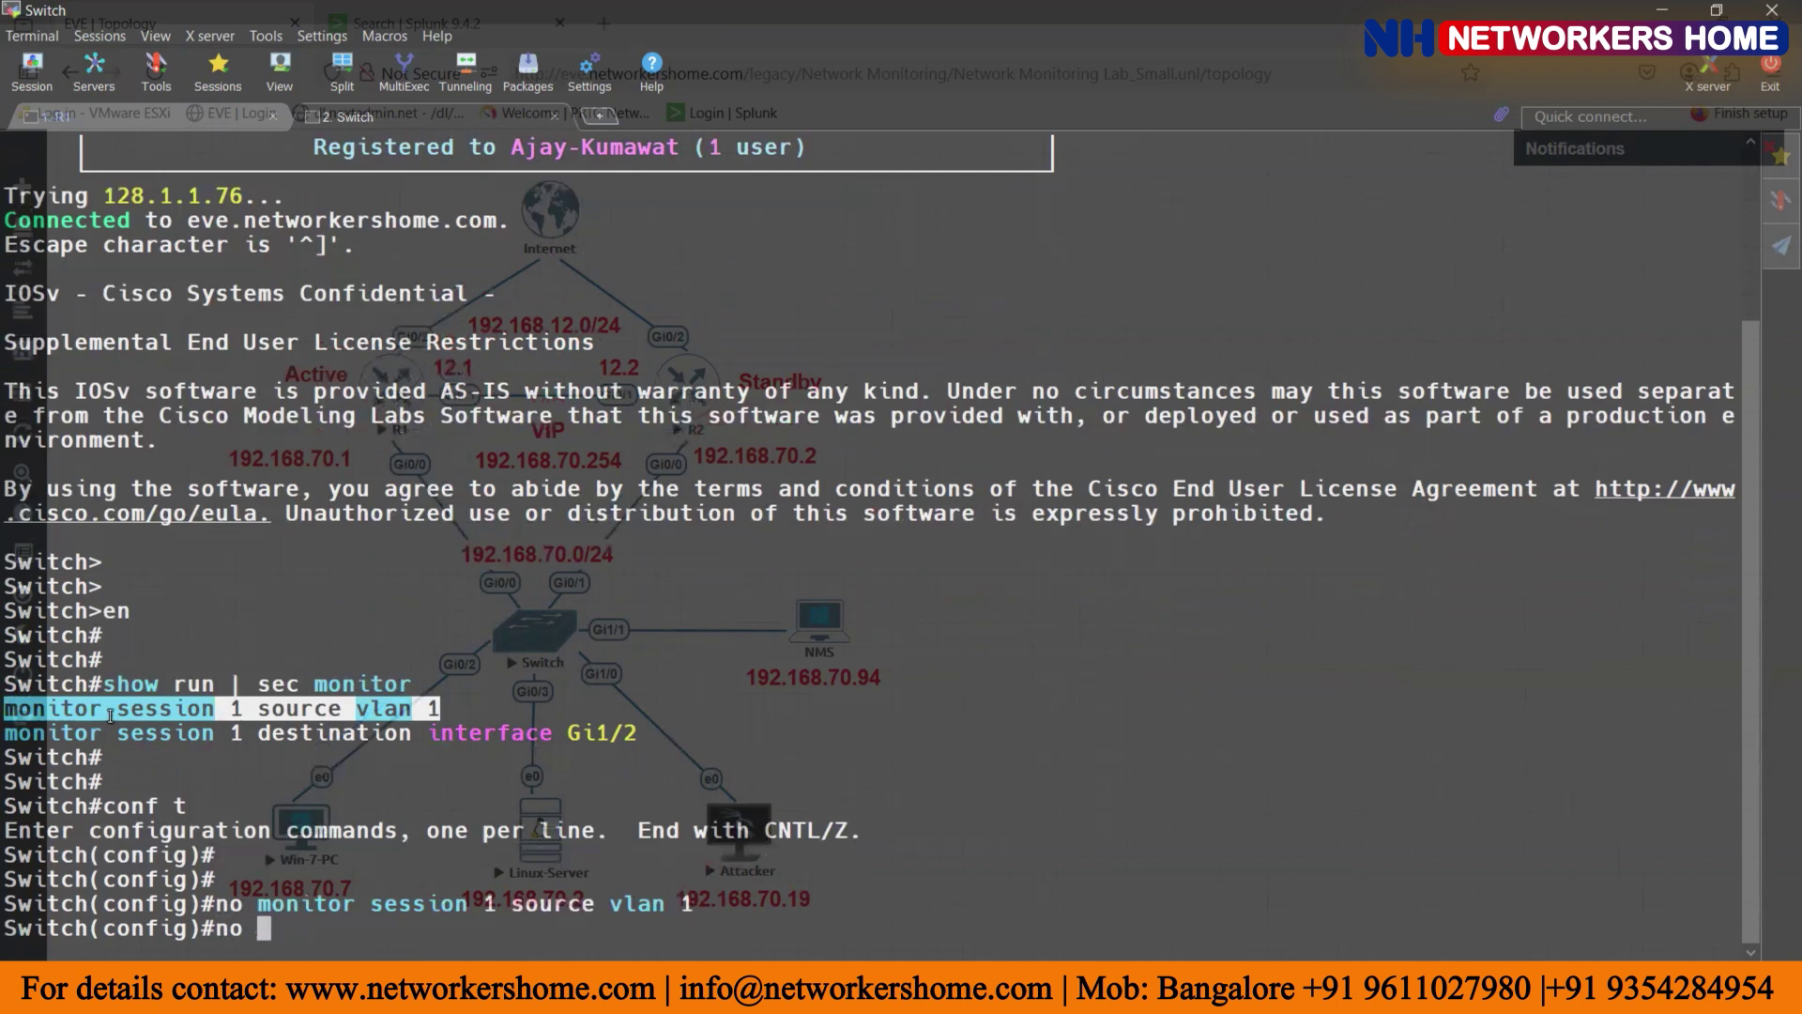
left_click_drag(6, 732, 644, 733)
right_click(772, 862)
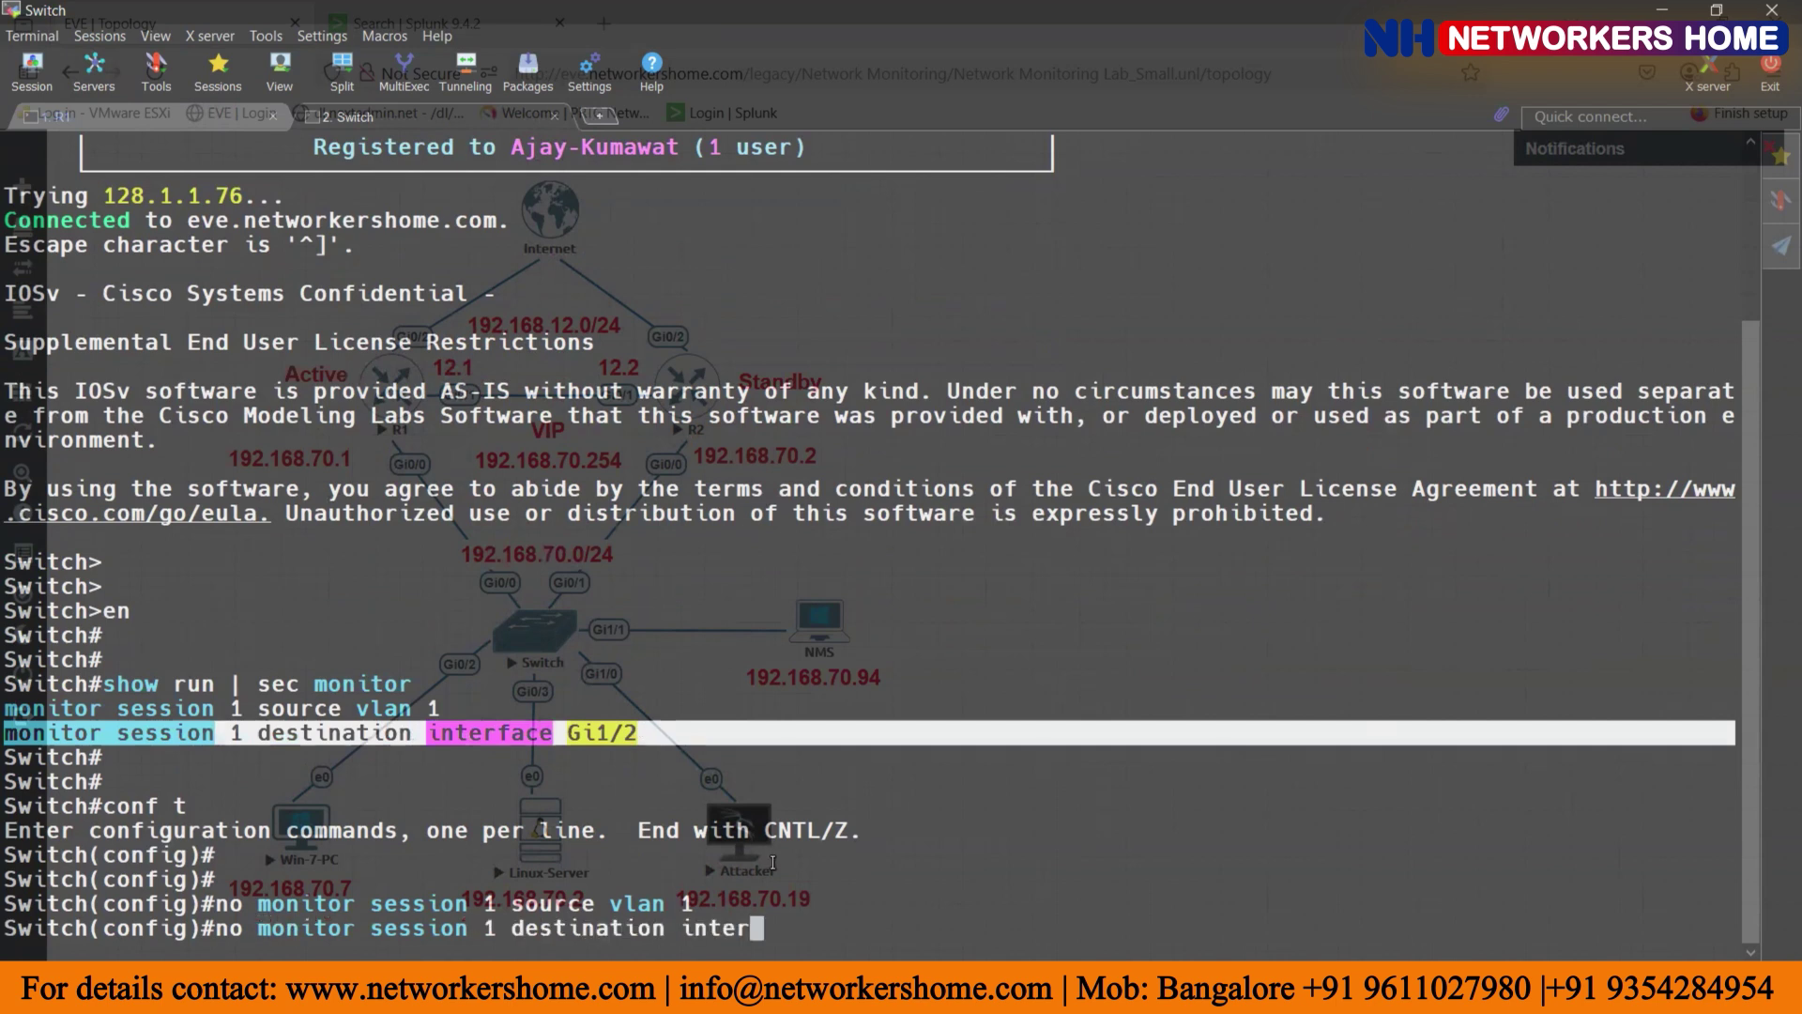
left_click(578, 702)
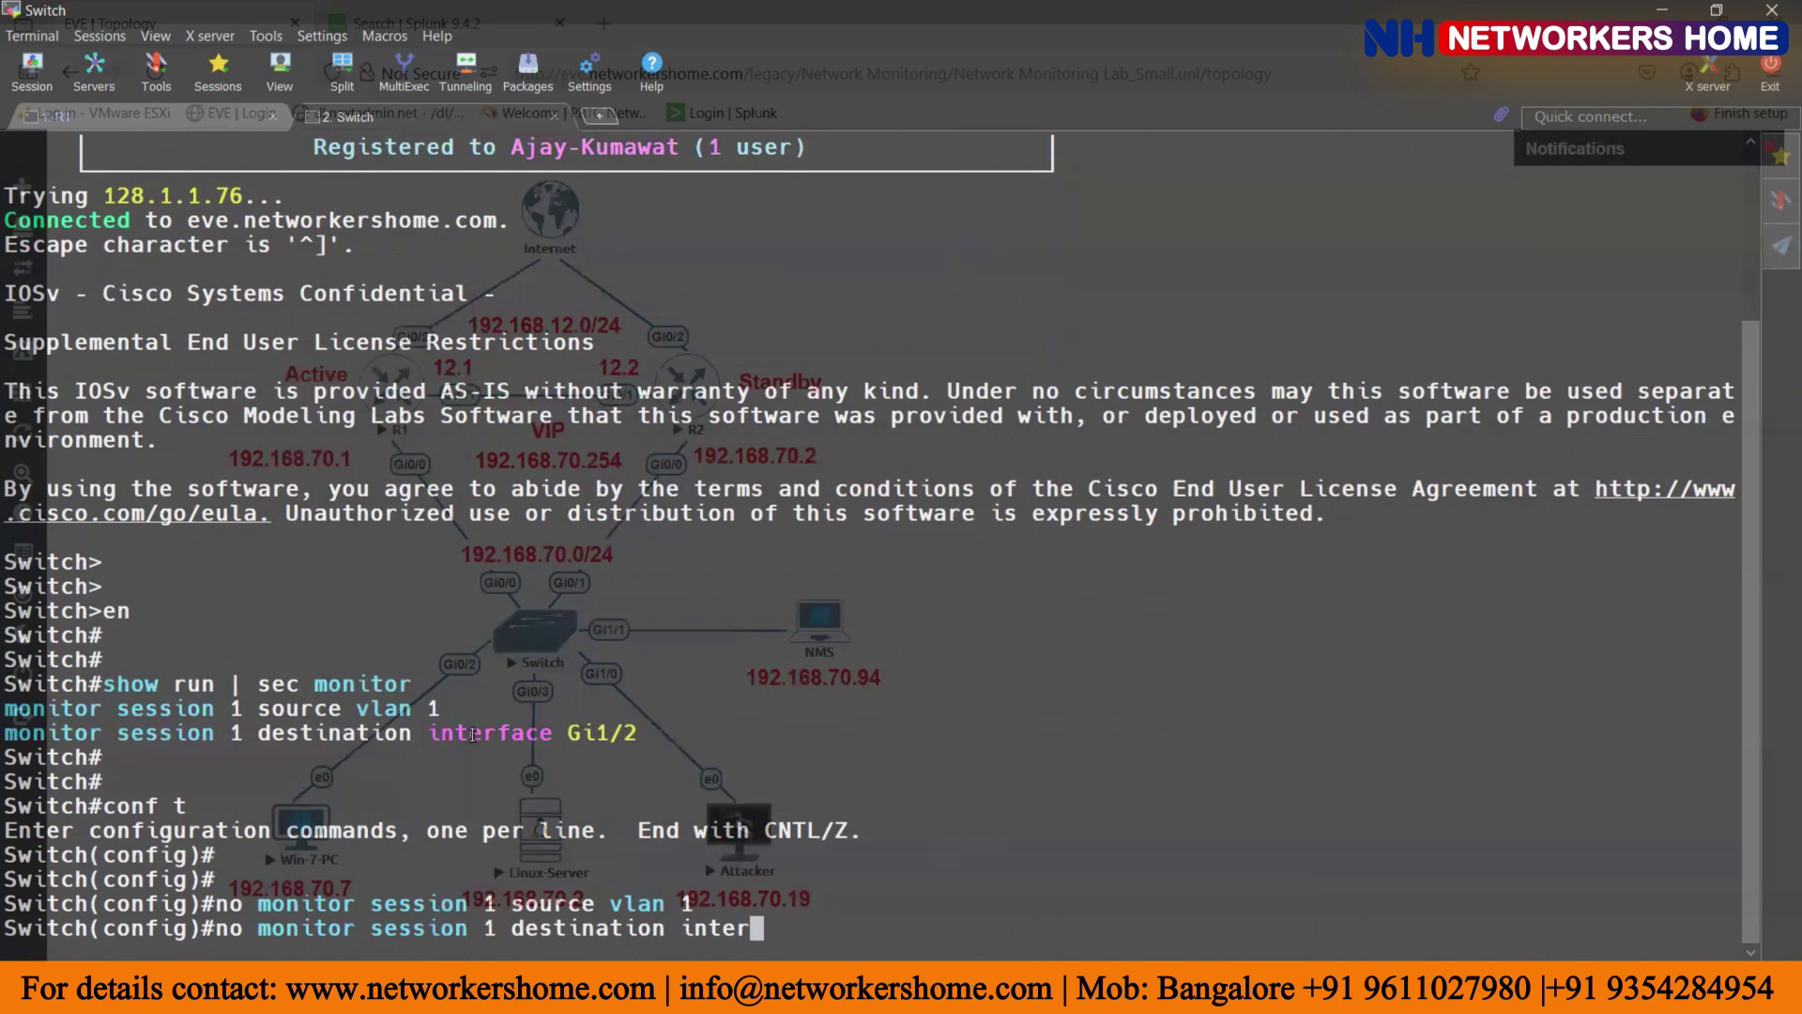
left_click_drag(498, 732, 638, 732)
key("cmd+c")
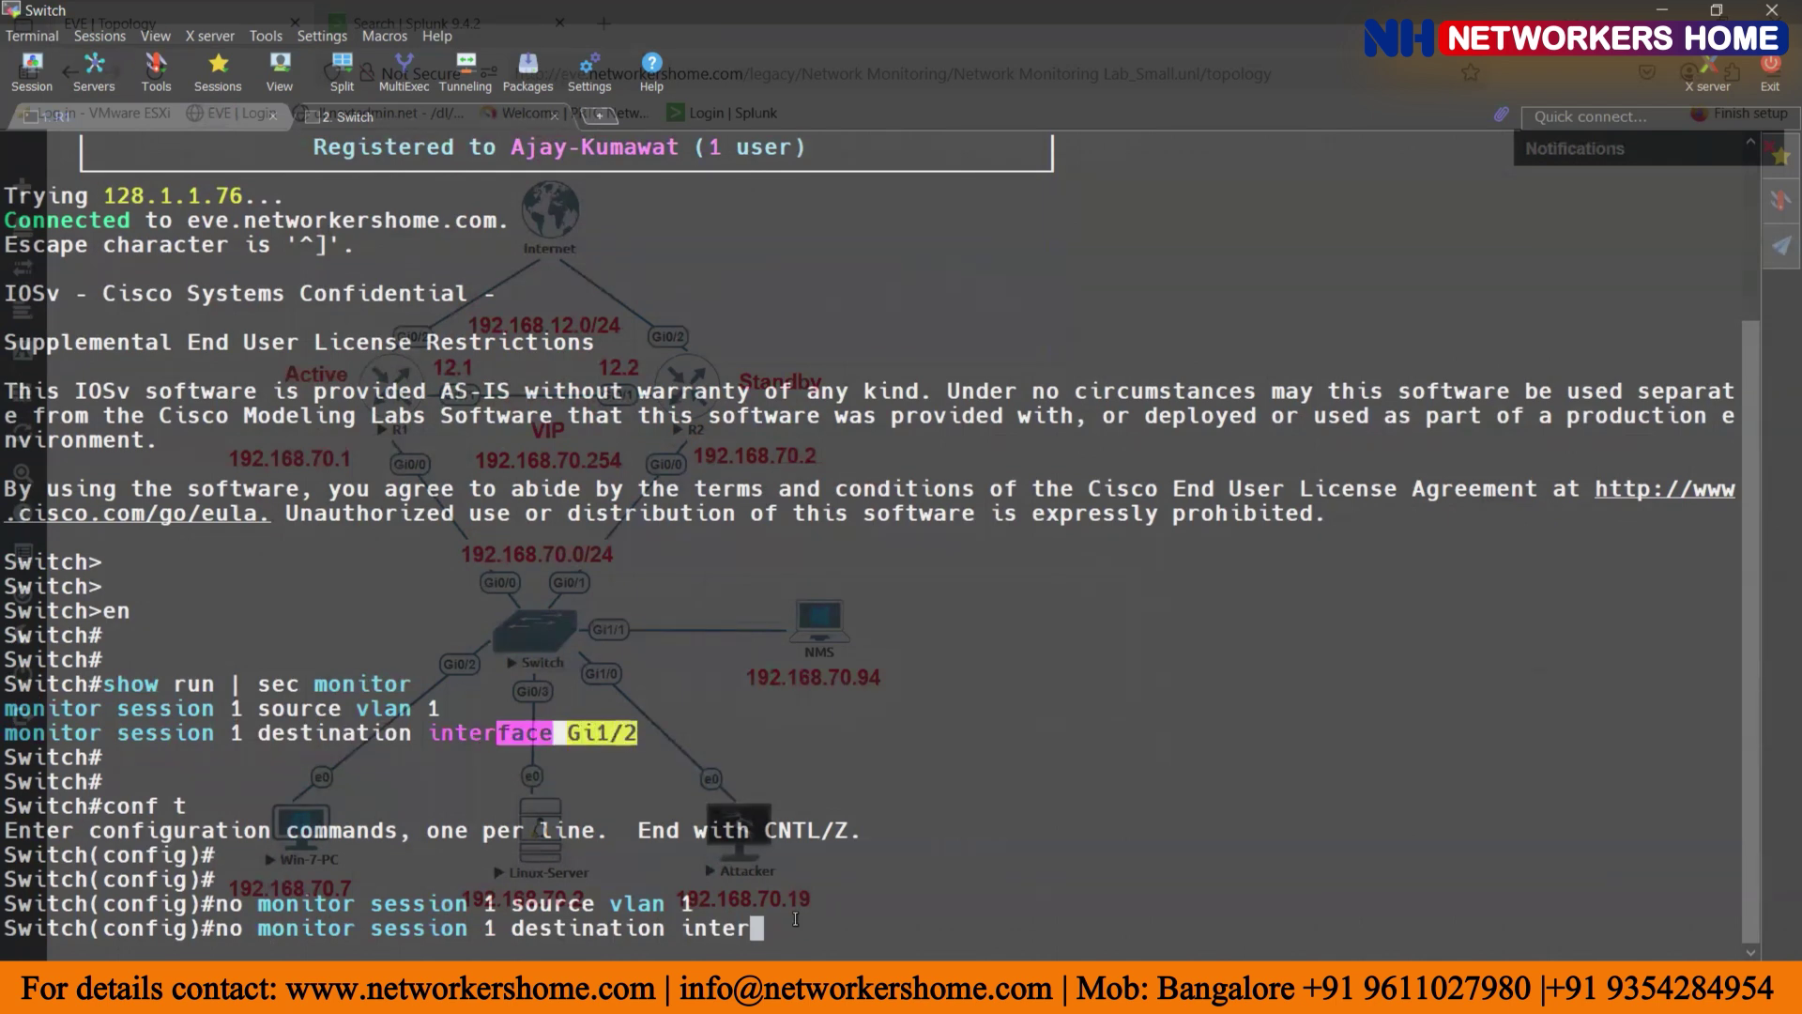
left_click(833, 936)
right_click(833, 936)
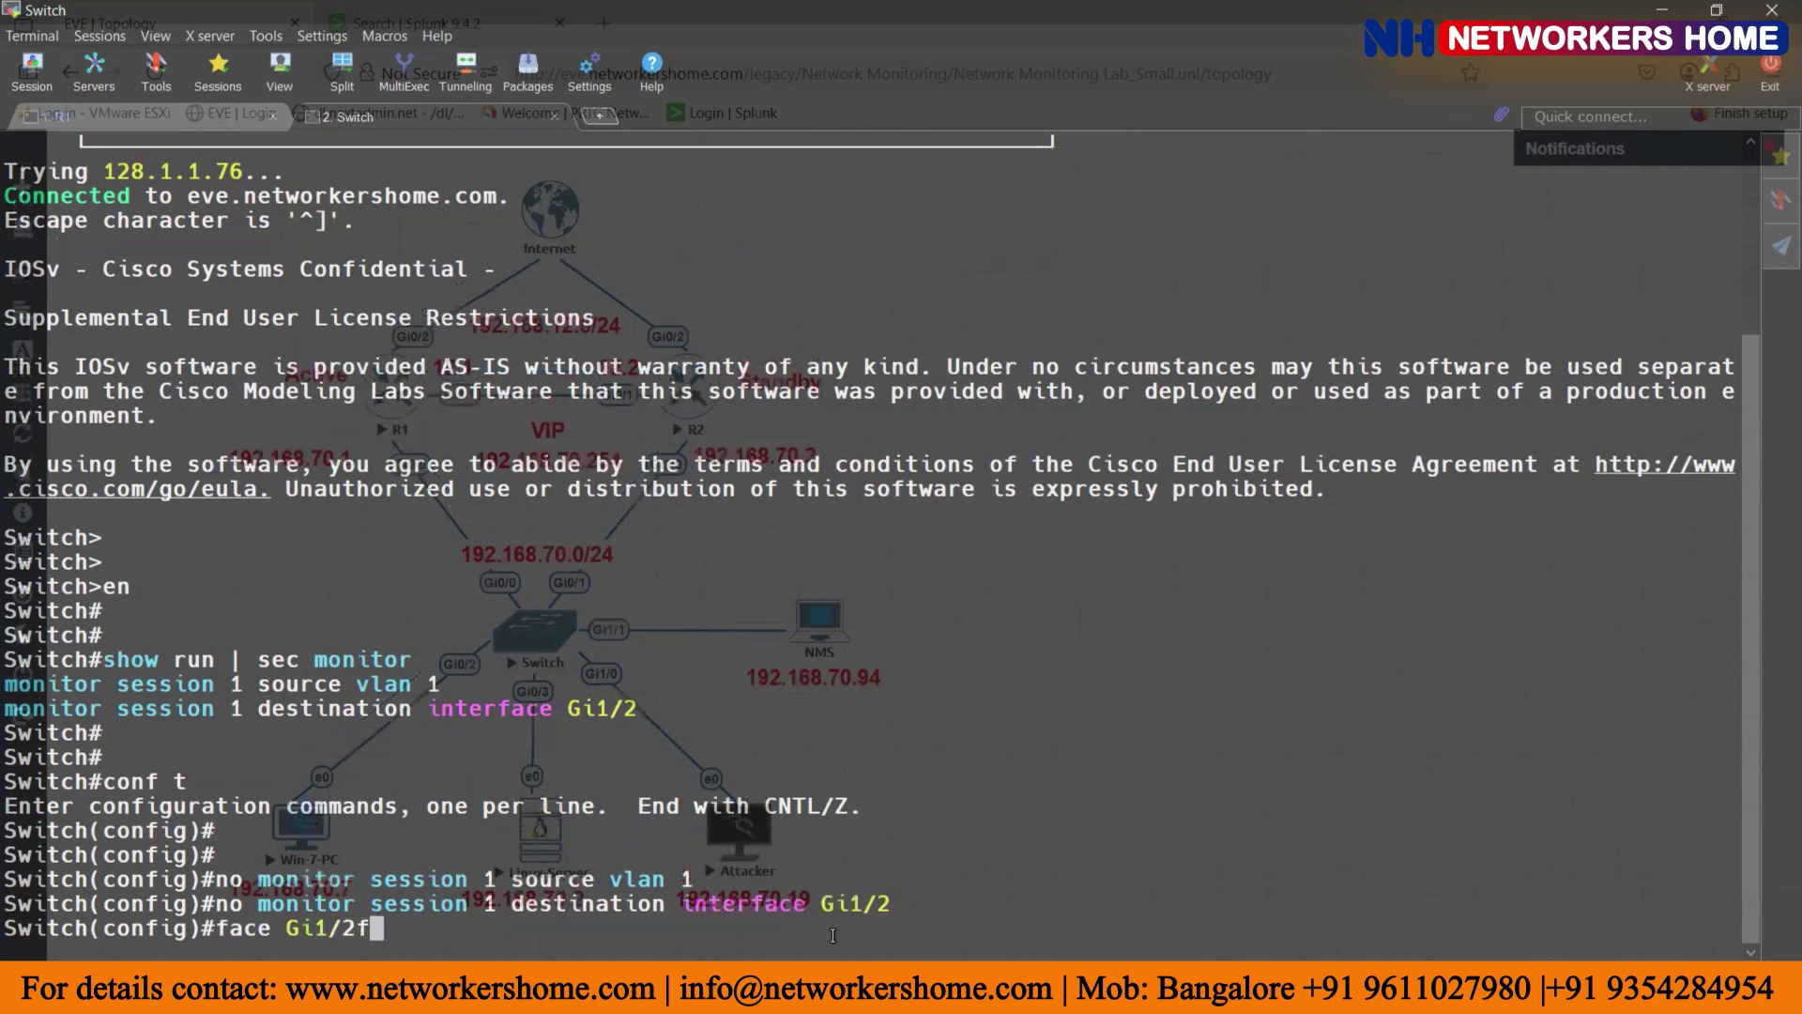
key("BackSpace")
key("BackSpace")
key("BackSpace")
key("BackSpace")
key("BackSpace")
key("BackSpace")
key("BackSpace")
key("BackSpace")
key("BackSpace")
key("BackSpace")
key("BackSpace")
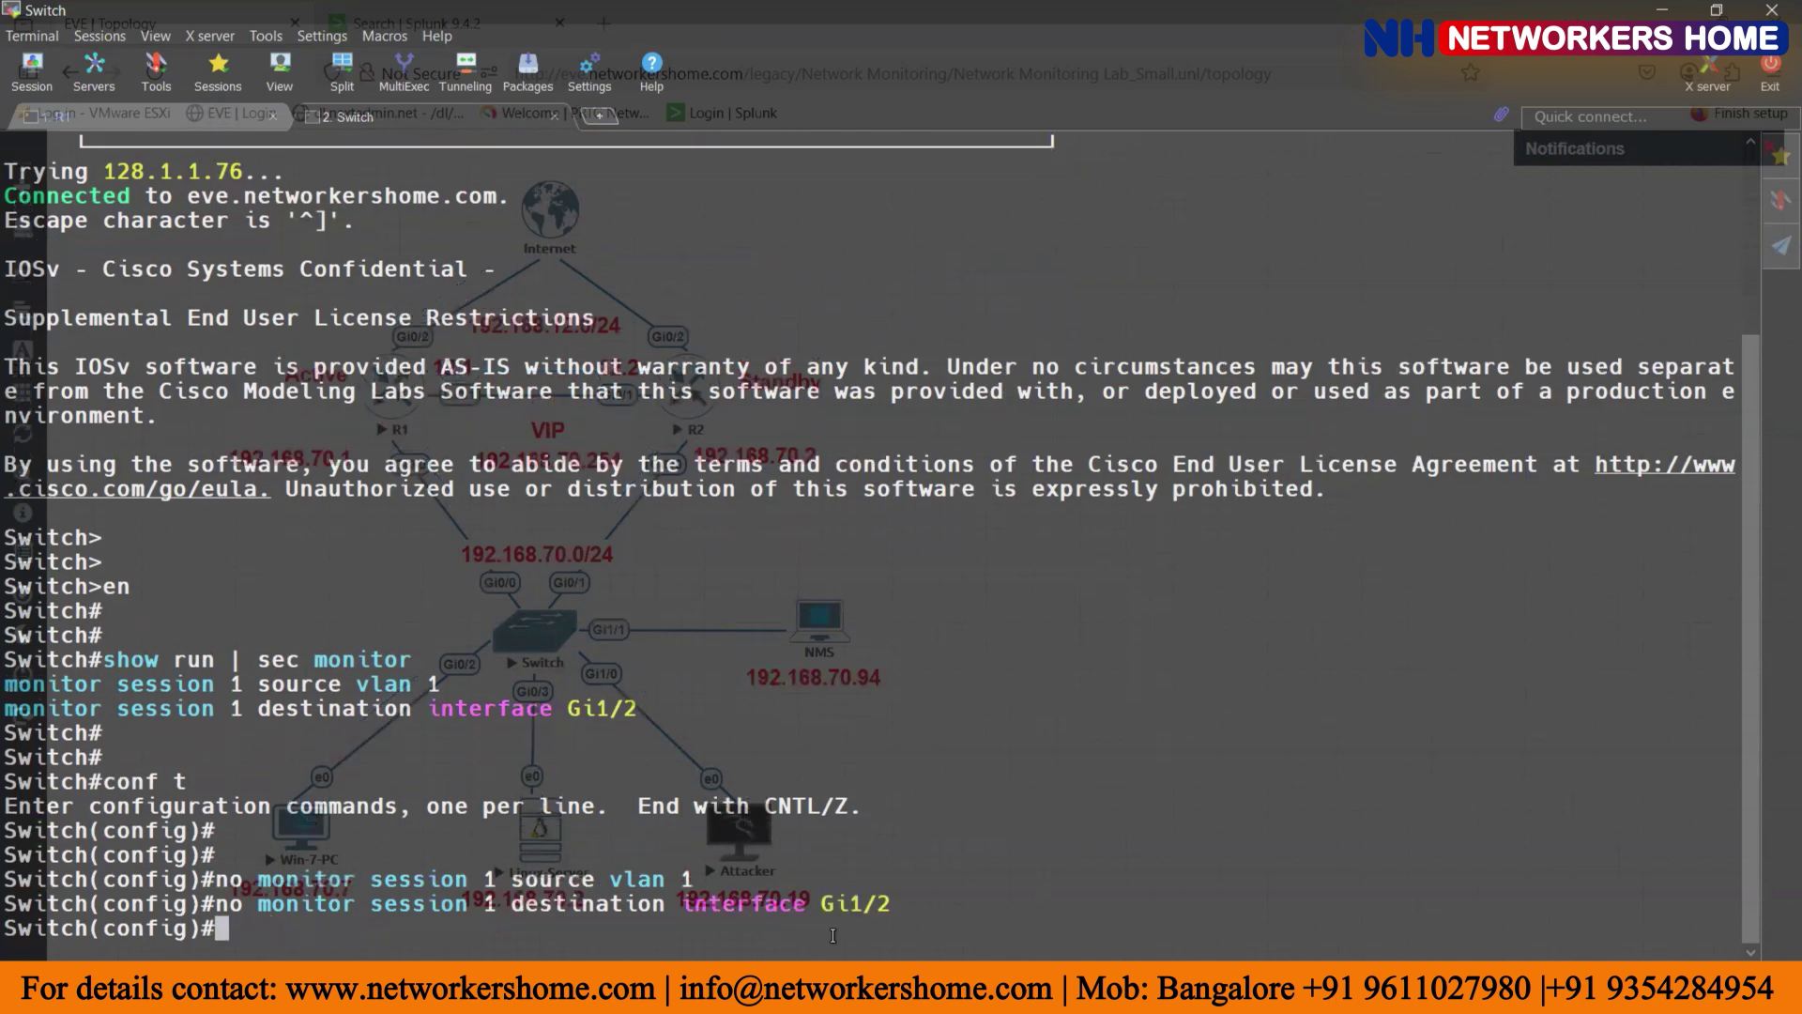
key("Return")
key("Return")
key("Return")
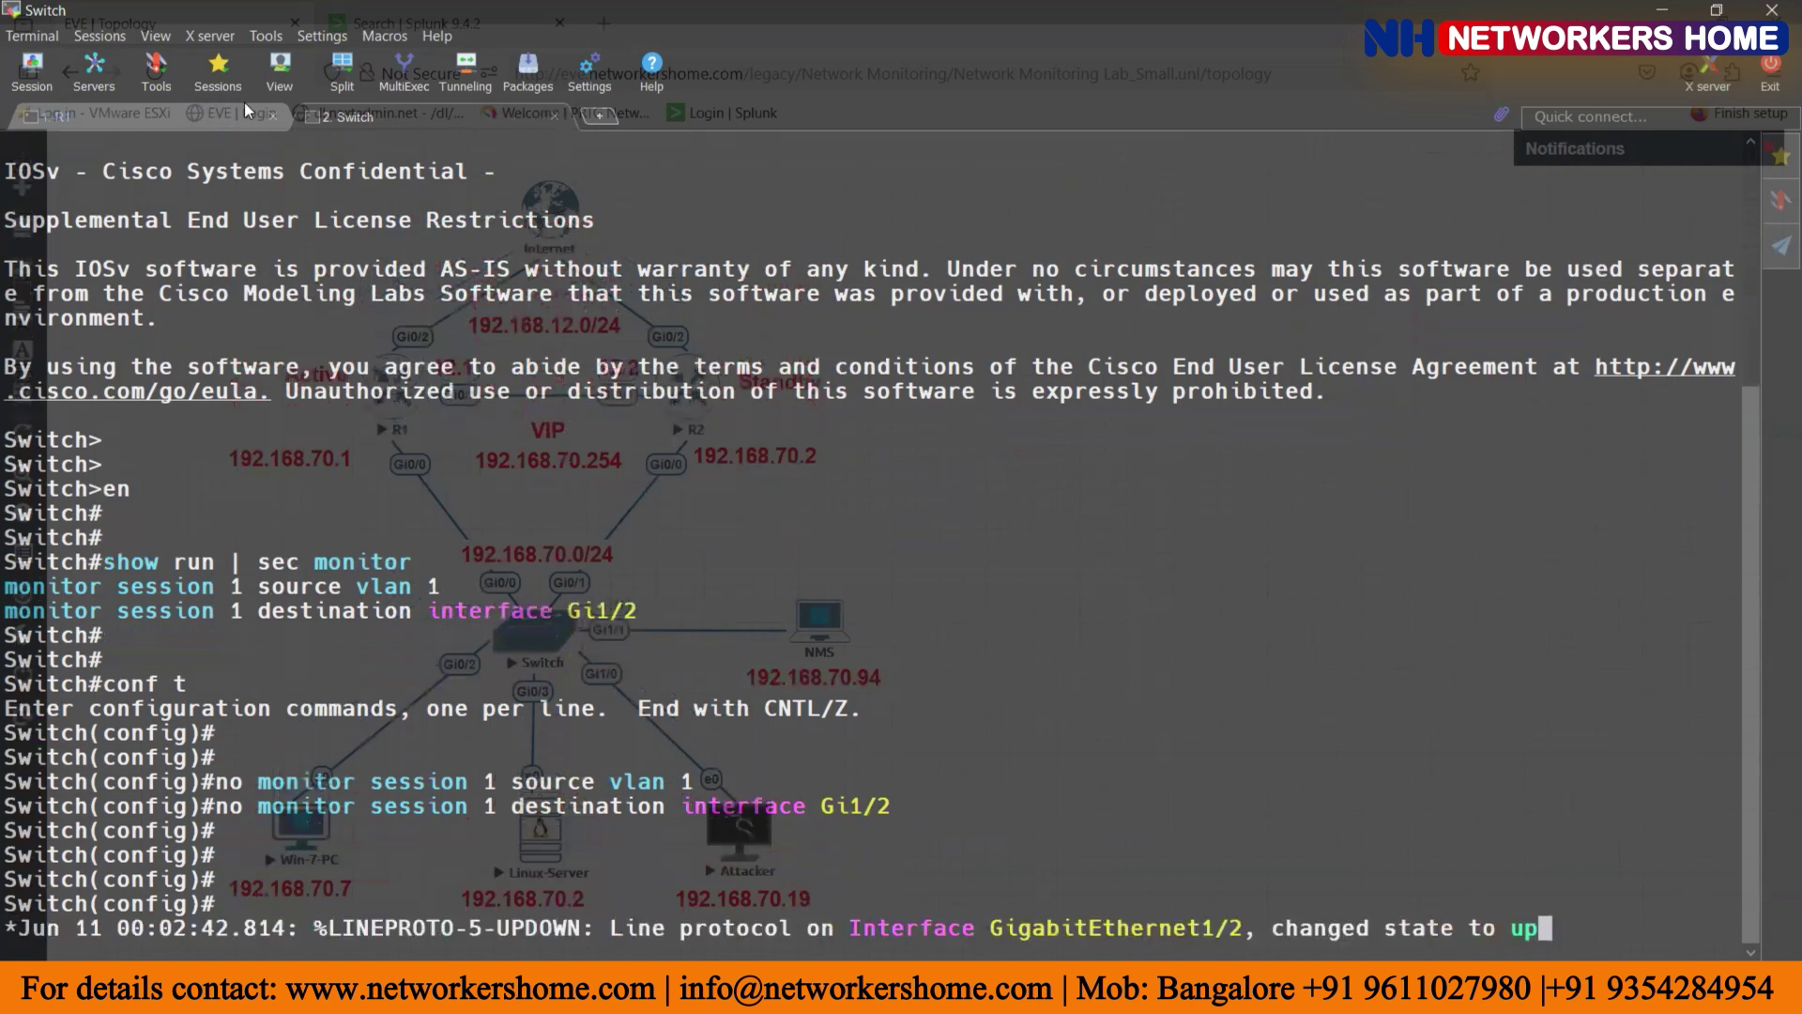
left_click(165, 106)
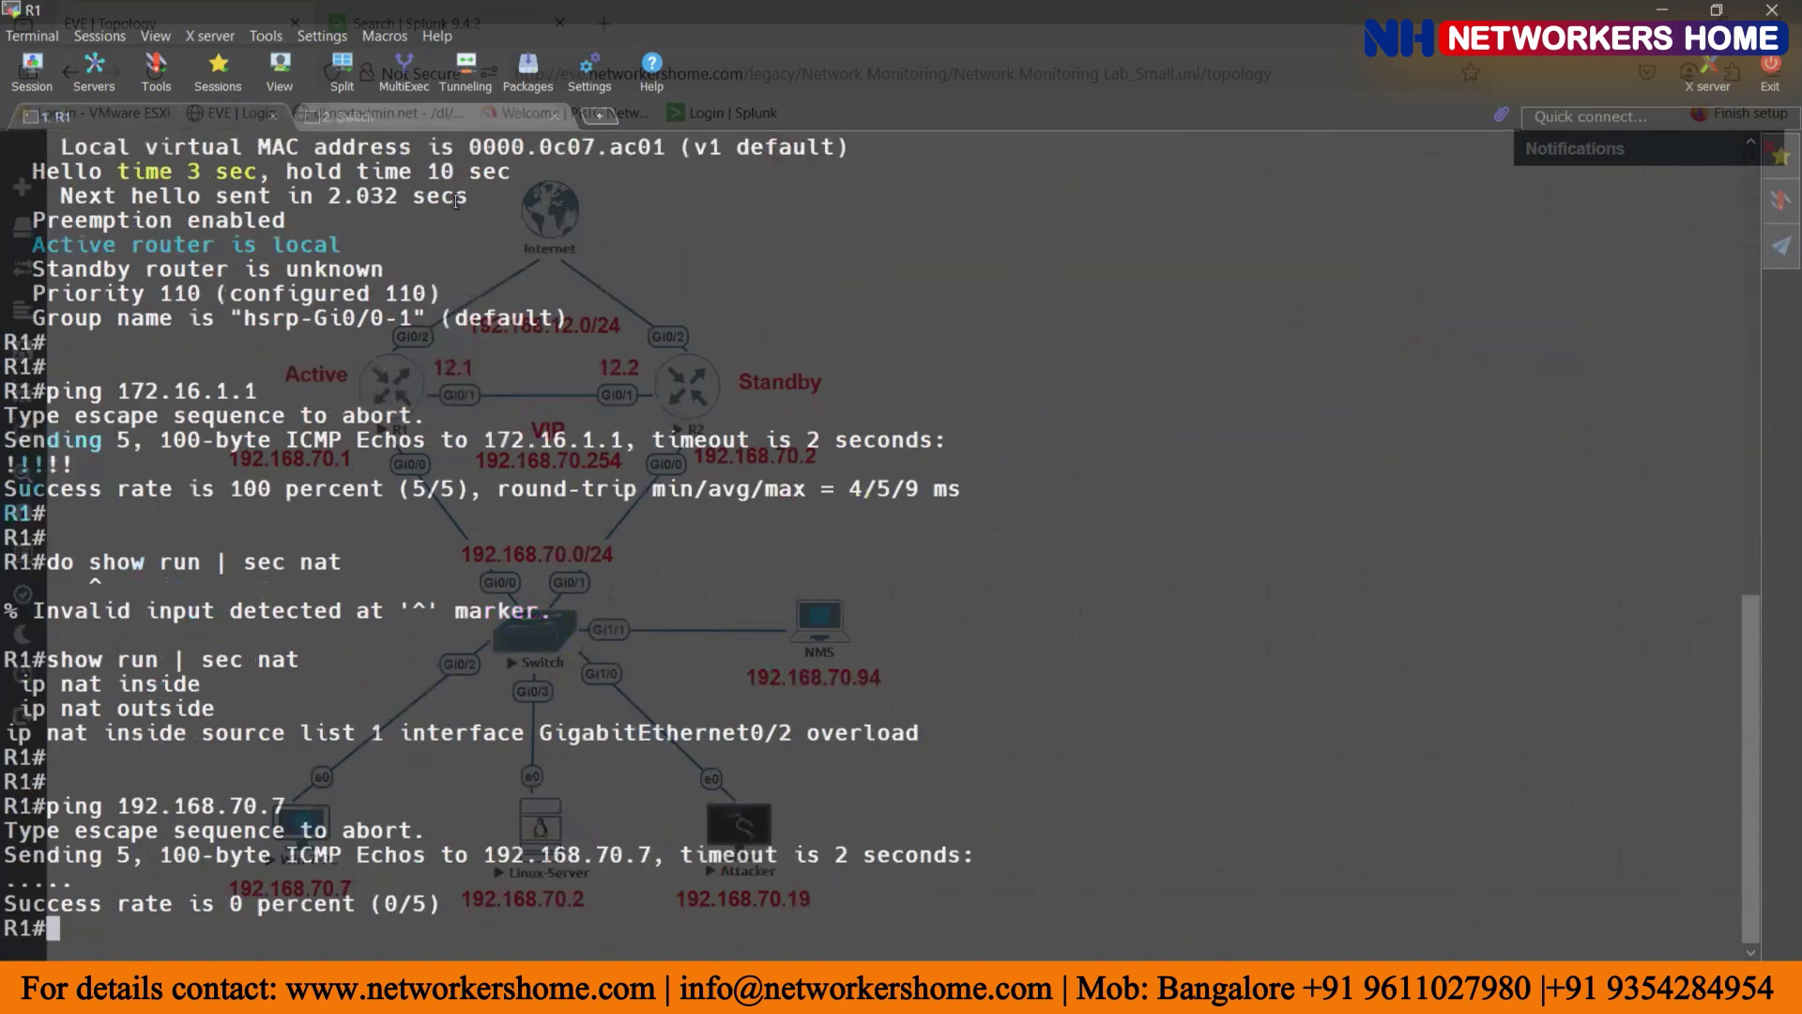
Rerun the 192.168.70.7 ping from R1 (still 0/5), then bring up the Win-7-PC window.
left_click(446, 114)
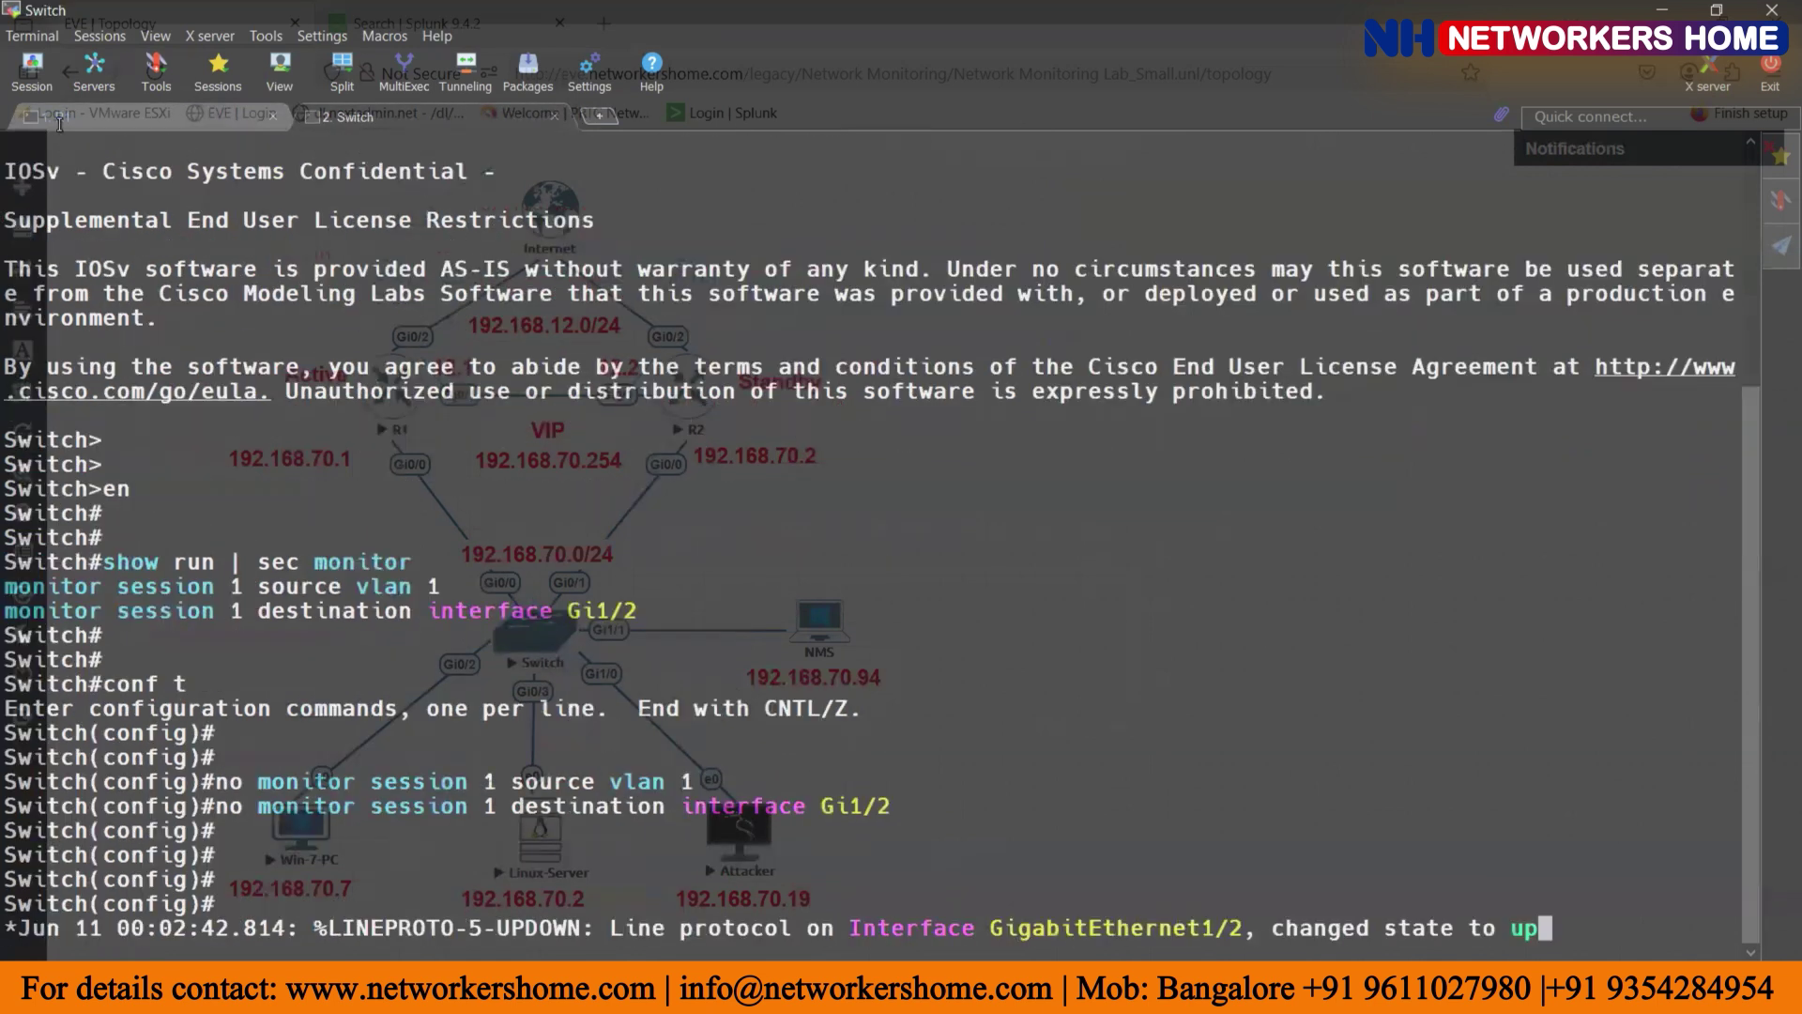
left_click(75, 120)
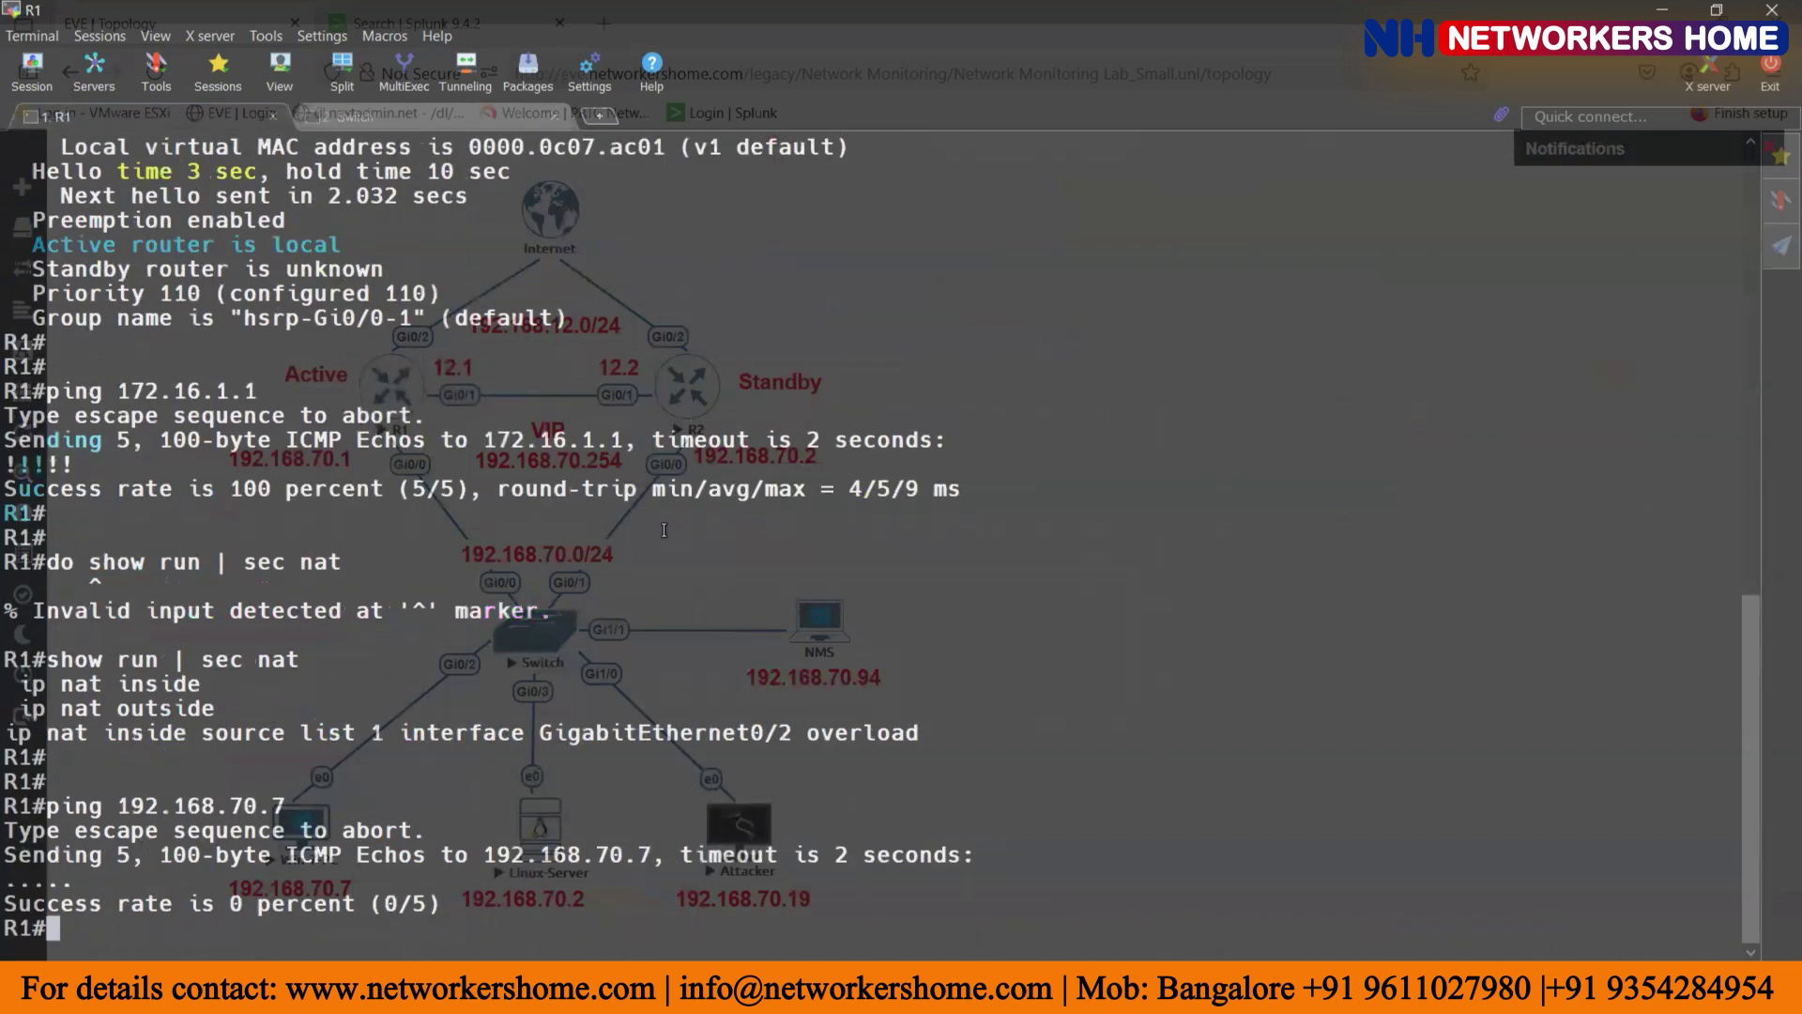
key("Return")
key("Return")
key("Return")
key("Up")
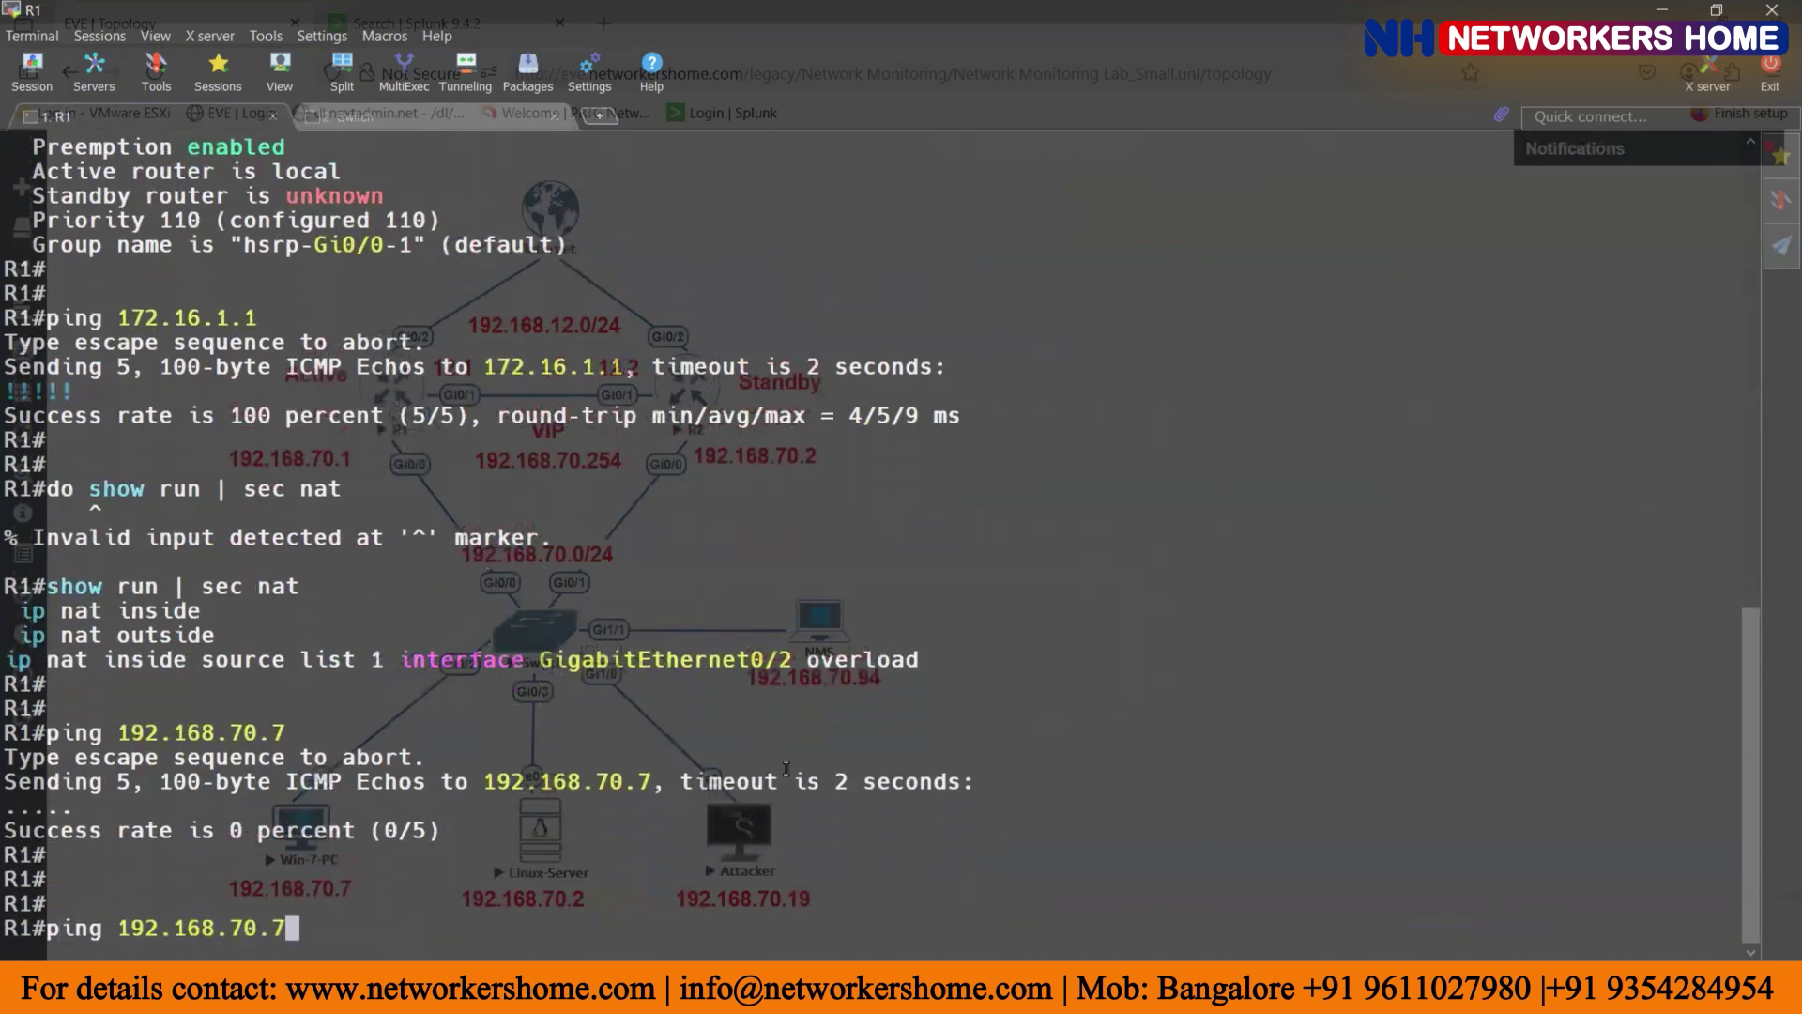
key("Return")
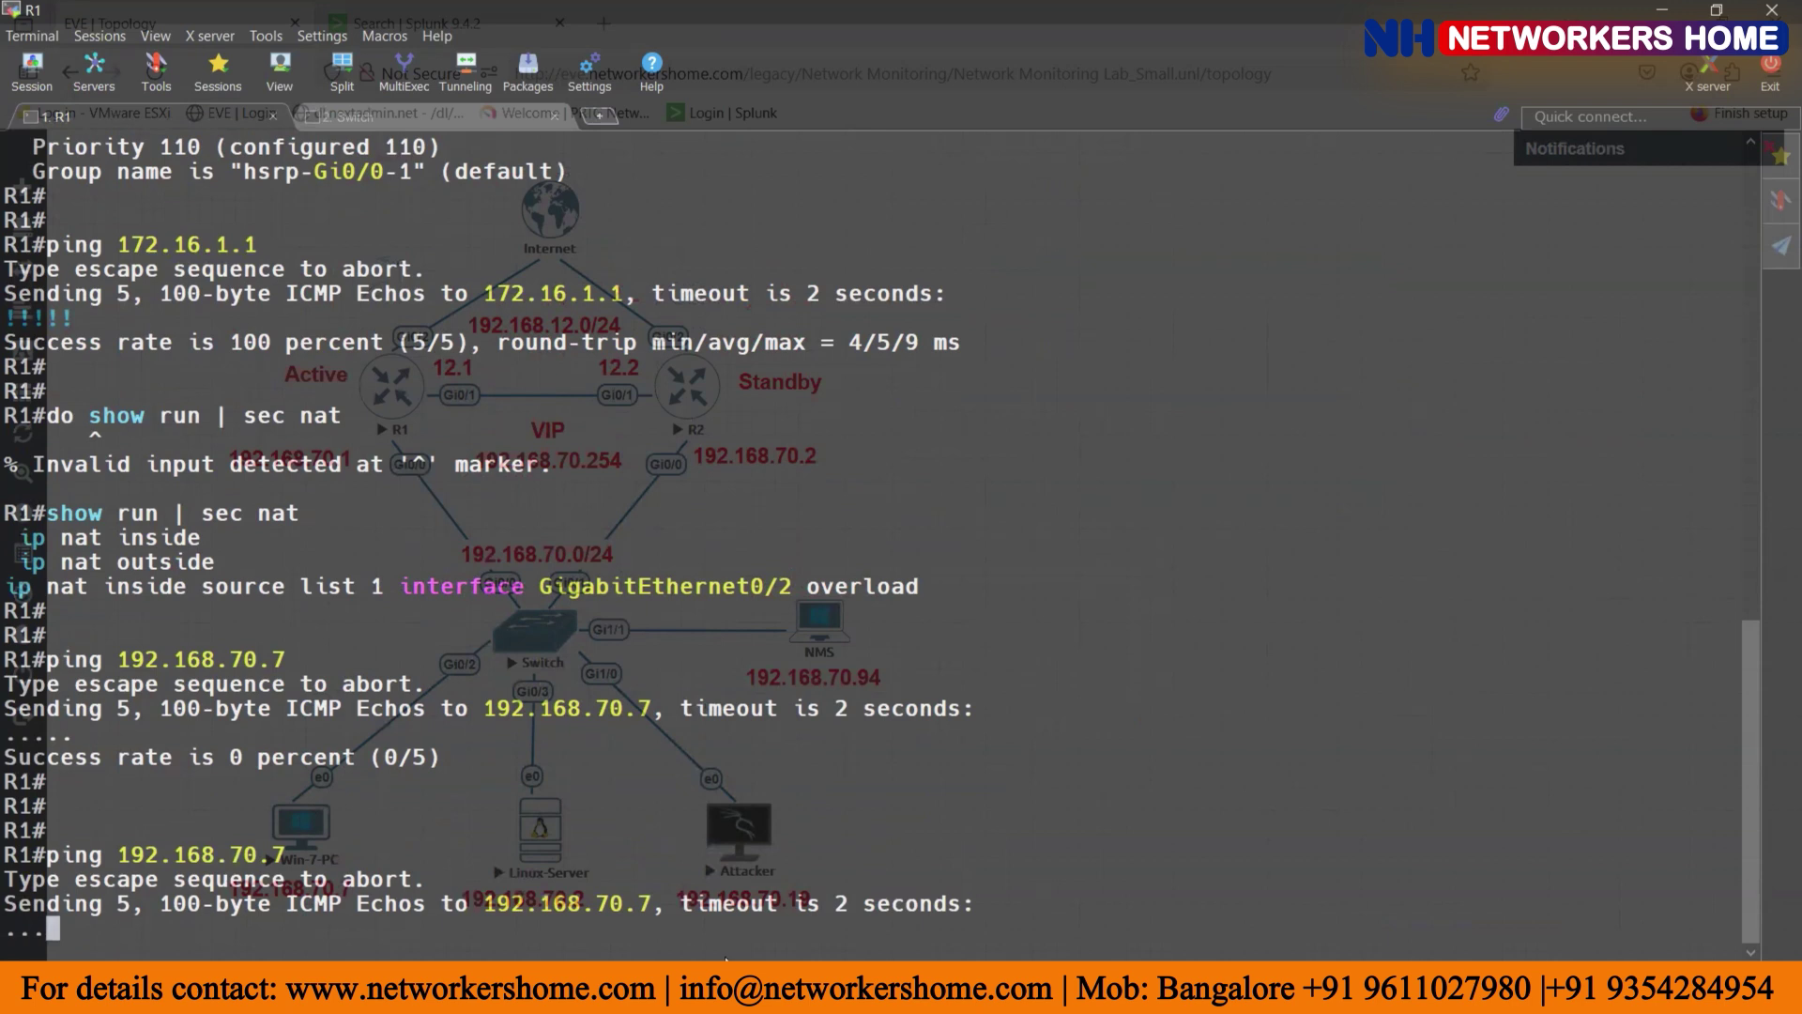
key("alt+Tab")
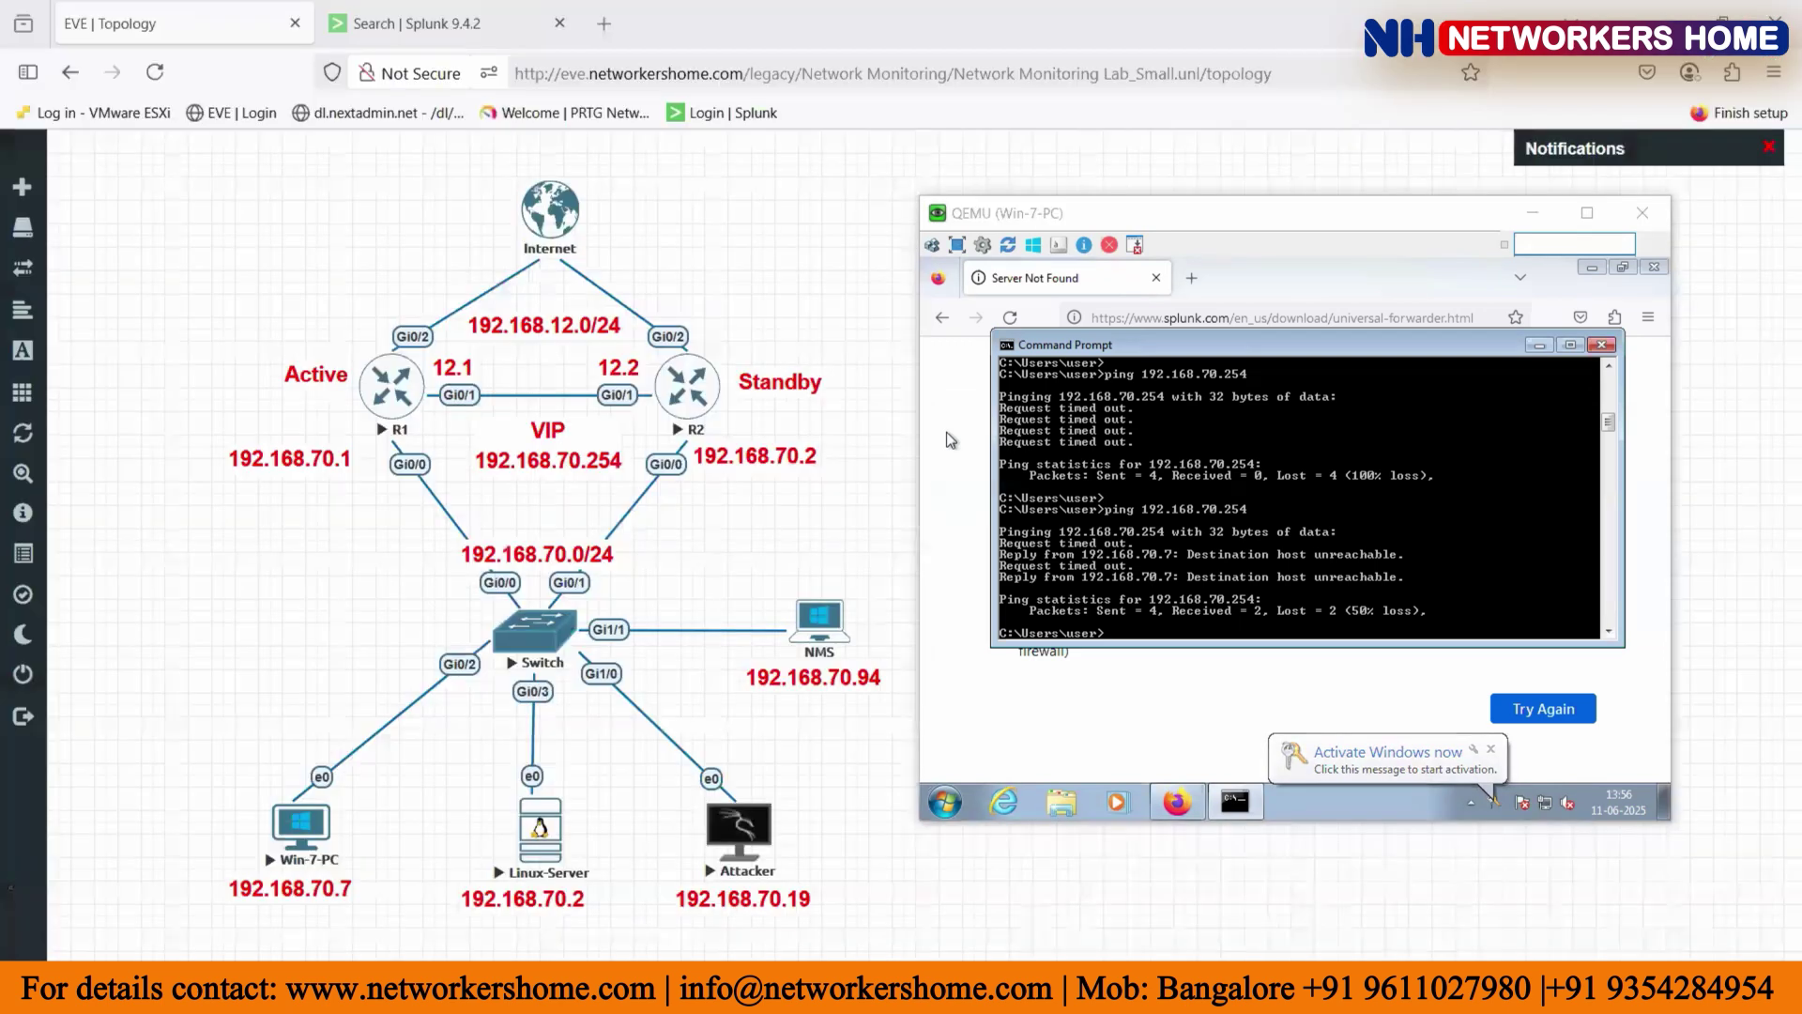
left_click(1294, 567)
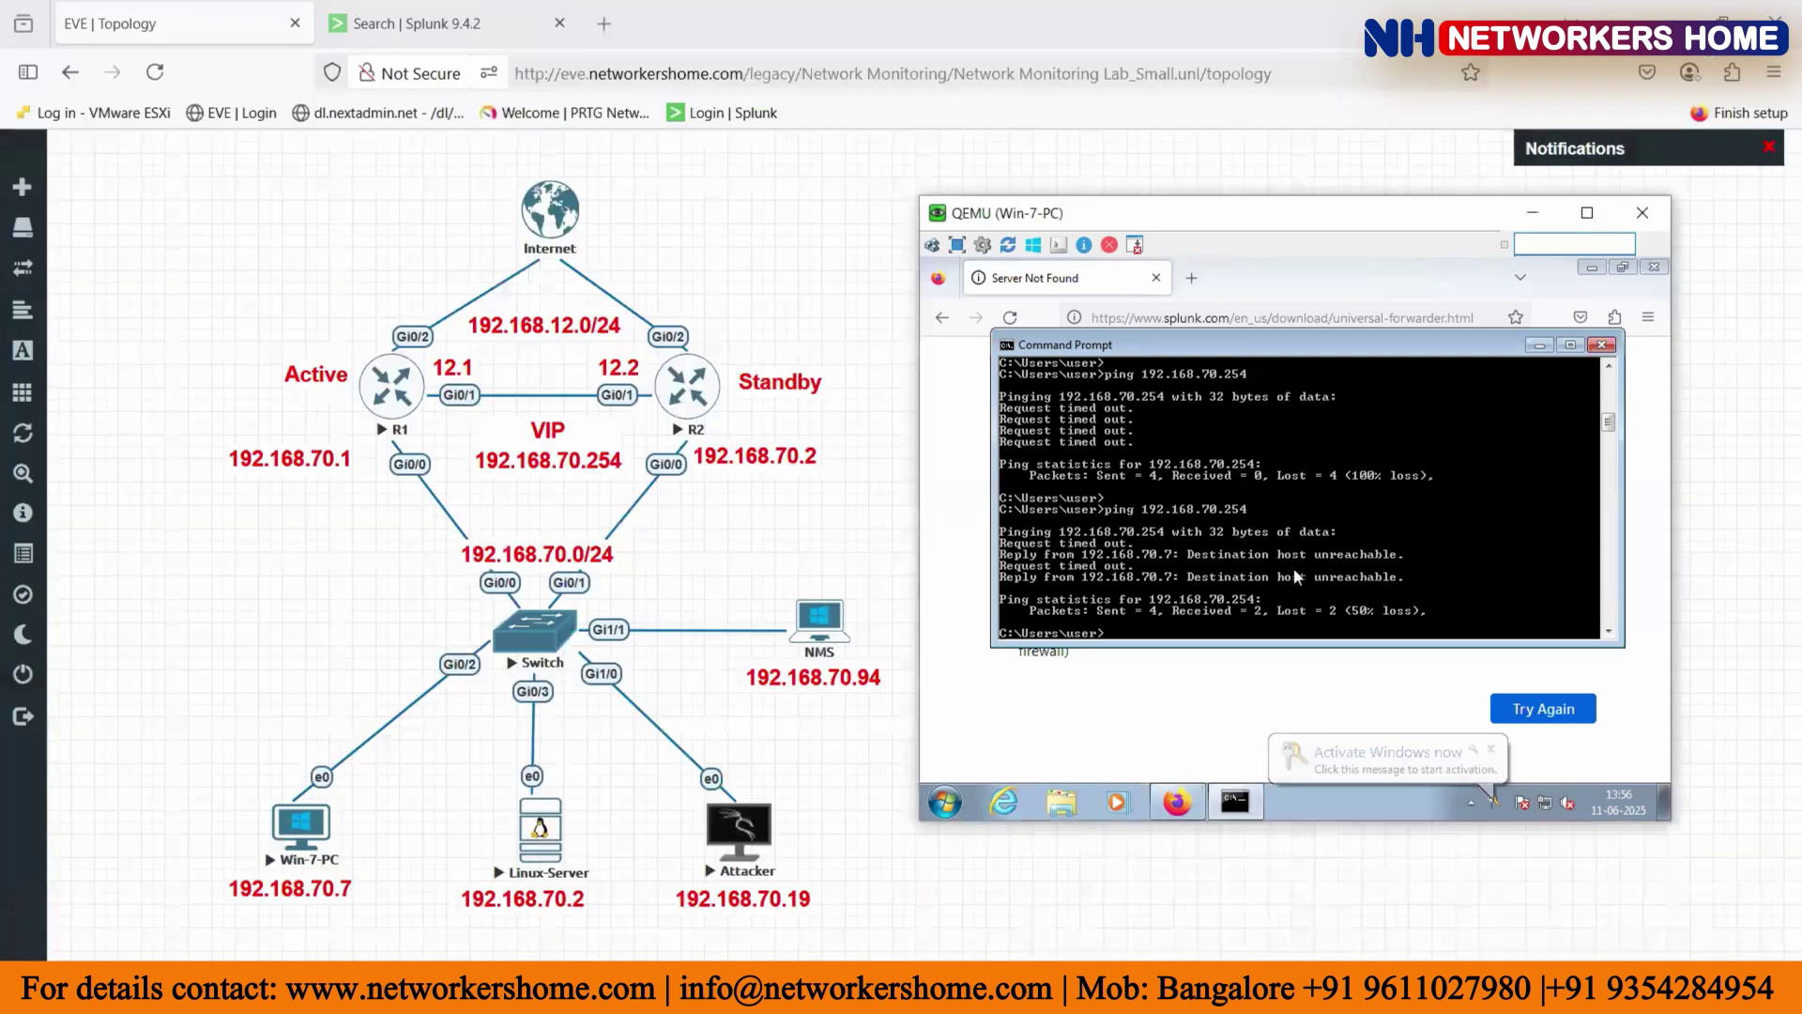
Rerun the 192.168.70.254 ping from Win-7, then reload the Splunk Universal Forwarder 9.4.3 page in Firefox.
key("Up")
key("Return")
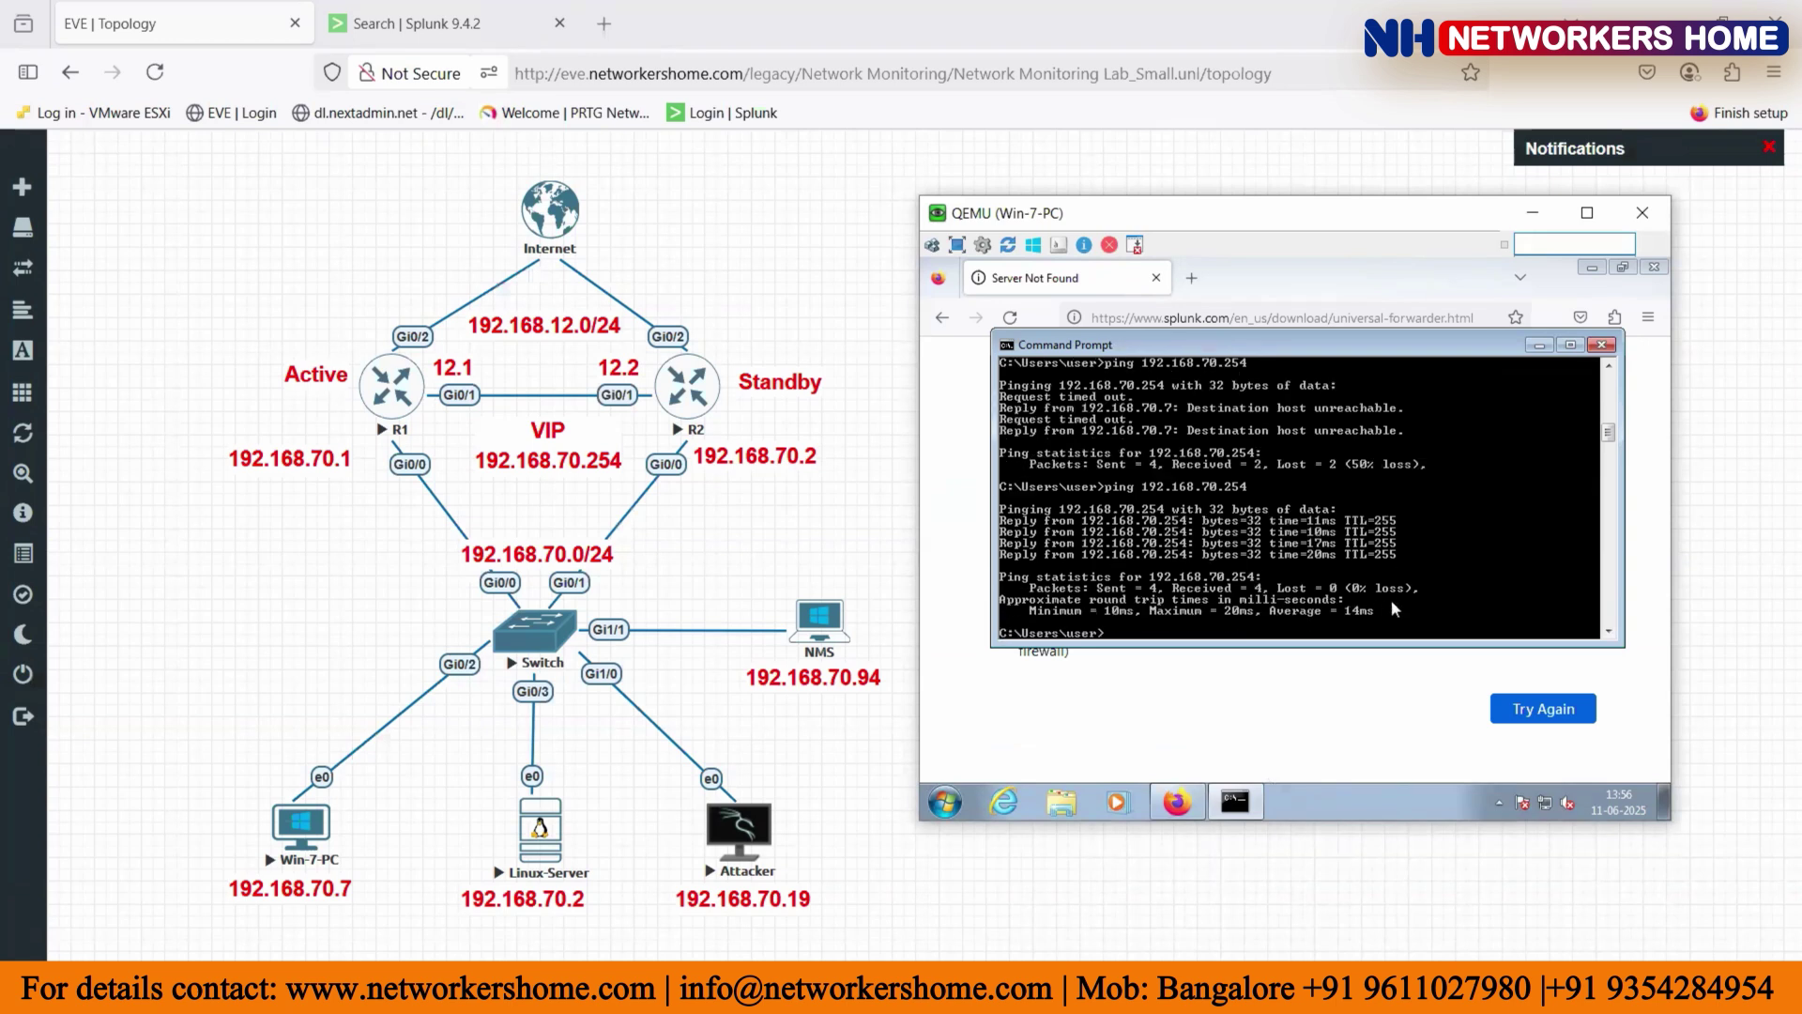
left_click(1540, 345)
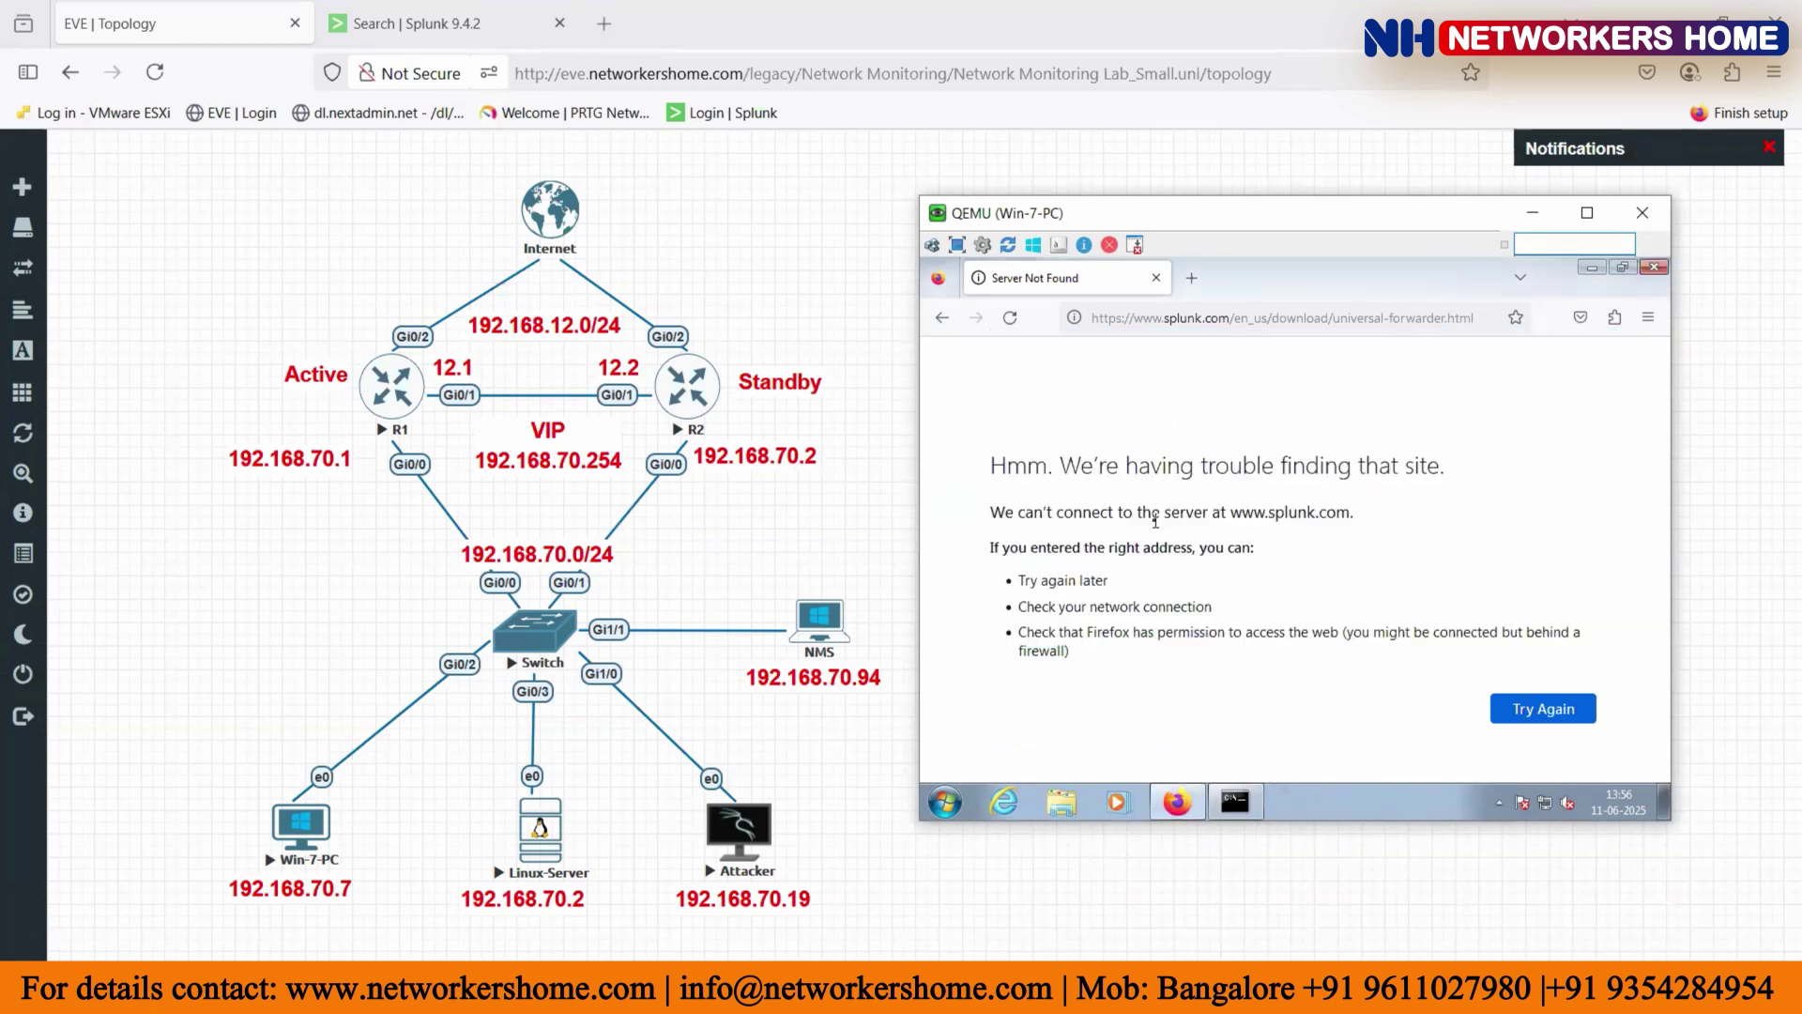
left_click(1503, 705)
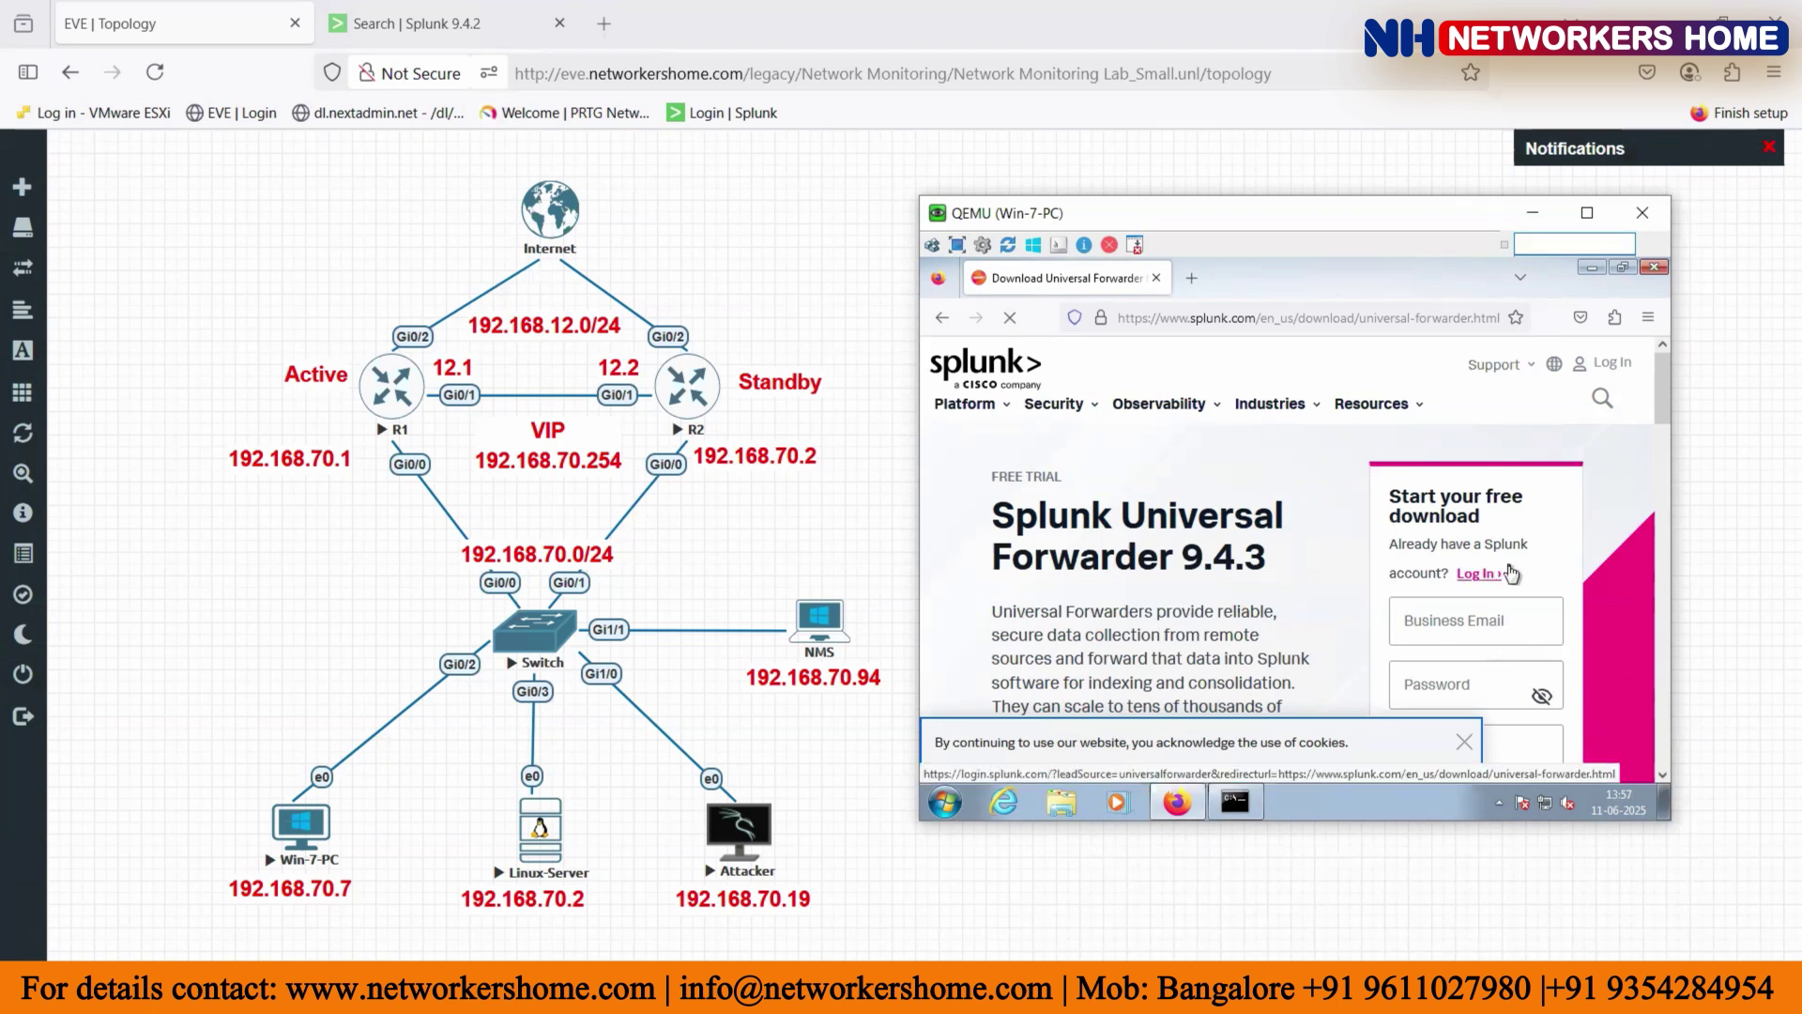
left_click(1059, 807)
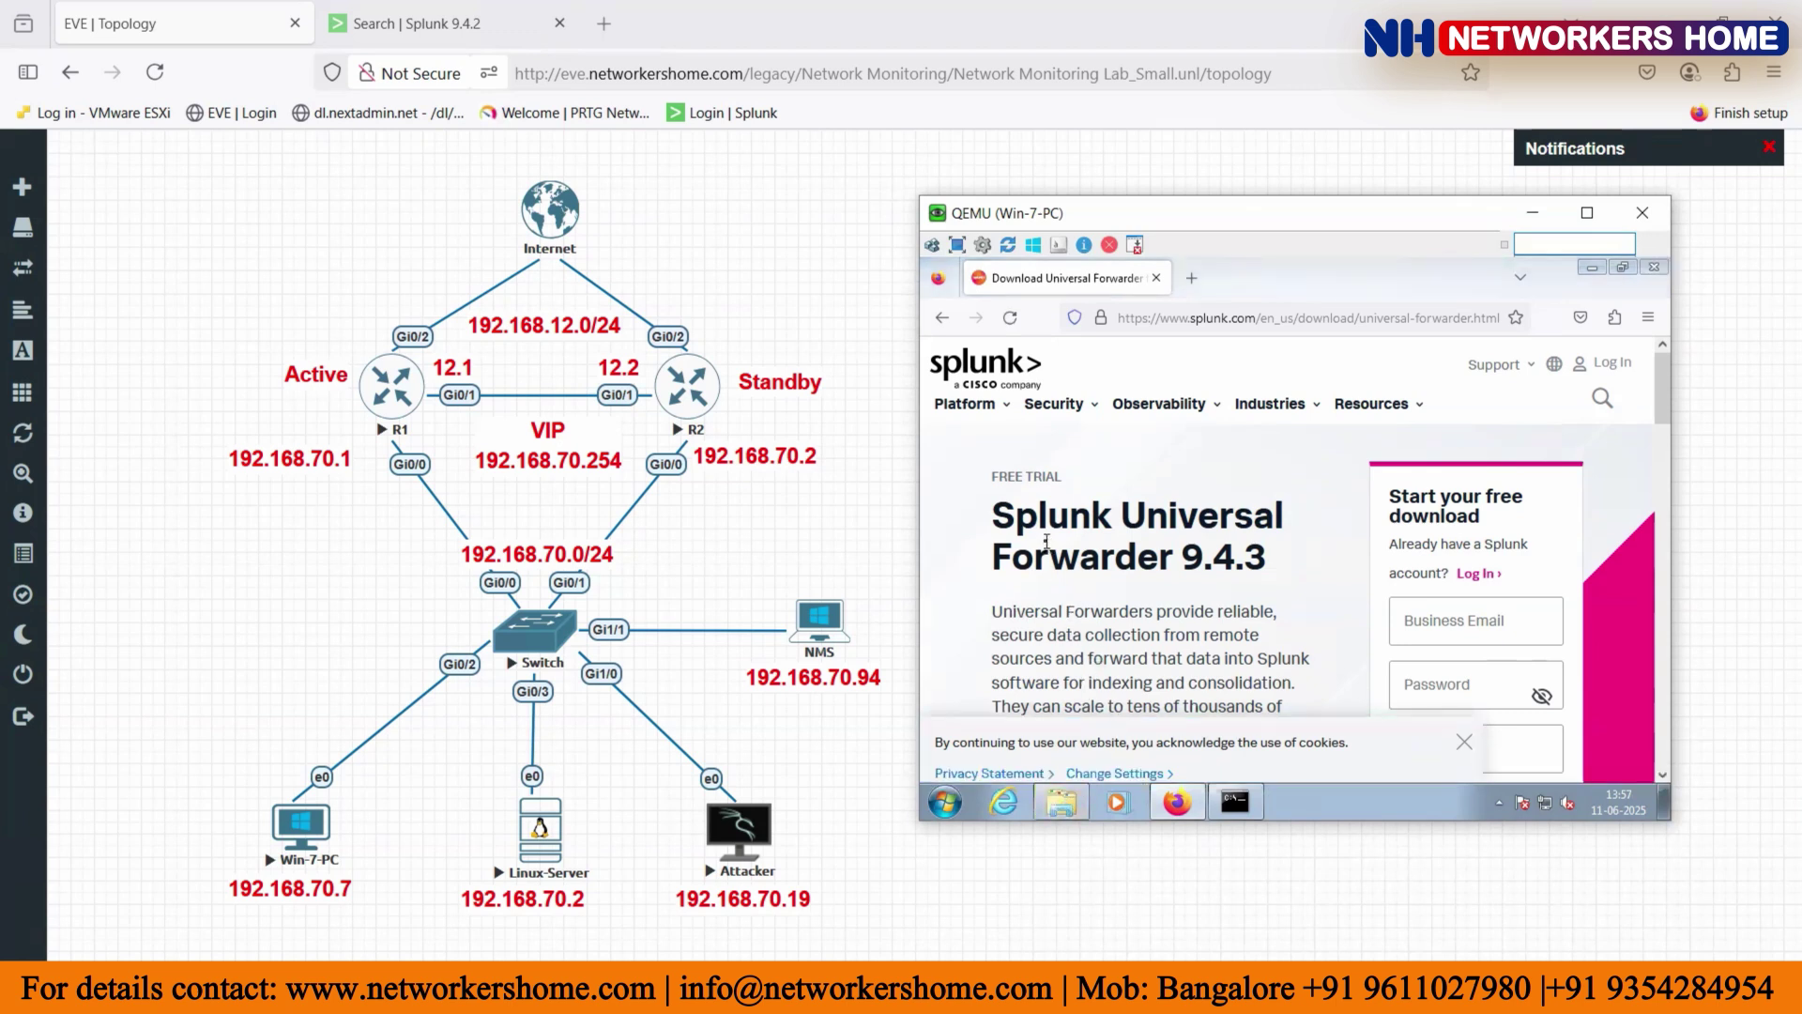
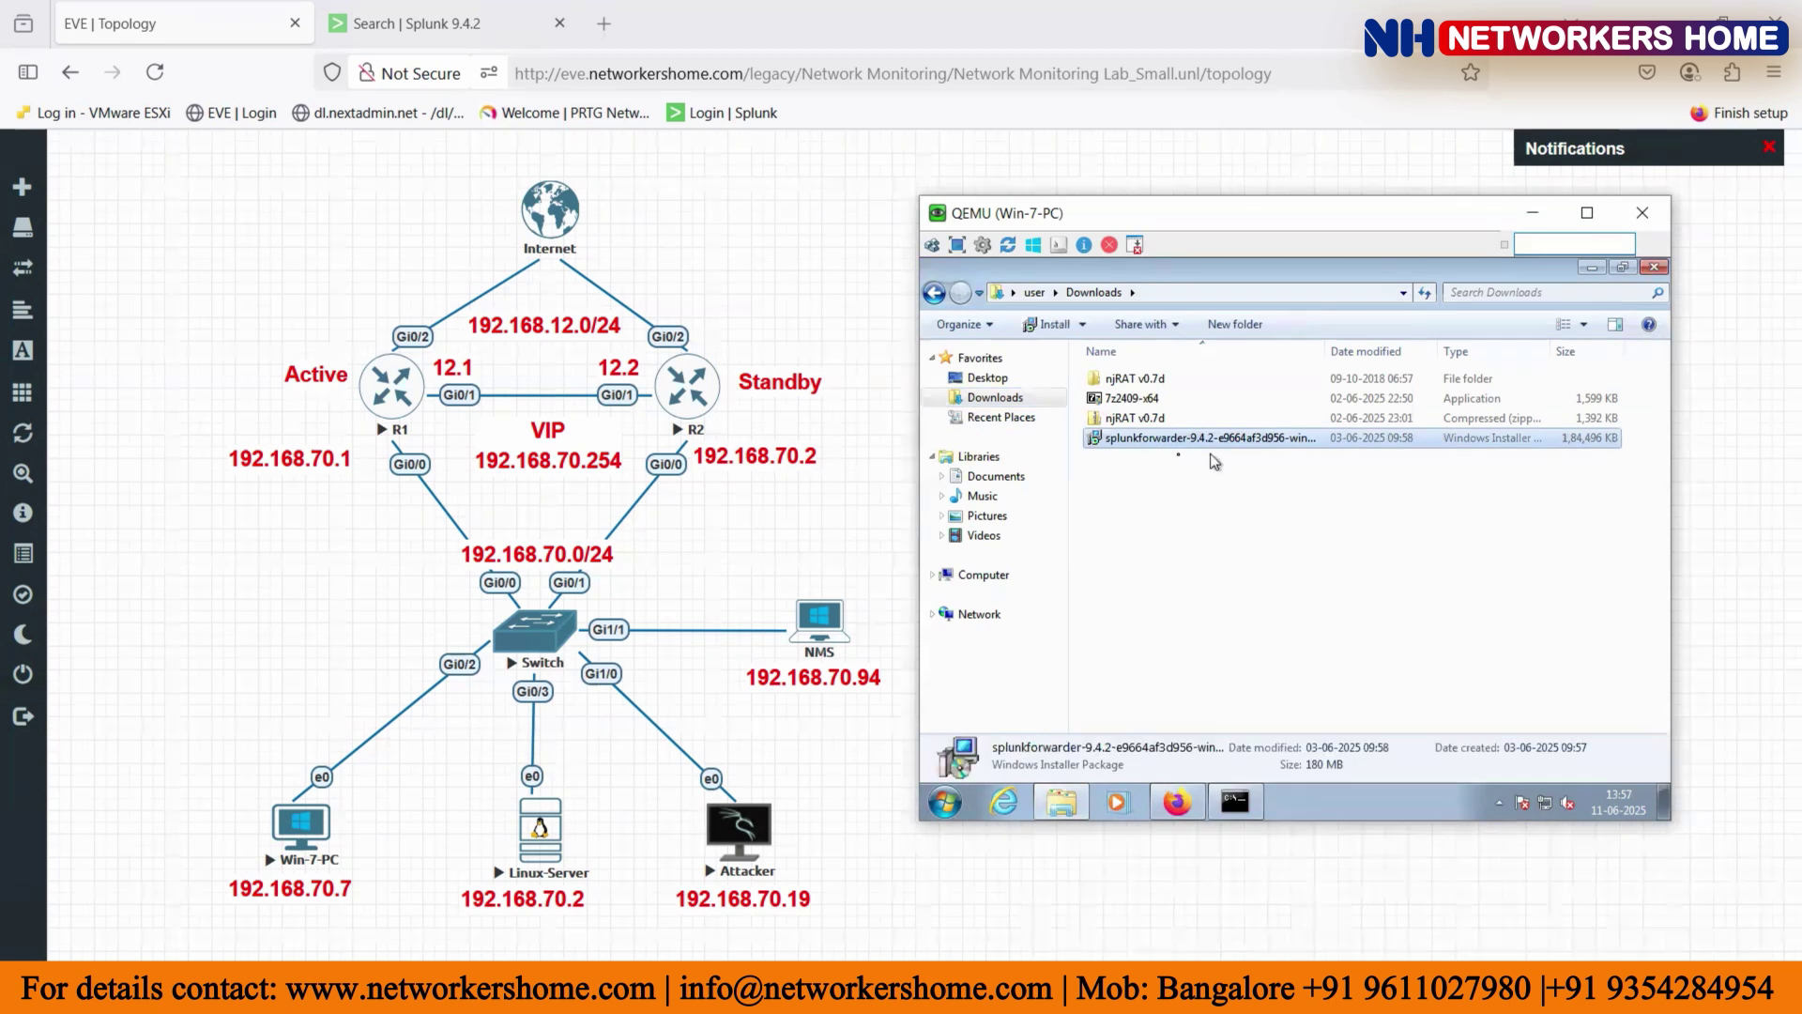
Launch the splunkforwarder-9.4.2 installer from Downloads on Win-7-PC, then minimize Firefox to show the folder.
double_click(1198, 446)
left_click(1179, 800)
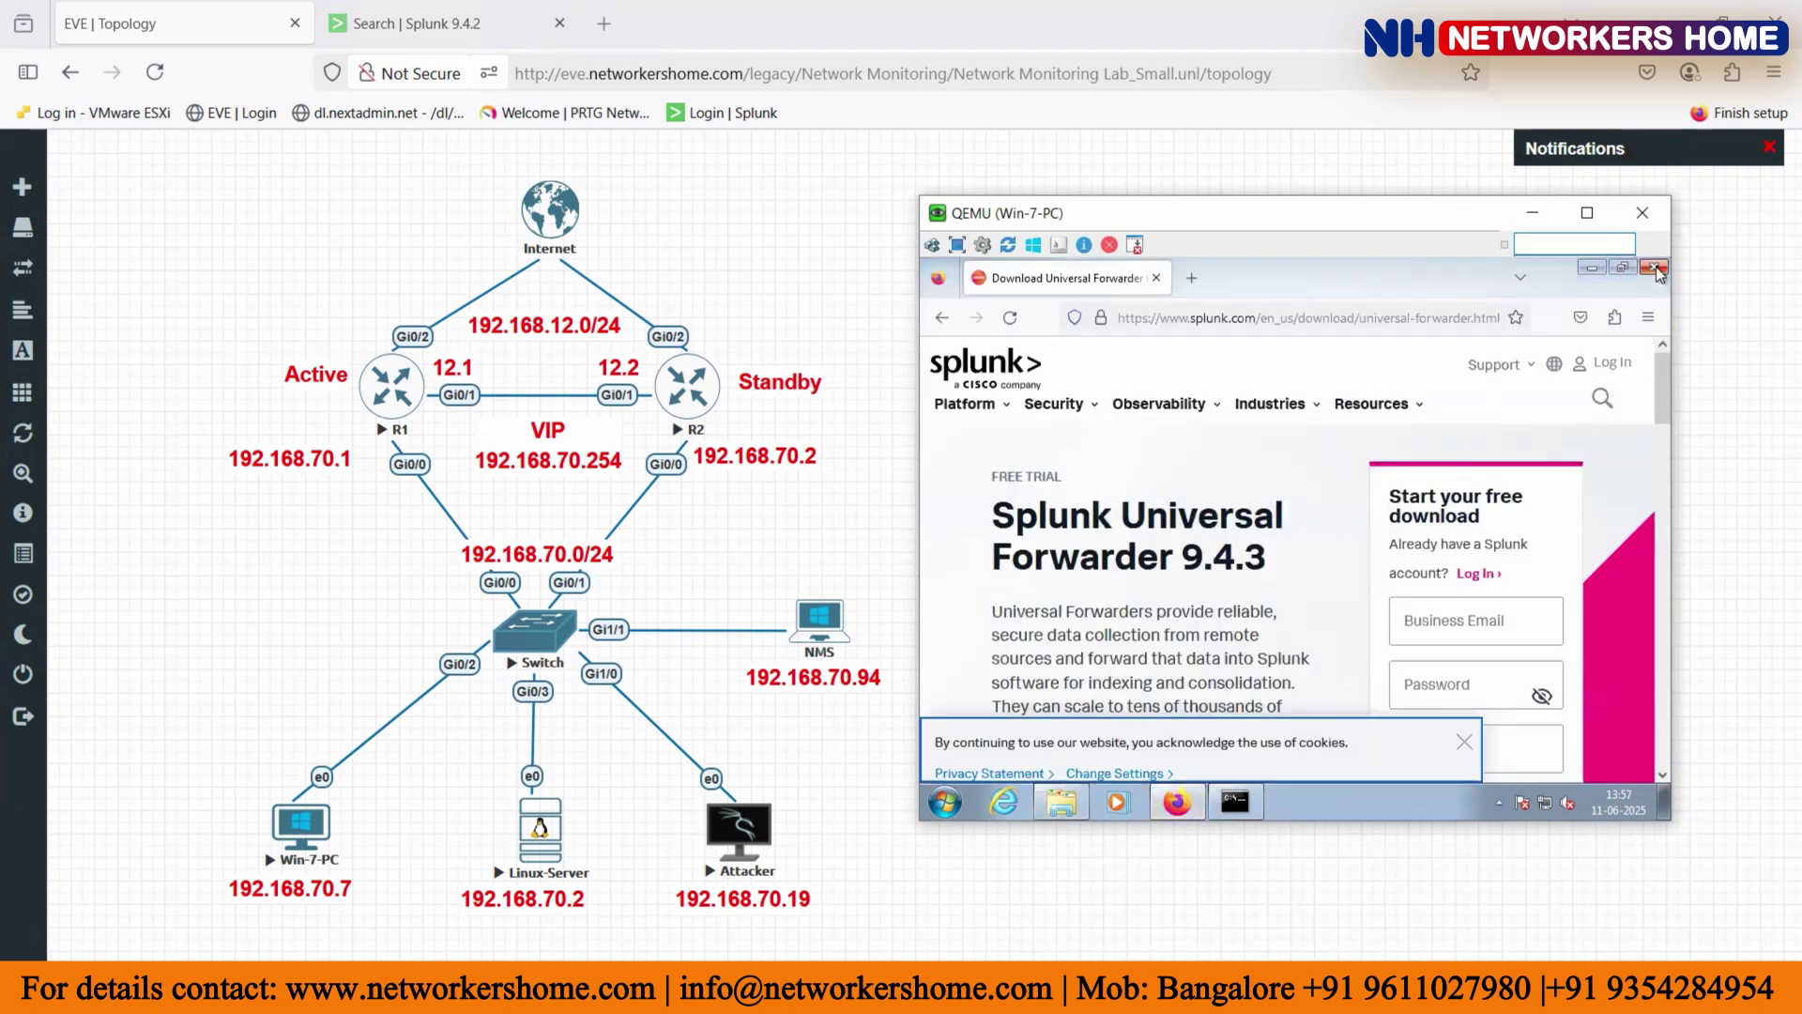
left_click(1592, 268)
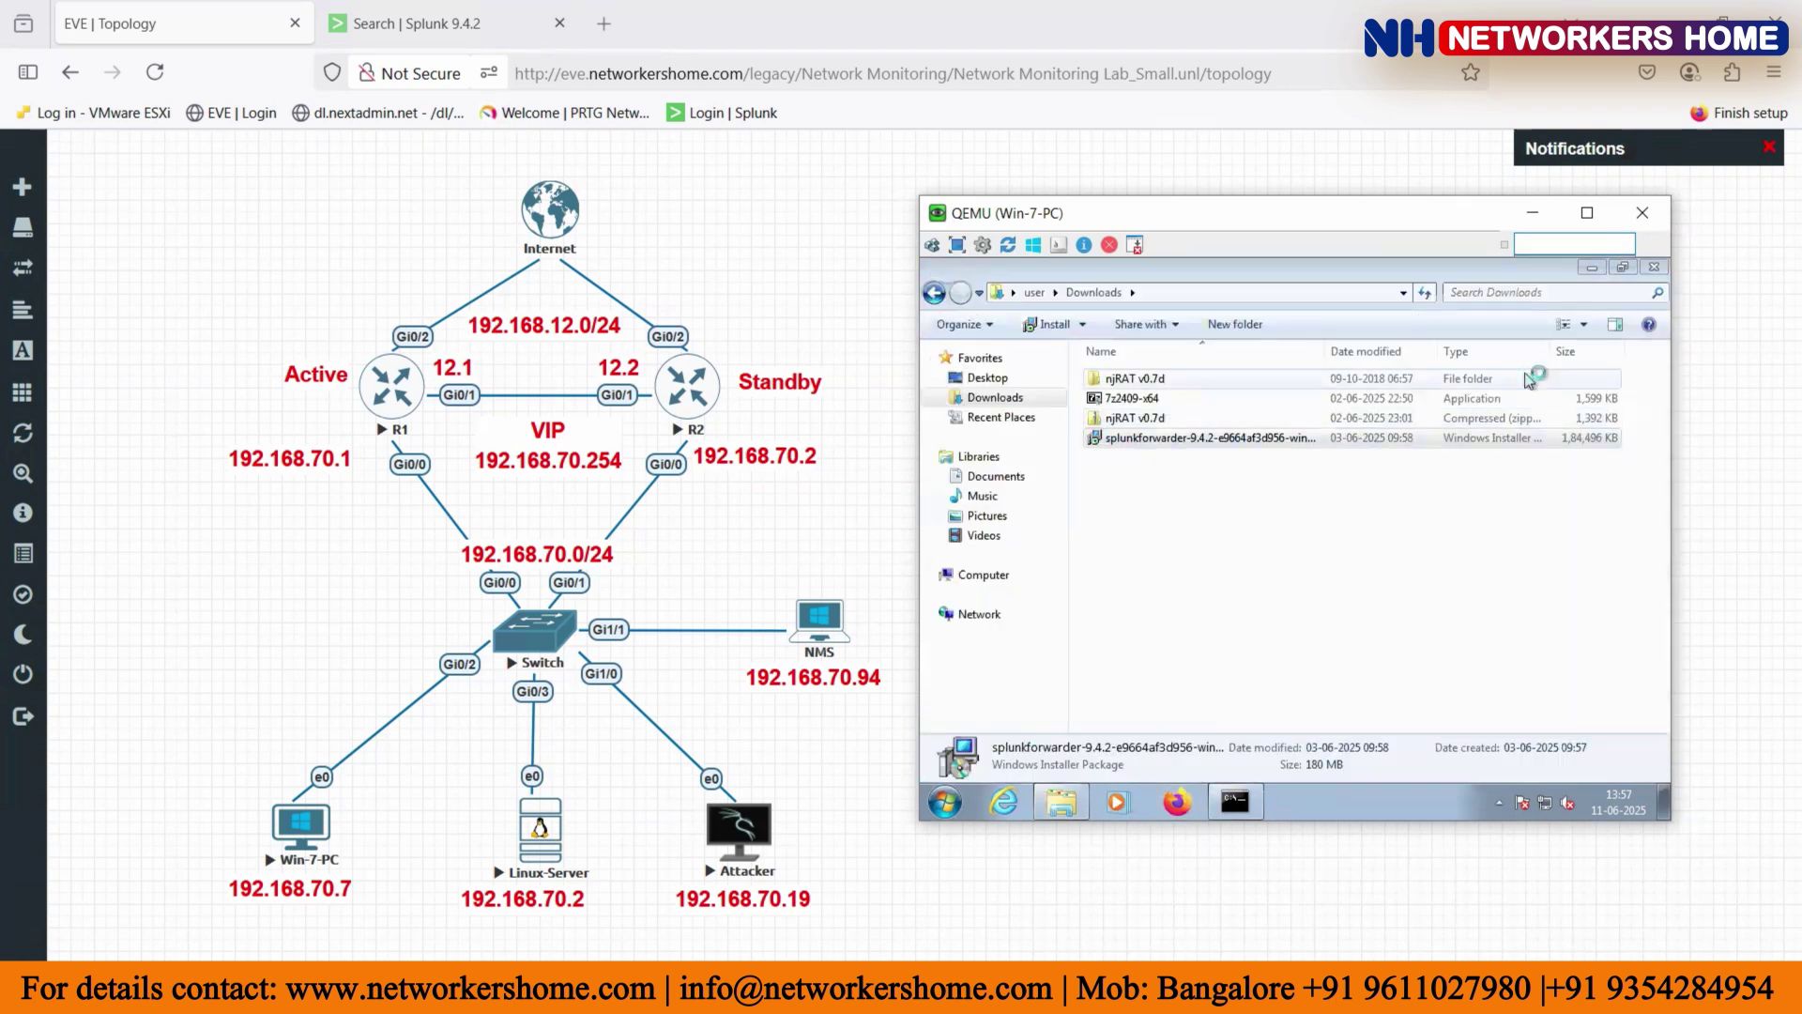
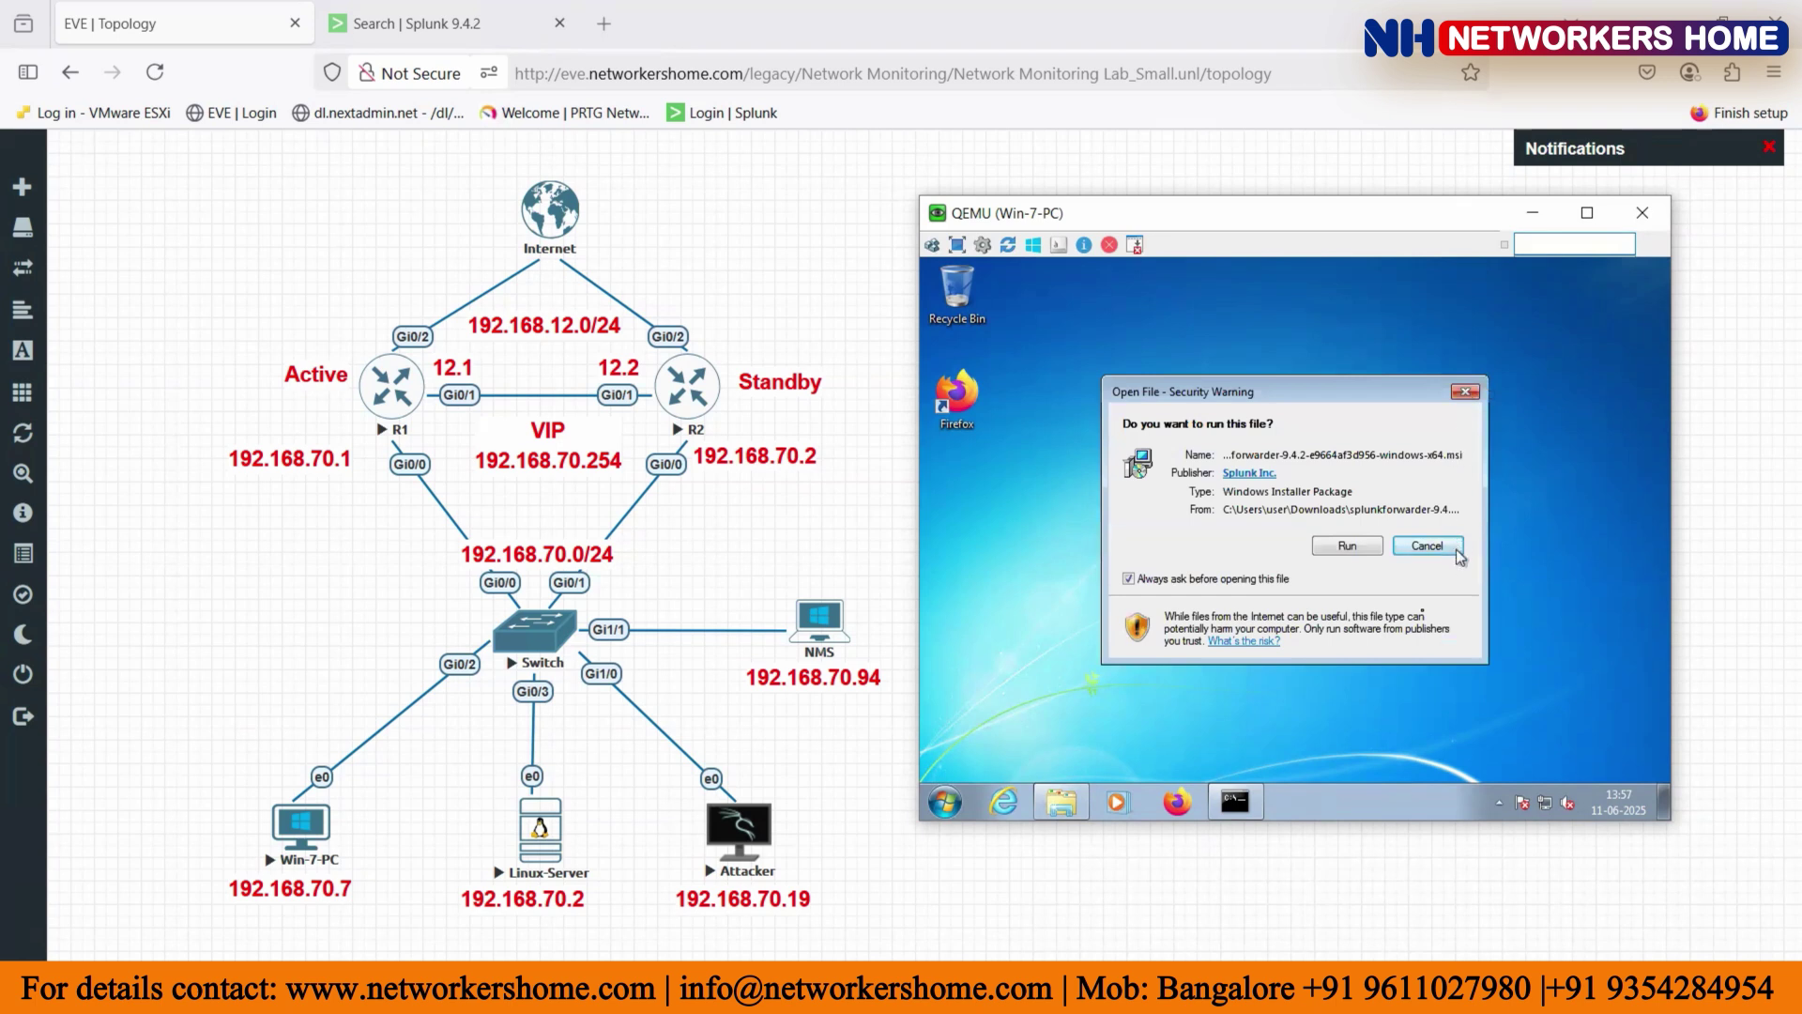
Run the downloaded Universal Forwarder installer and accept its license agreement.
left_click(1345, 546)
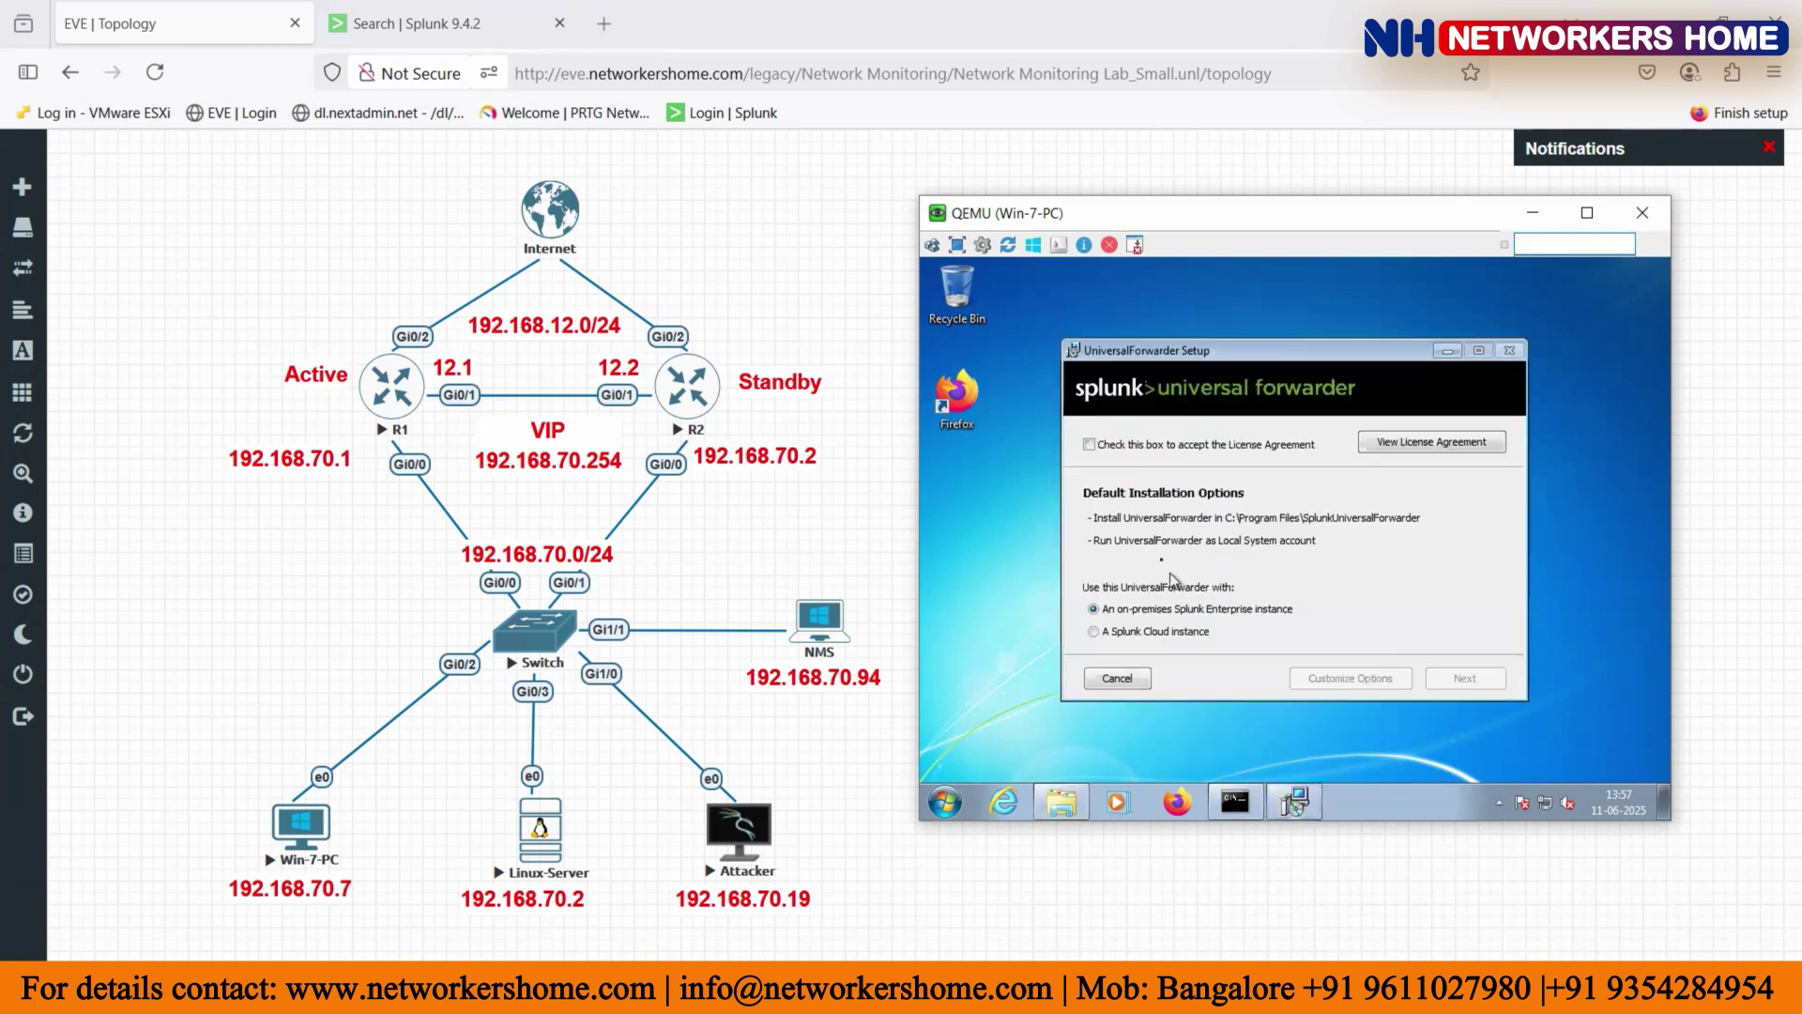
left_click(1125, 450)
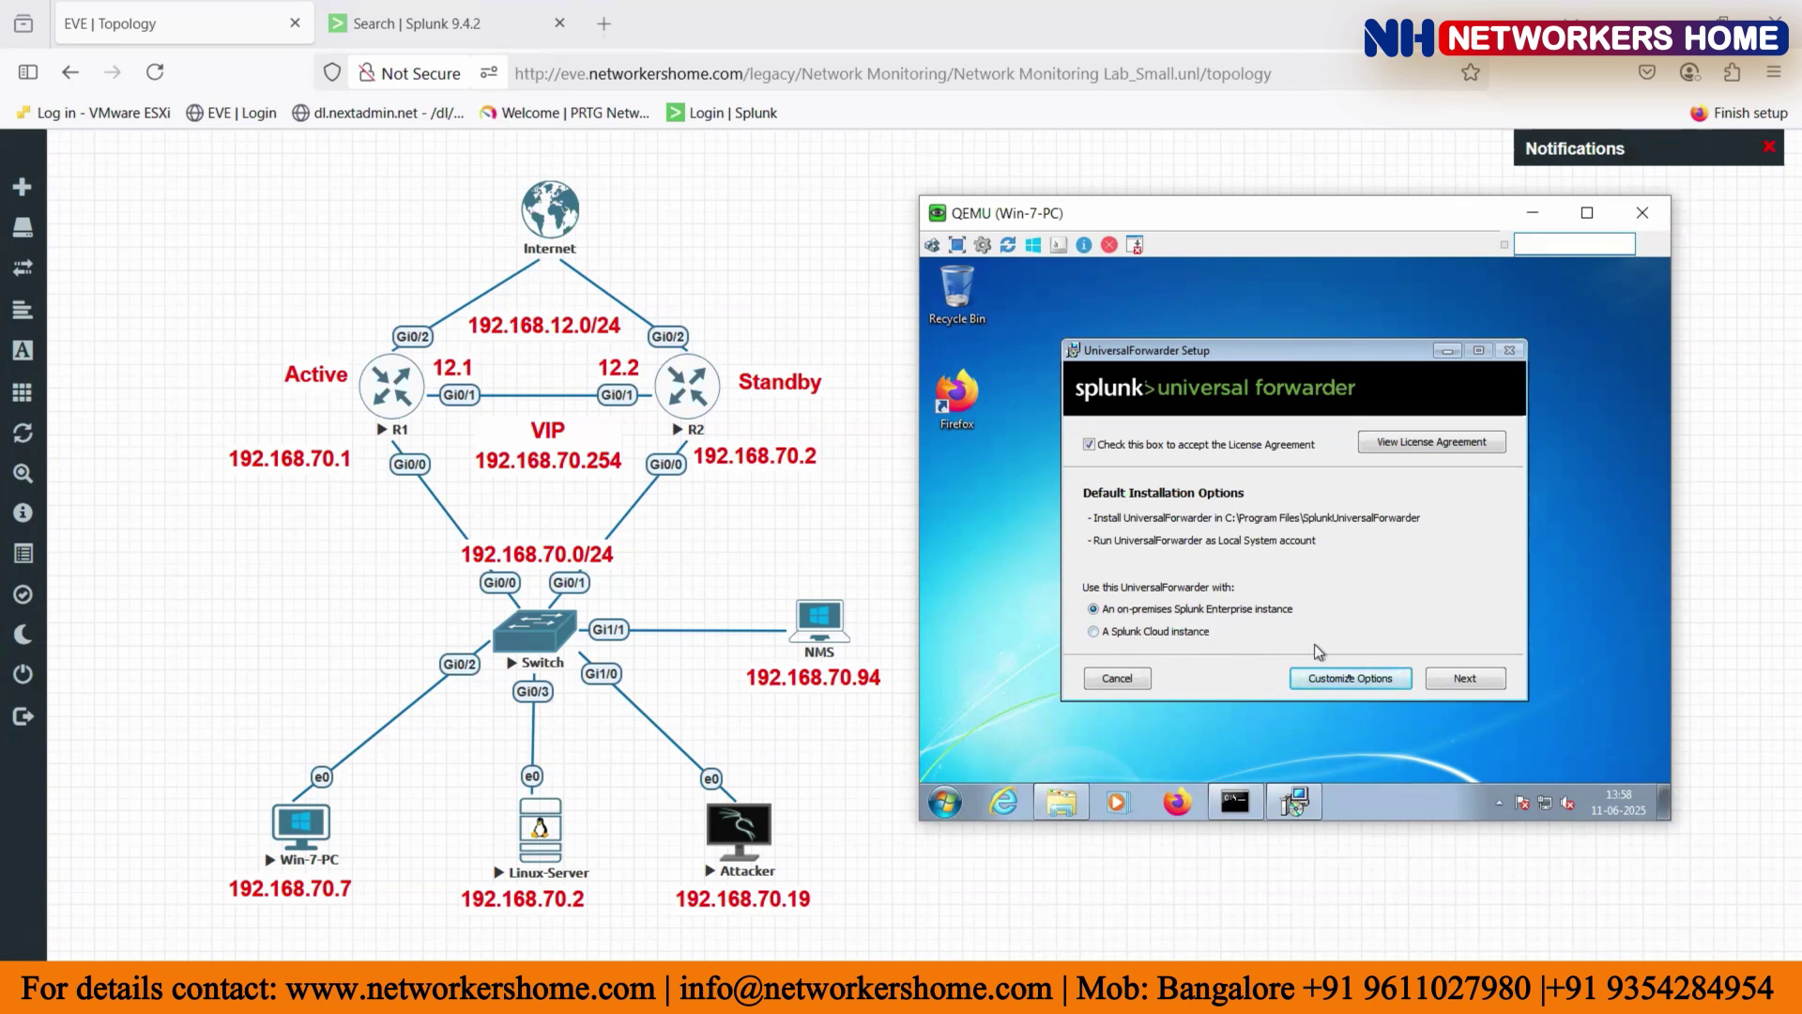
Customize the install with the default folder and no SSL certificate, running as Local System.
left_click(1367, 688)
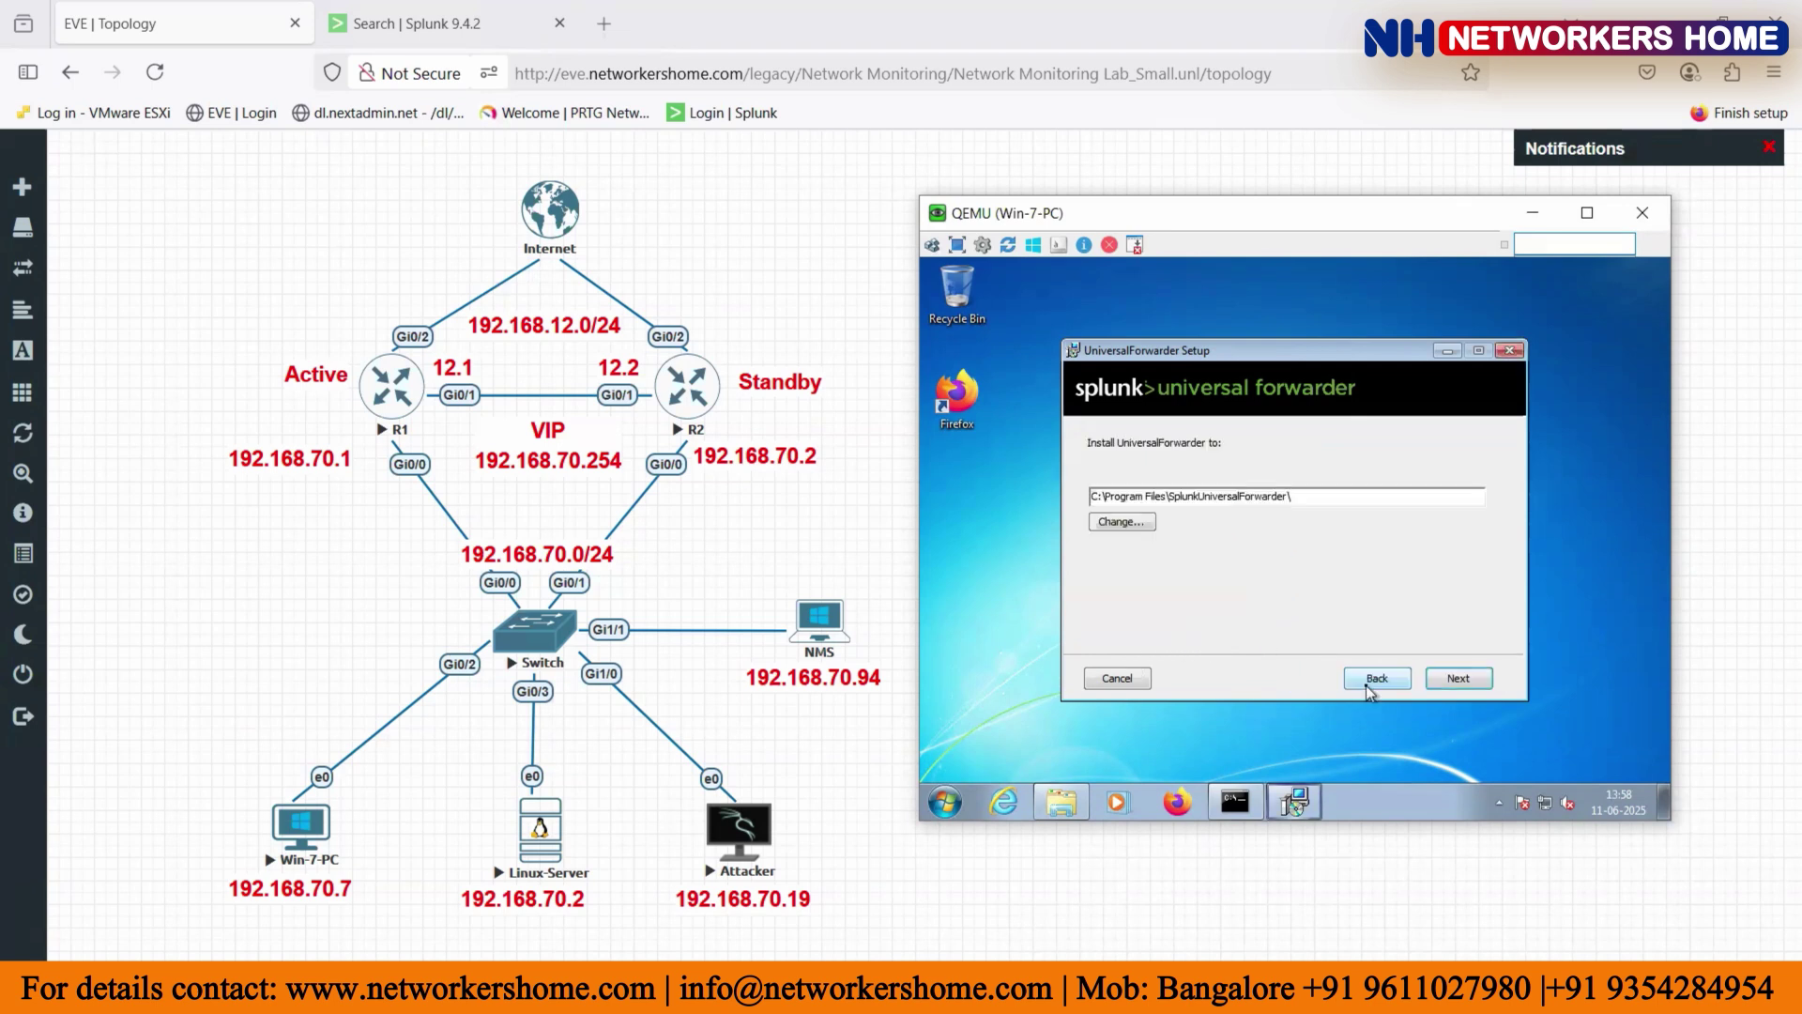
left_click(1451, 680)
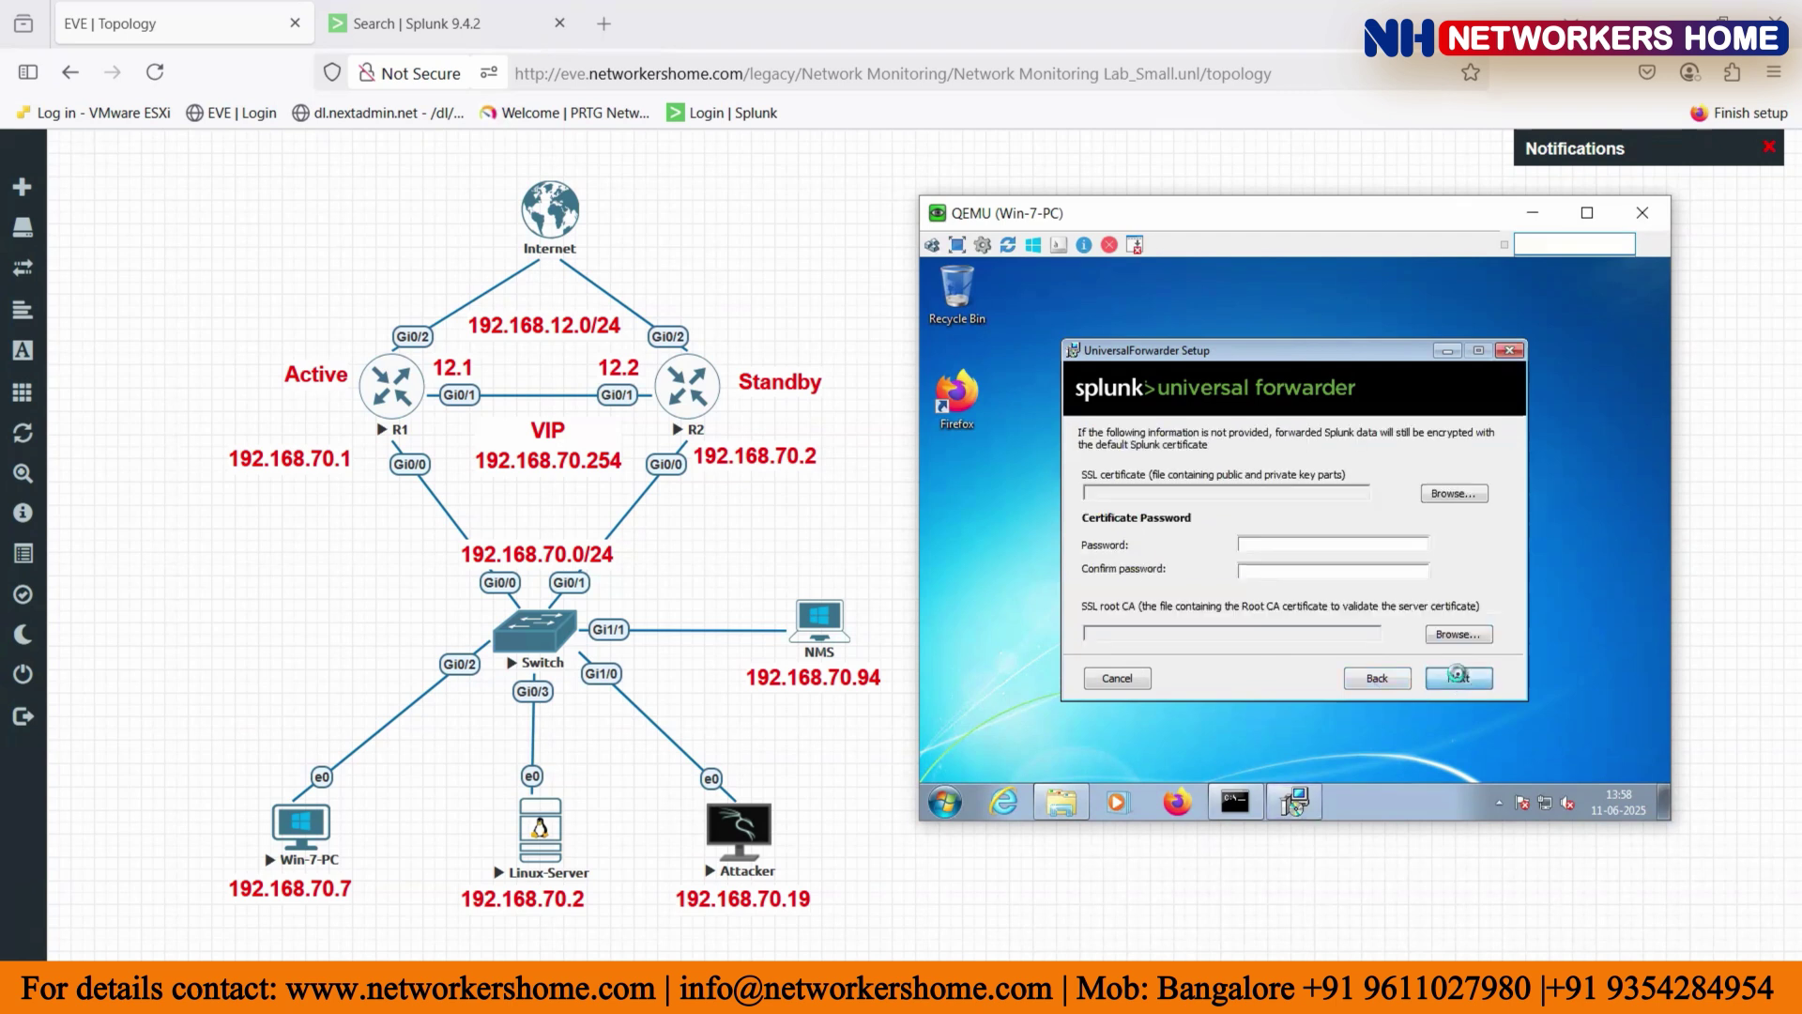
left_click(1455, 676)
left_click(1113, 488)
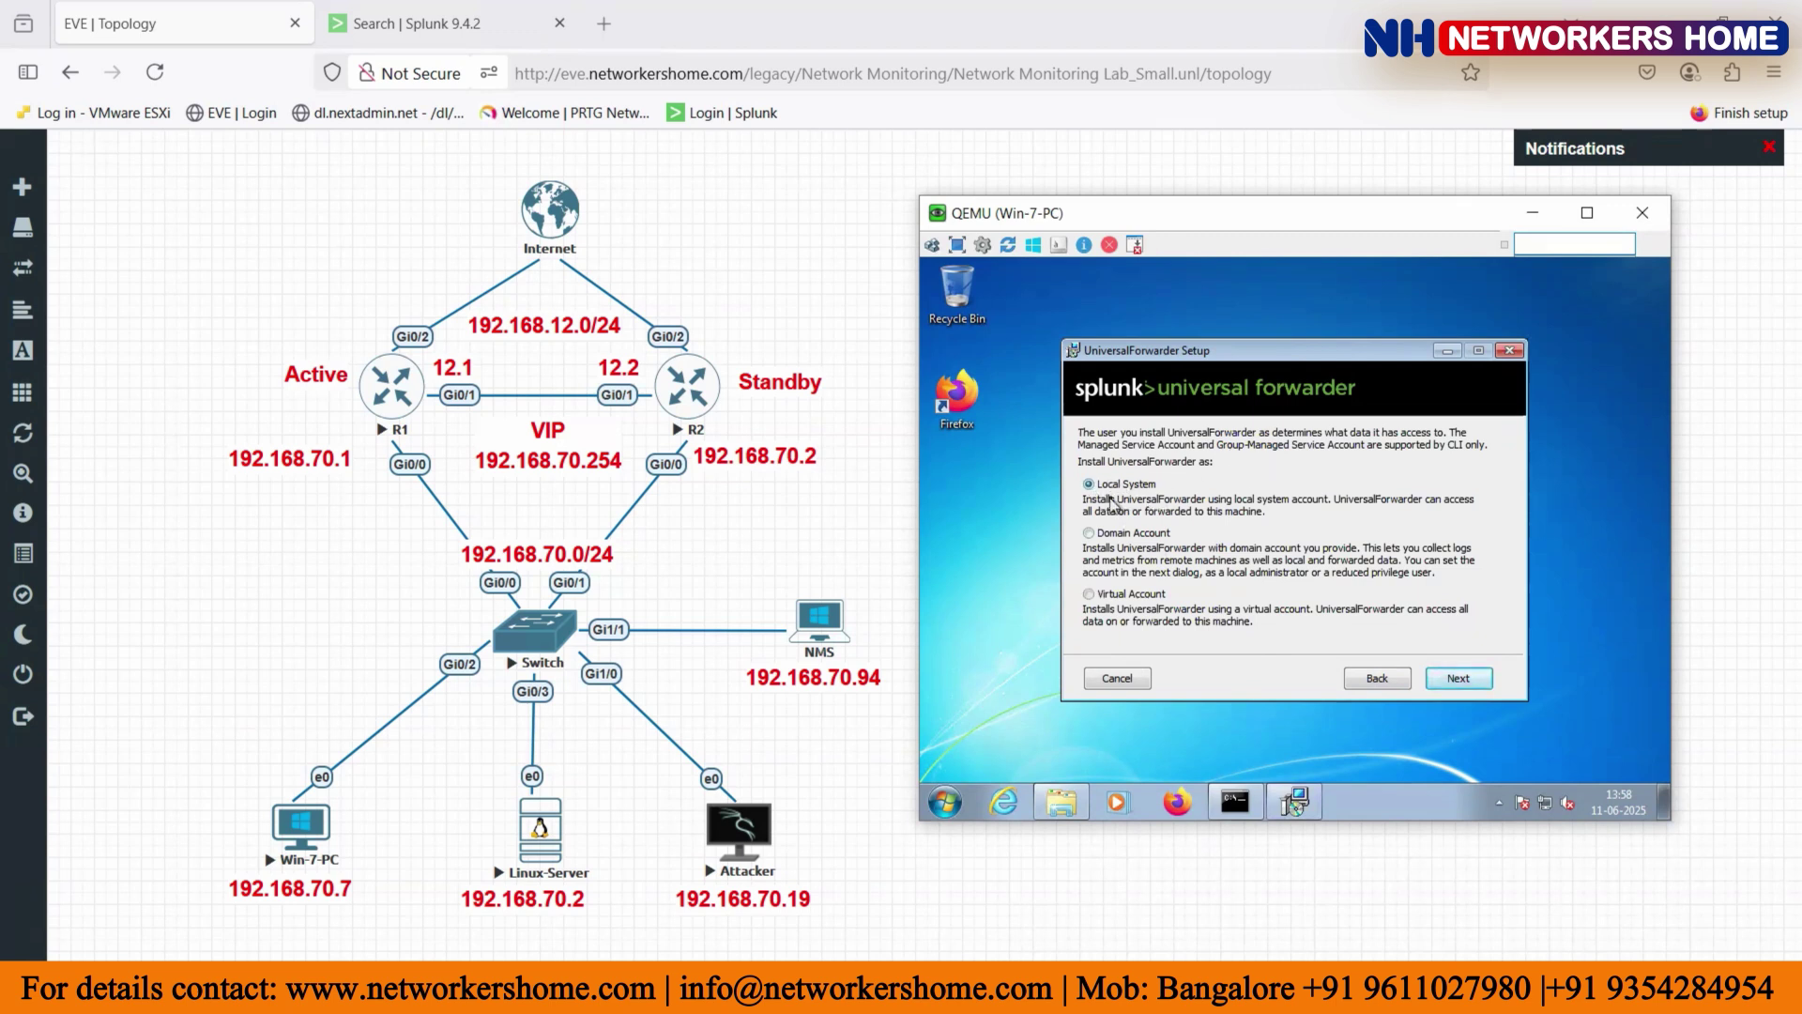
left_click(1467, 686)
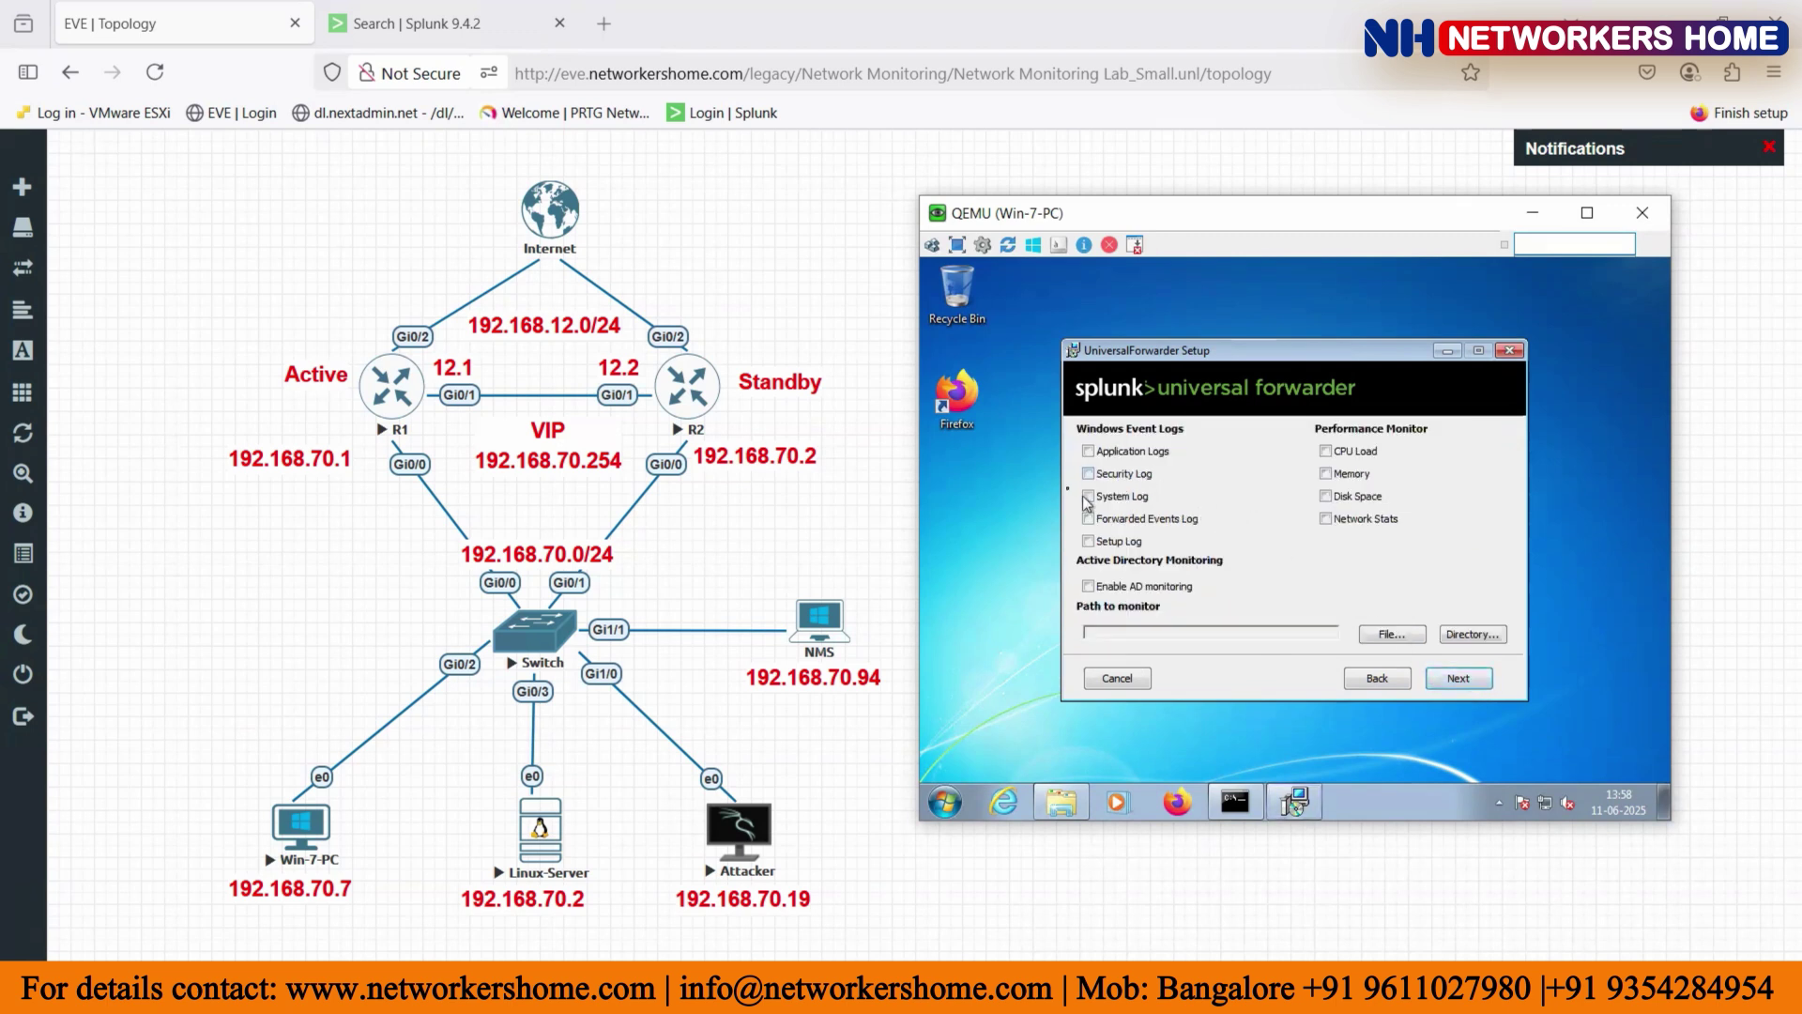
Select the Application, Security, System, Forwarded Events and Setup event logs for forwarding.
left_click(1088, 451)
left_click(1088, 496)
left_click(1089, 519)
left_click(1088, 541)
Enter administrator username 'admin' and opt out of the generated random password.
left_click(1458, 678)
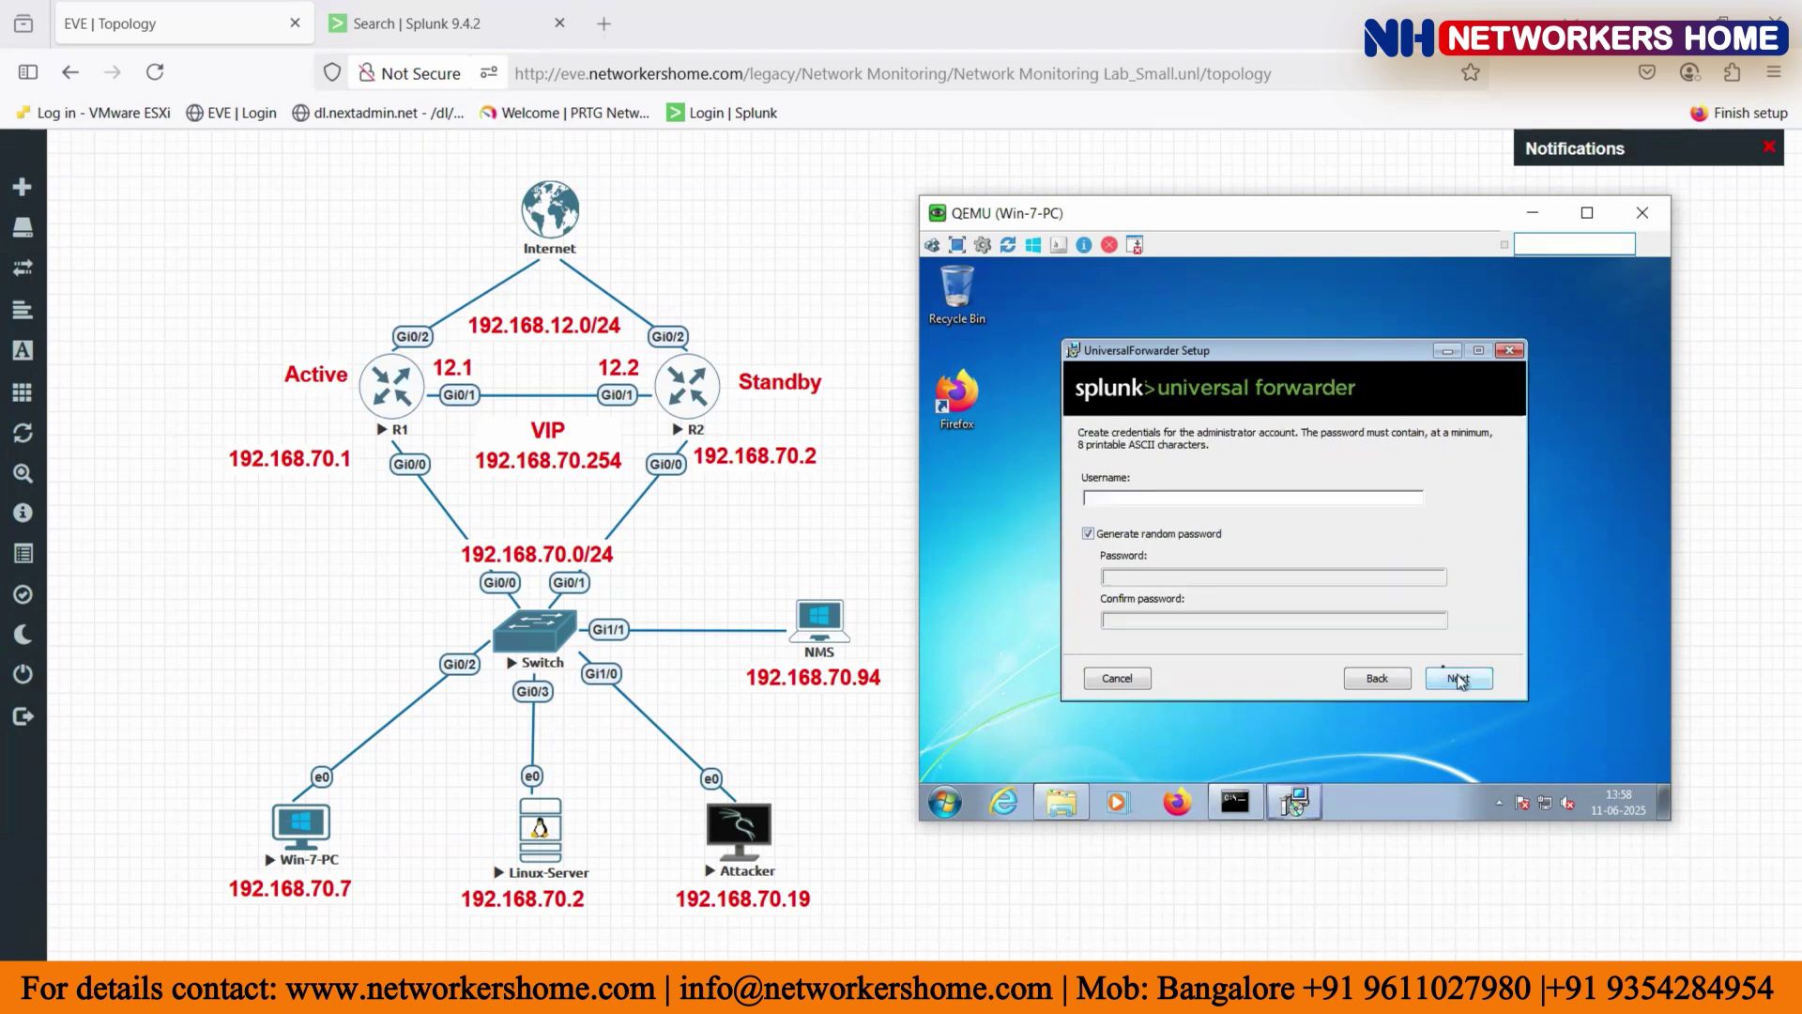
left_click(1220, 496)
type("admin")
left_click(1128, 534)
Enter and confirm the administrator password, declining the Sticky Keys prompt.
left_click(1166, 576)
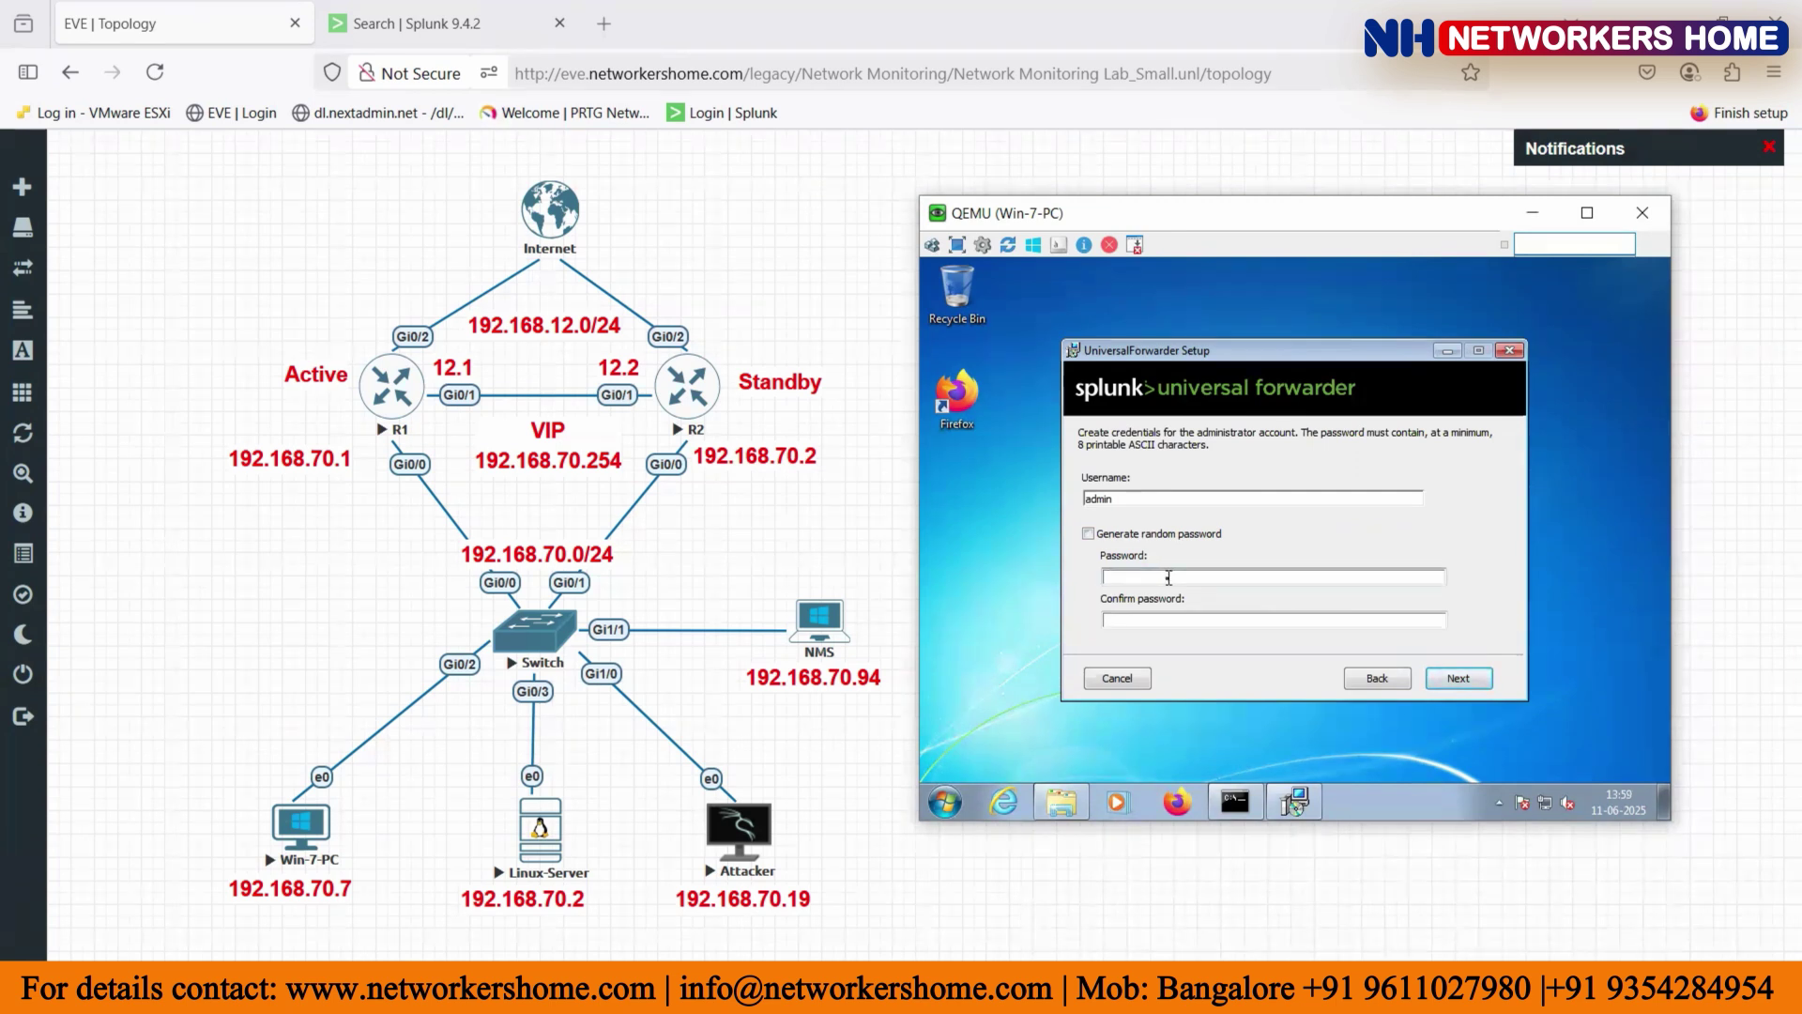
key("shift")
key("shift")
key("shift")
key("shift")
key("shift")
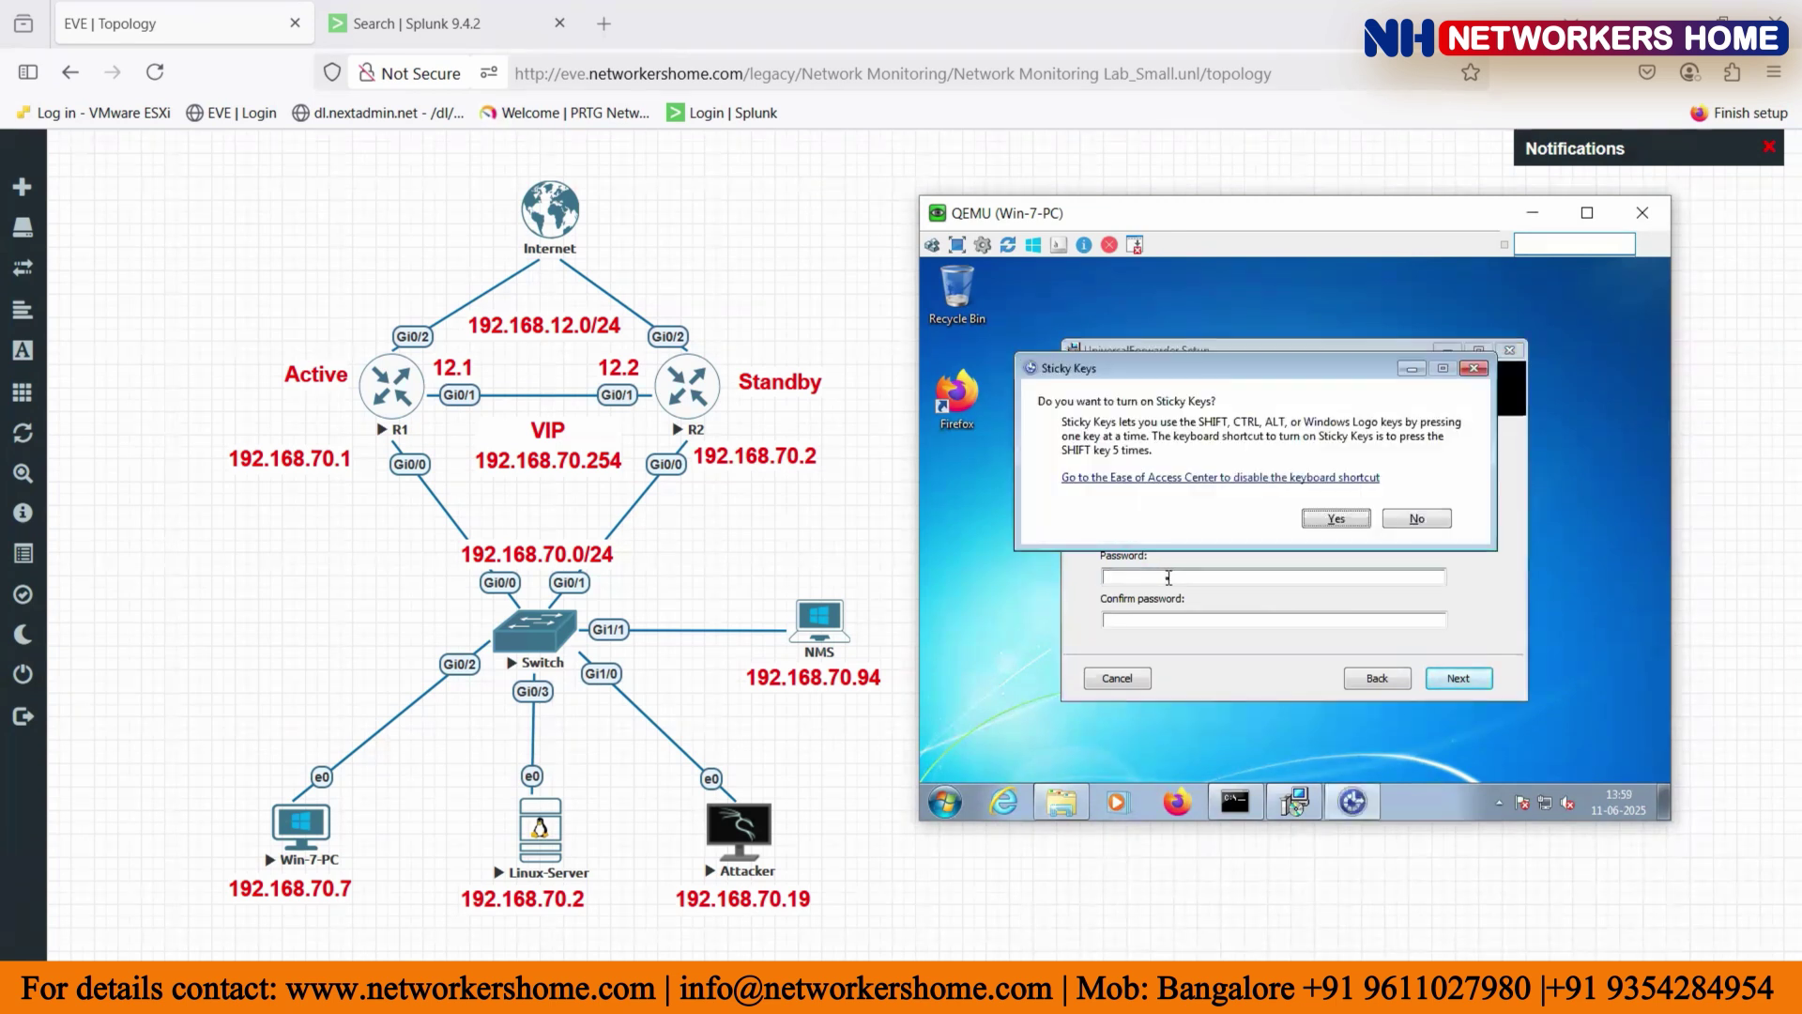
left_click(1414, 525)
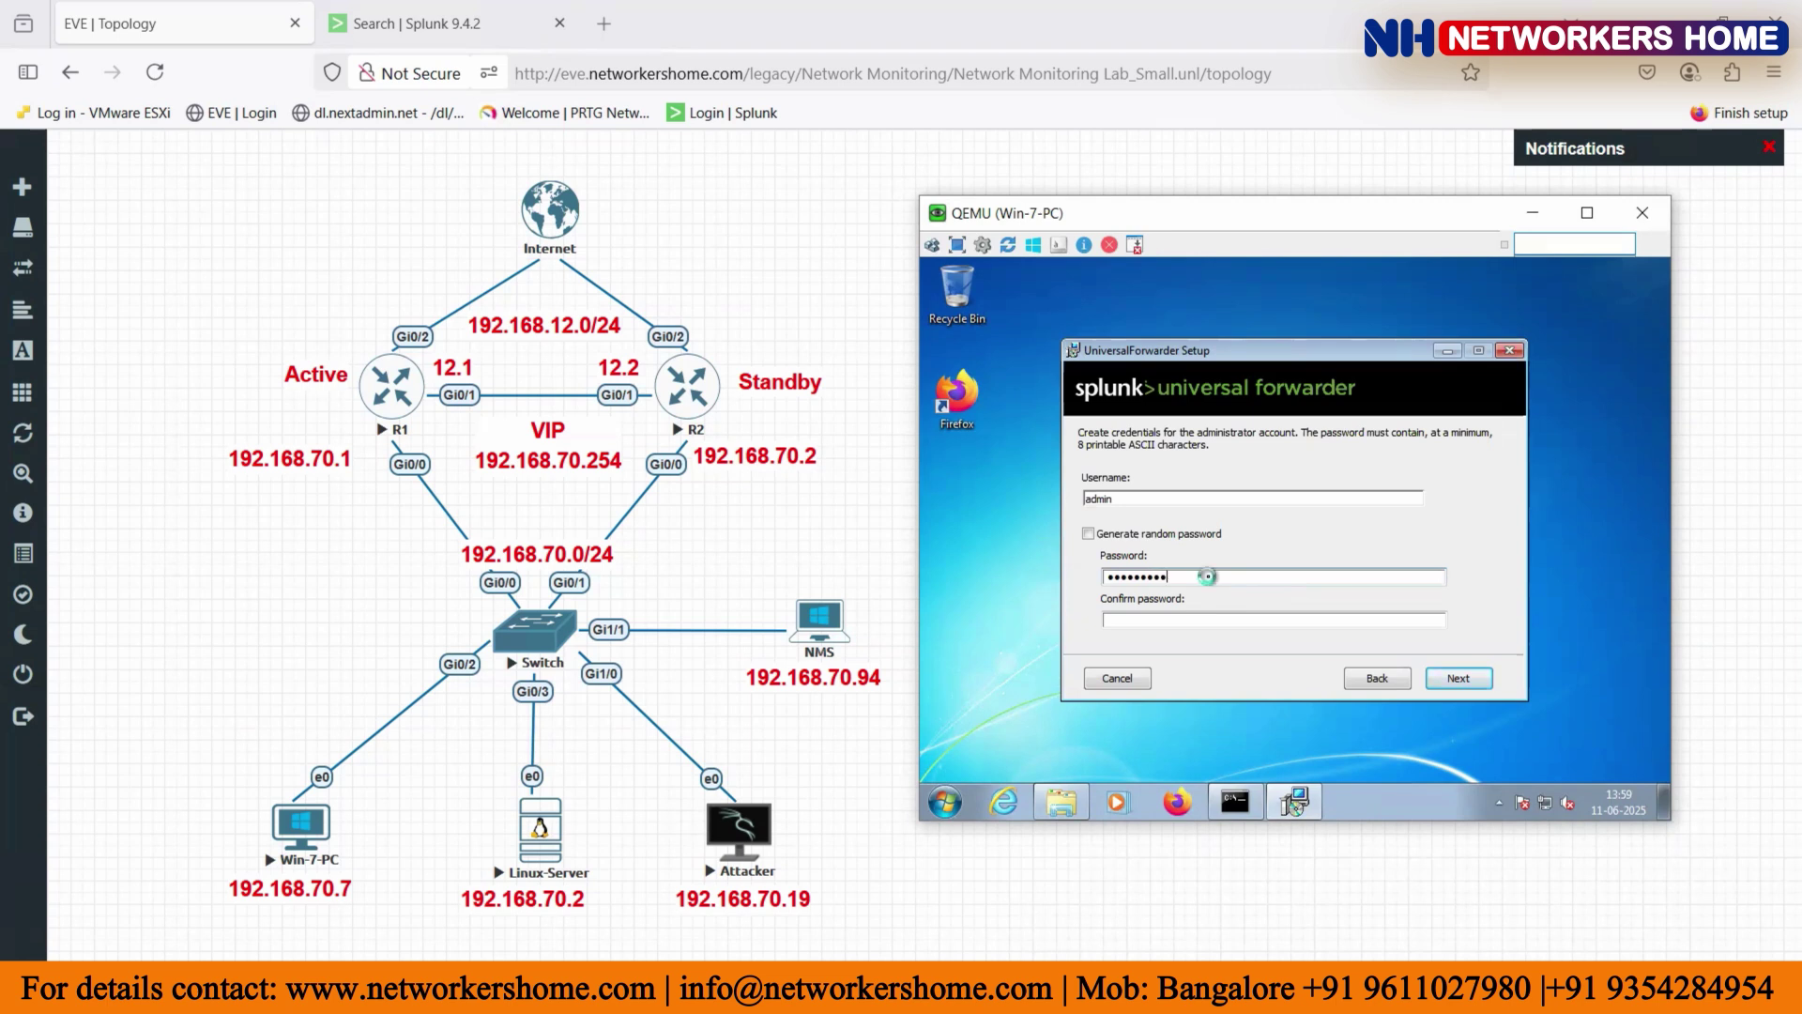
key("Tab")
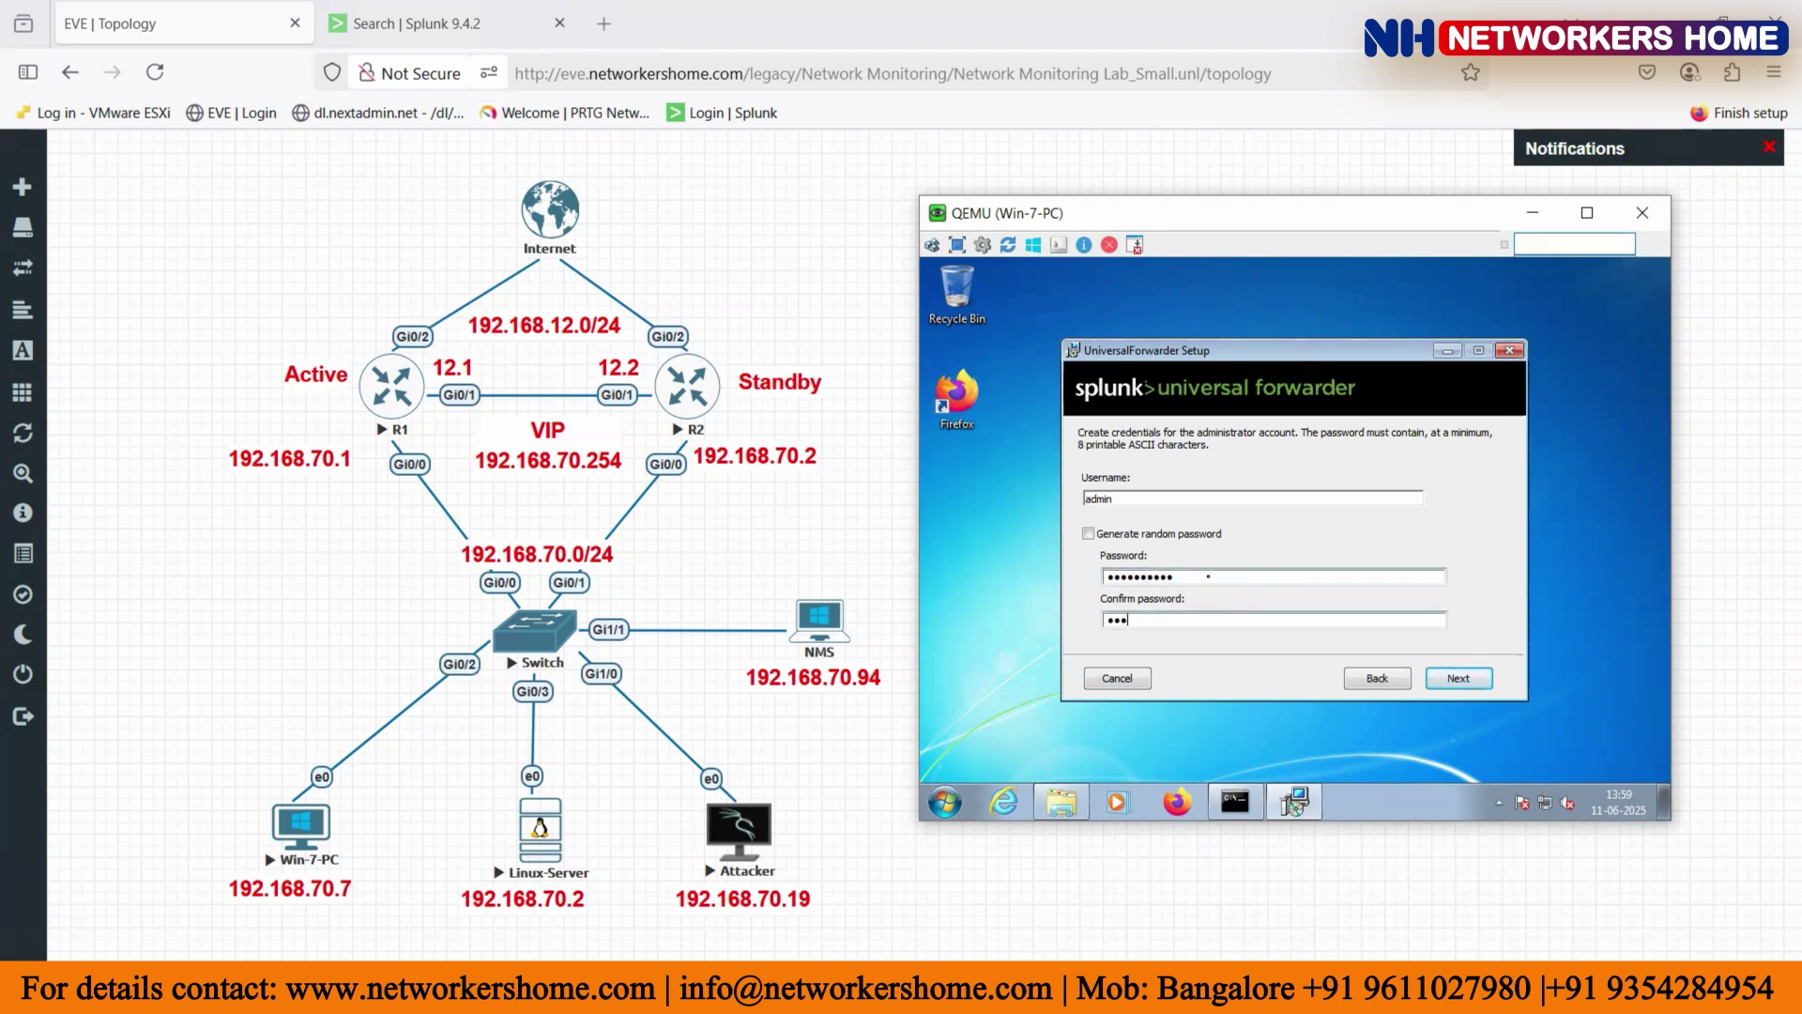
left_click(1459, 679)
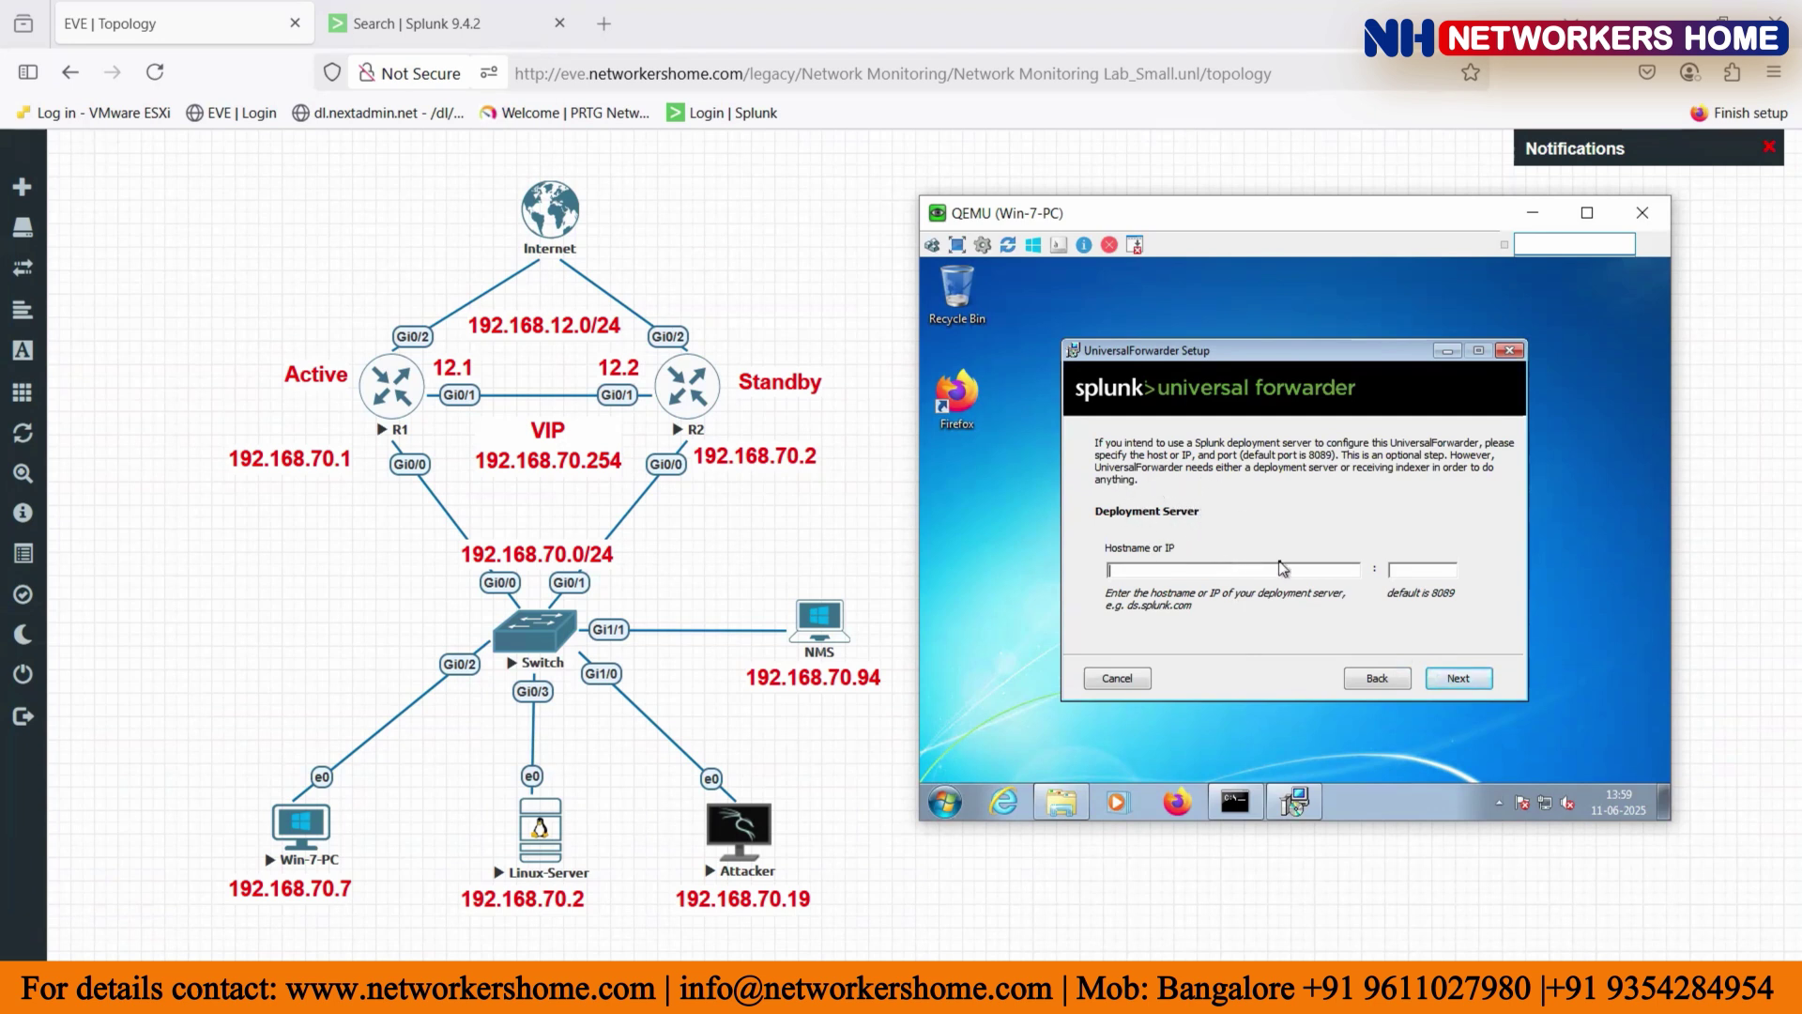
Skip the deployment server, set the receiving indexer's IP with port 9997, and install.
left_click(1462, 678)
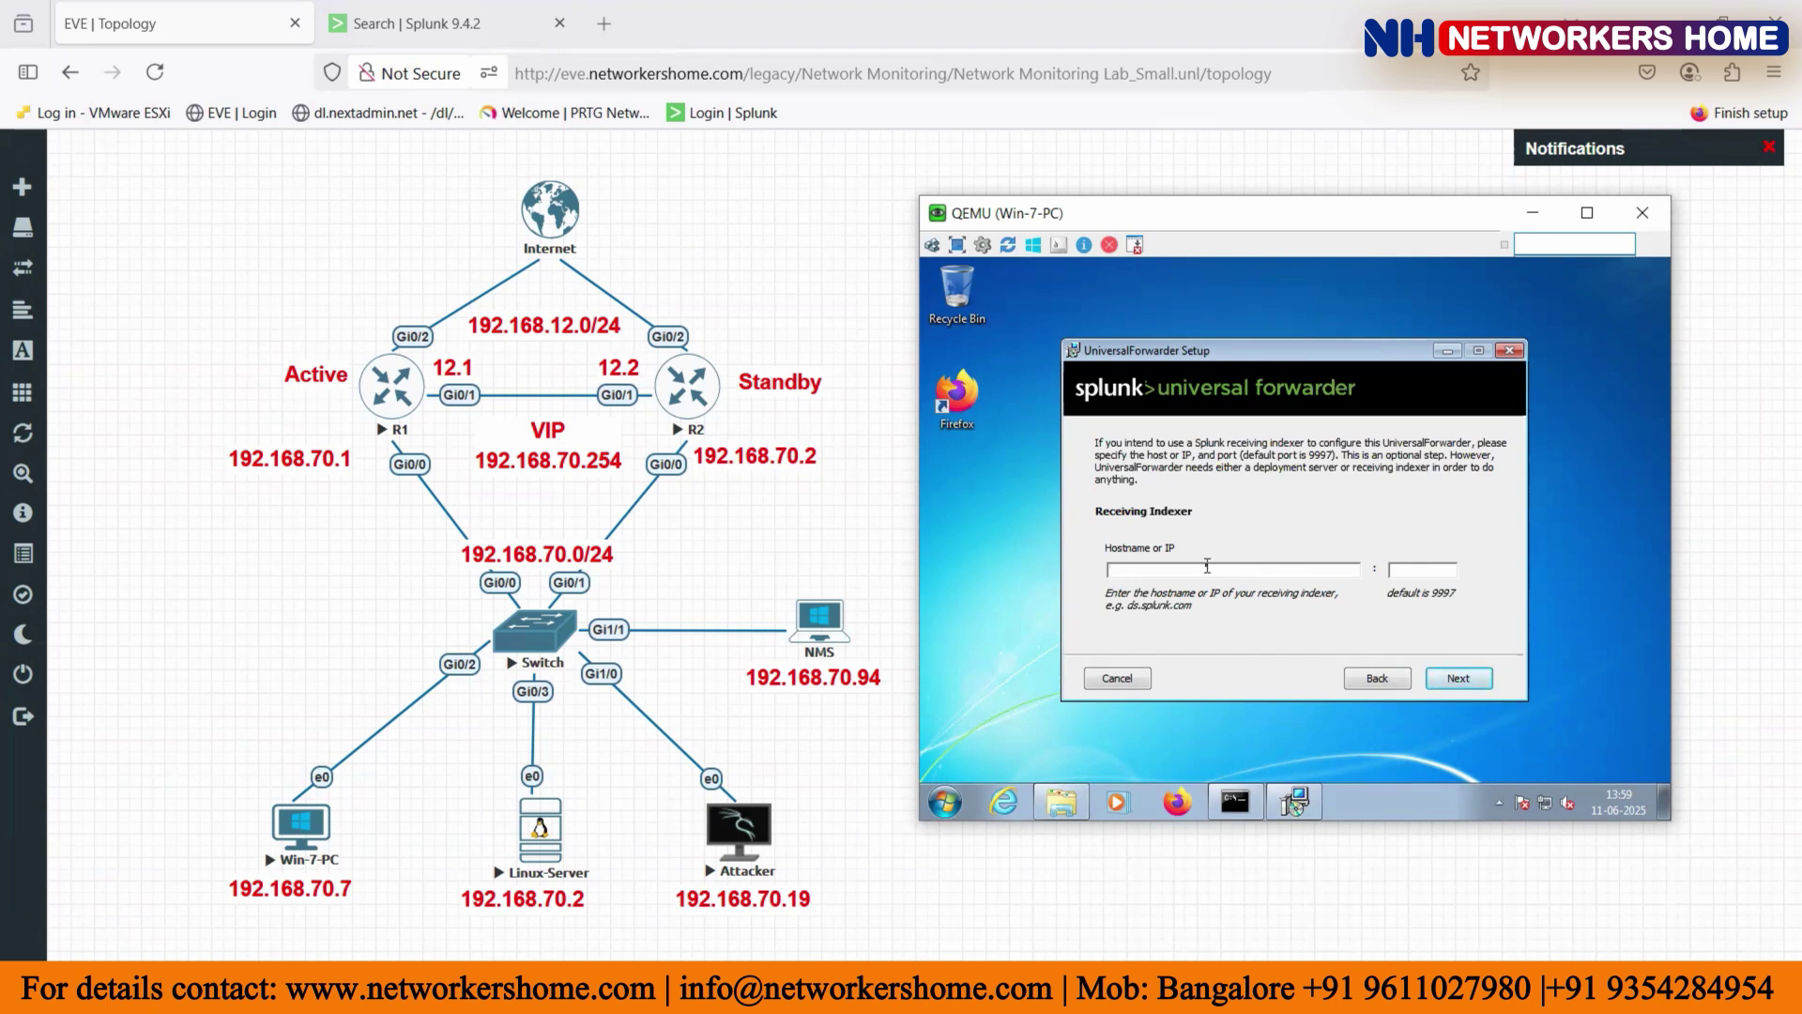
type("92.168")
type("999")
type("7")
left_click(1464, 676)
left_click(1464, 678)
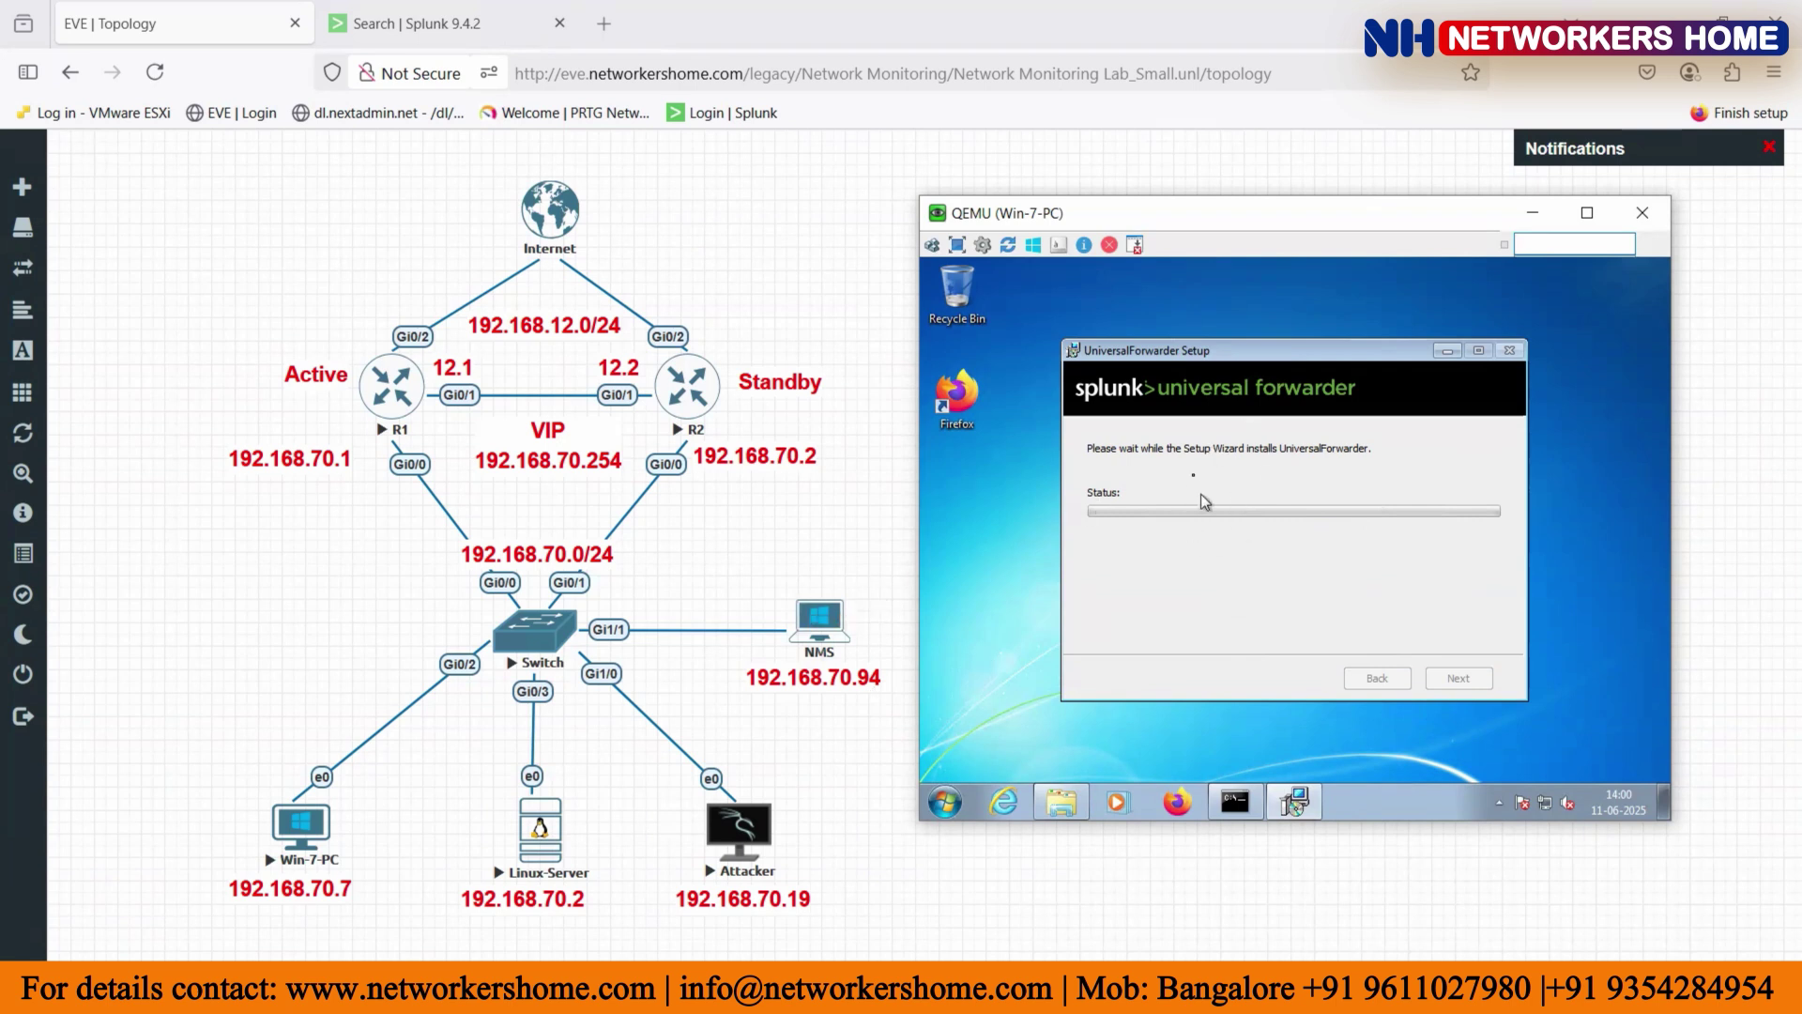
left_click(440, 34)
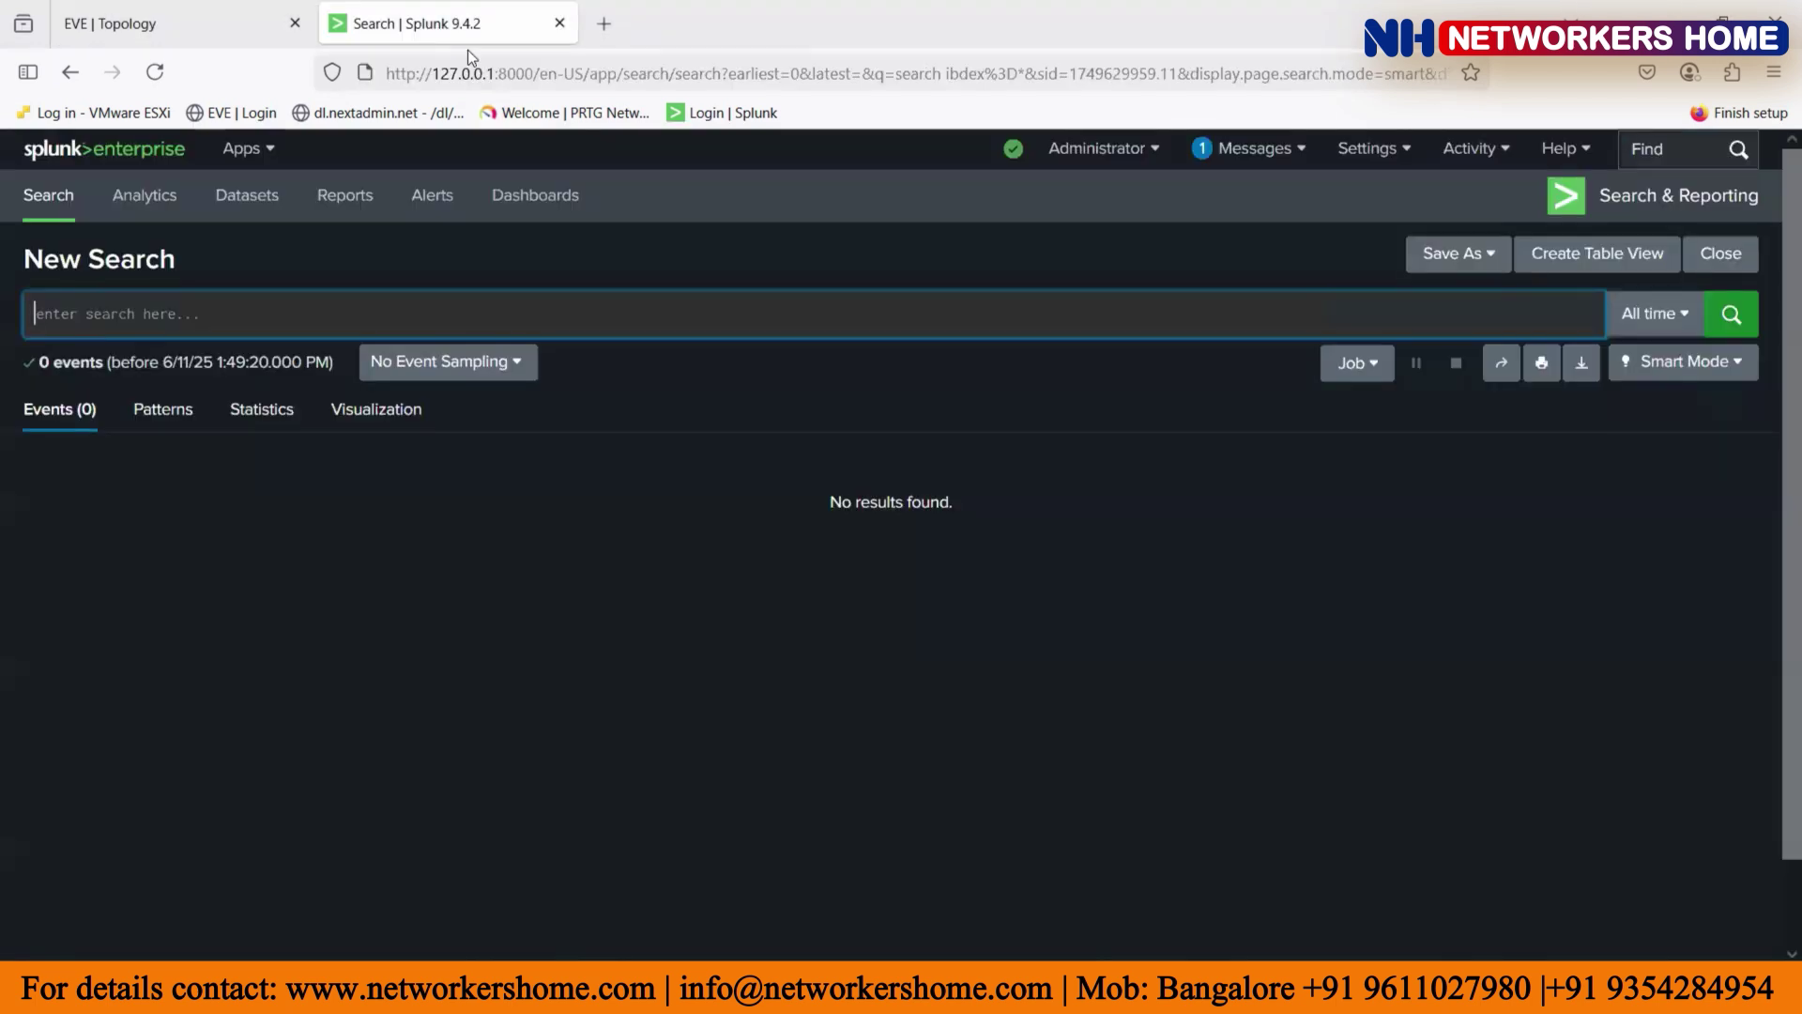
Go to Data inputs from the Splunk Settings menu.
left_click(1406, 155)
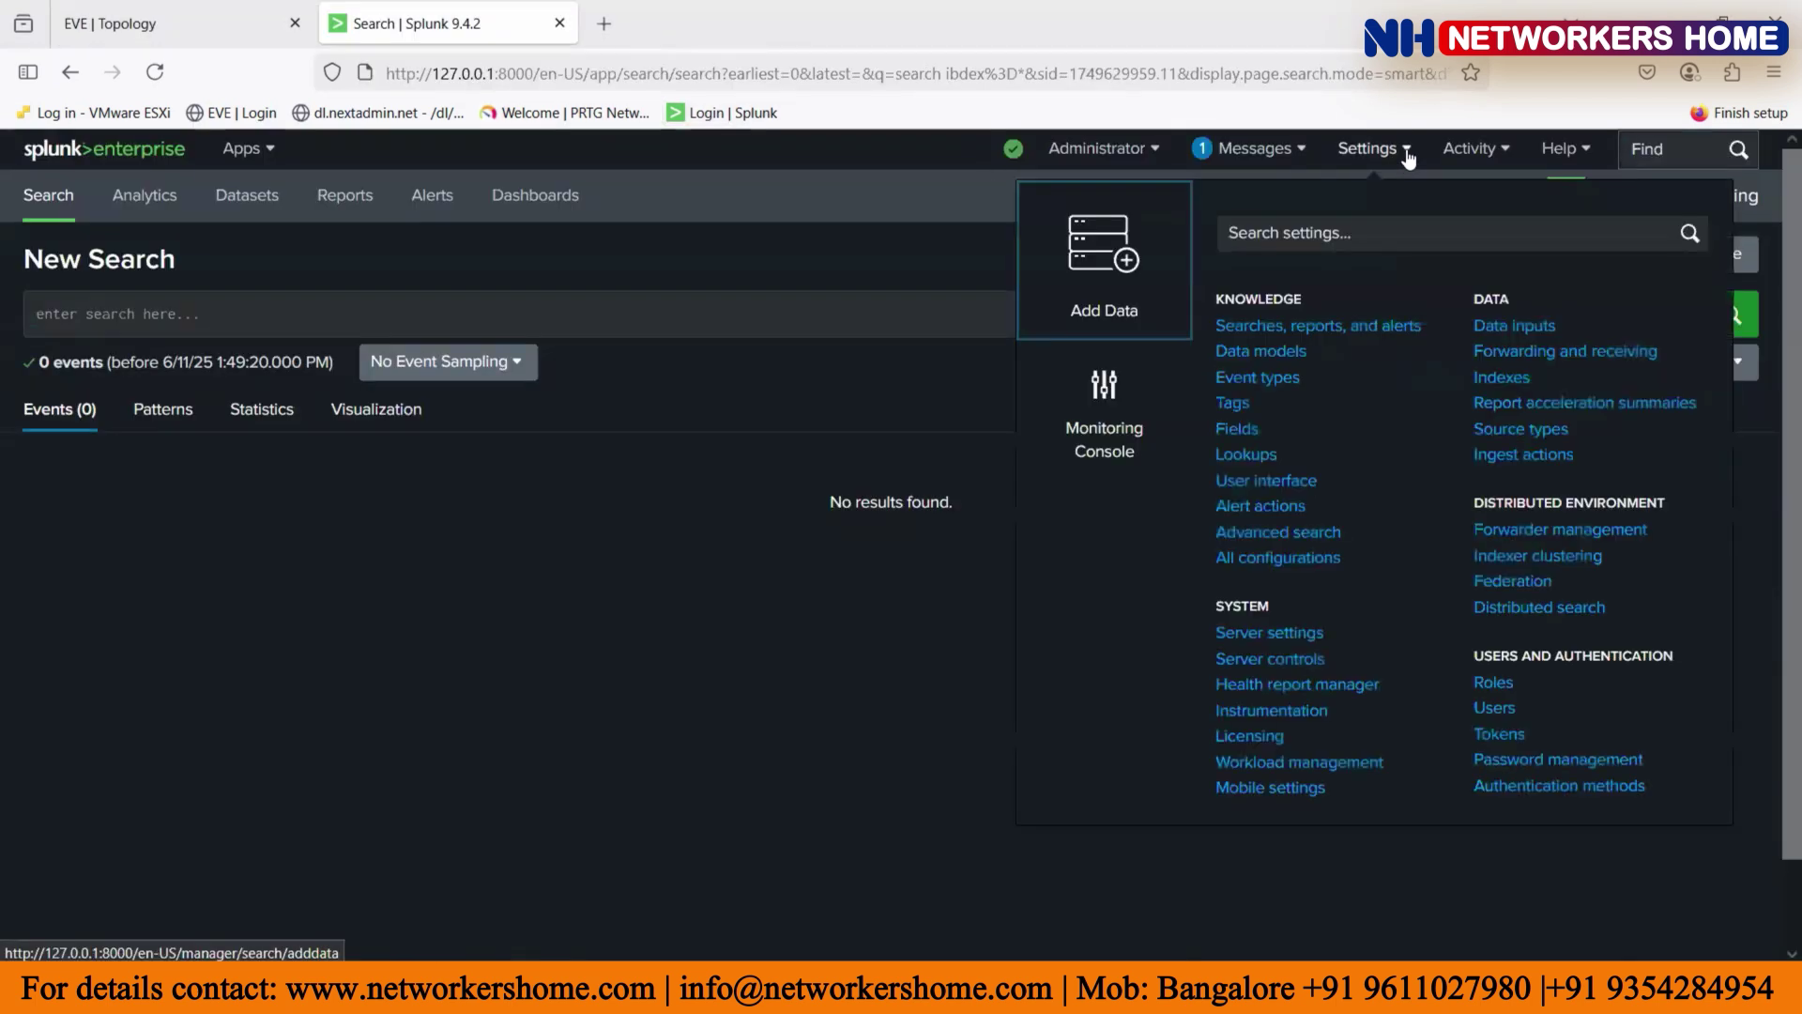
left_click(1514, 326)
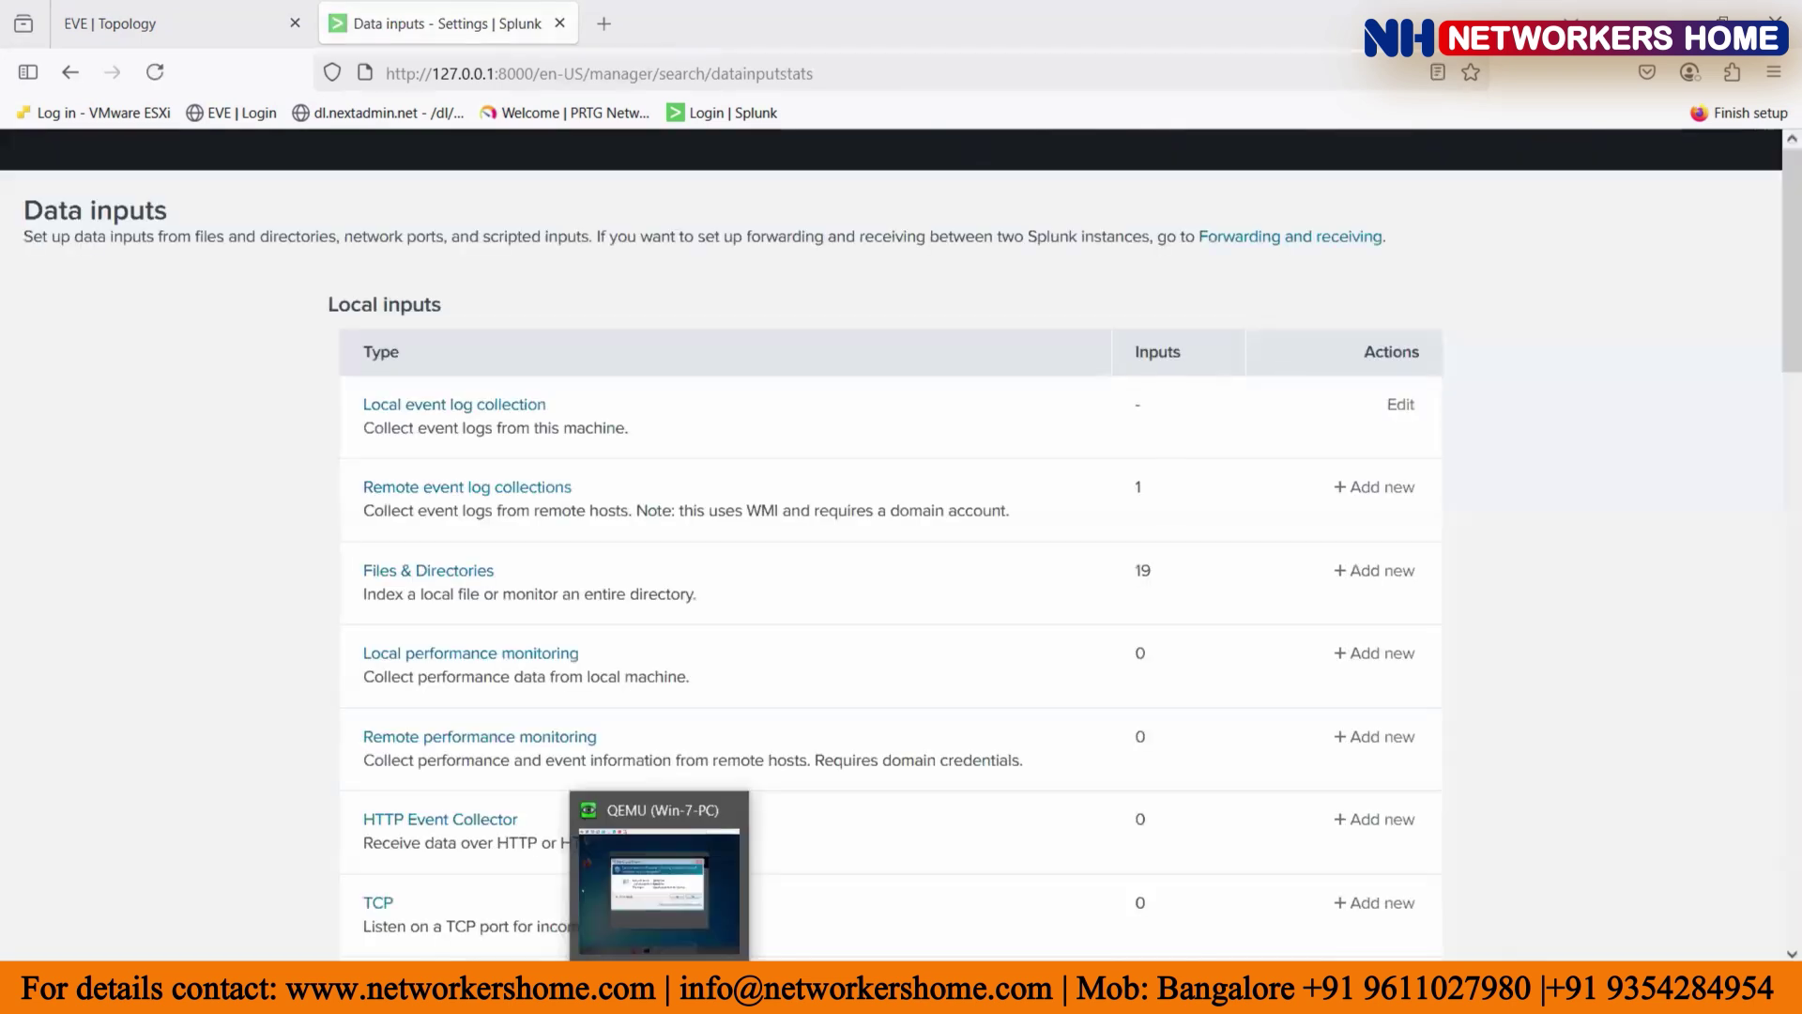
left_click(657, 850)
left_click(1397, 550)
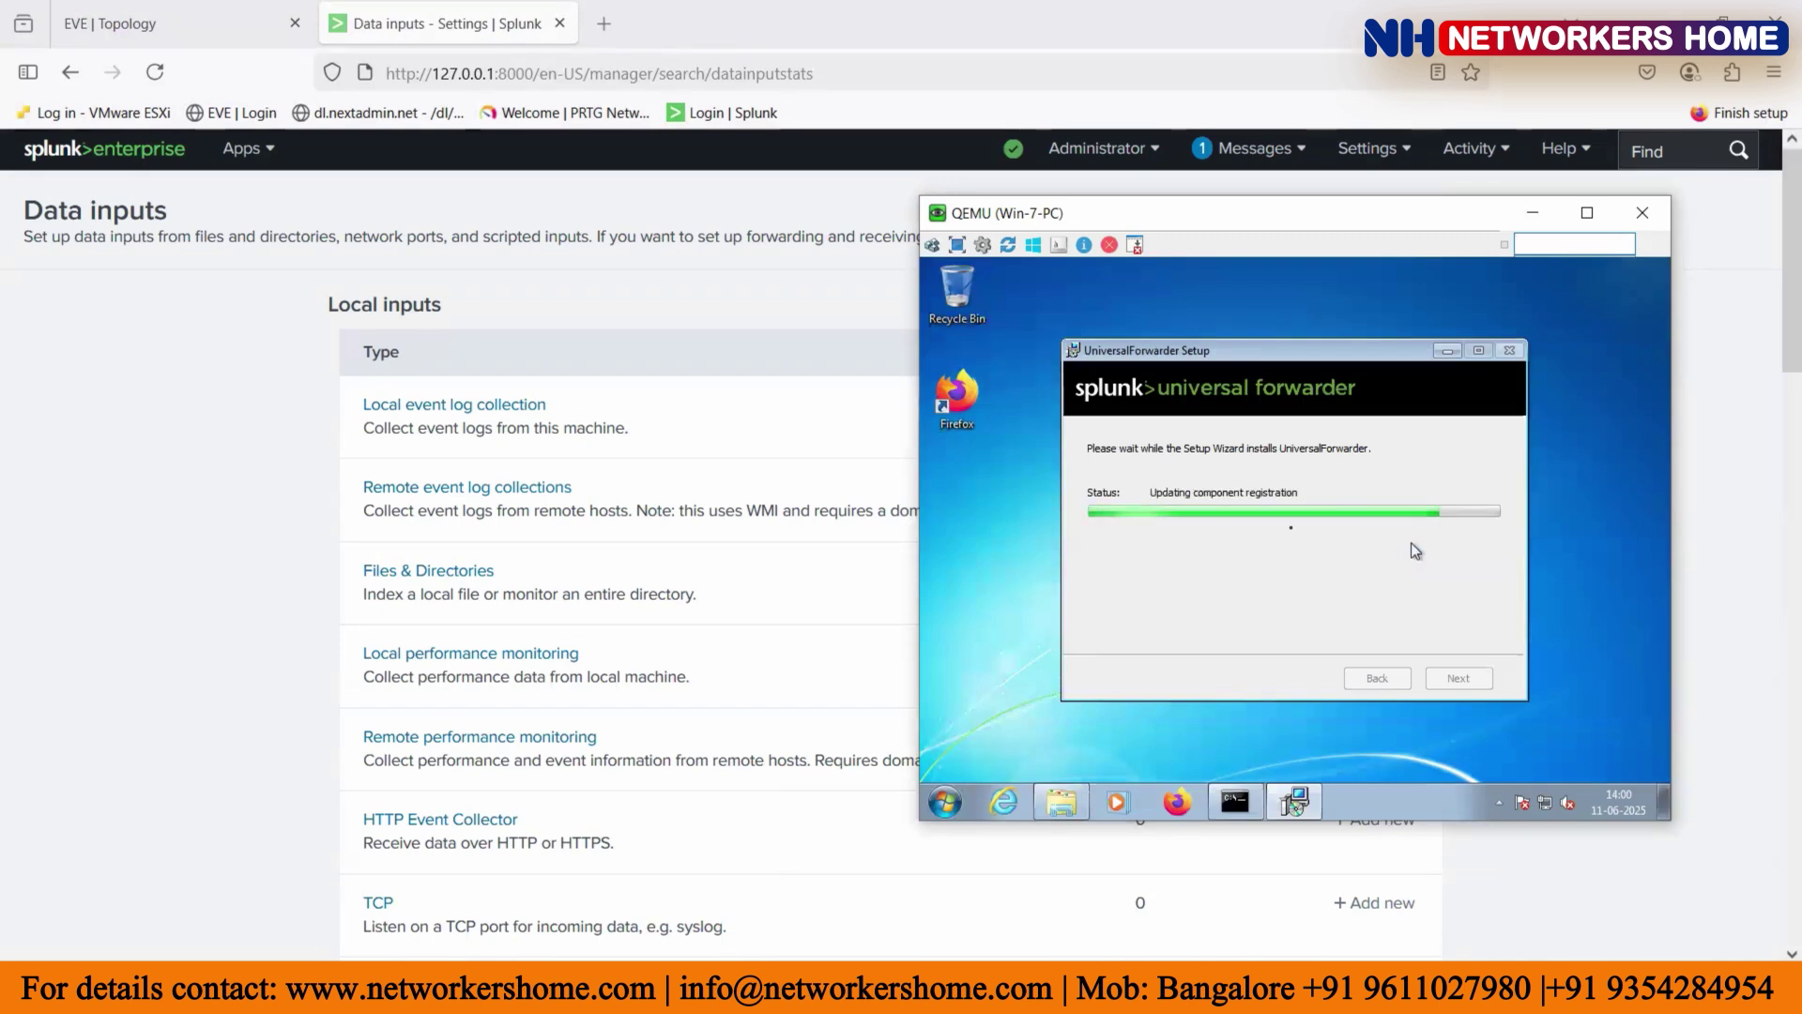
left_click(1100, 37)
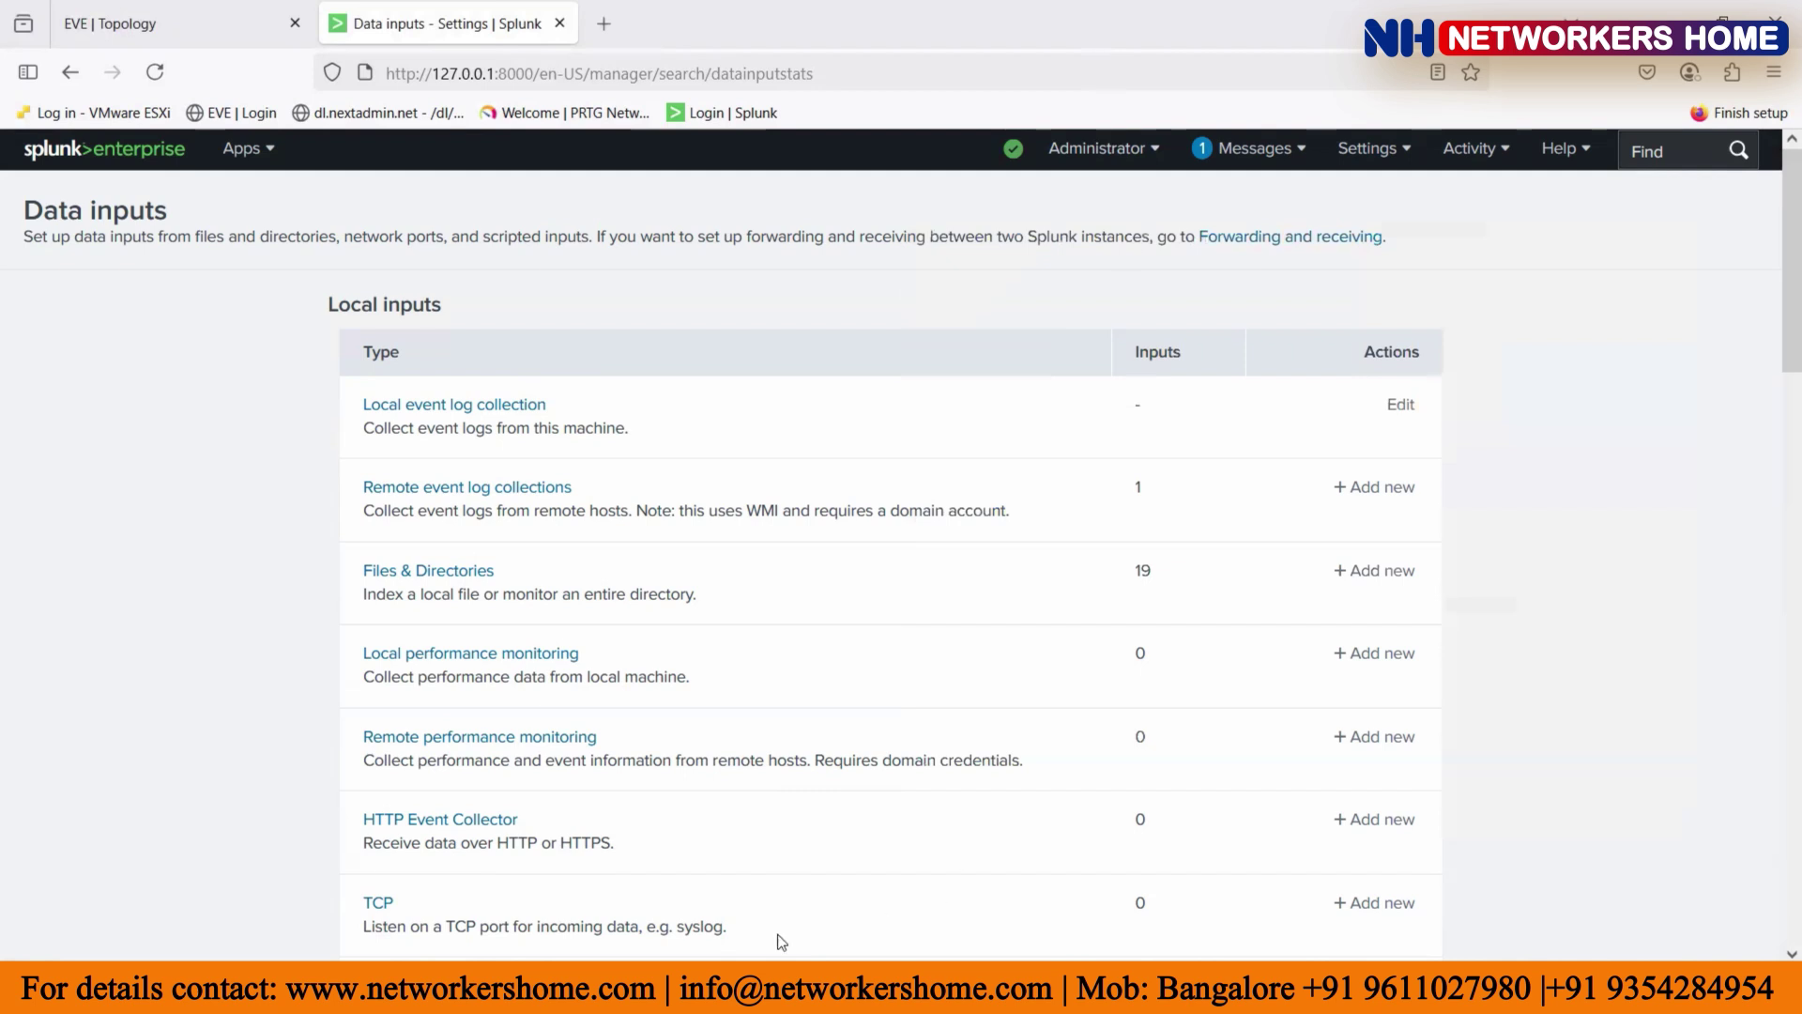
key("alt+Tab")
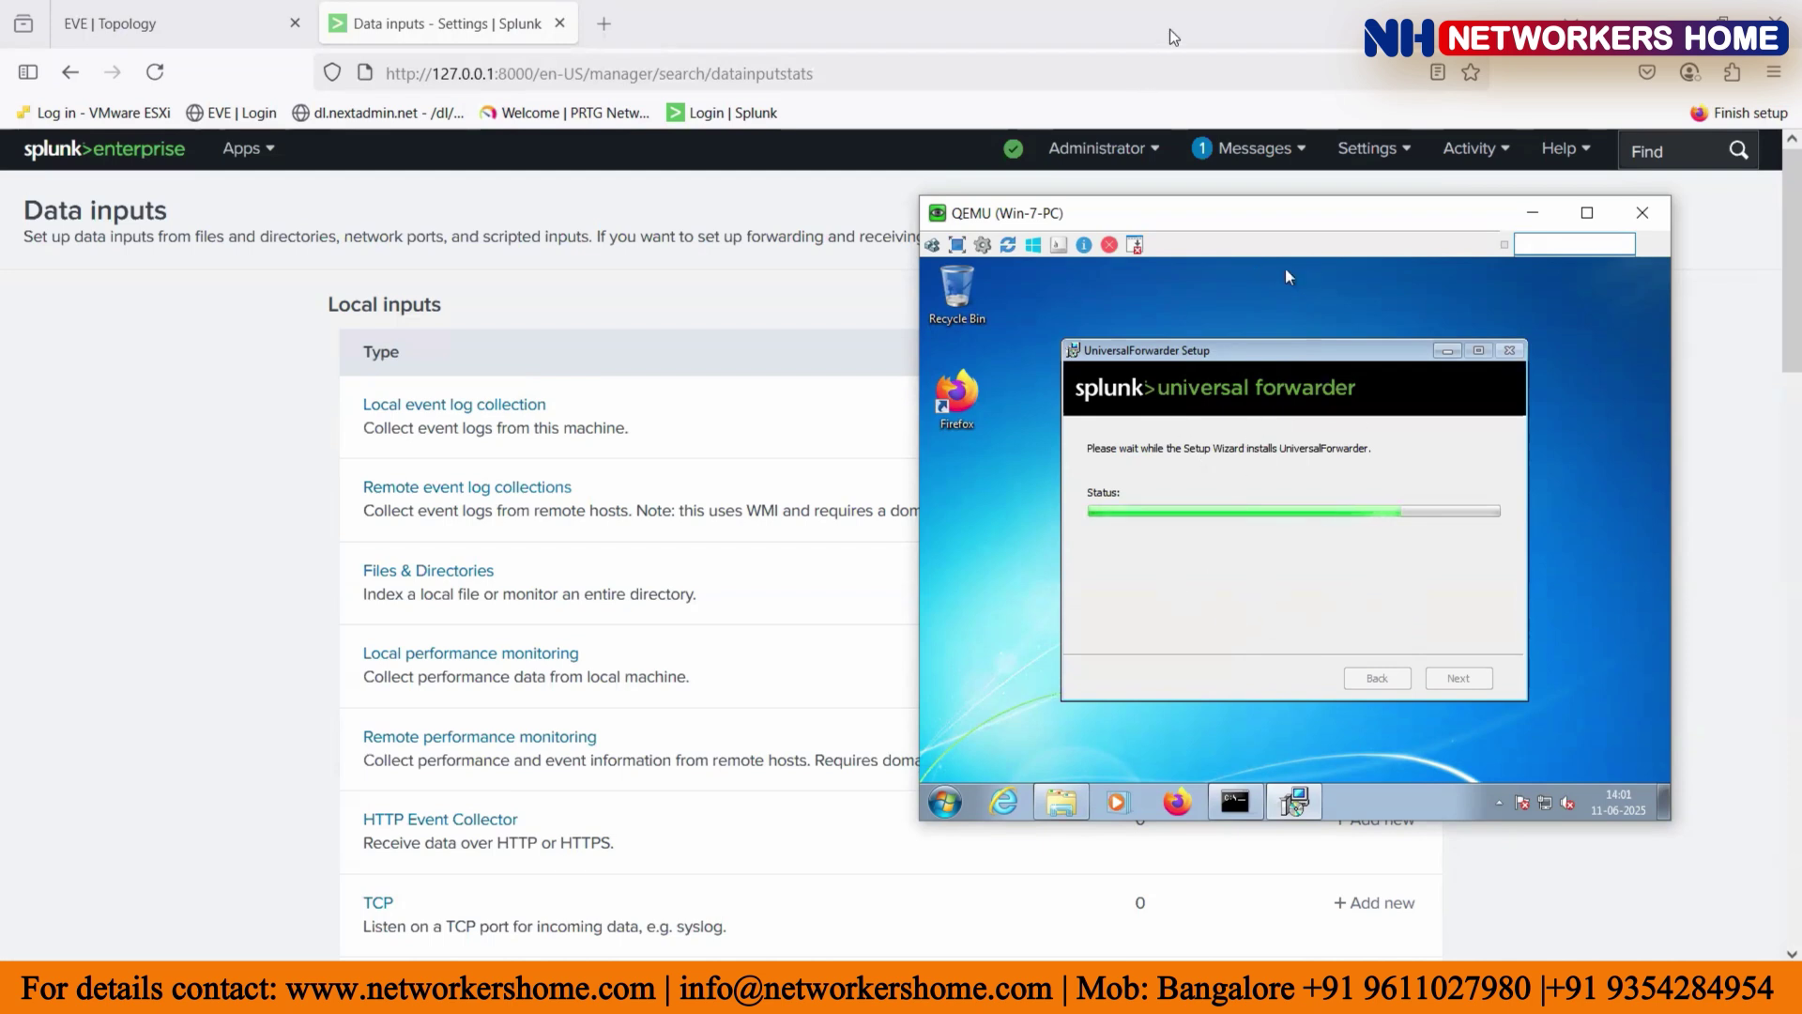
key("alt+Tab")
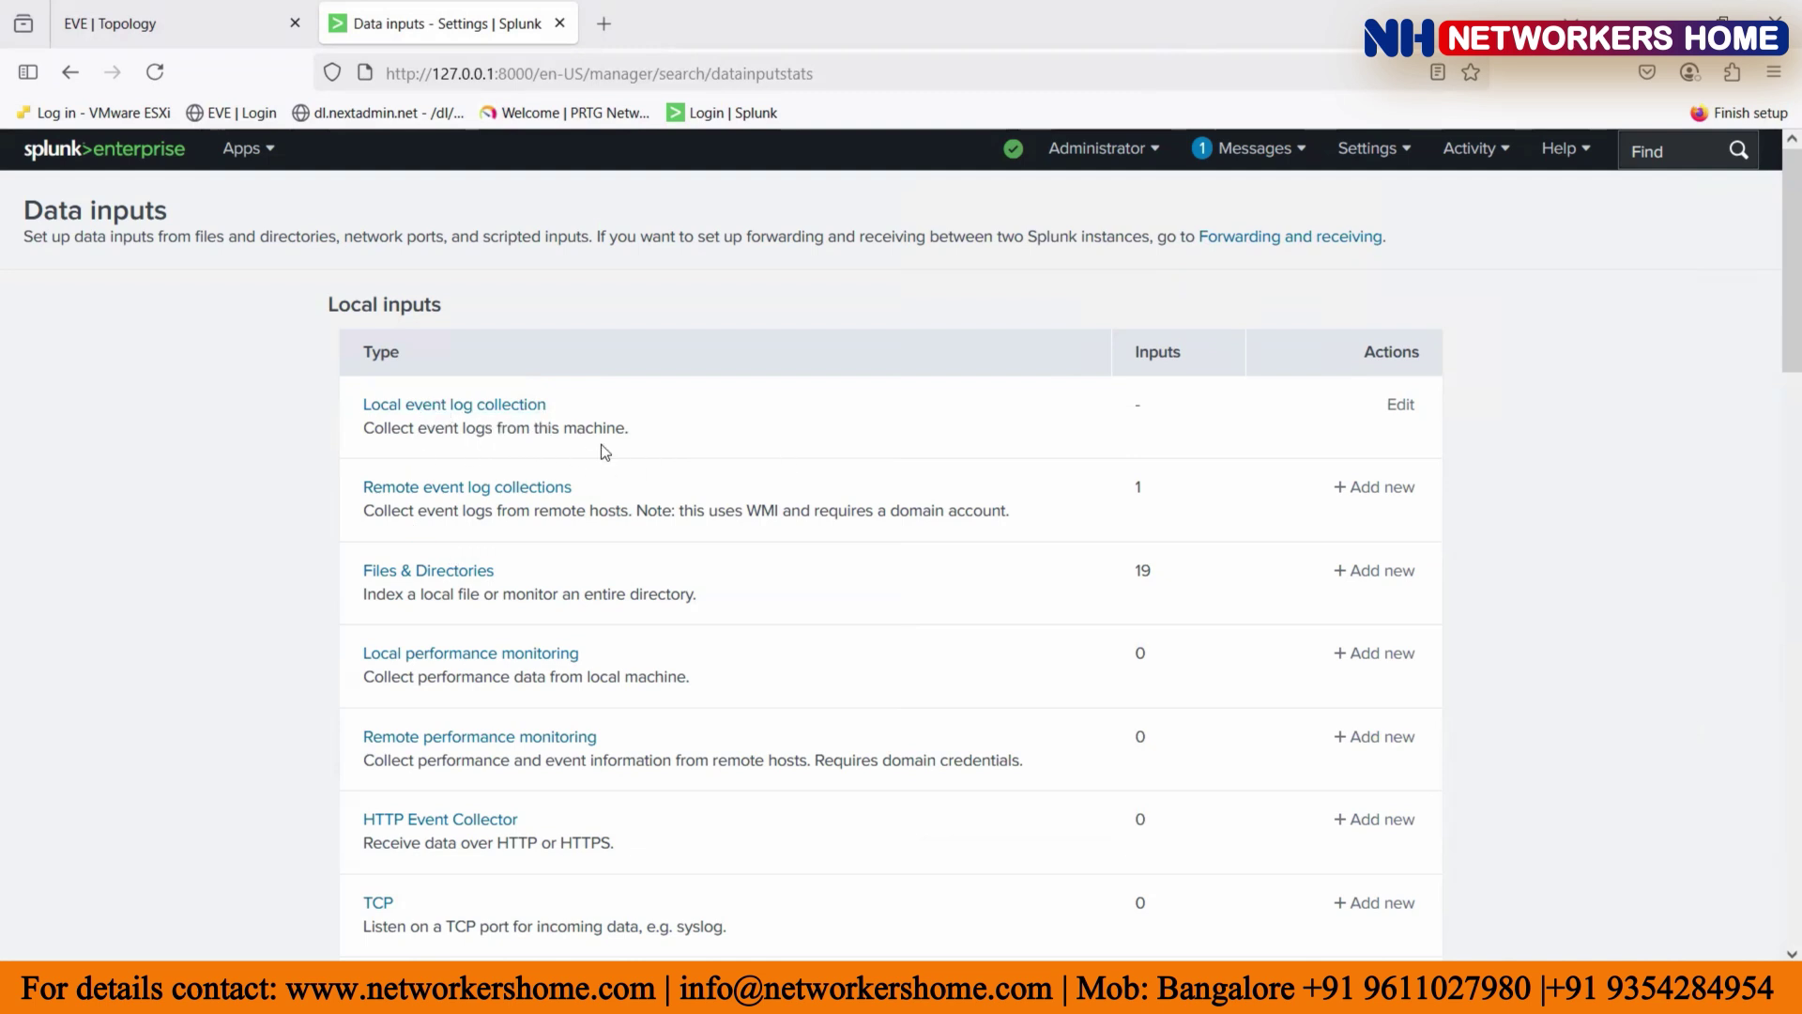
scroll(506, 802, "down", 1)
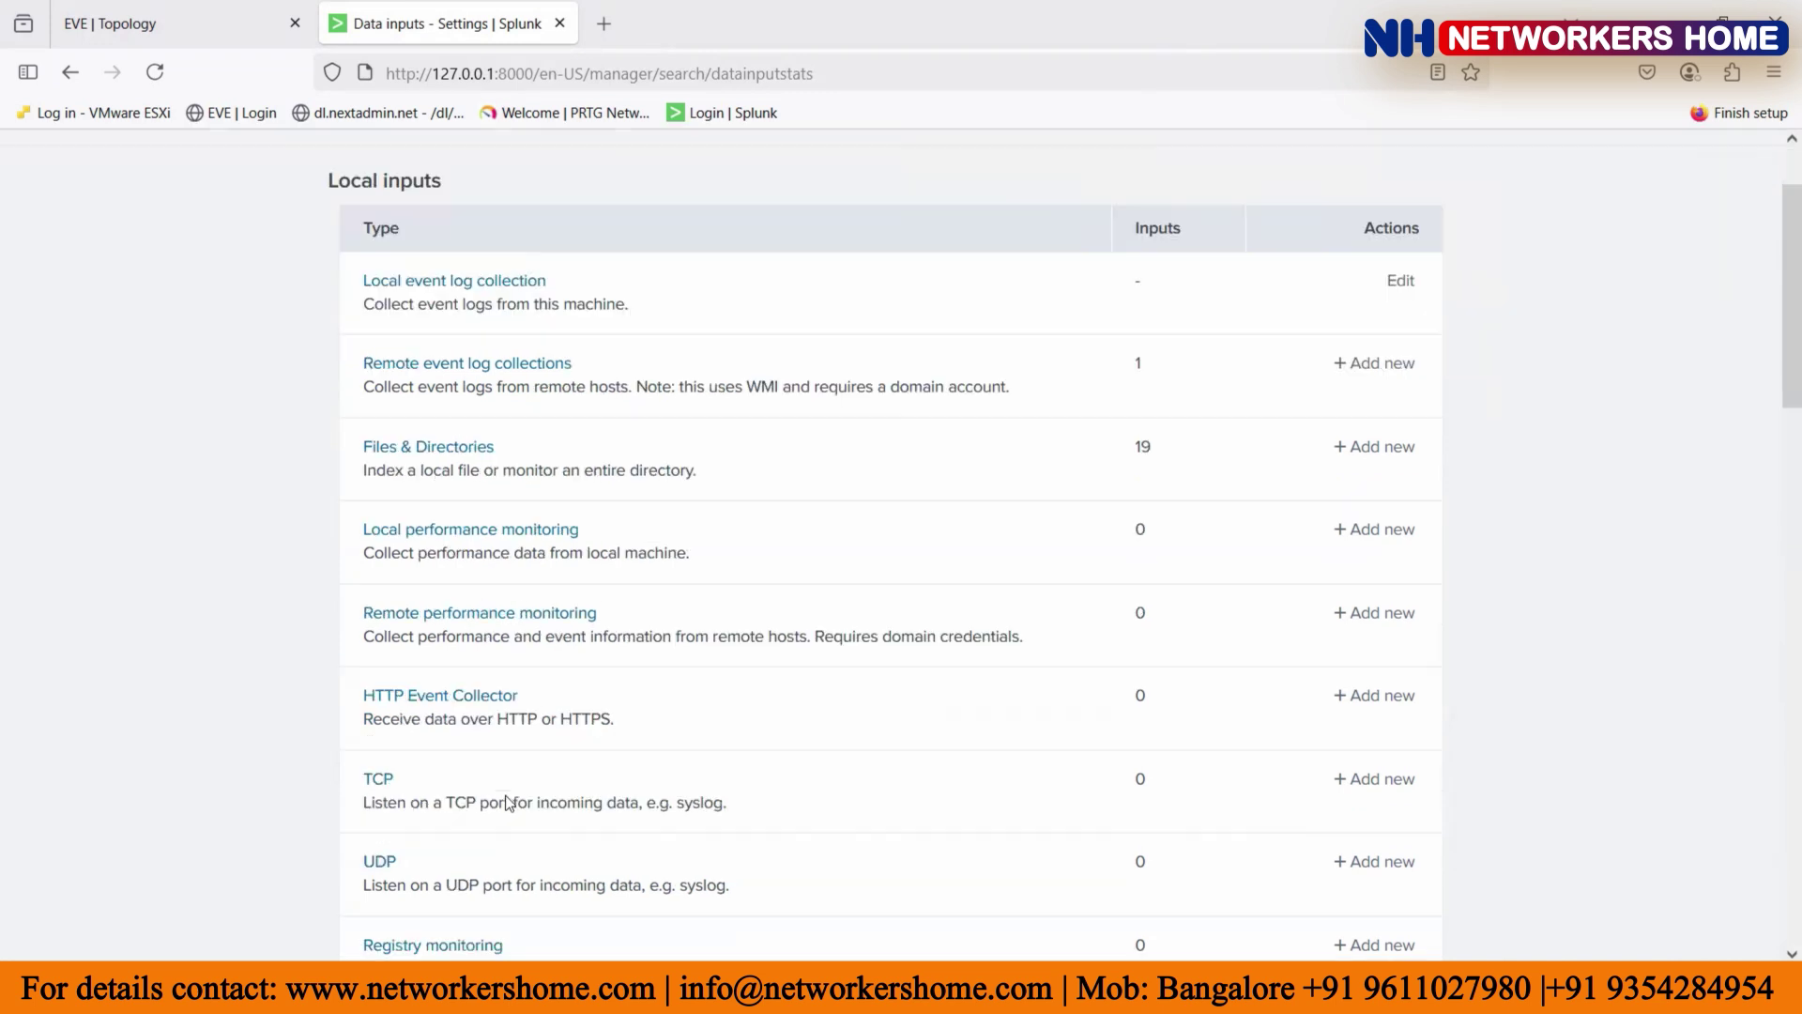
scroll(563, 835, "down", 2)
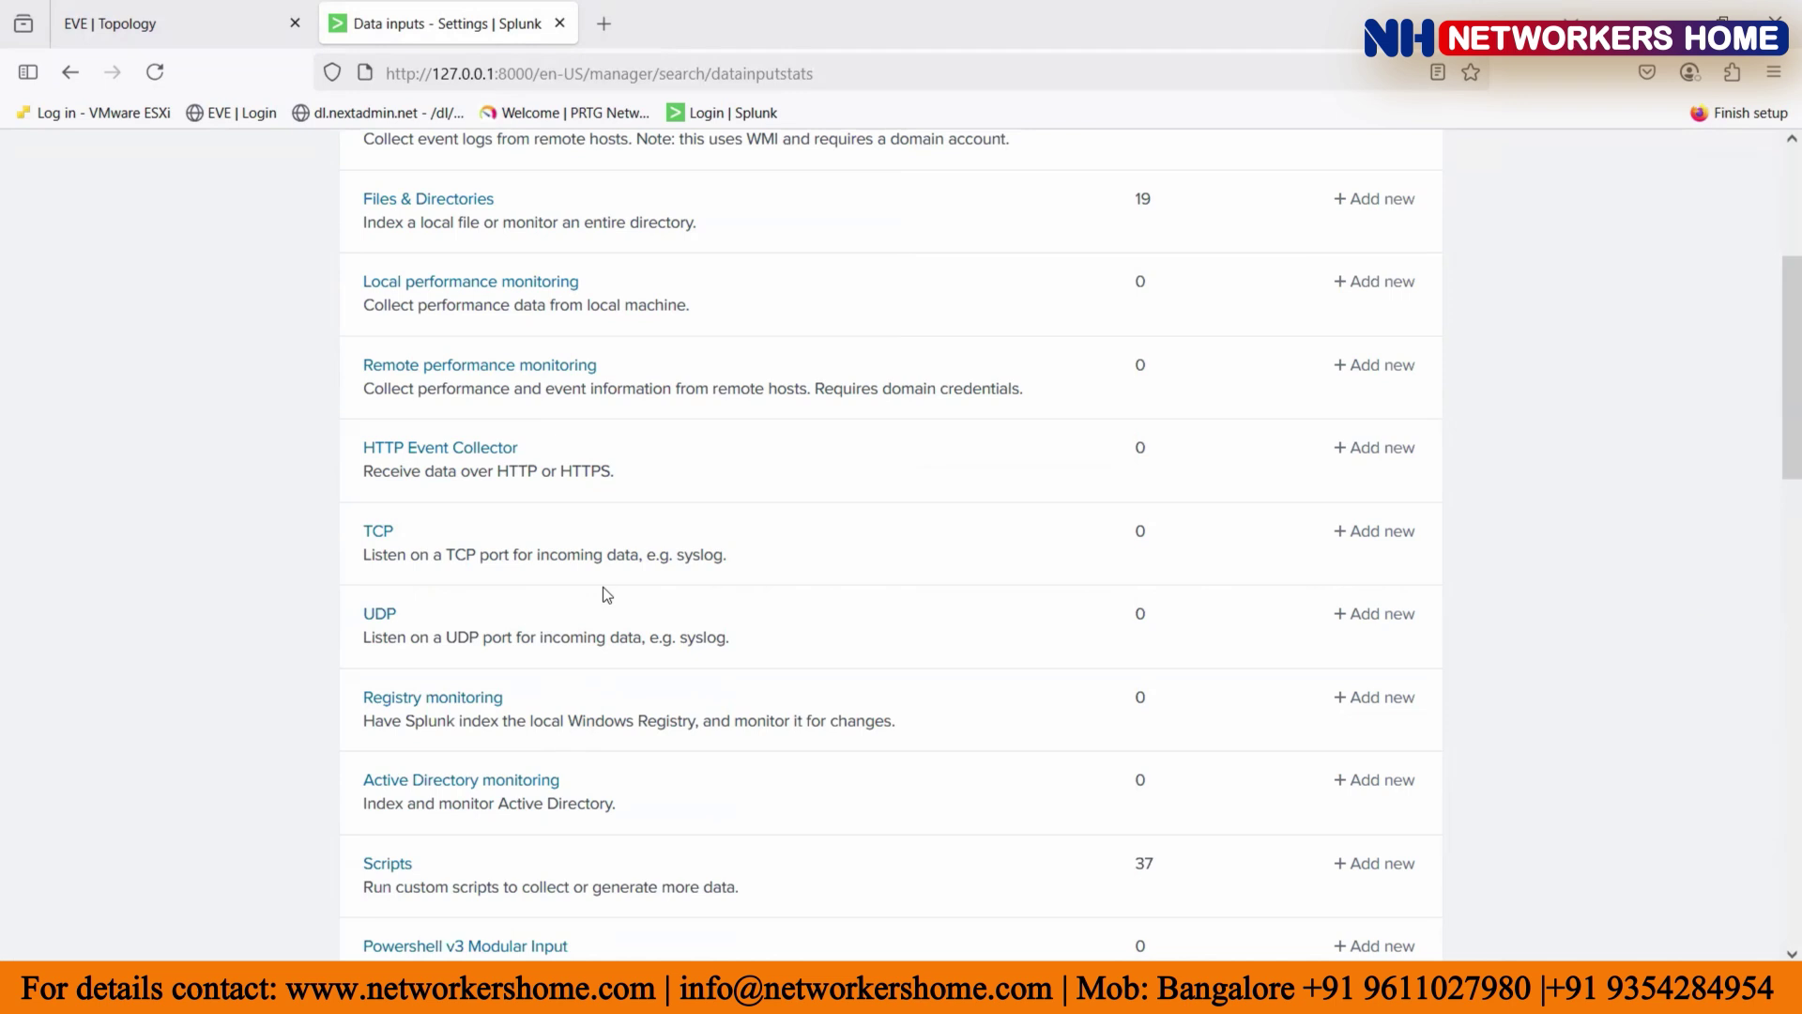
scroll(602, 588, "up", 4)
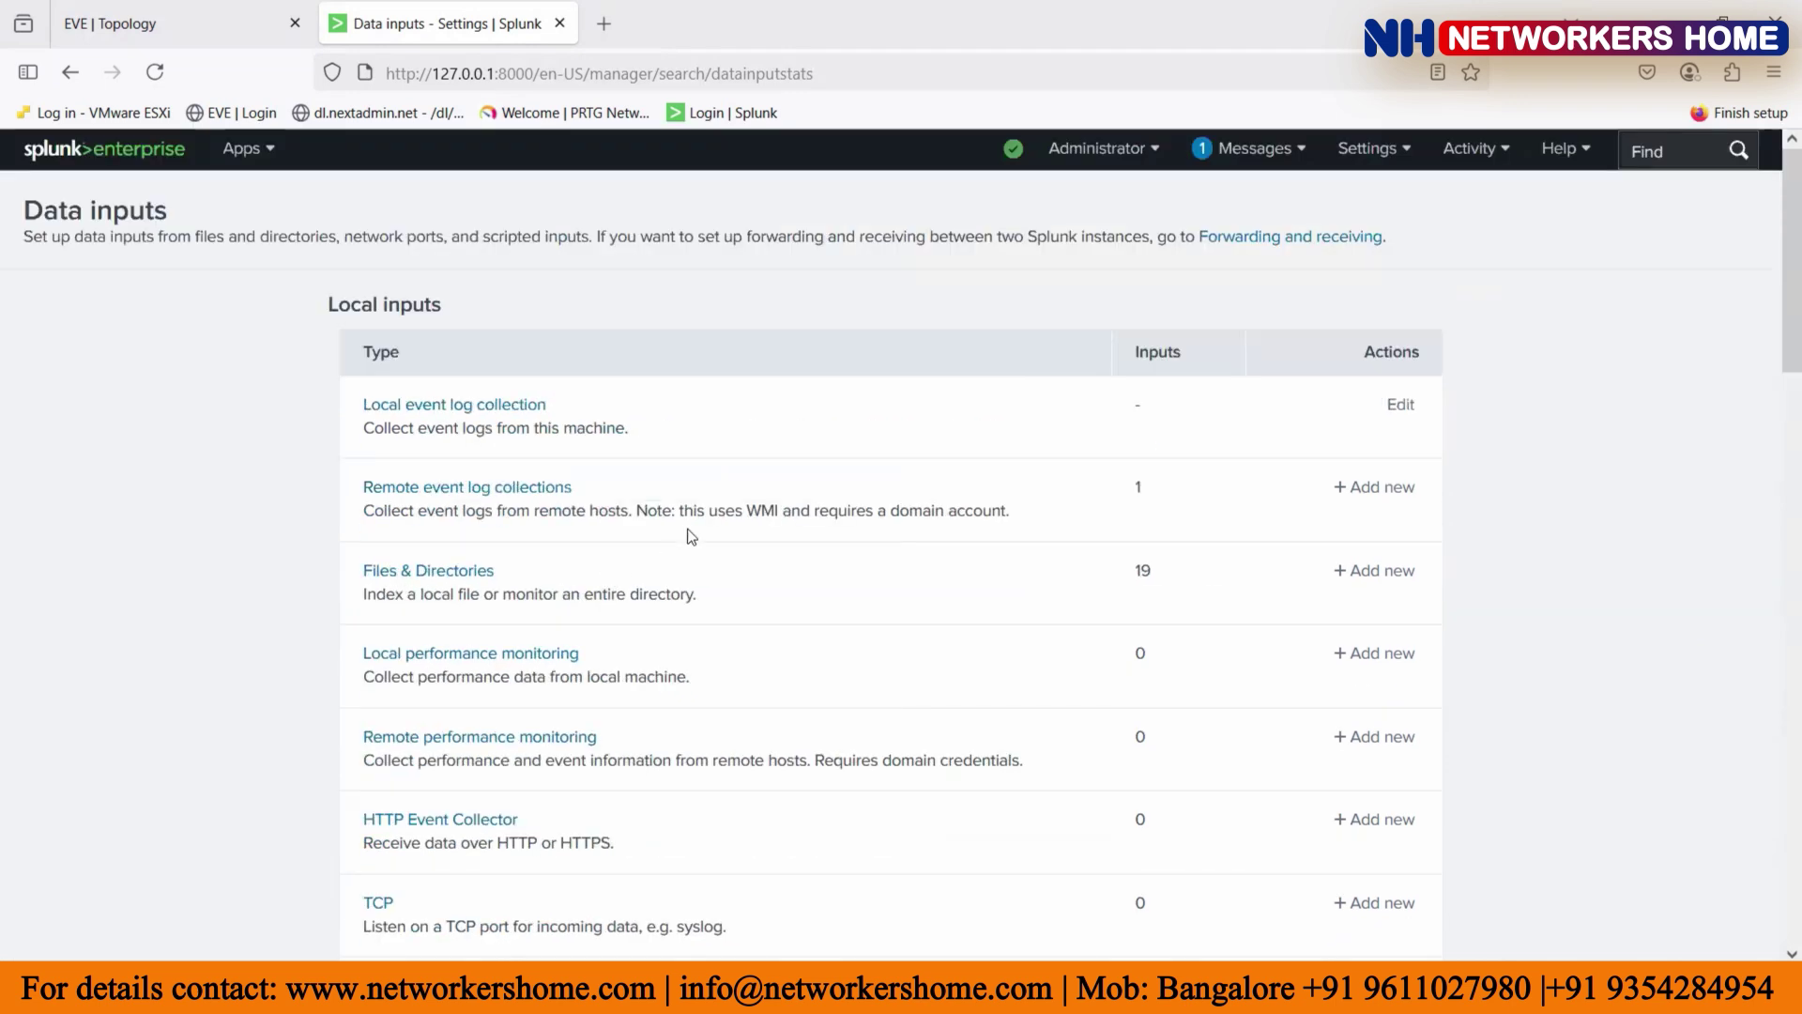
left_click(1370, 148)
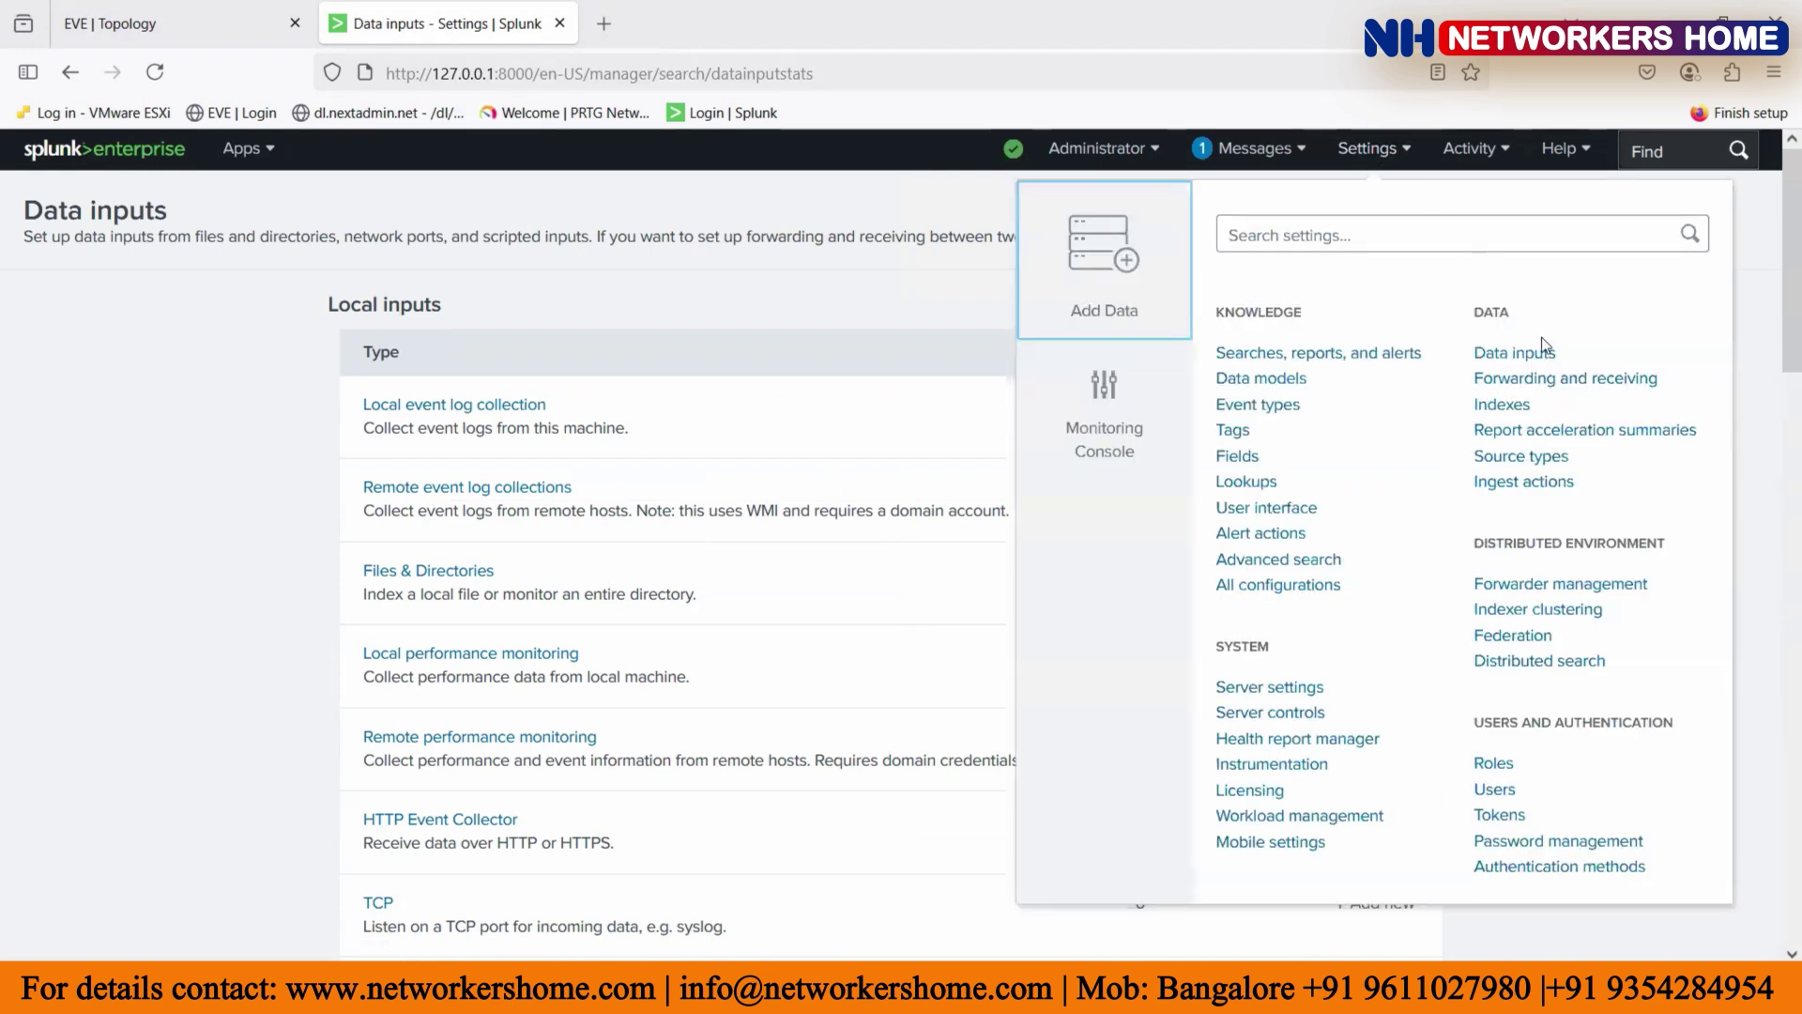
Go to Settings > Forwarding and receiving and choose Configure receiving.
left_click(1571, 386)
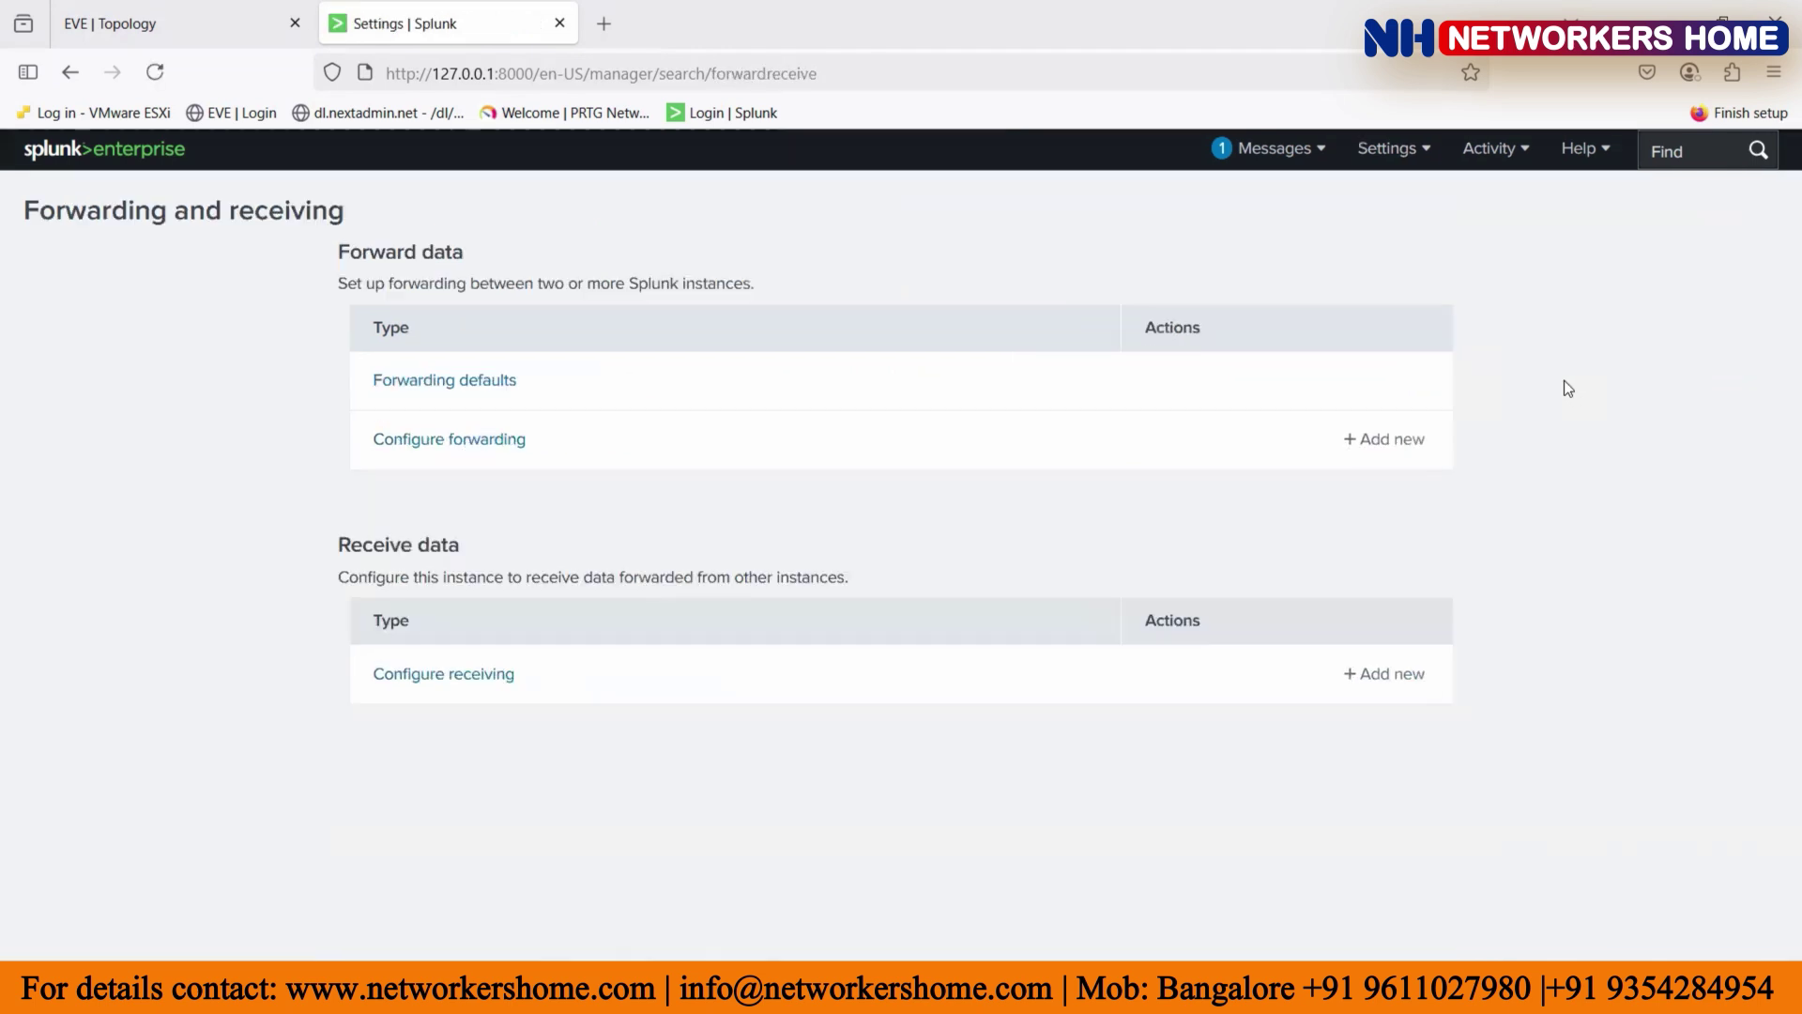
left_click(435, 689)
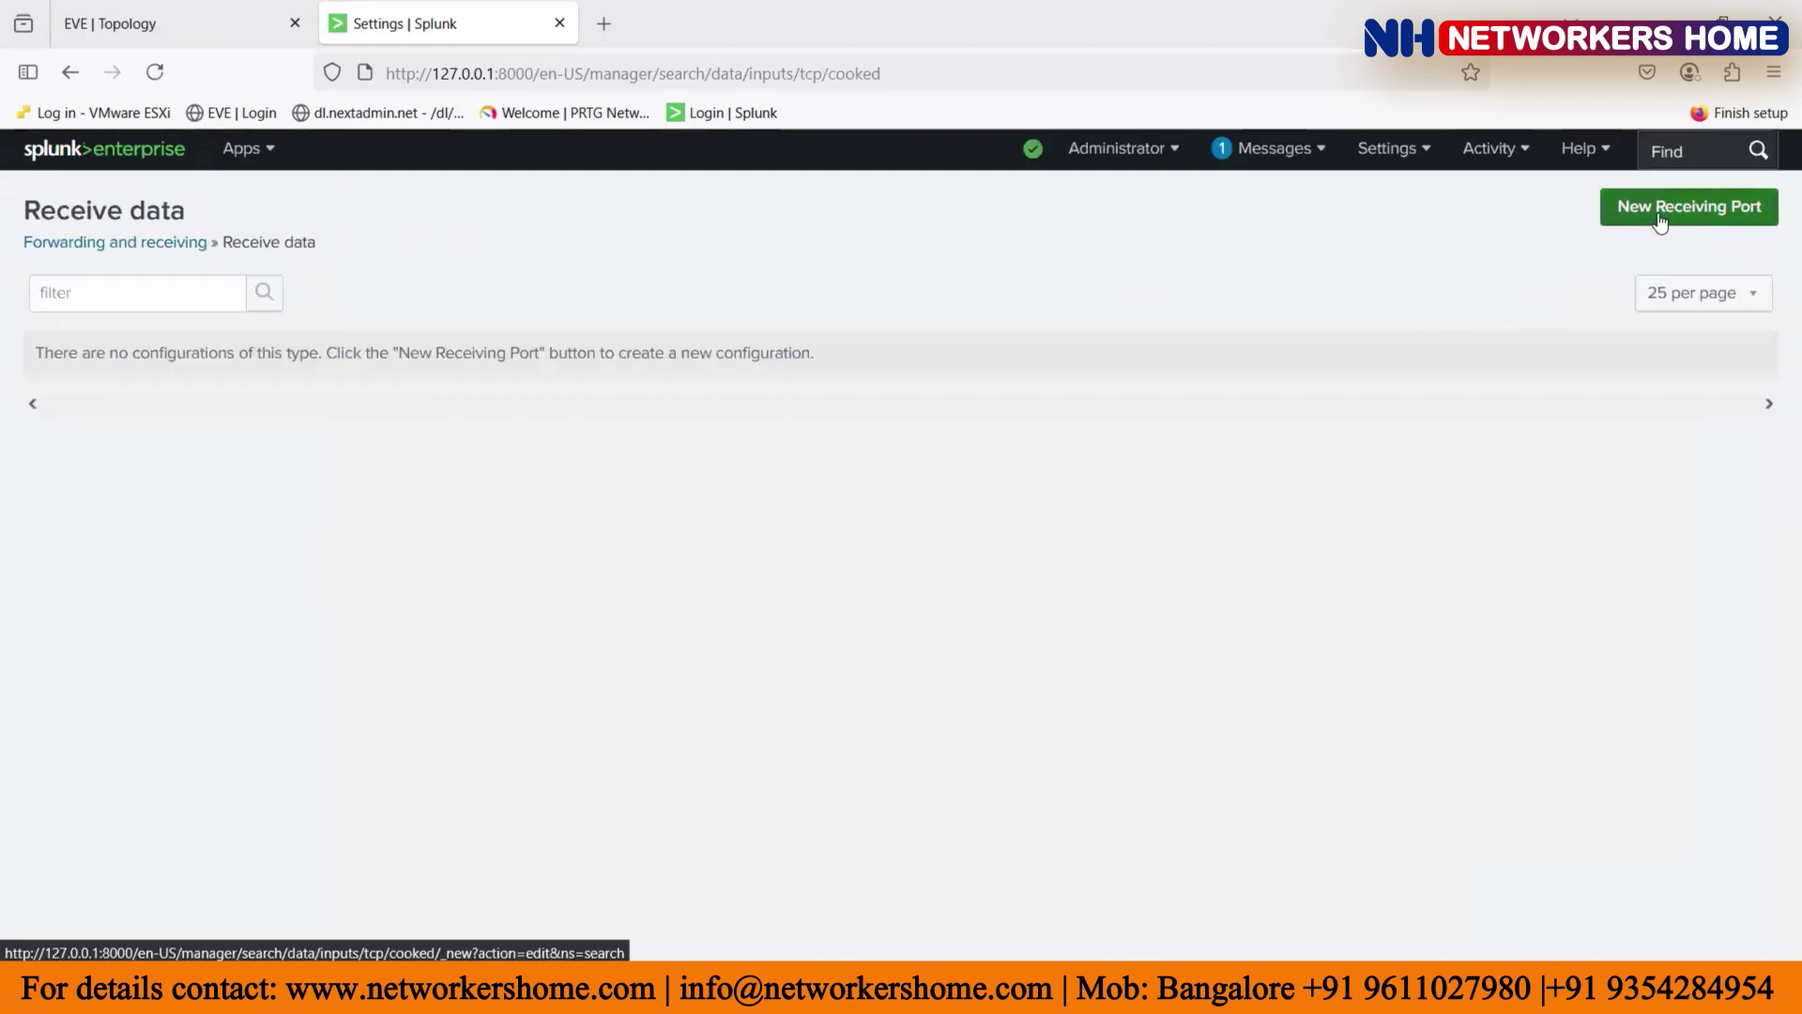
Add a new receiving port listening on 9997 and save it.
left_click(1627, 228)
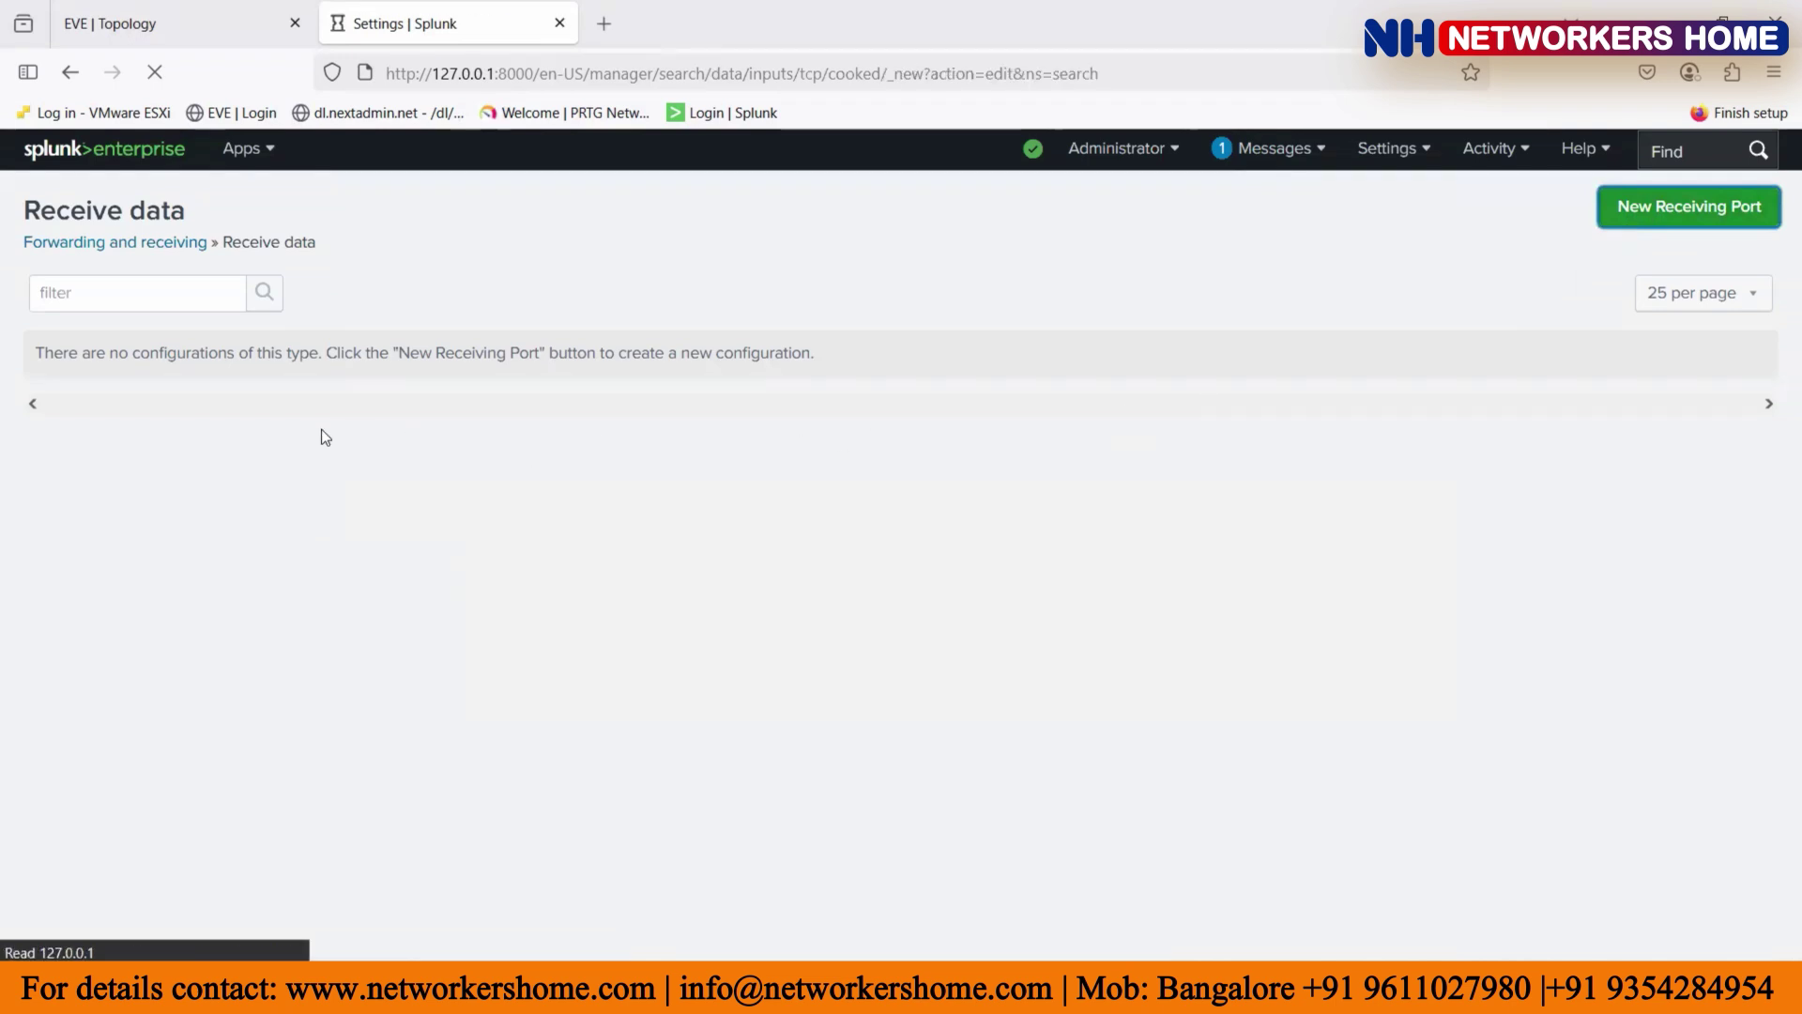
left_click(774, 449)
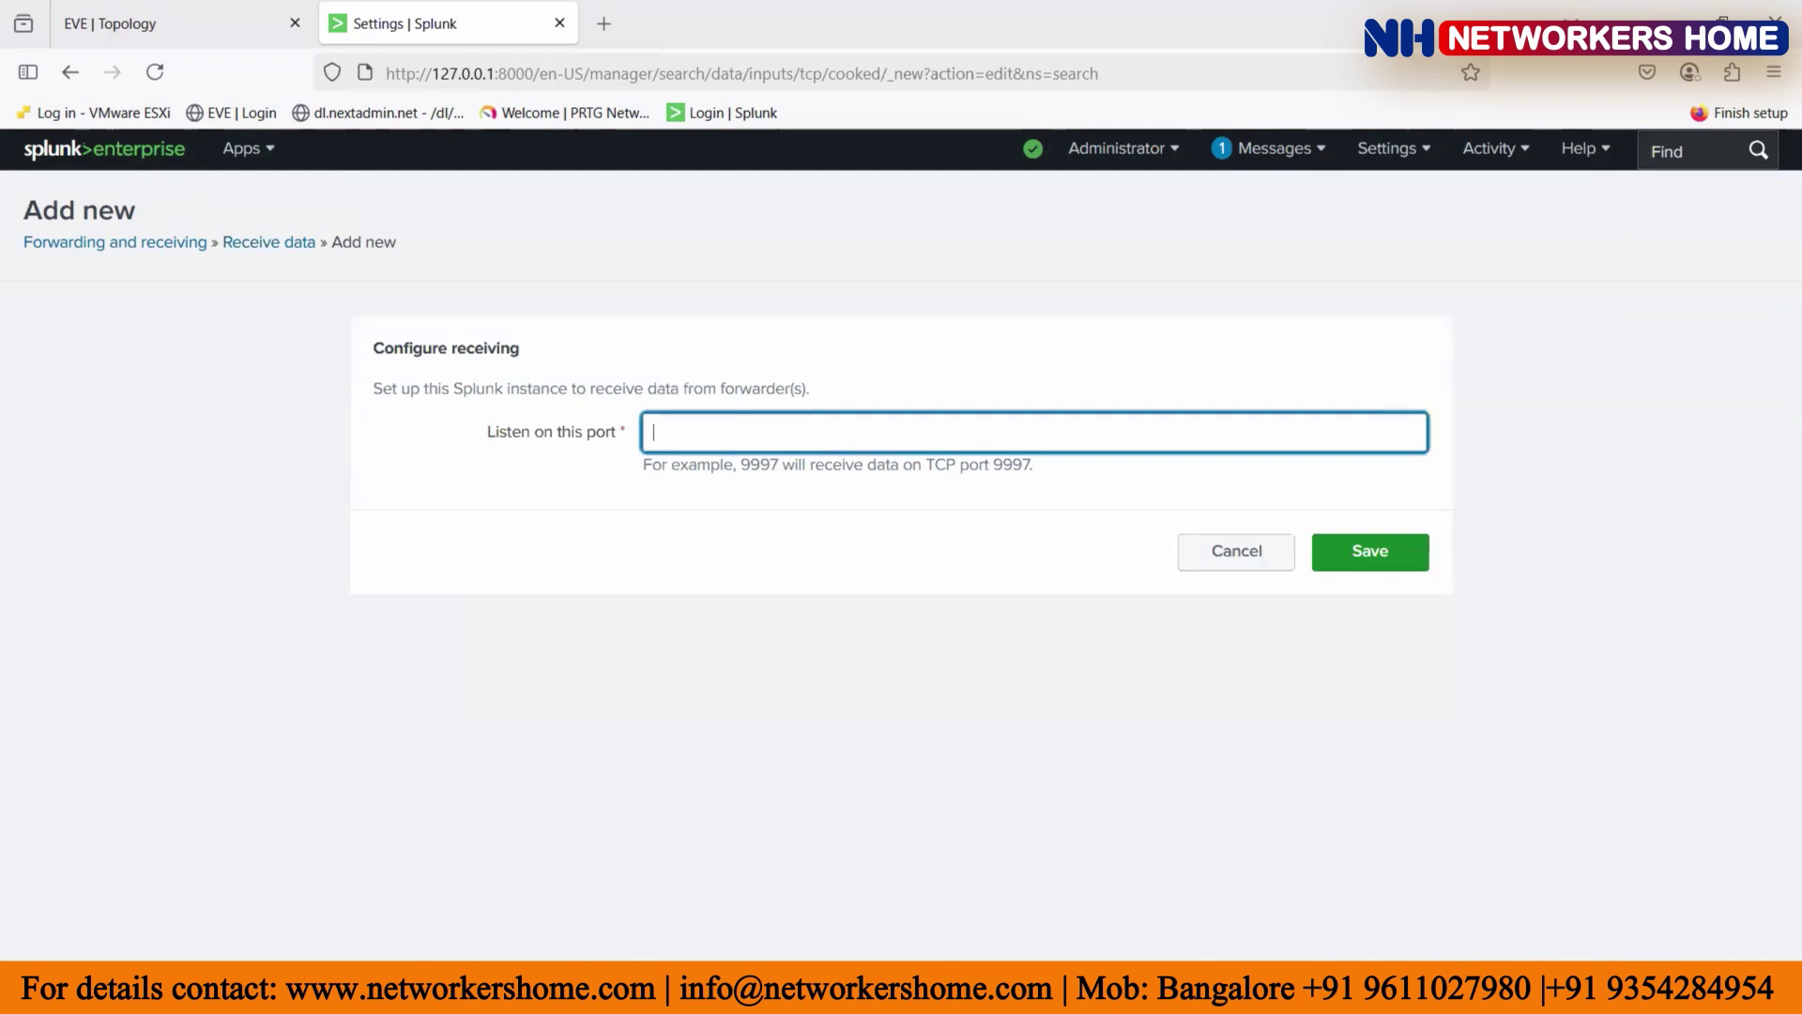
type("9997")
left_click(1382, 562)
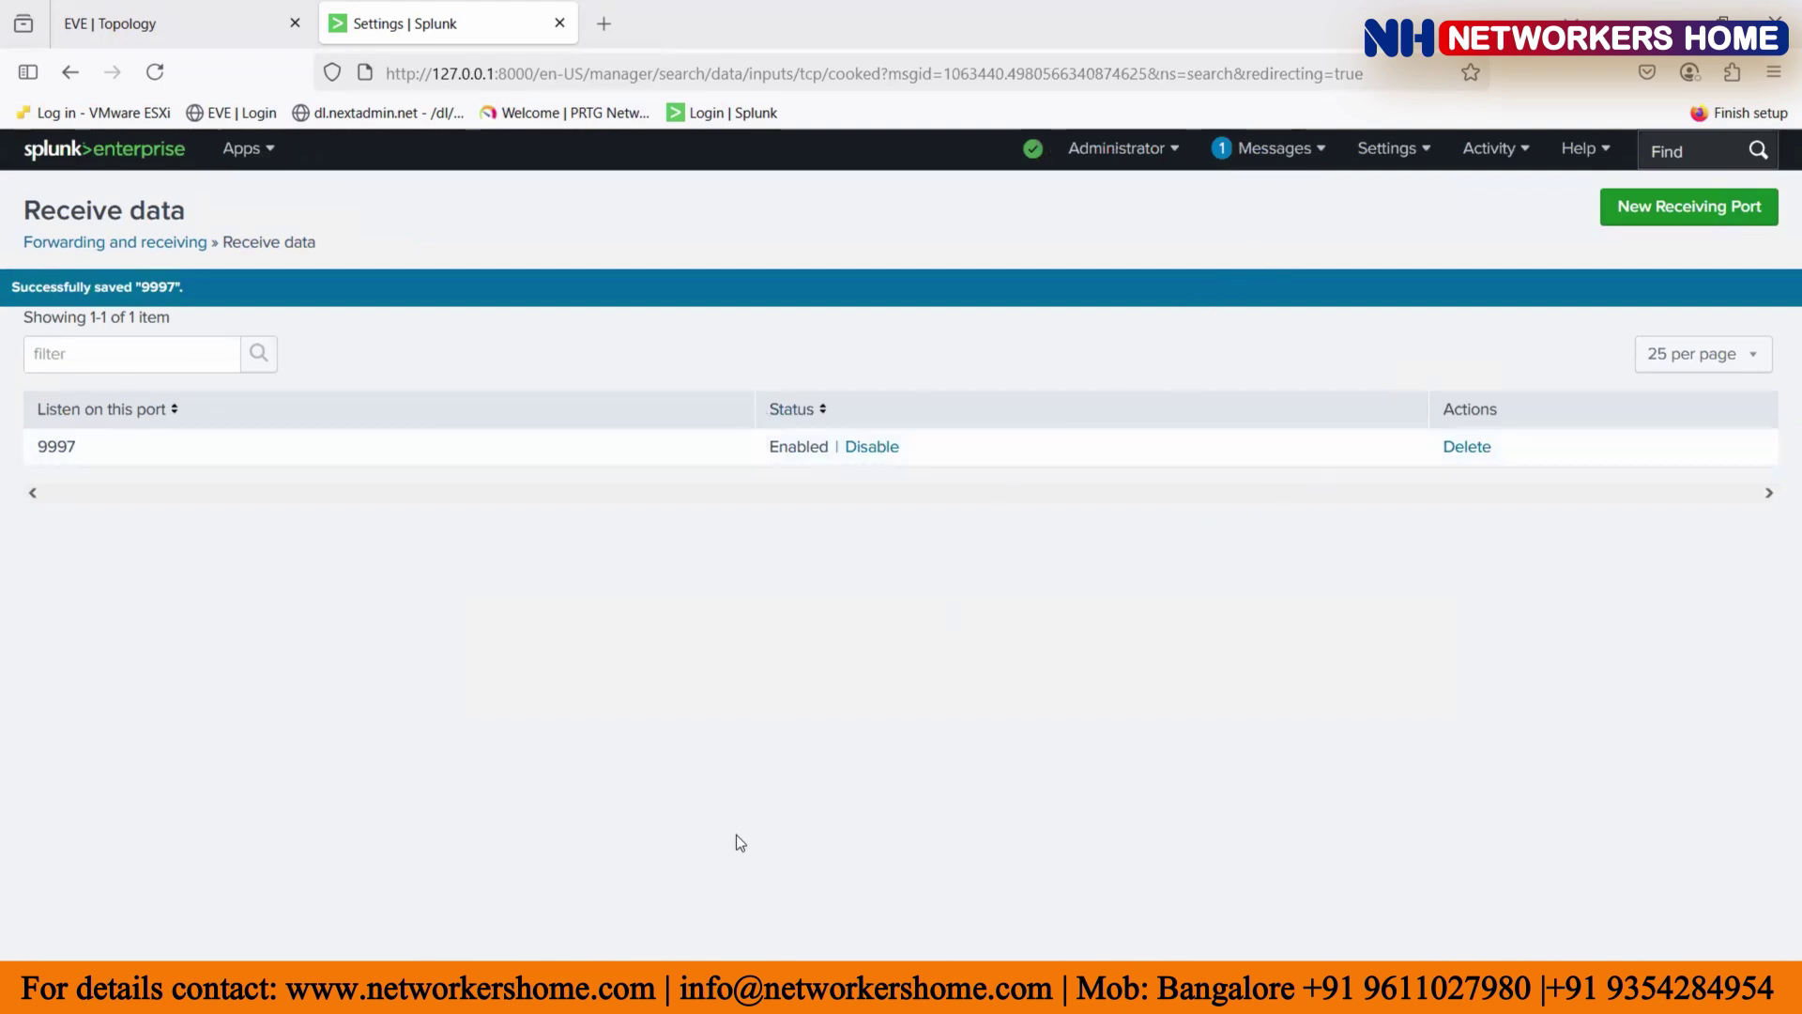
Launch firewall.cpl and go to the Advanced settings Inbound Rules list.
key("super")
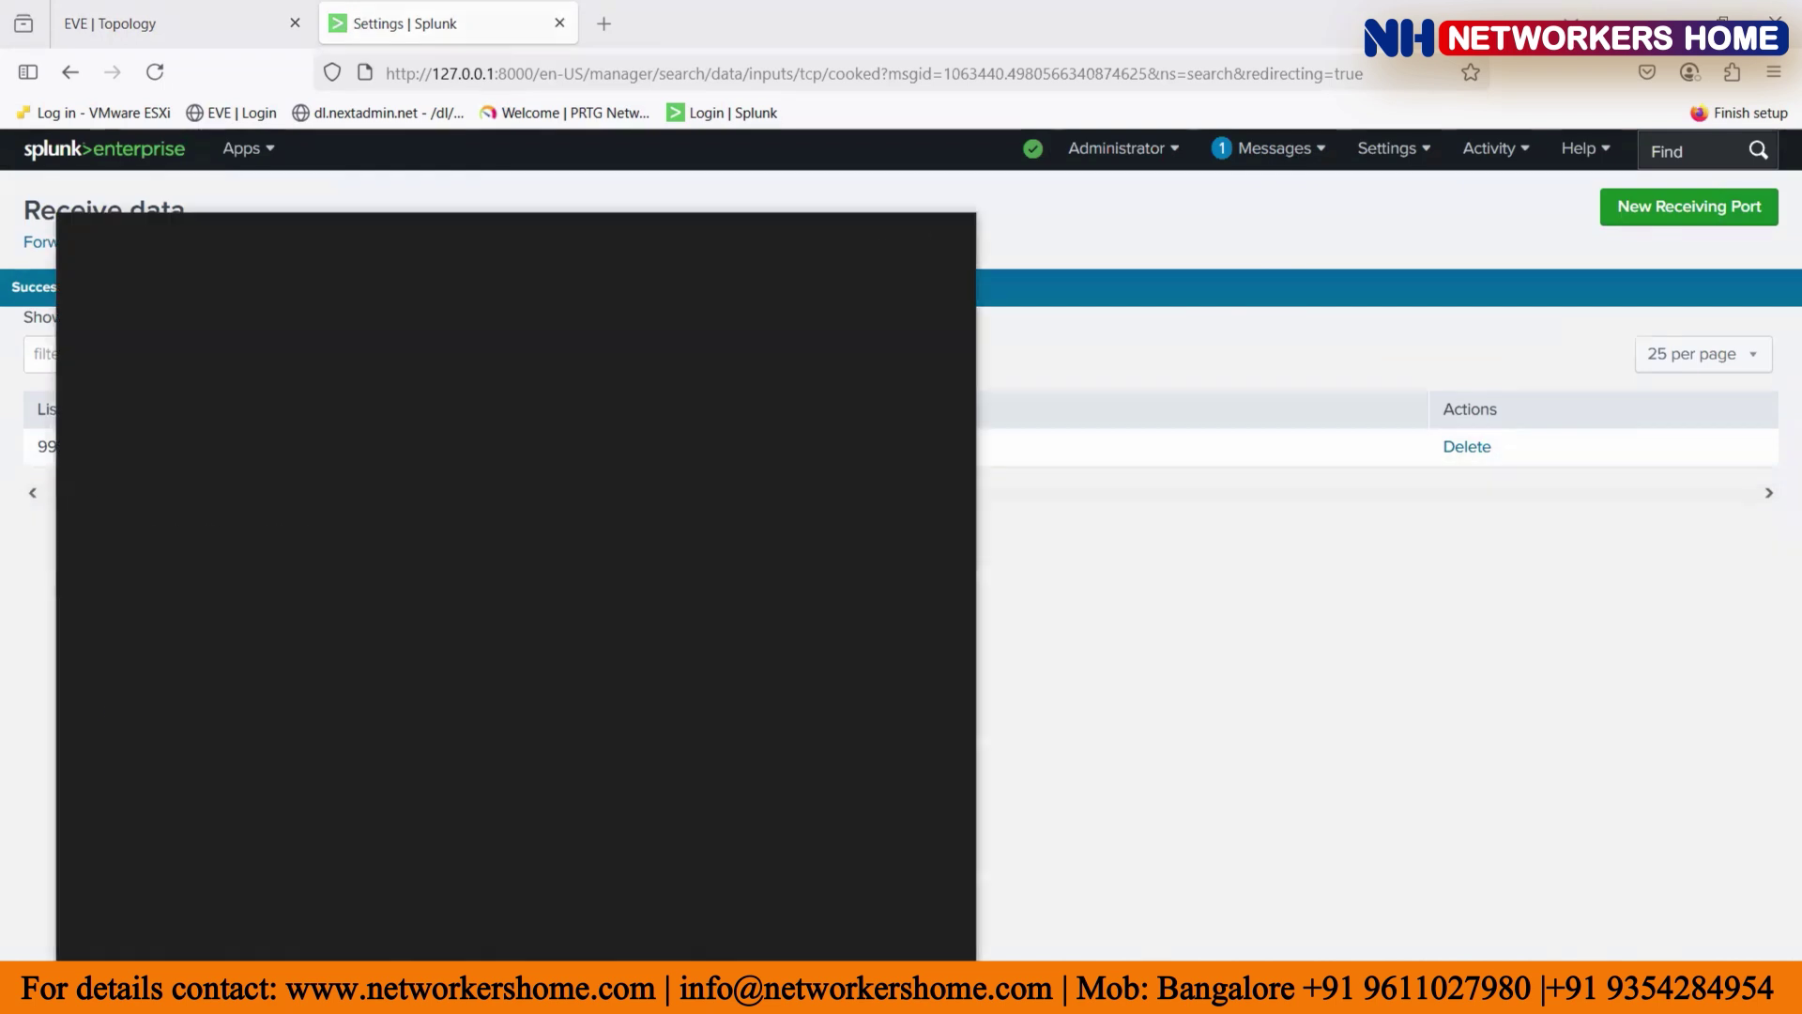
type("firewall.cpl")
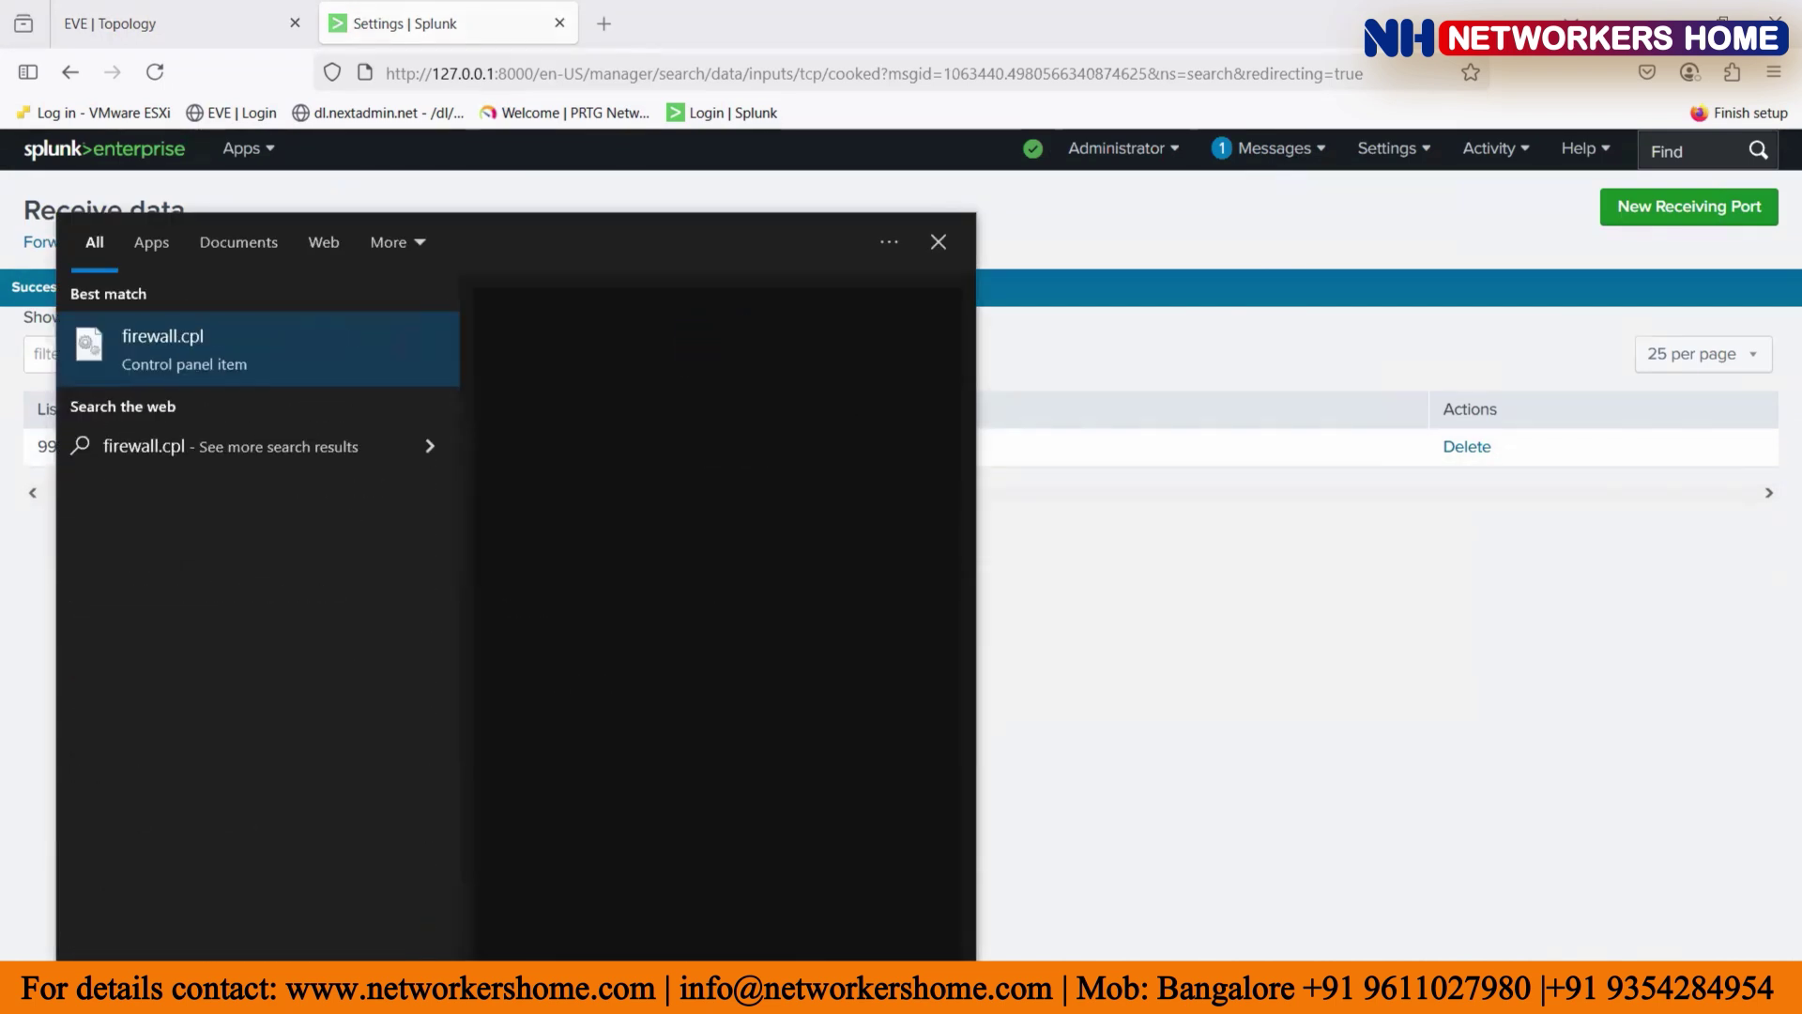
key("Return")
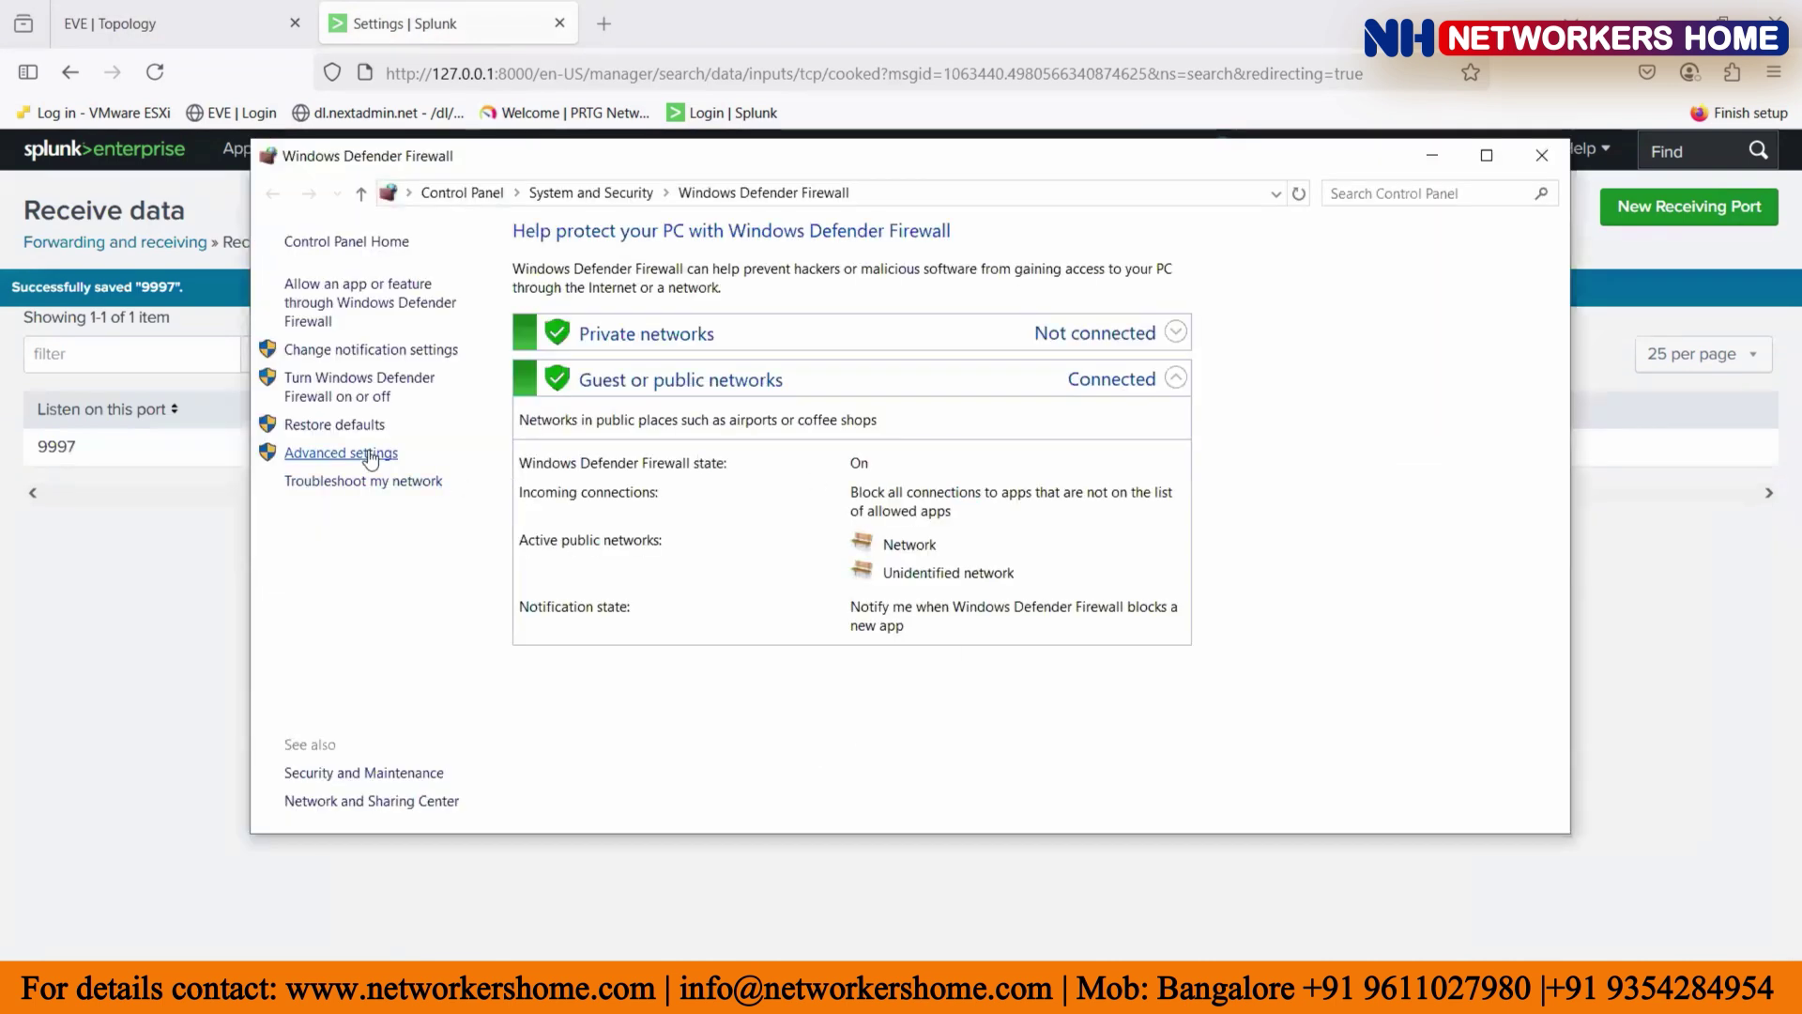
left_click(398, 467)
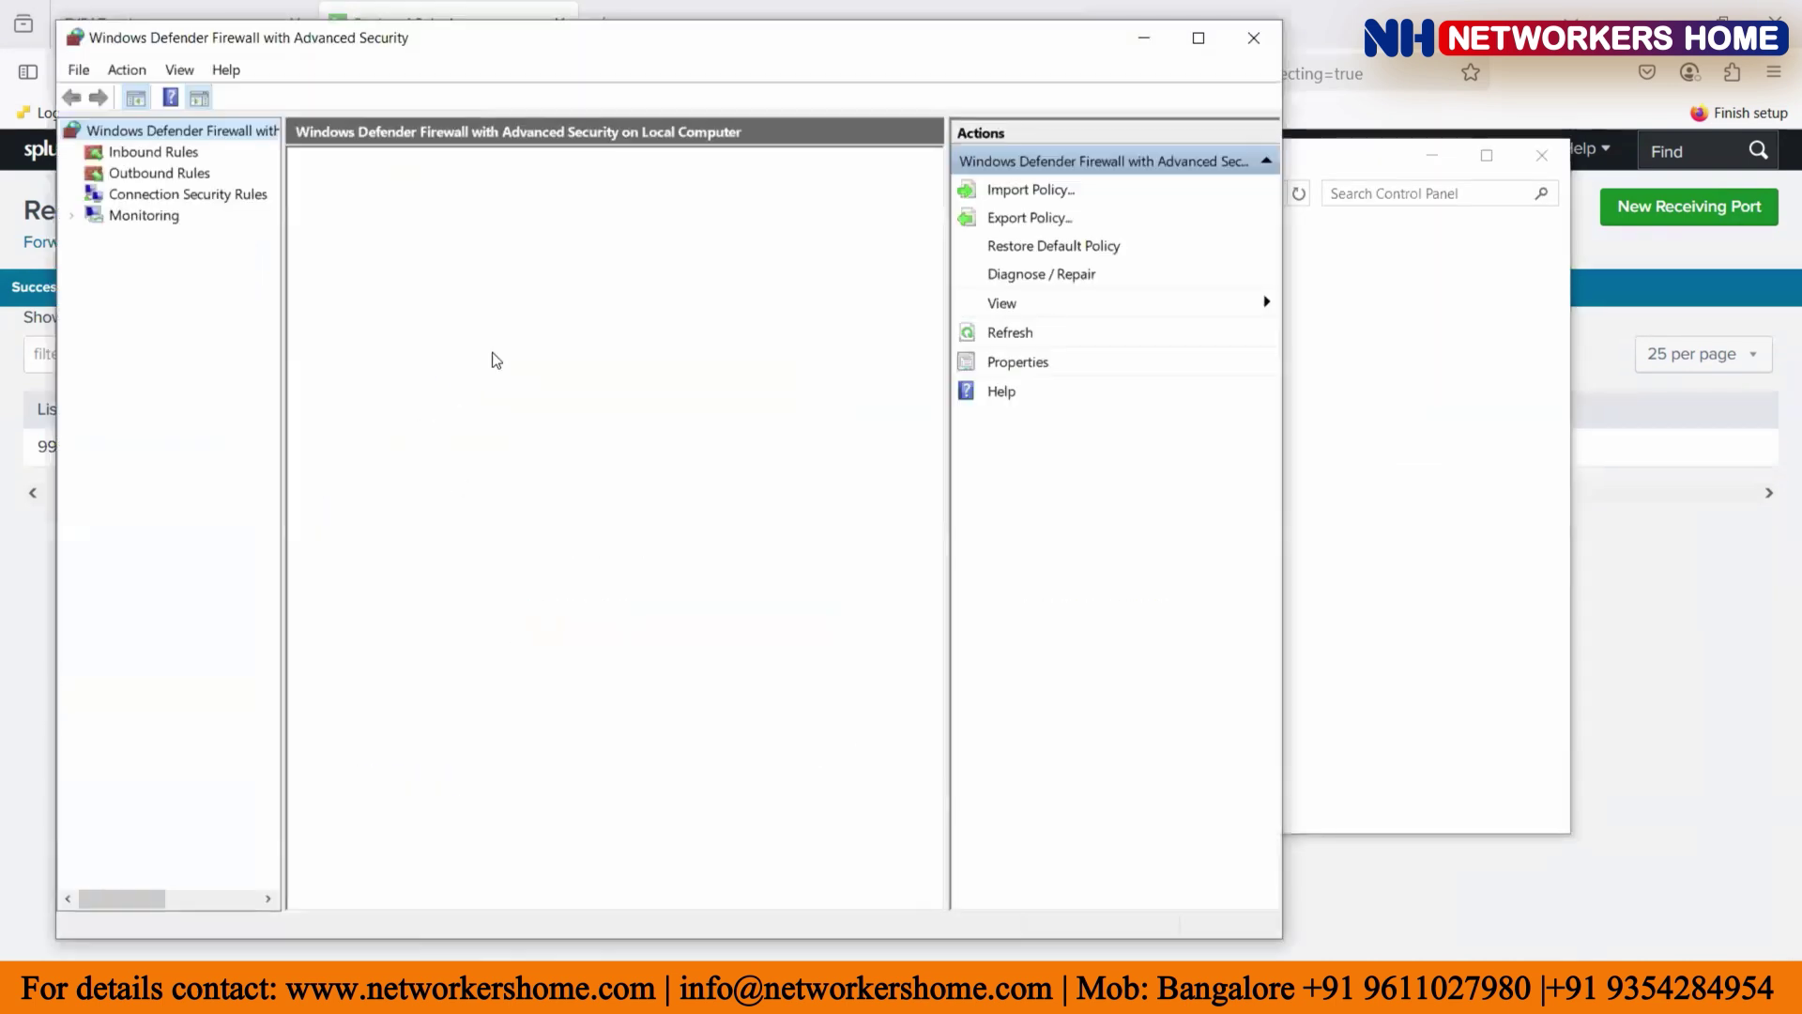
left_click(153, 152)
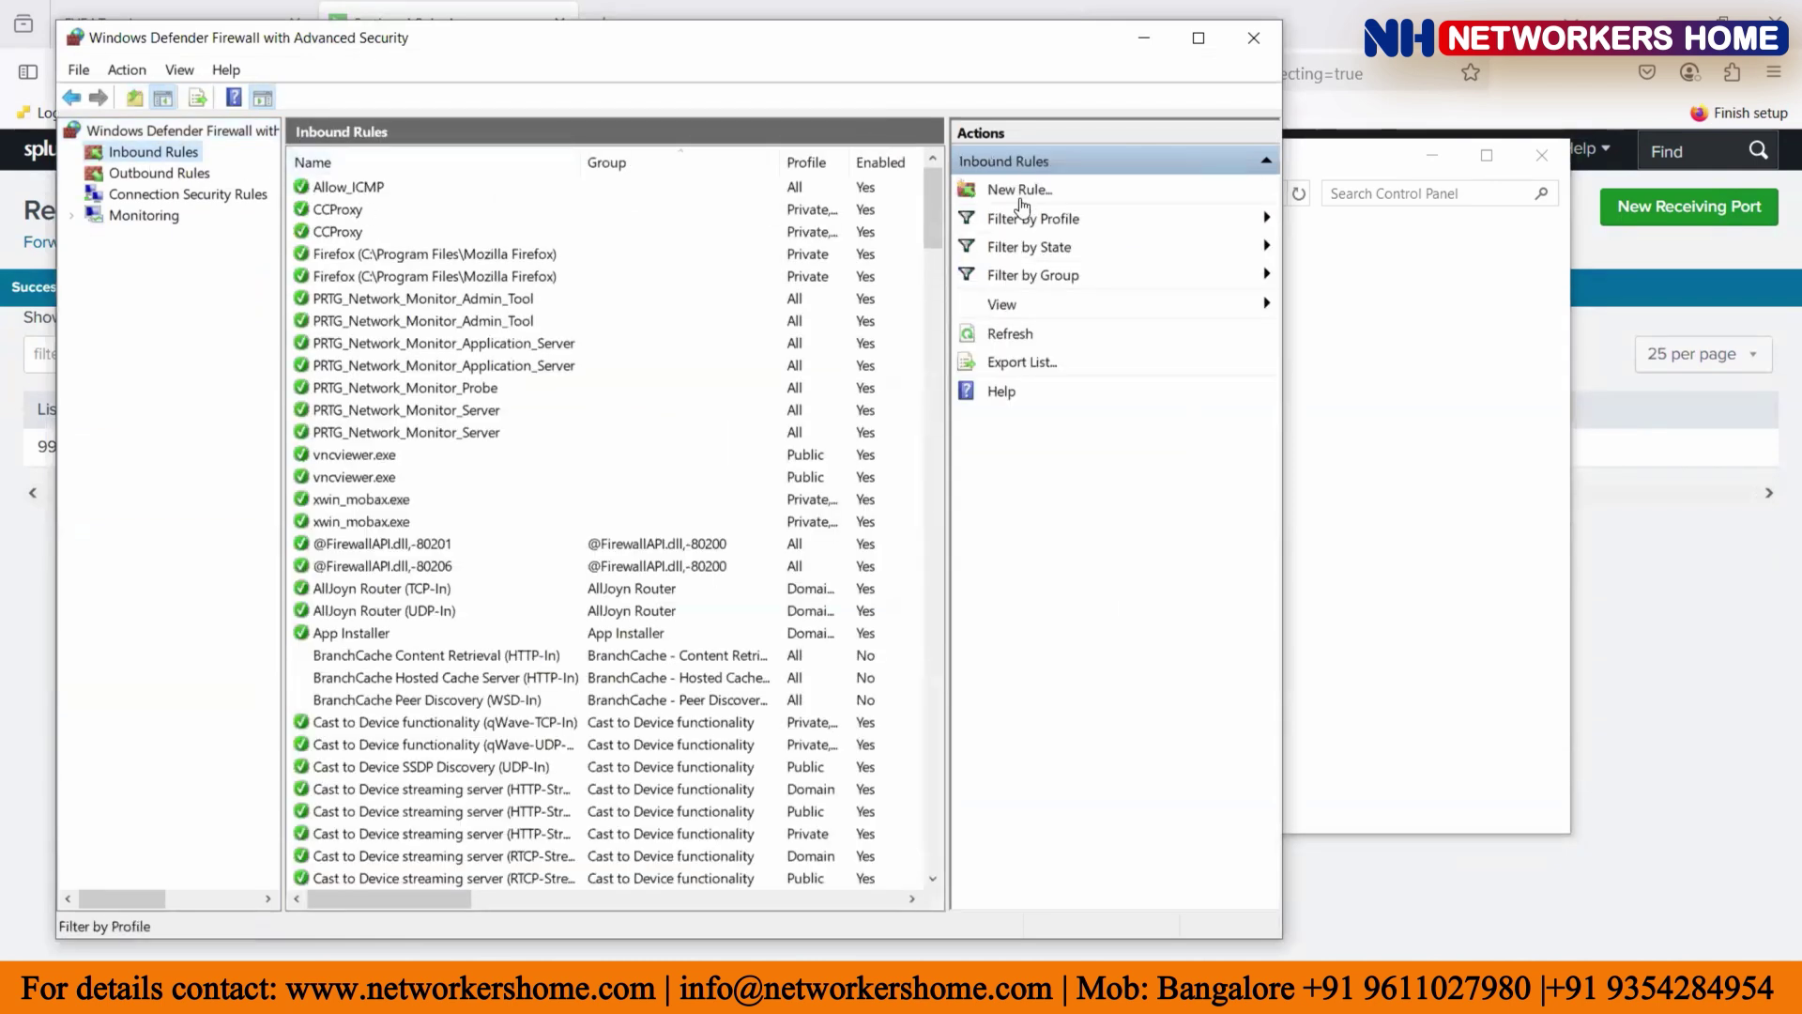
Create a new Port inbound rule allowing TCP 9997 on all profiles.
left_click(1018, 193)
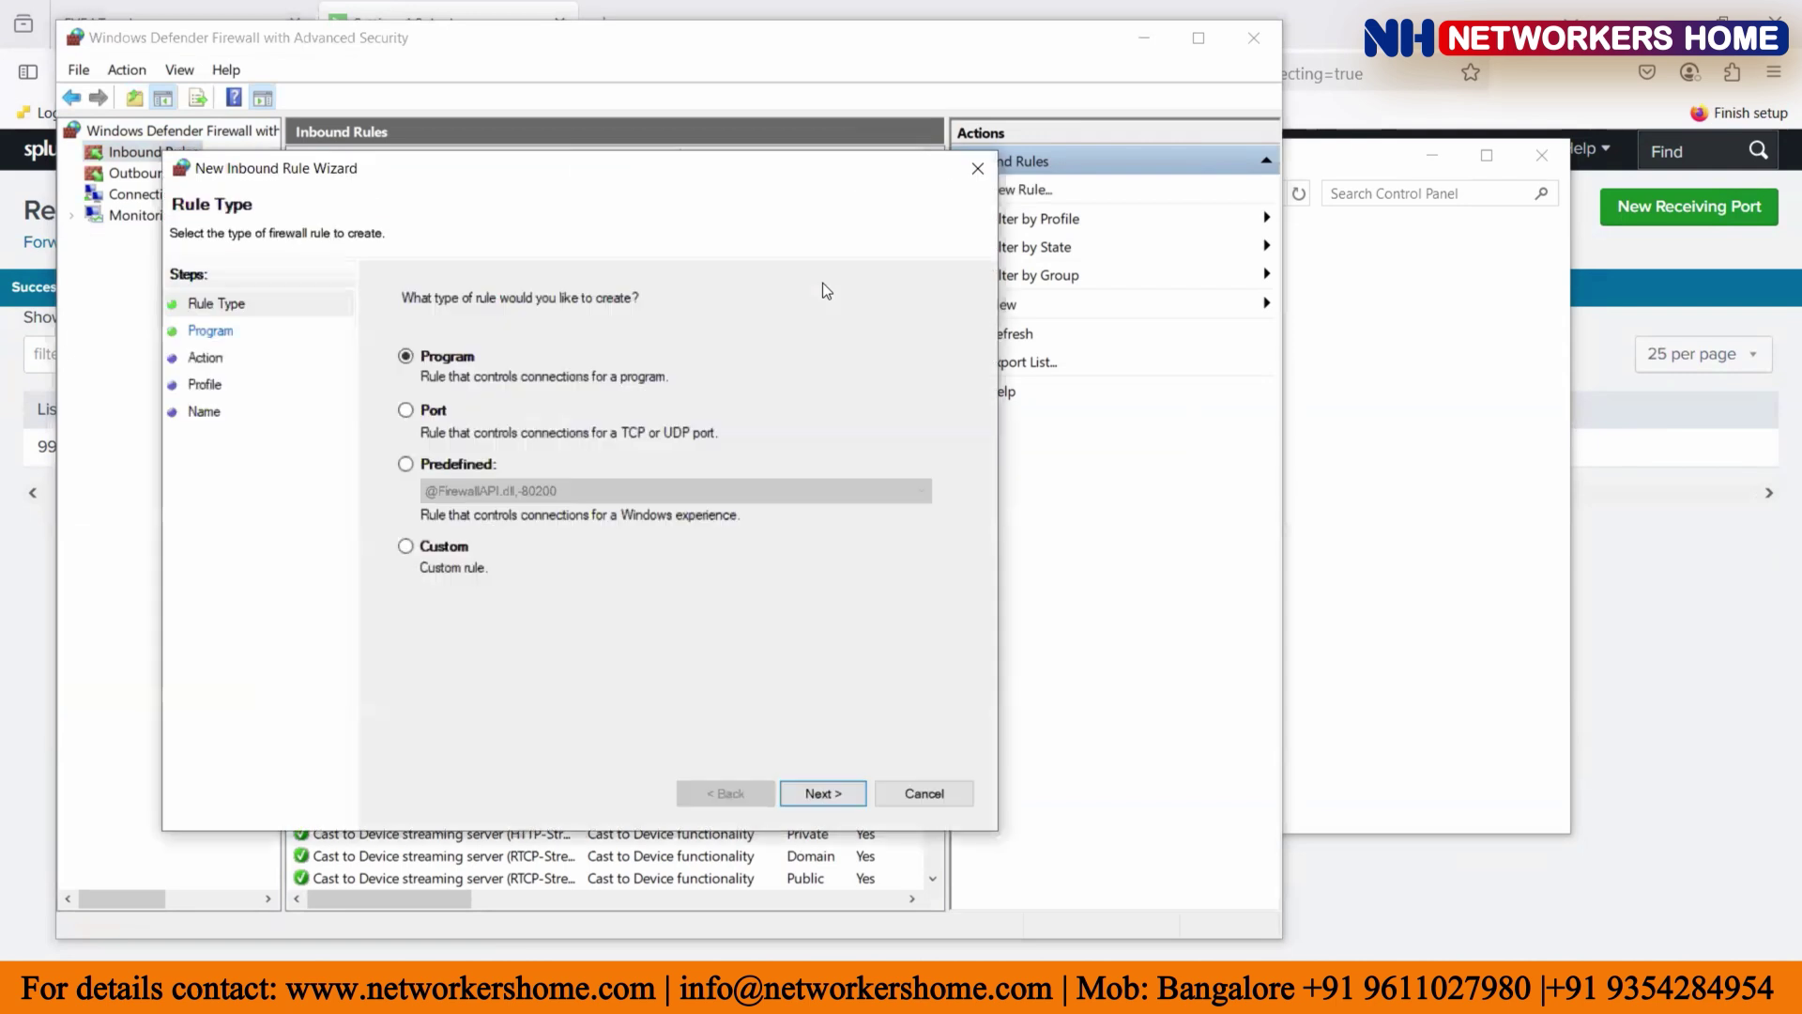
left_click(432, 412)
left_click(813, 795)
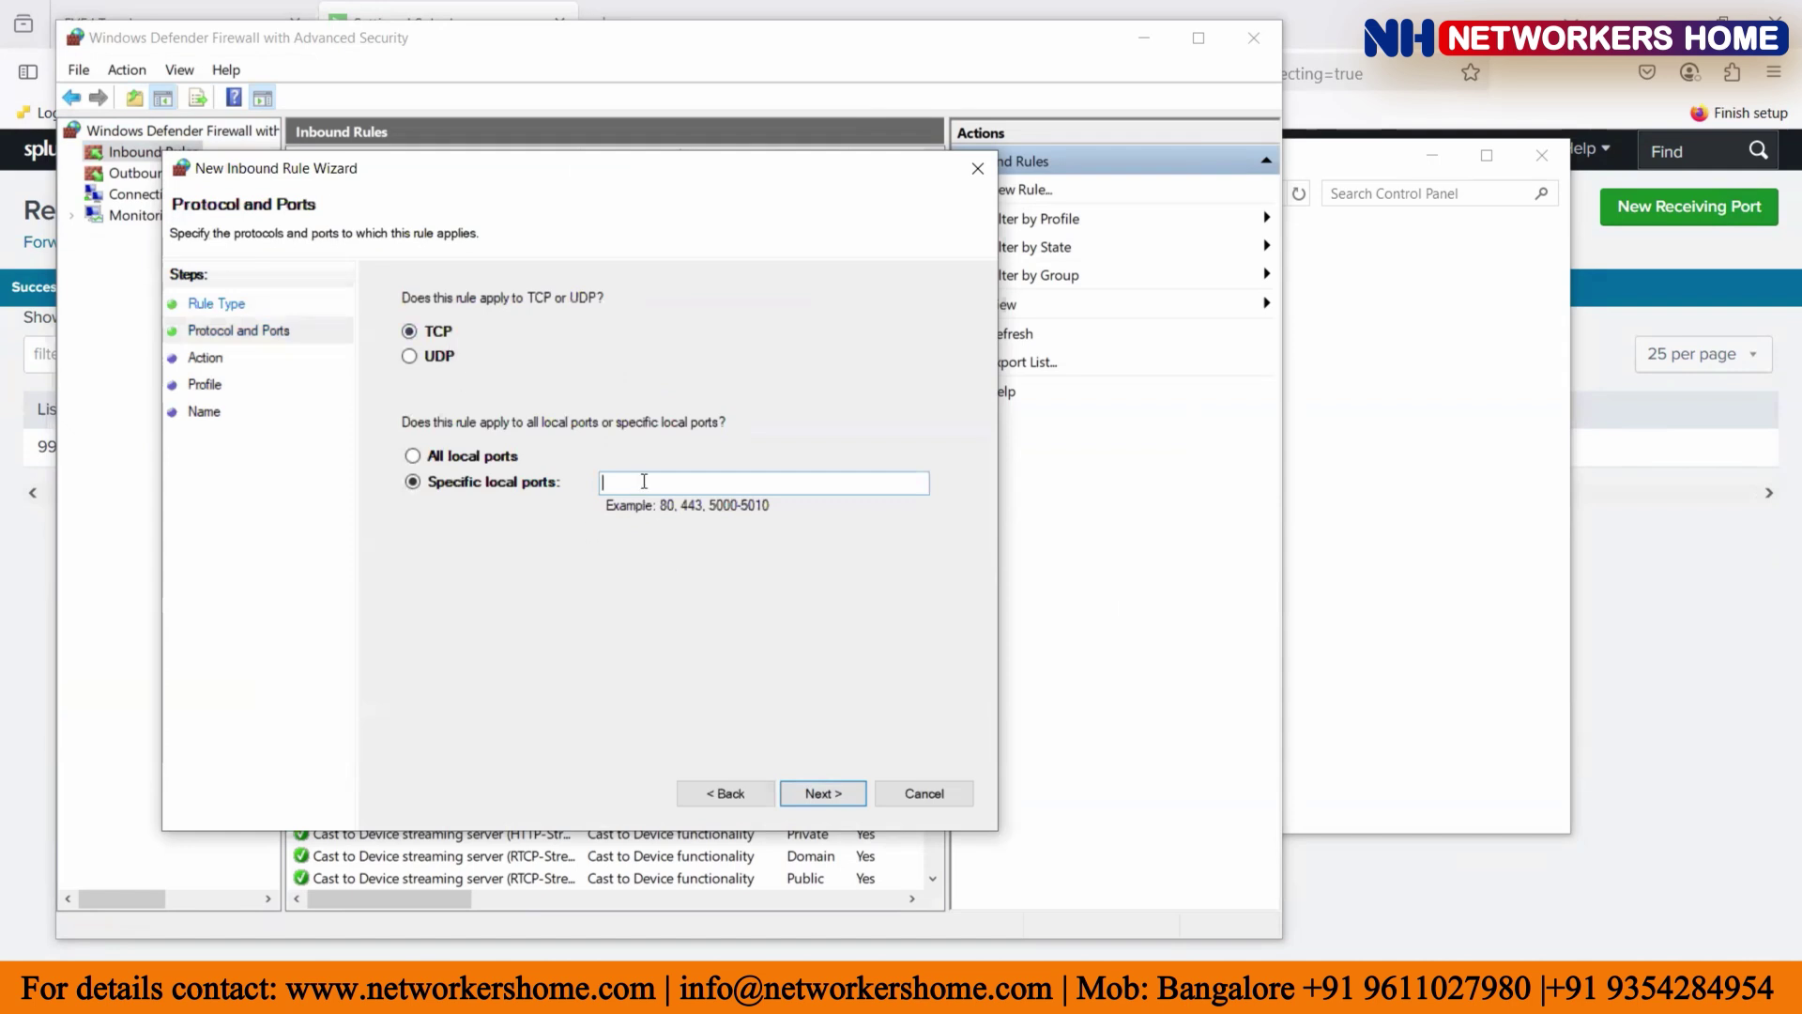
type("9997")
left_click(848, 791)
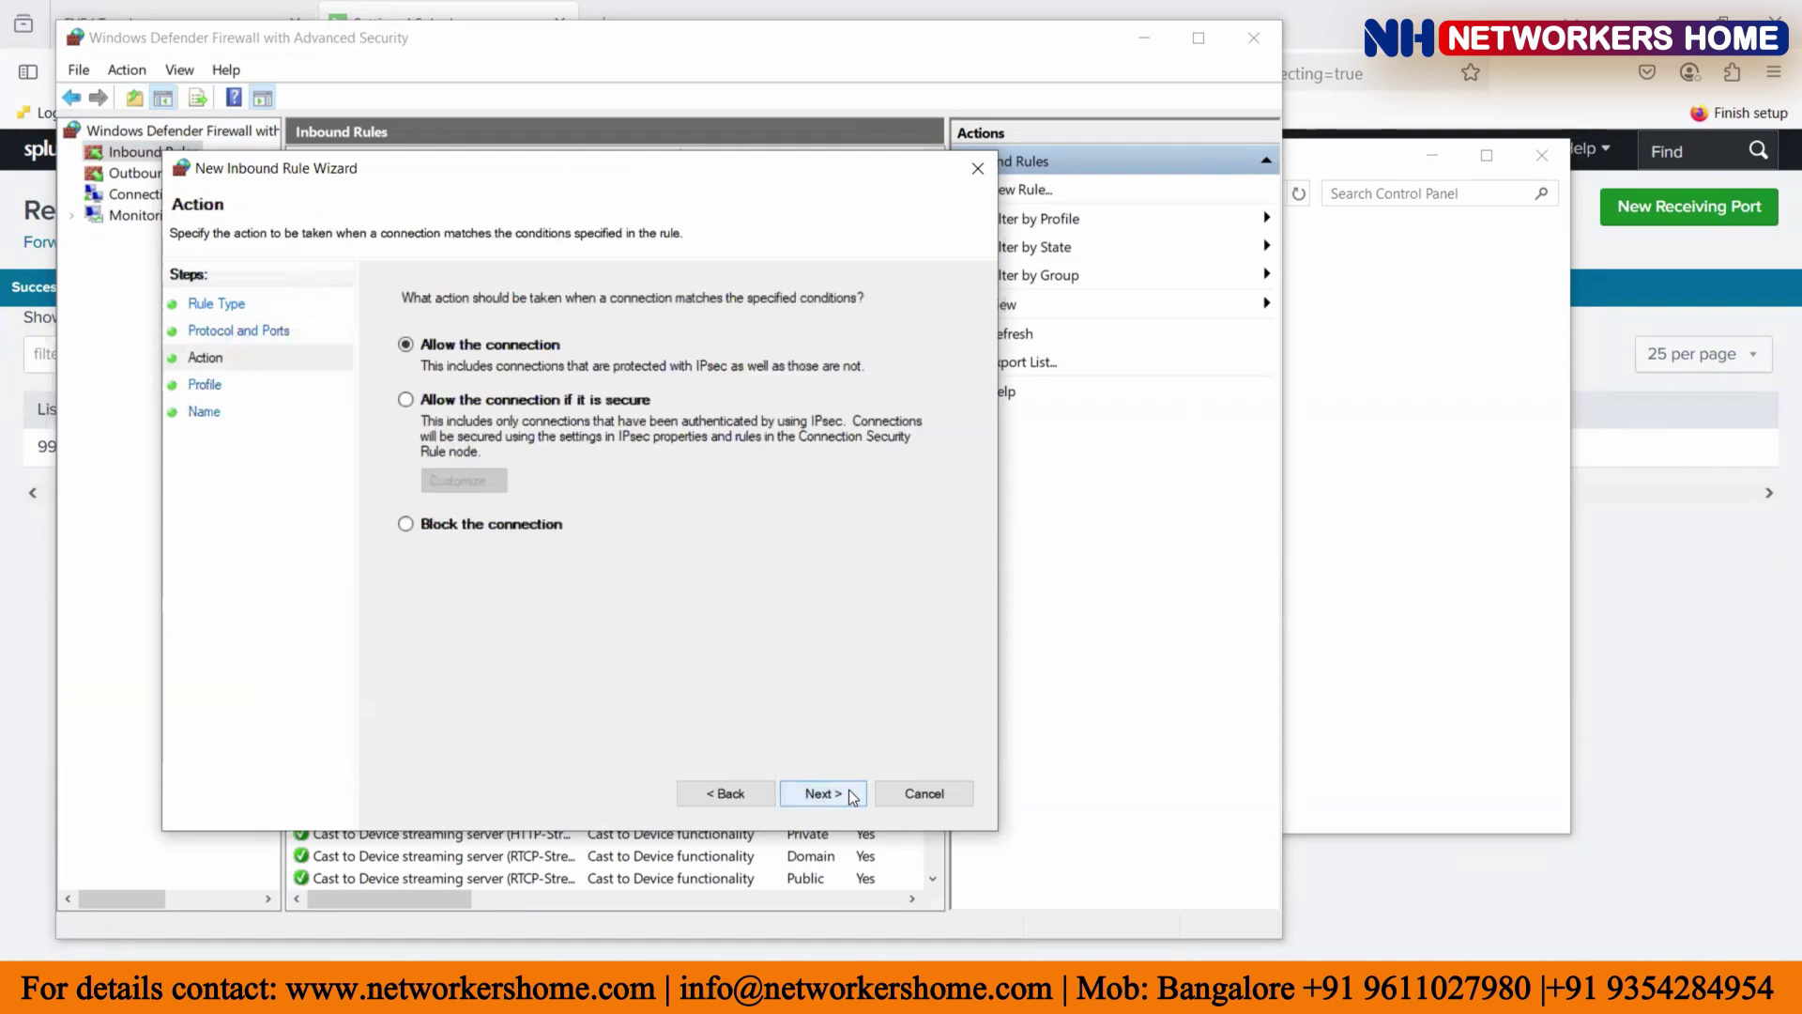
left_click(852, 795)
left_click(851, 794)
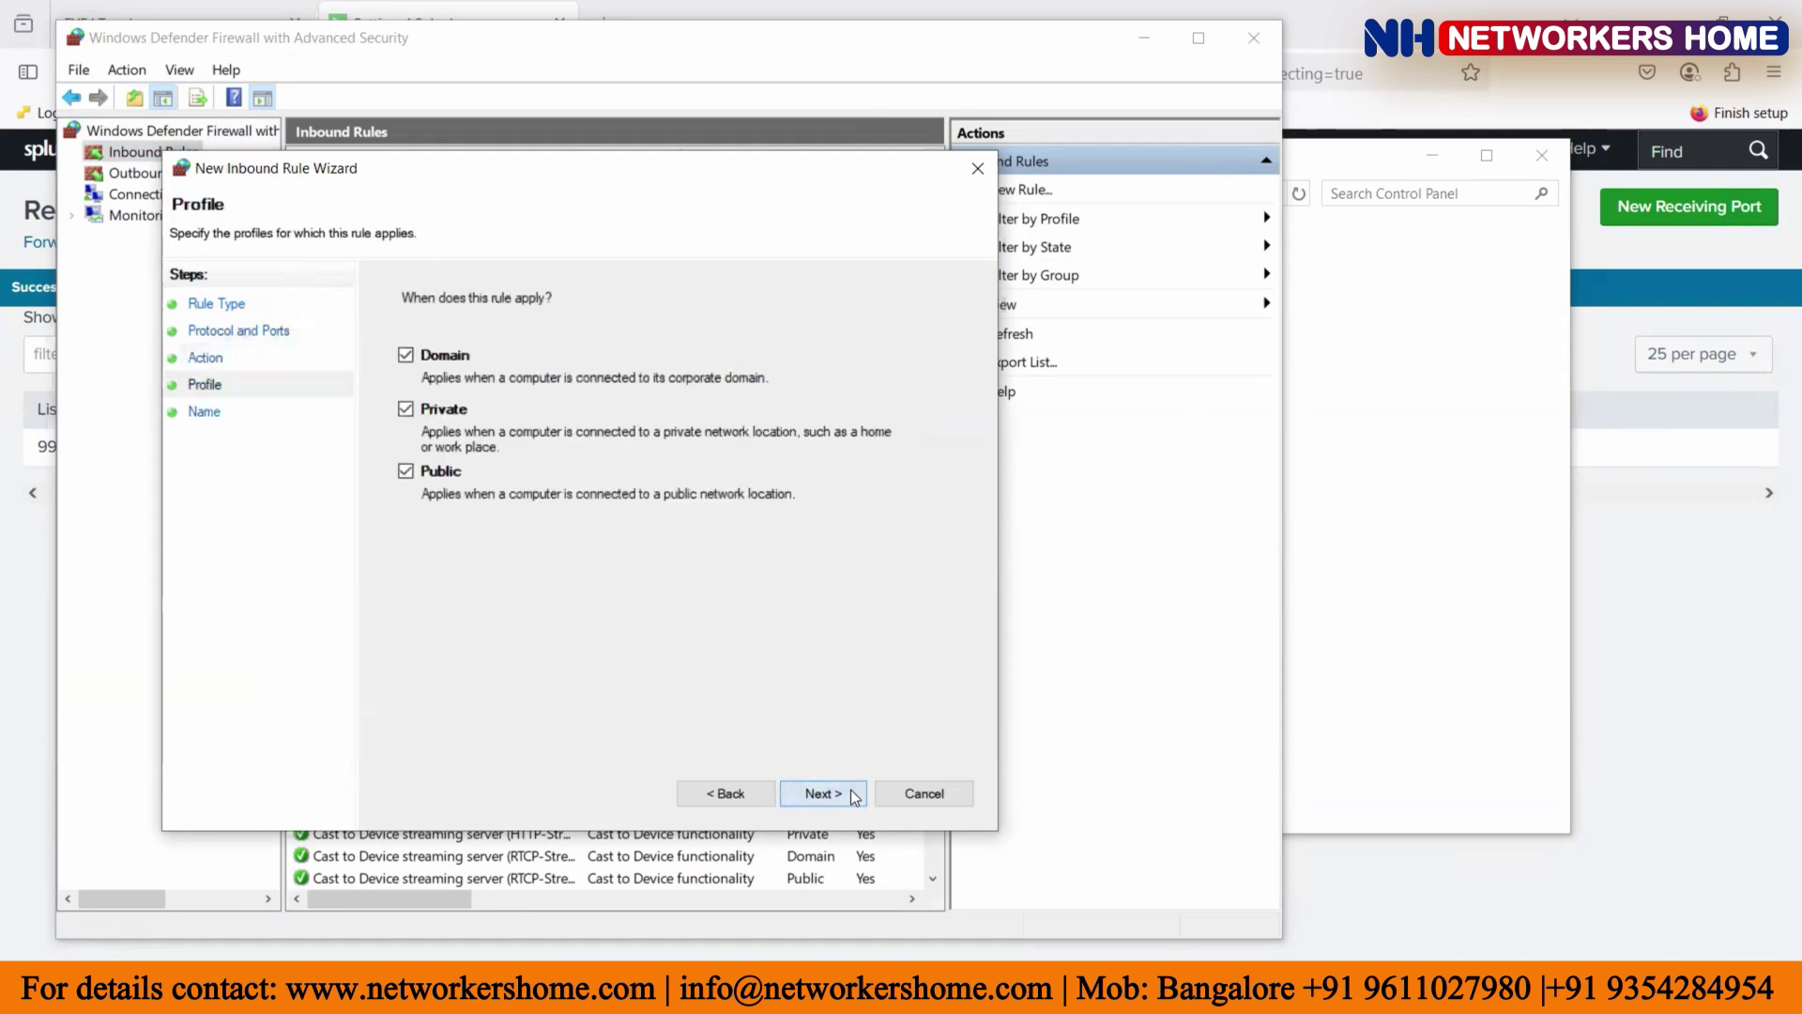
Name the rule 'Splunk Universal Forwarder', finish it, and minimize the firewall windows.
type("Splunk Universal Forwar")
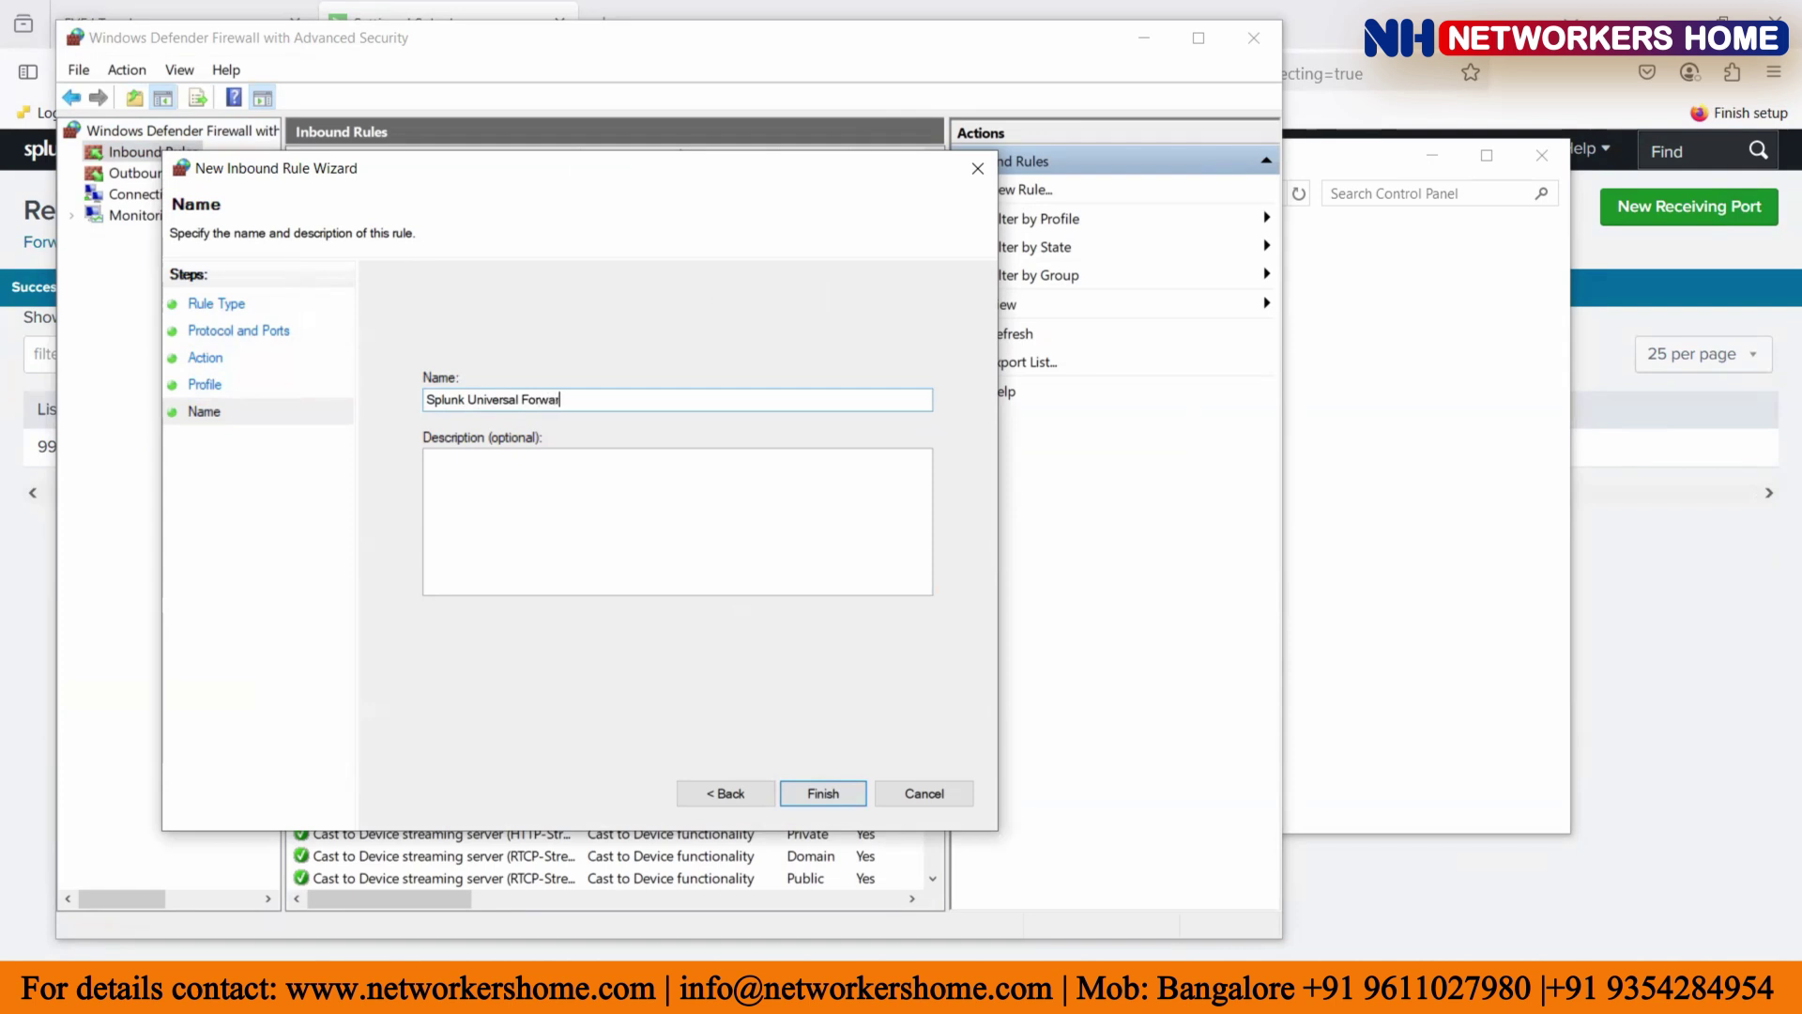
type("der")
left_click(823, 794)
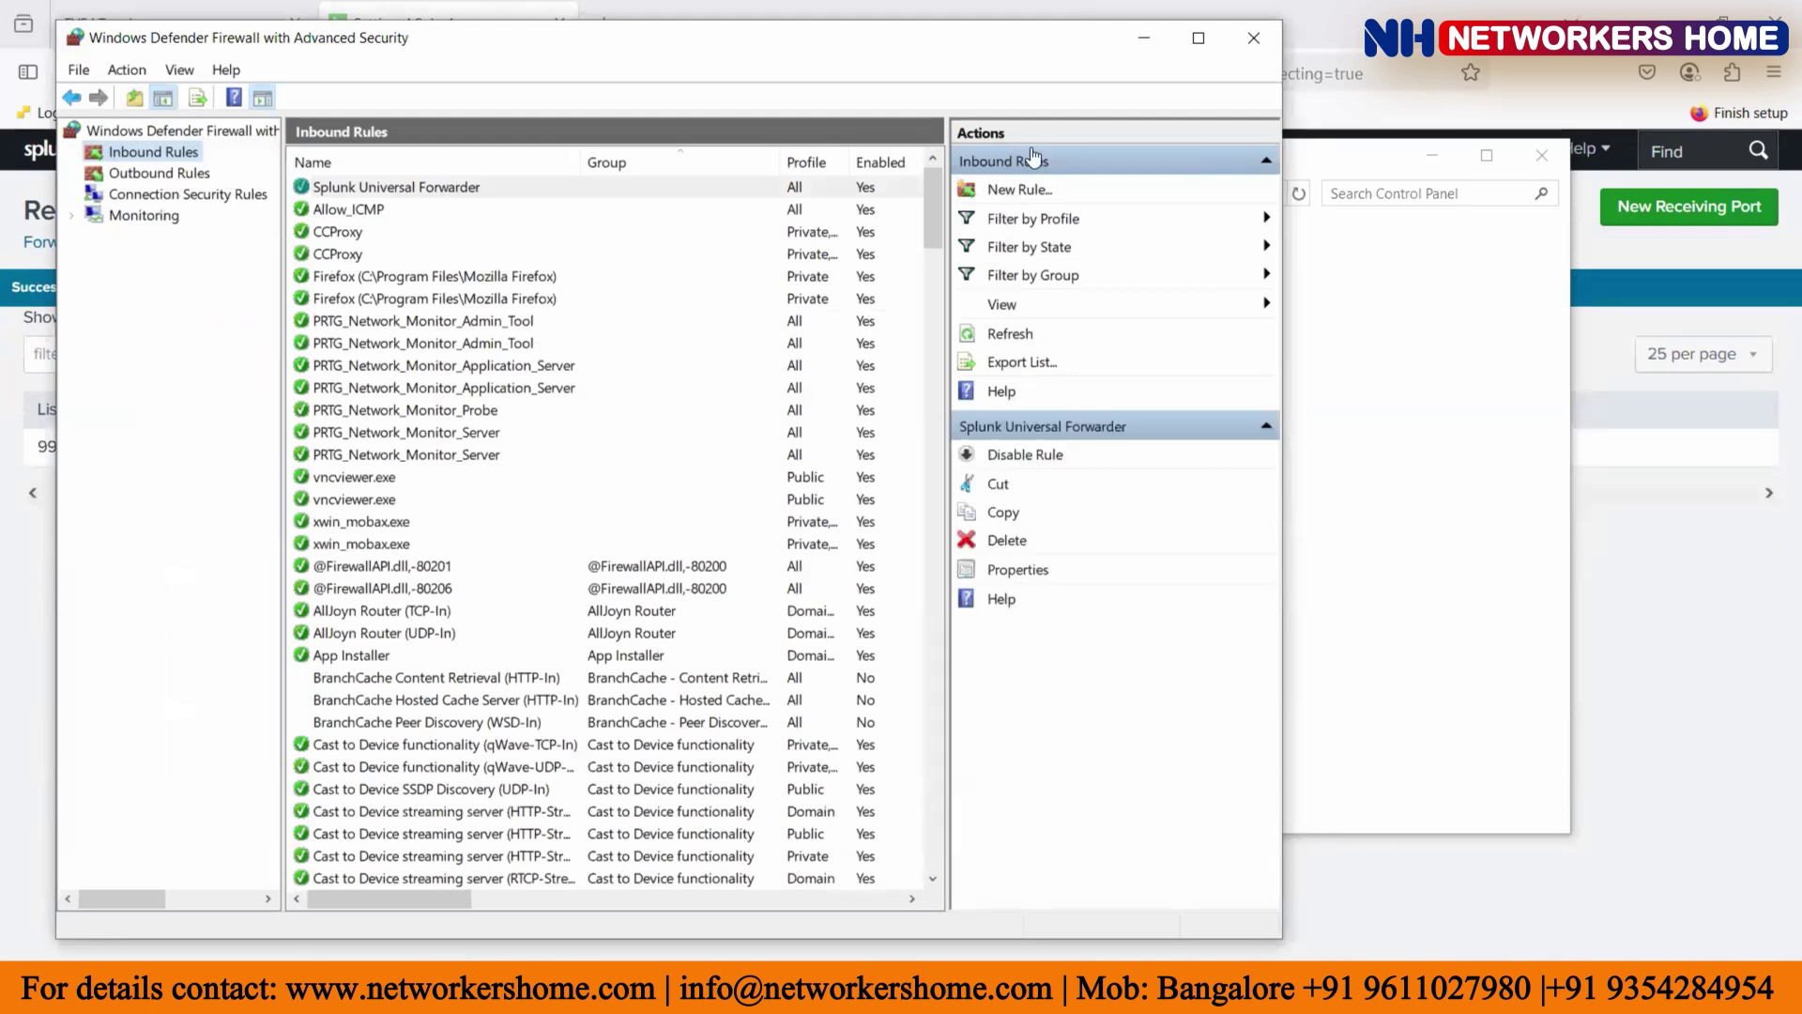
left_click(1144, 37)
left_click(1434, 157)
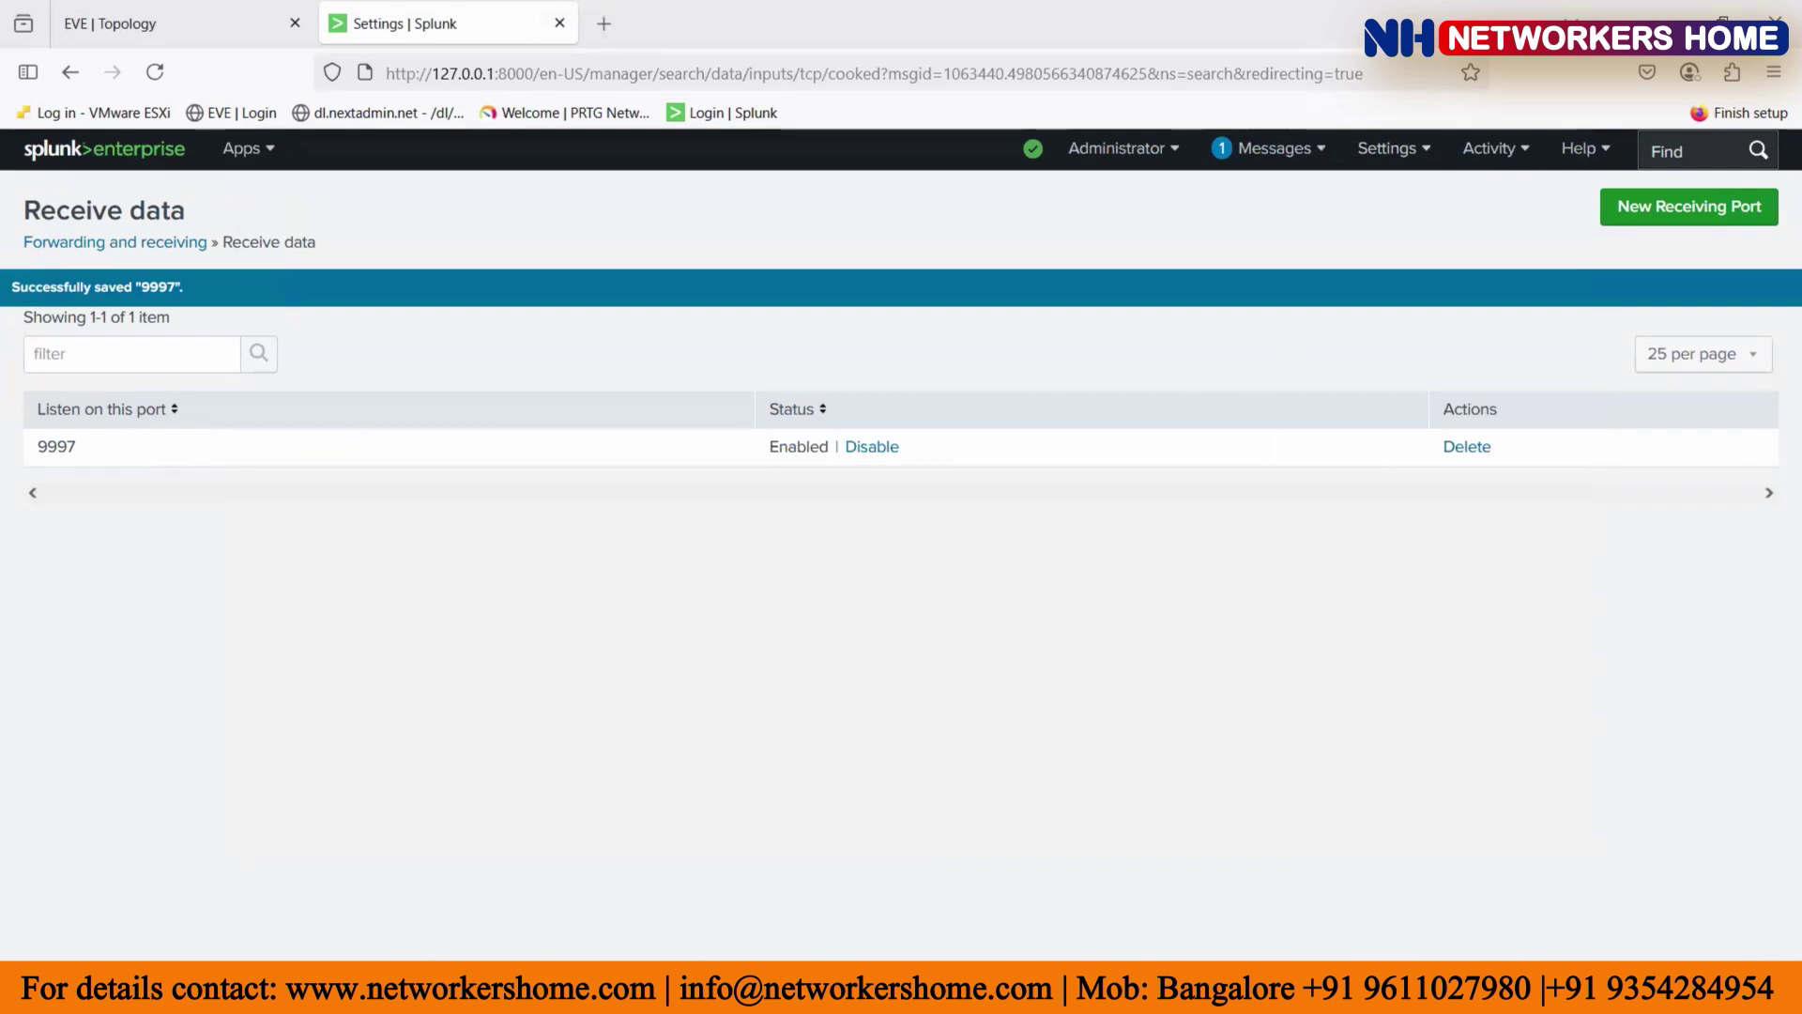
Close the completed forwarder setup wizard in the Win-7 VM and return to Splunk.
key("alt+Tab")
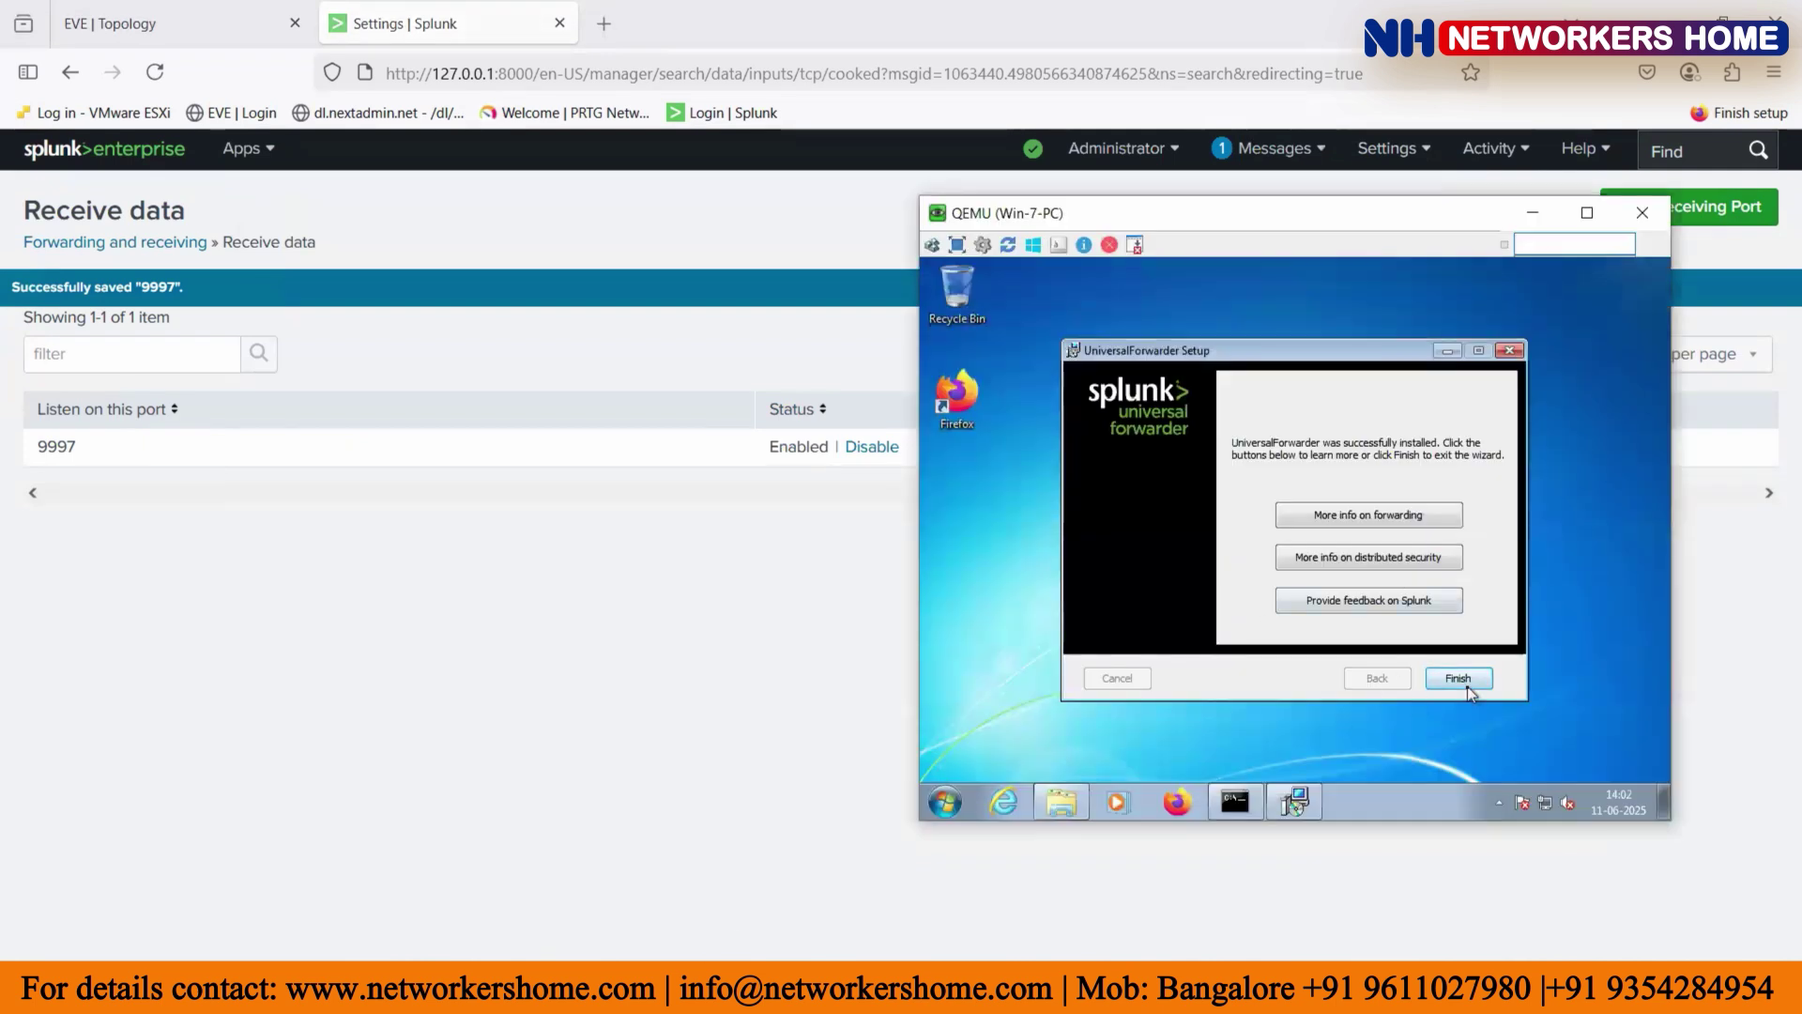
left_click(1467, 688)
left_click(718, 573)
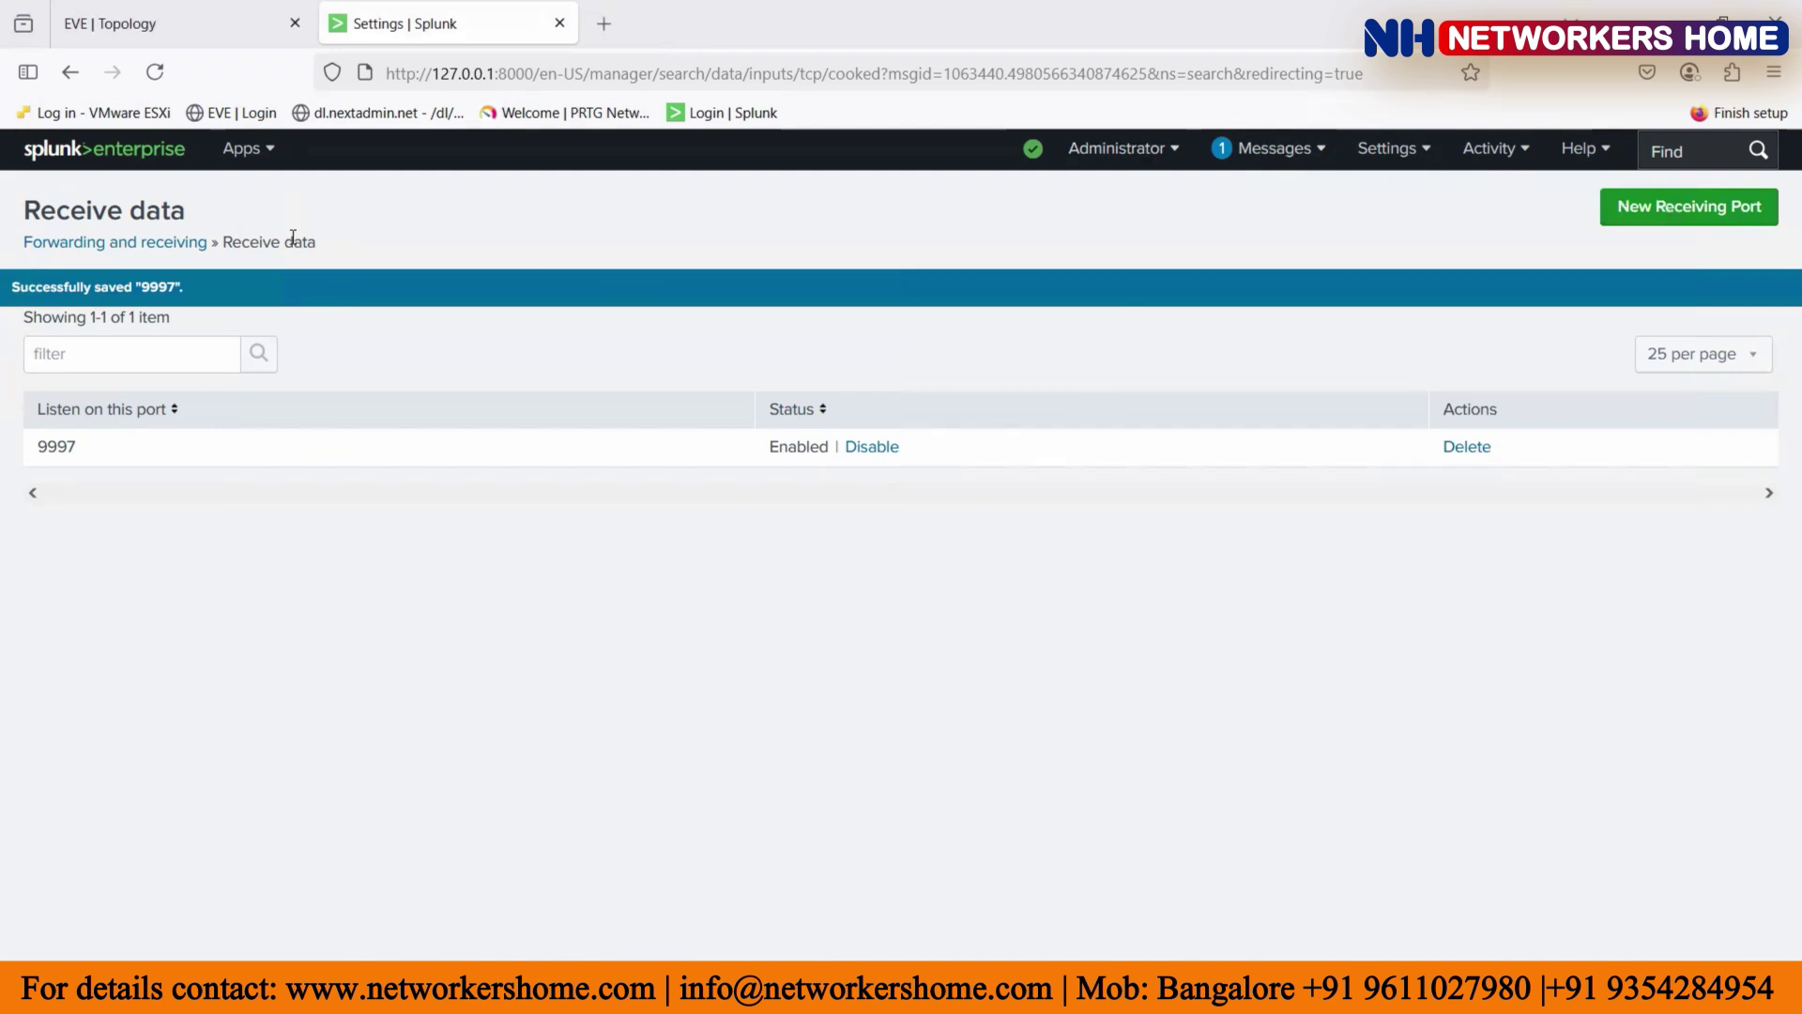
Check Forwarder Management showing 0 forwarders, then return to the Splunk home page.
left_click(1413, 155)
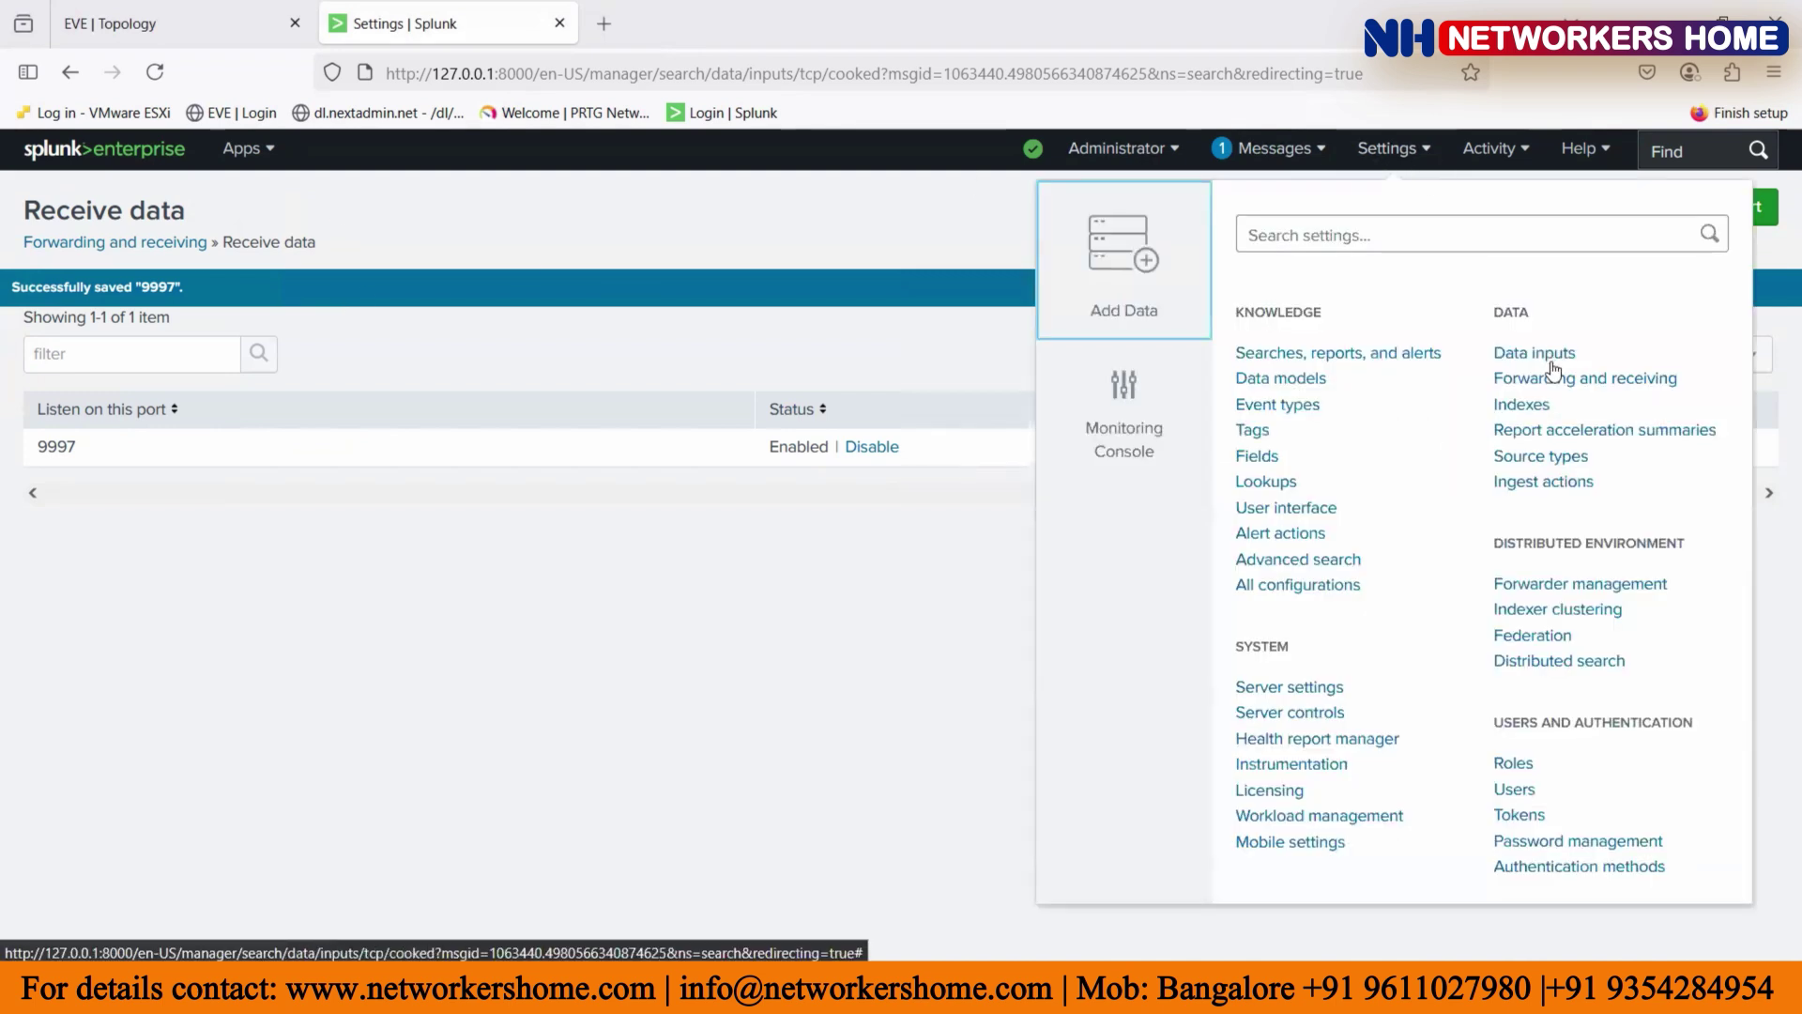
left_click(1558, 589)
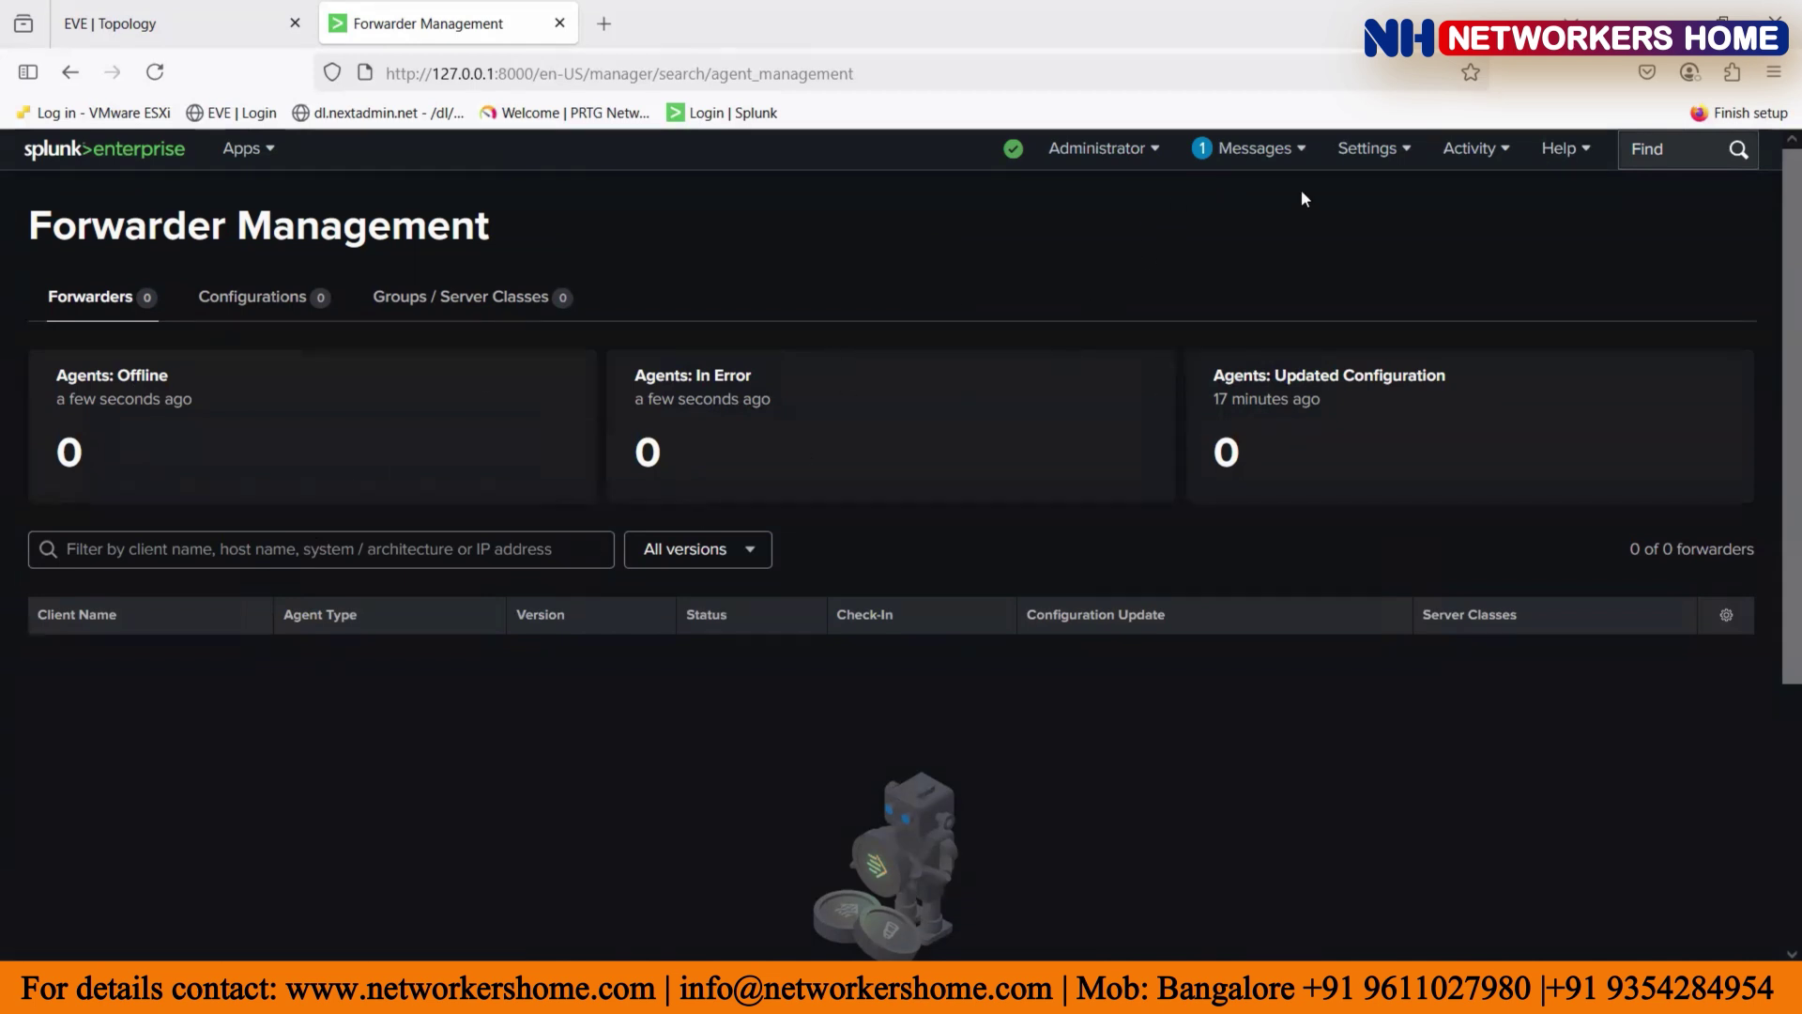
left_click(106, 166)
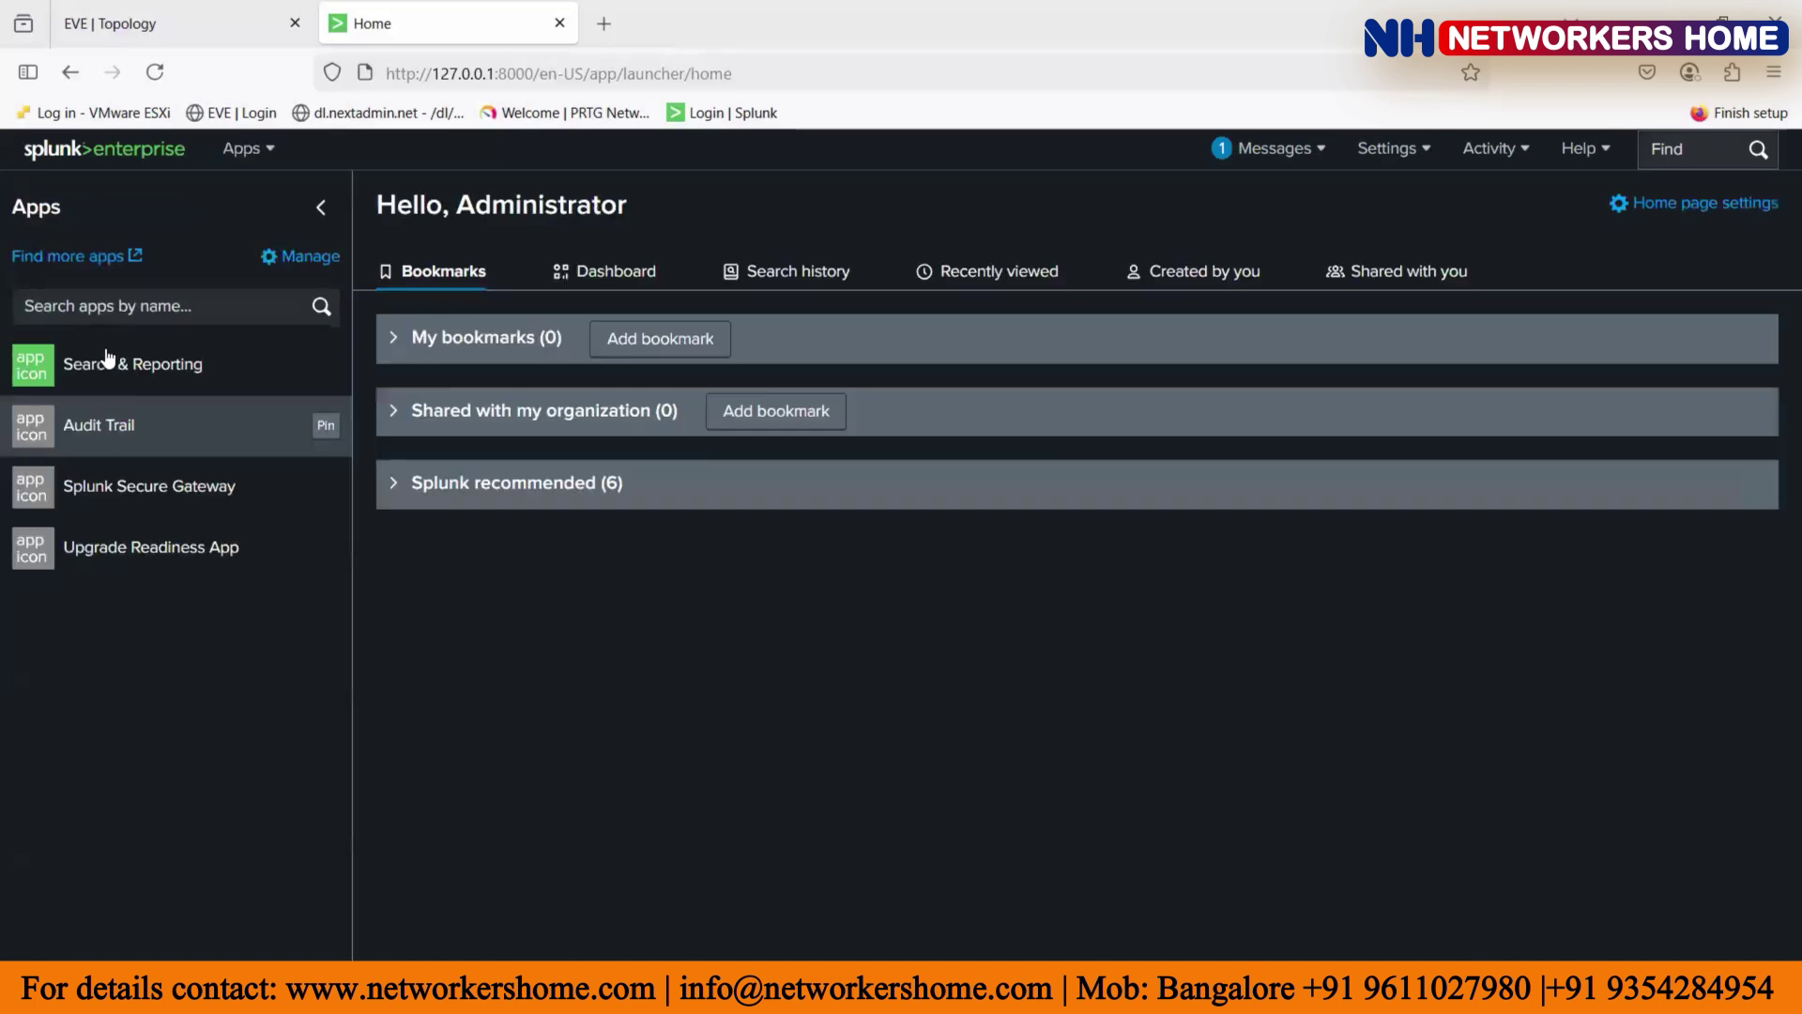
In Search & Reporting, run an index=* query with the time range preset set to All time.
left_click(107, 381)
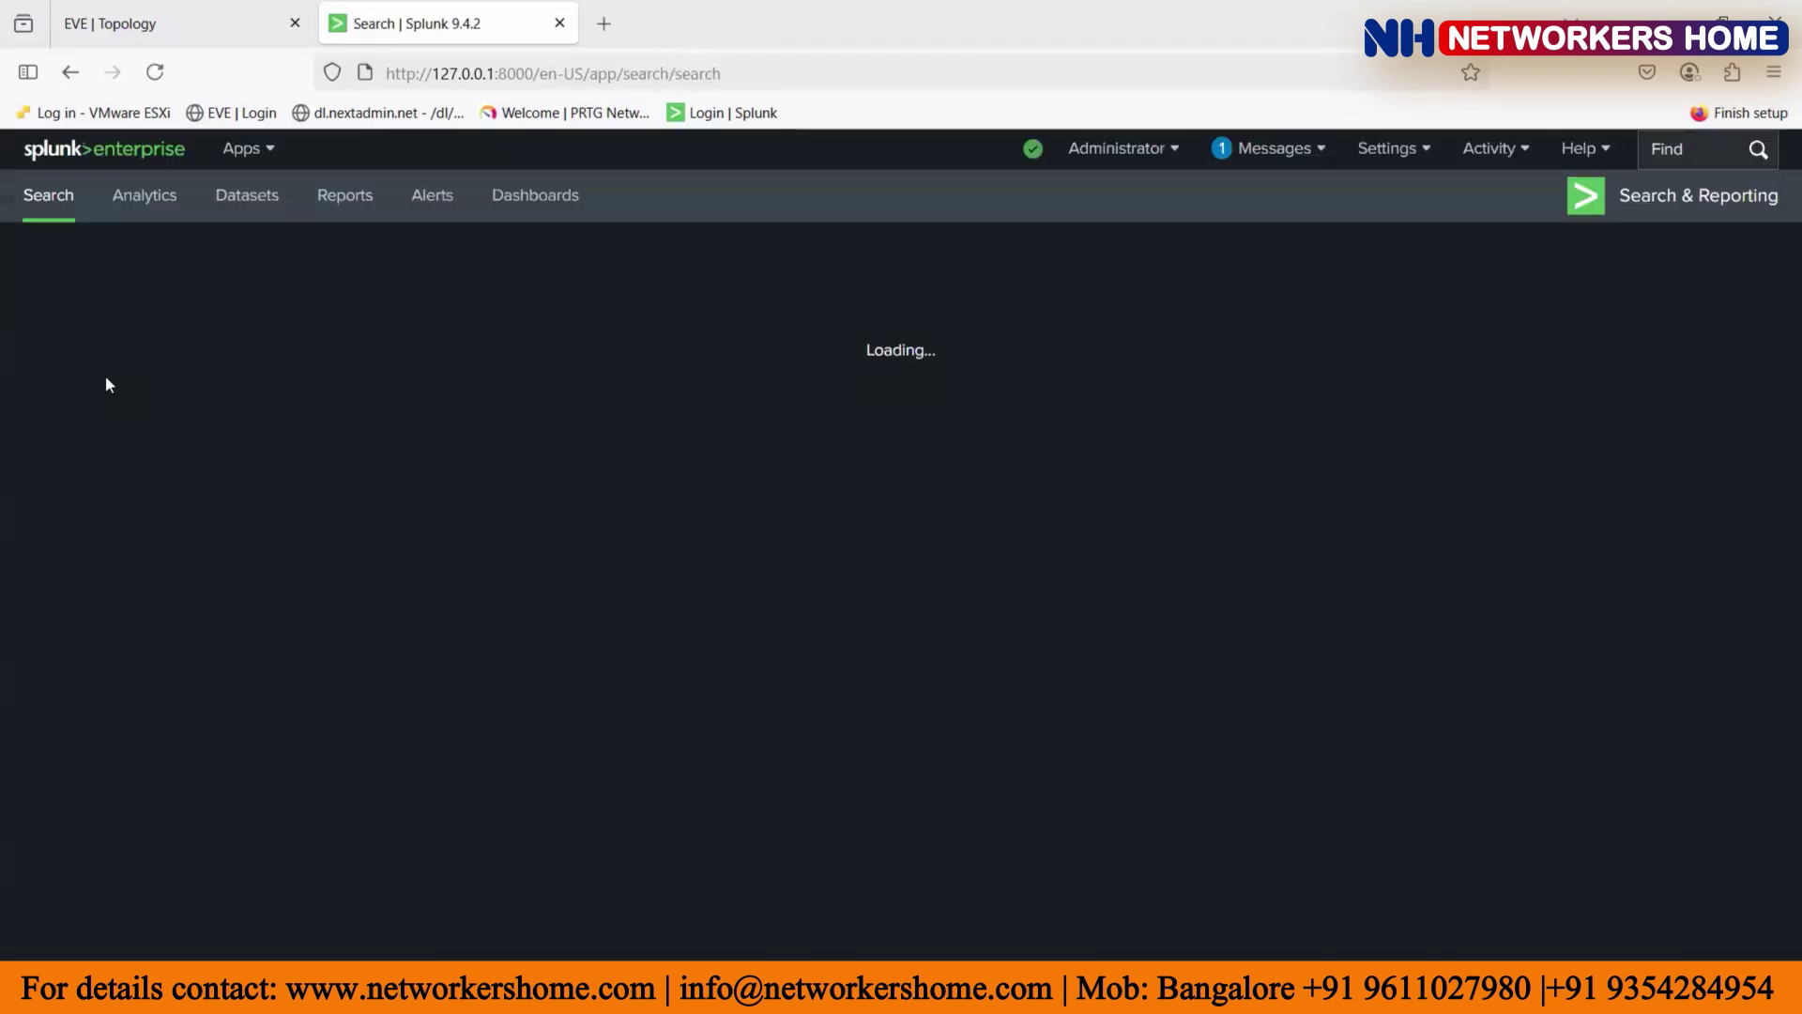
left_click(424, 321)
type("index=*")
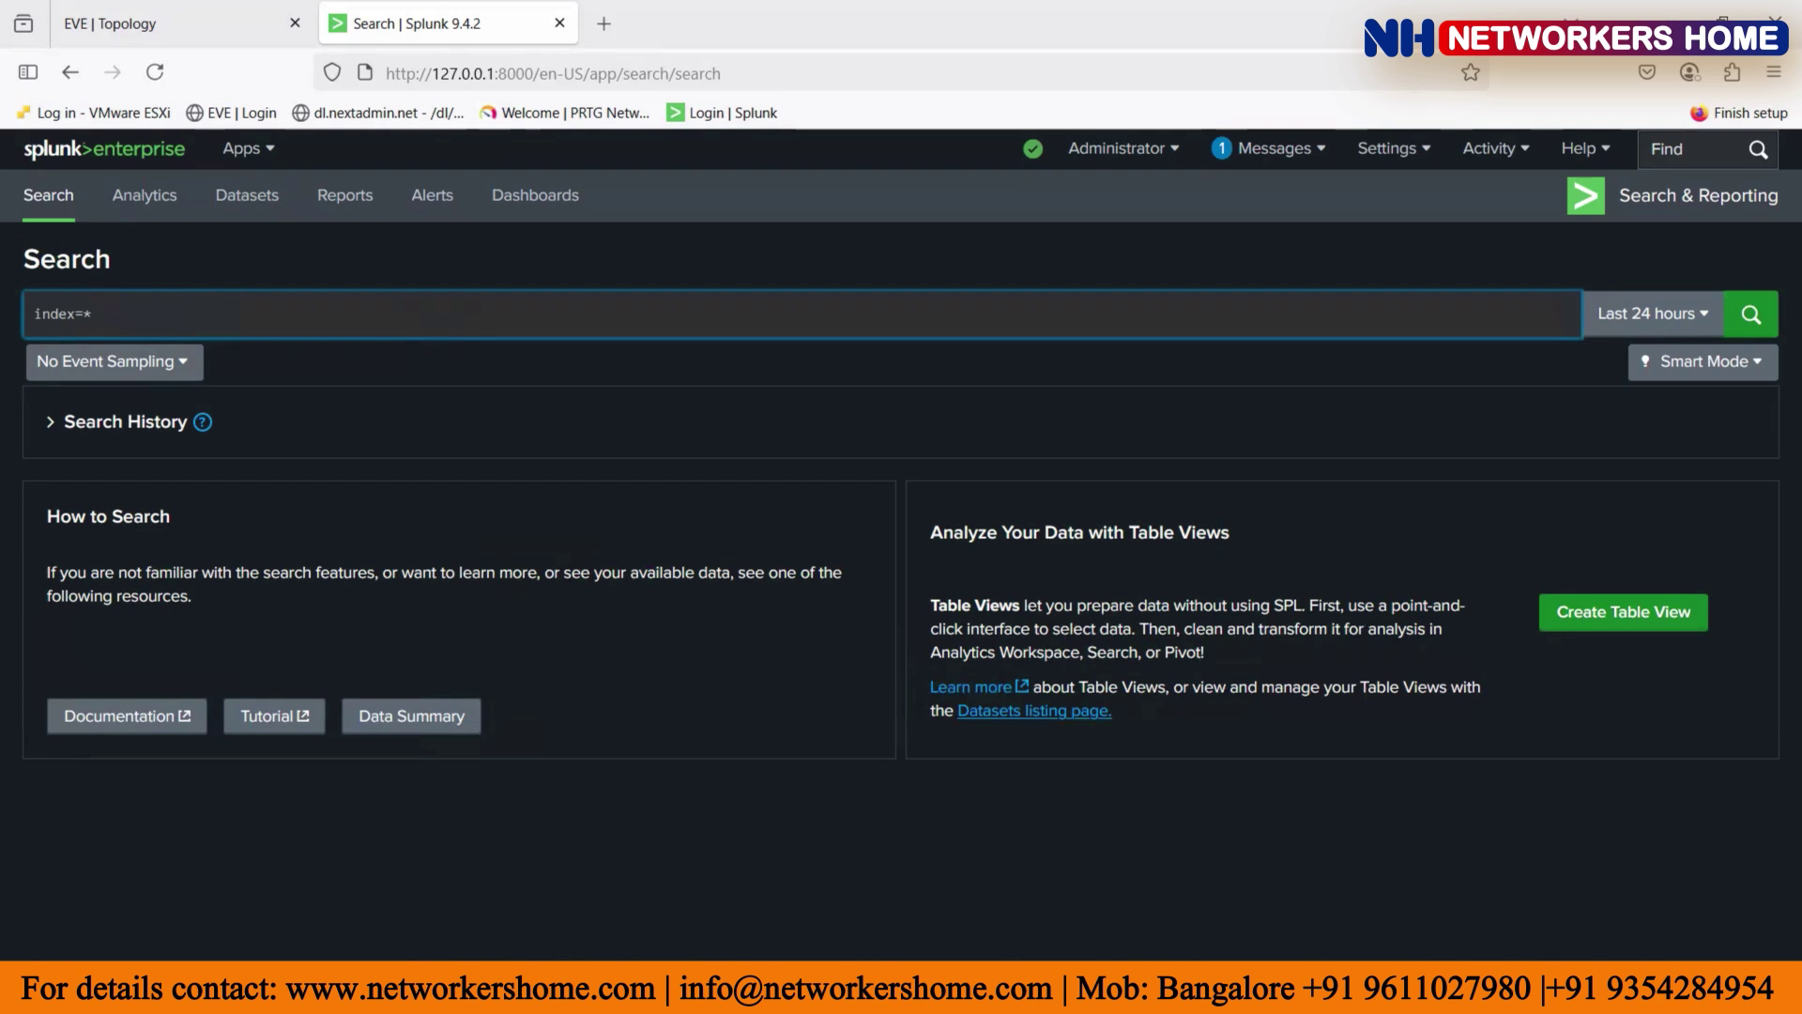
left_click(1669, 327)
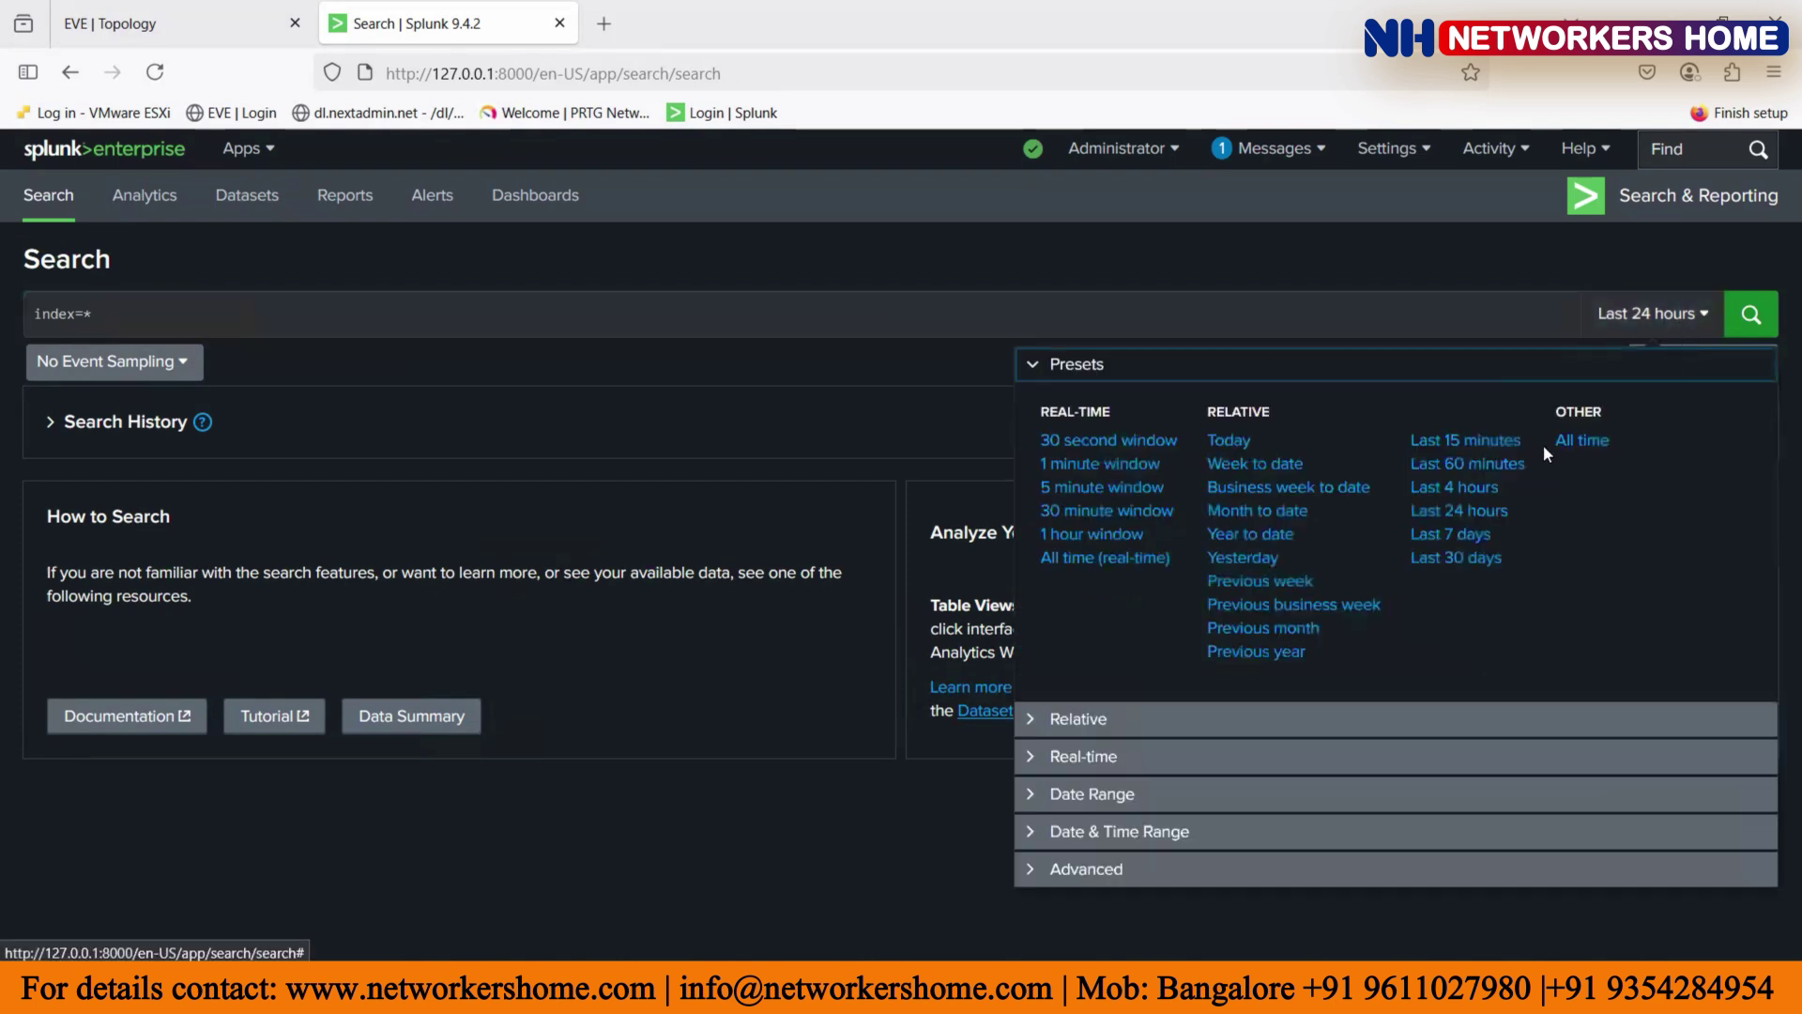
left_click(1581, 441)
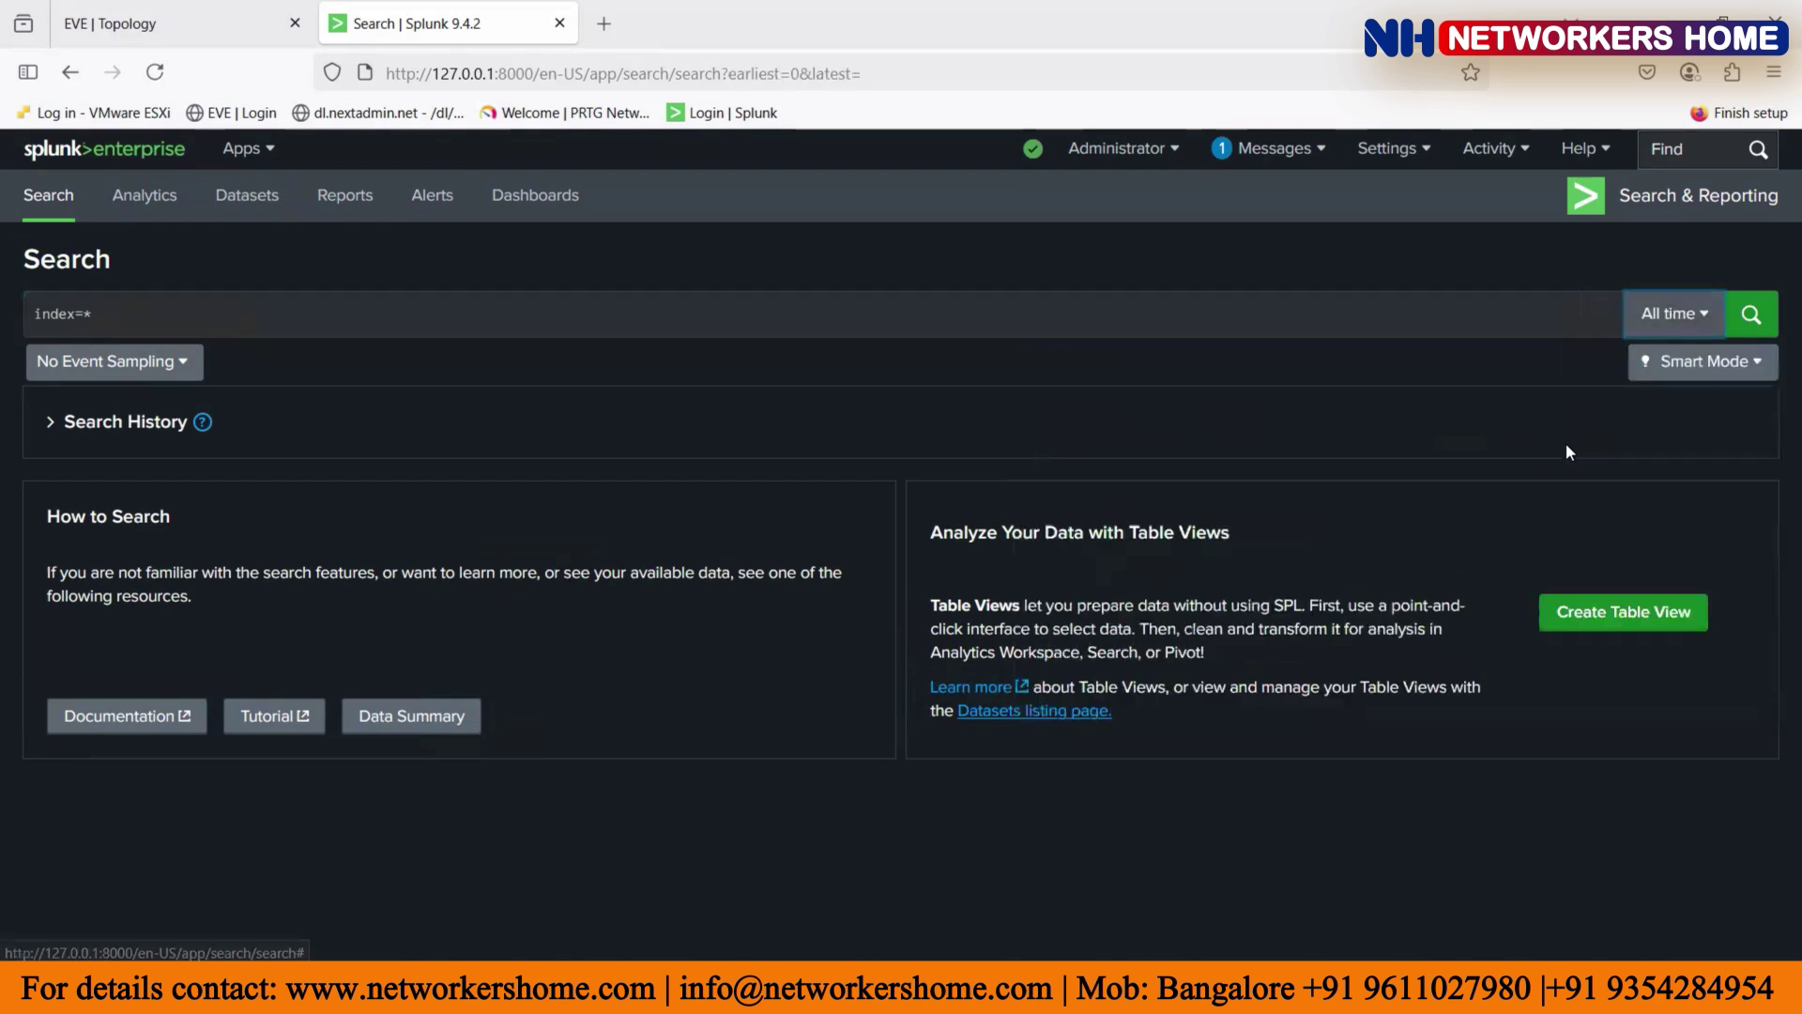
left_click(1753, 326)
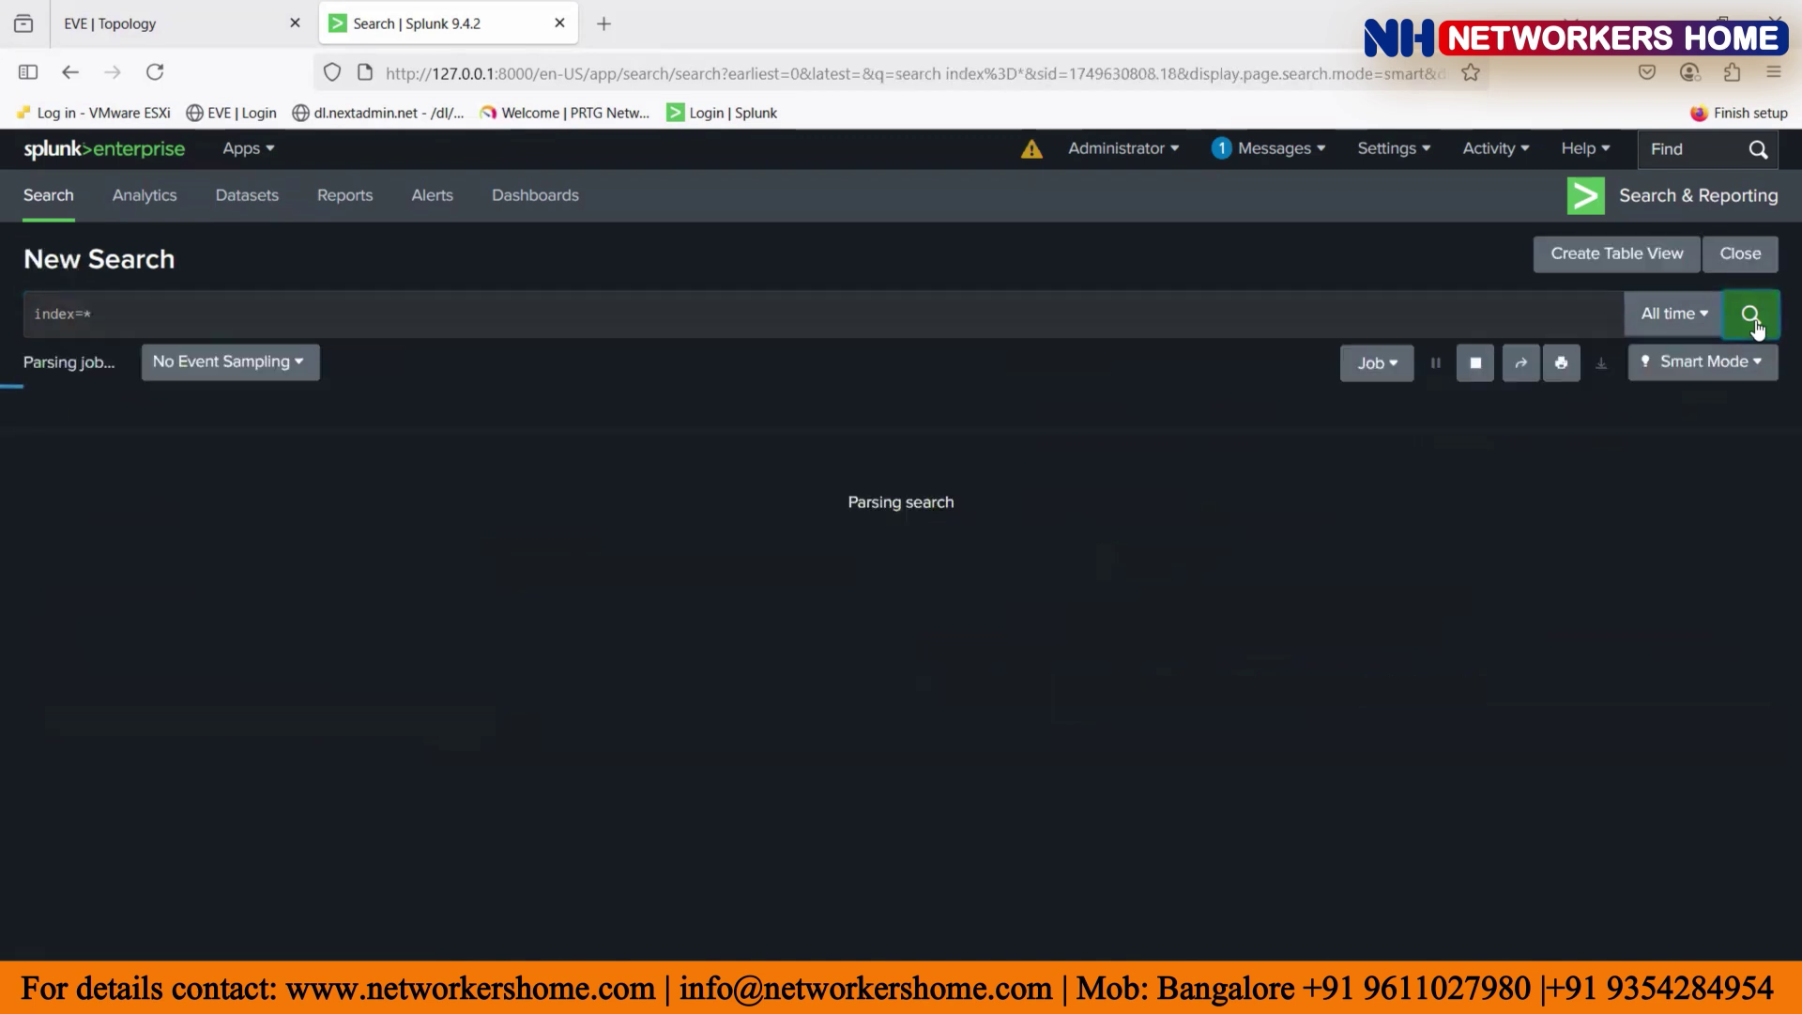